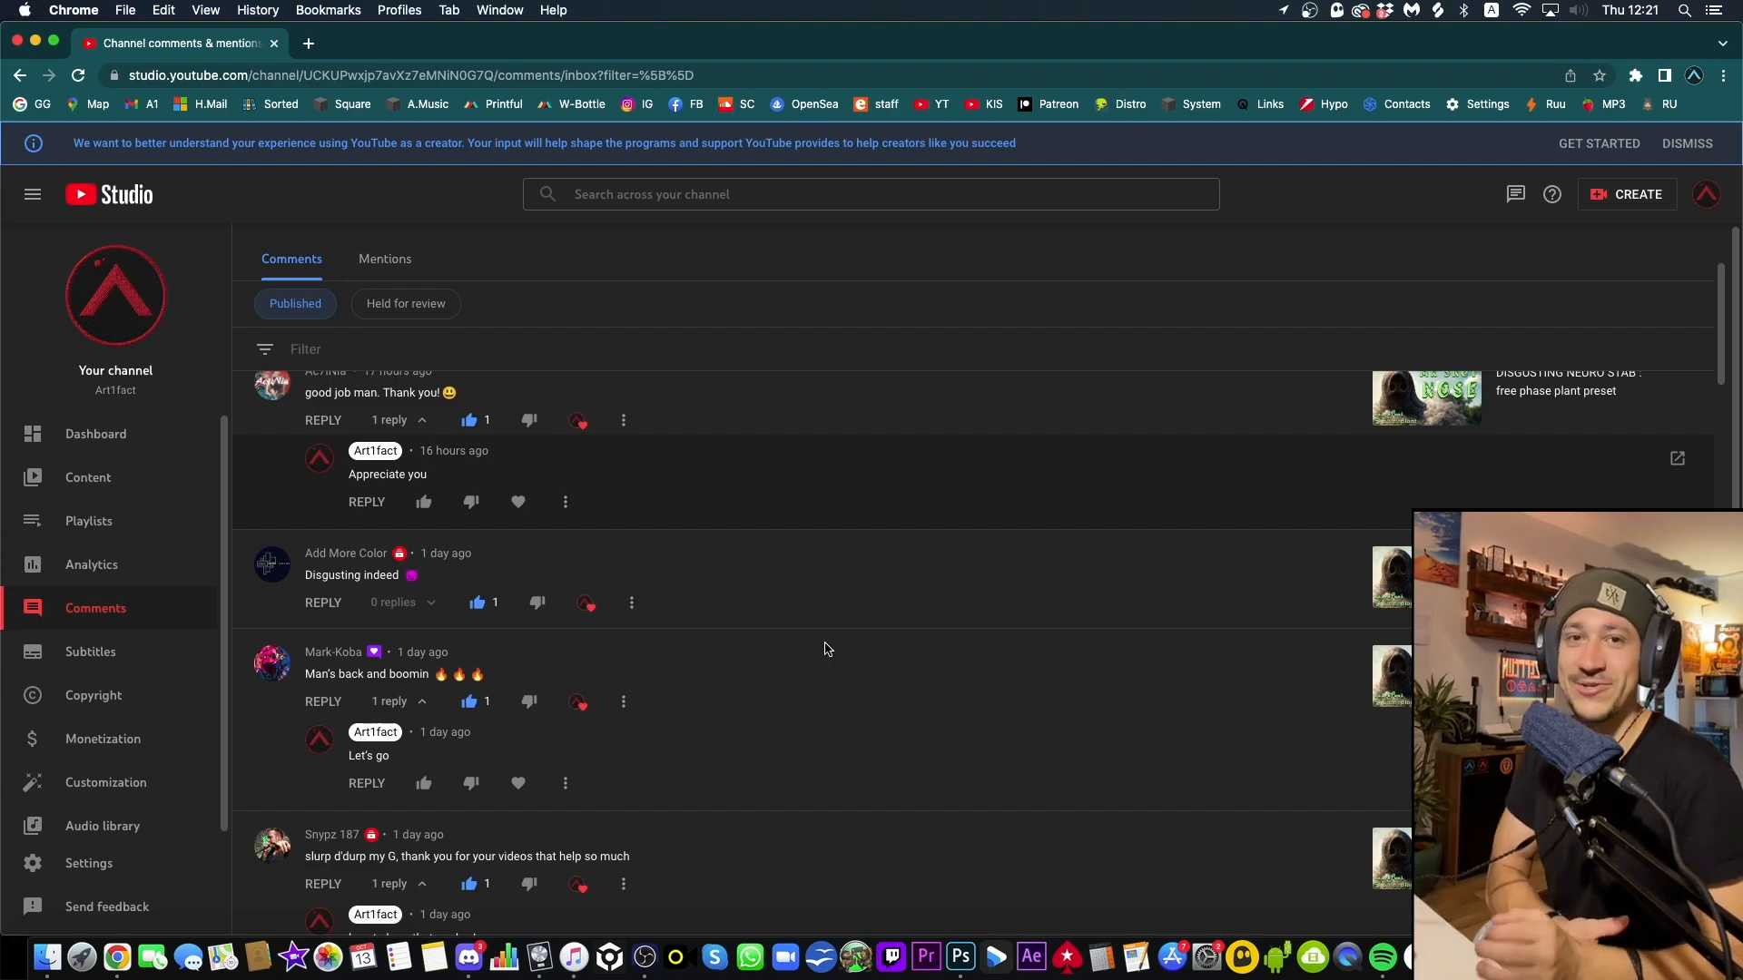
# Examine the latest viewer comments in the channel's published comments list
pyautogui.scroll(-2, 735, 651)
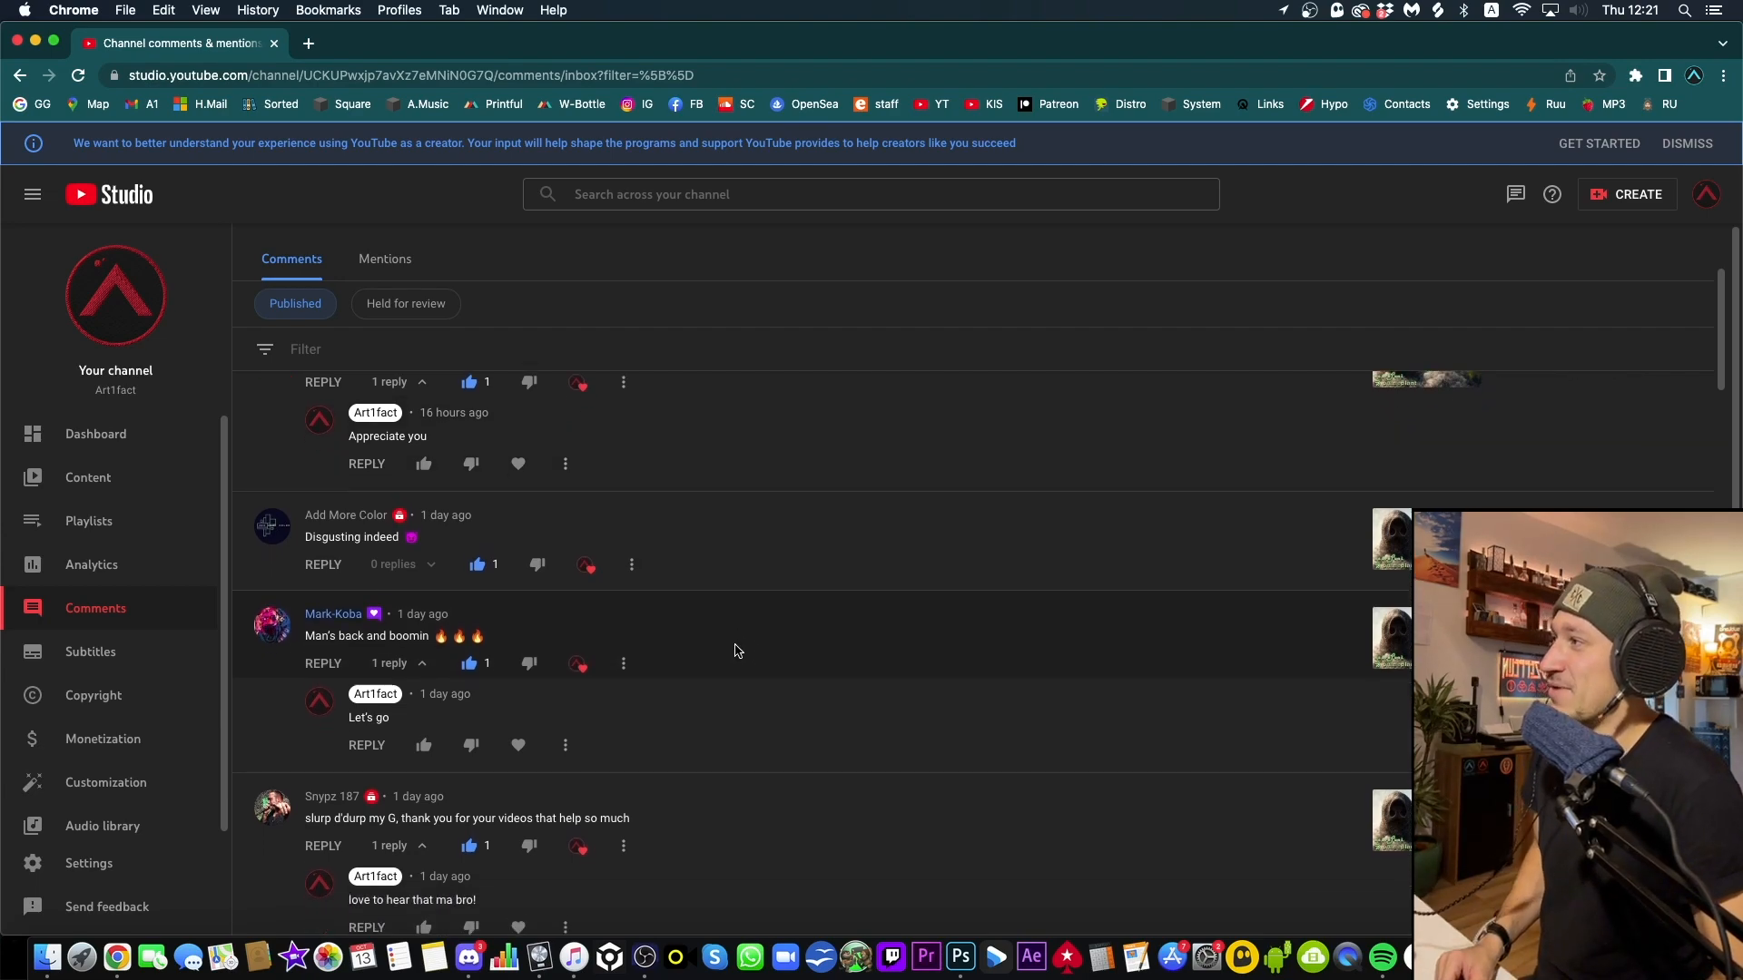
pyautogui.scroll(-1, 735, 651)
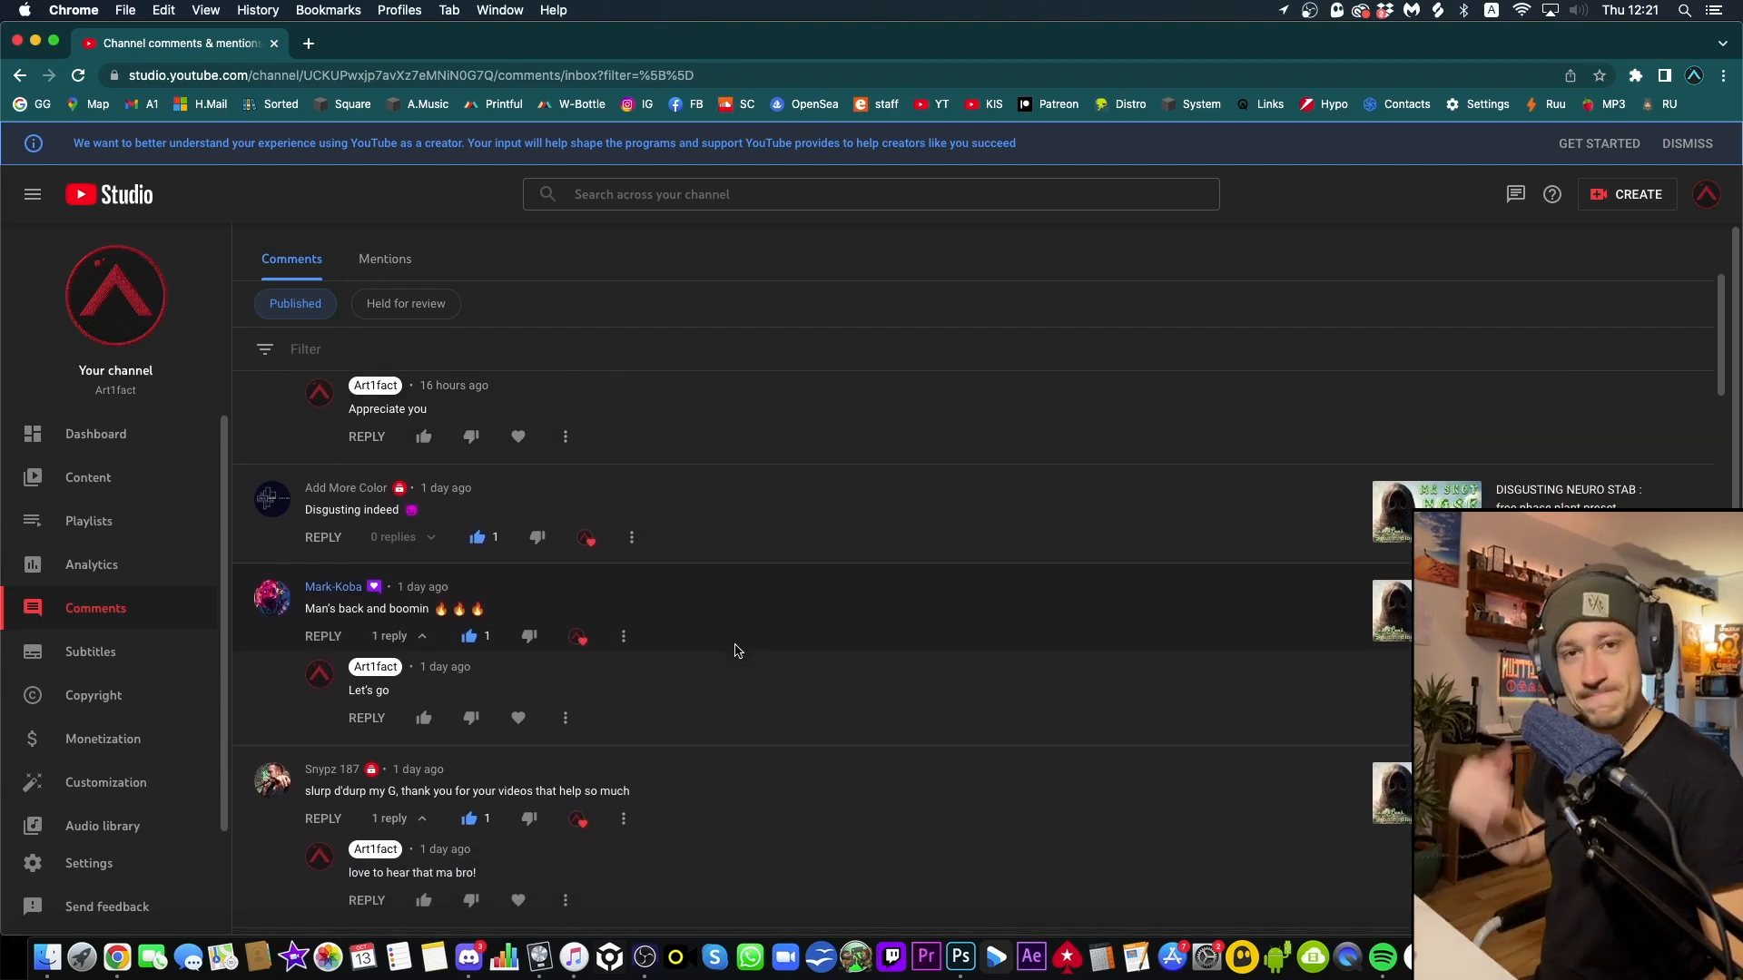
pyautogui.scroll(-1, 735, 651)
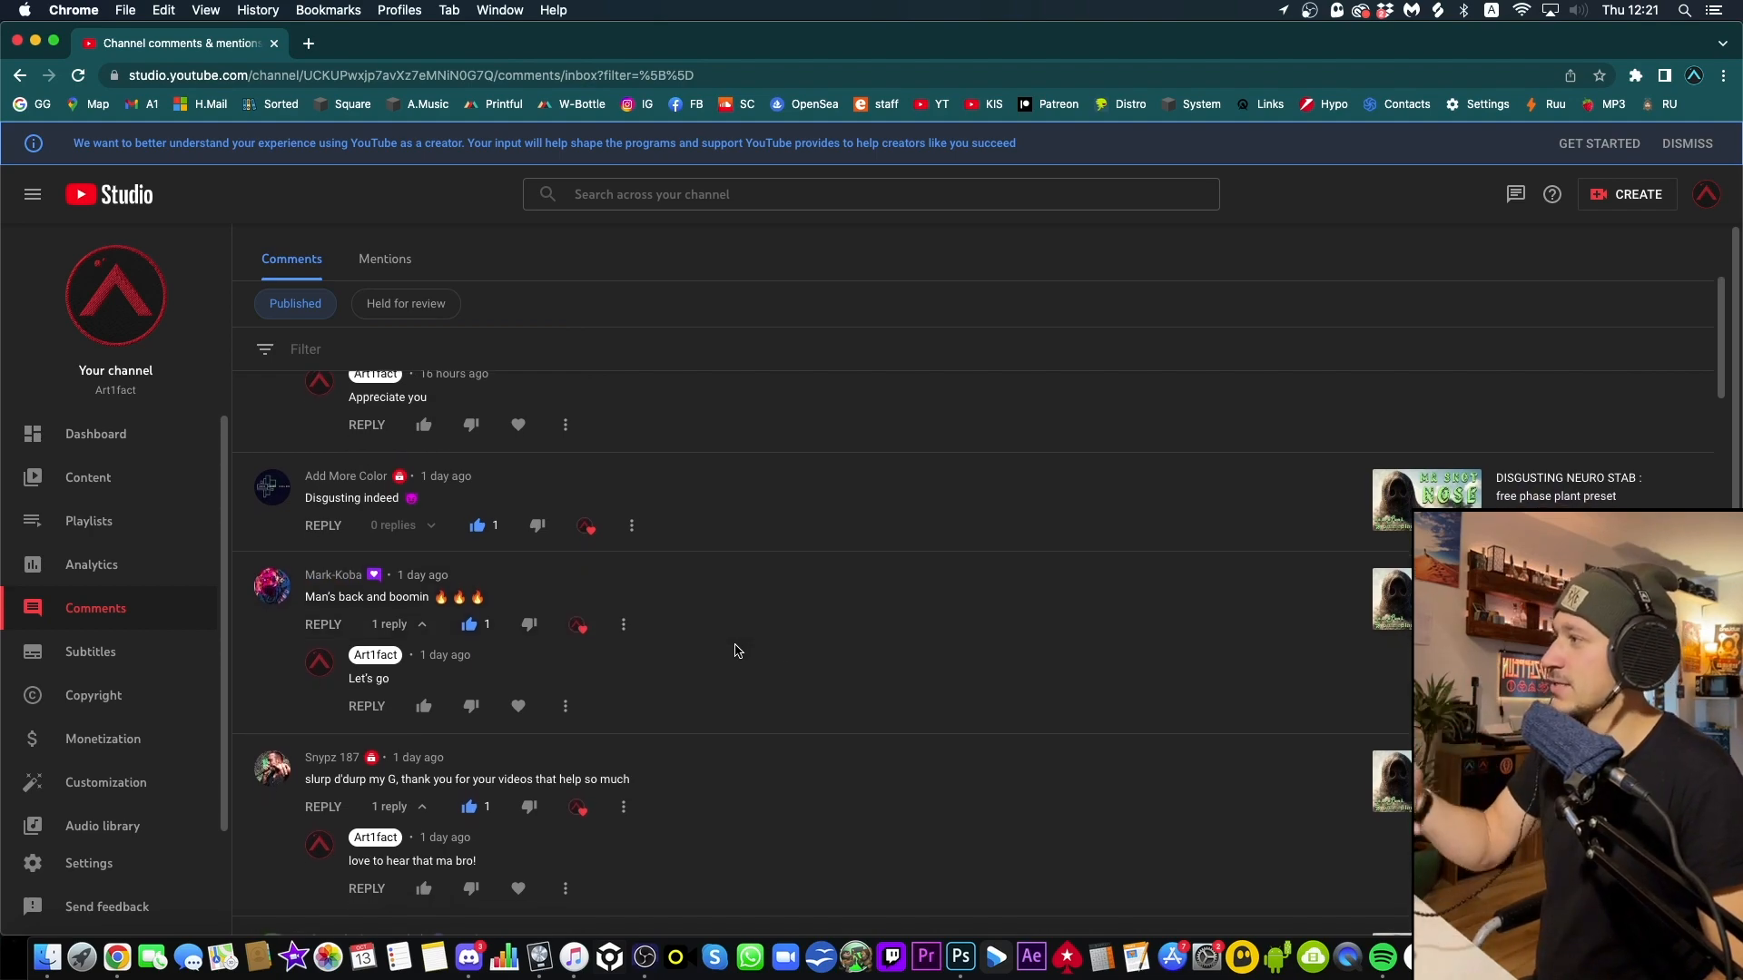
pyautogui.scroll(-5, 723, 692)
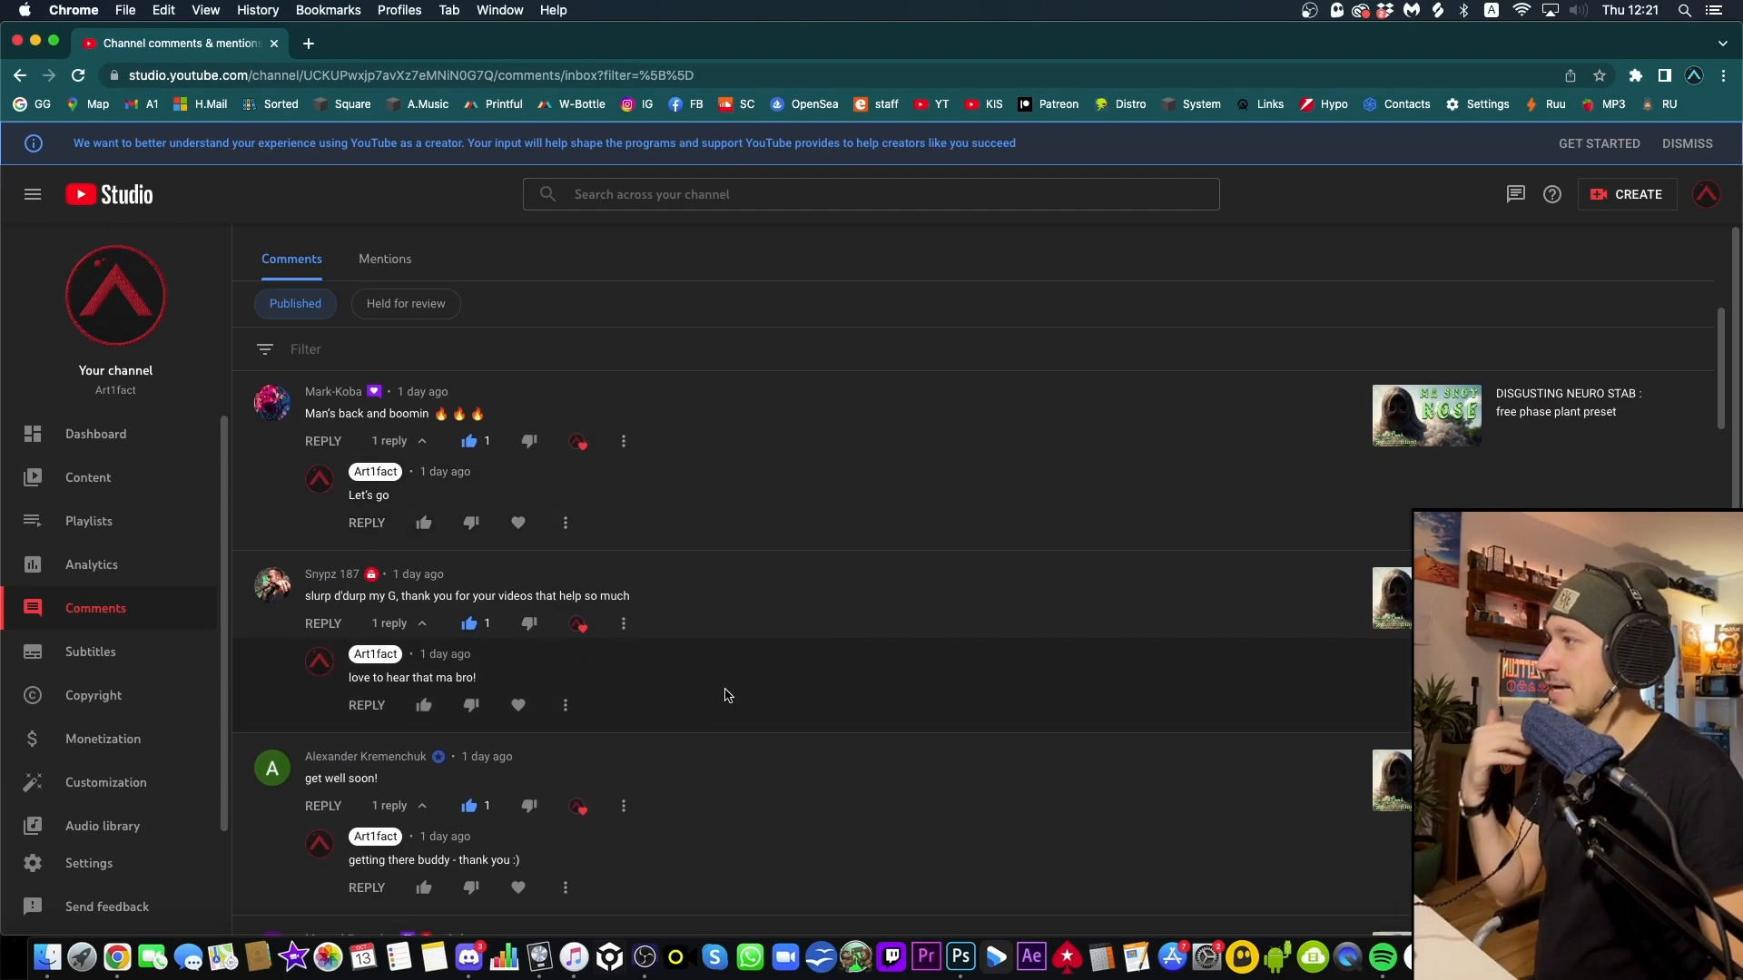
pyautogui.scroll(5, 726, 696)
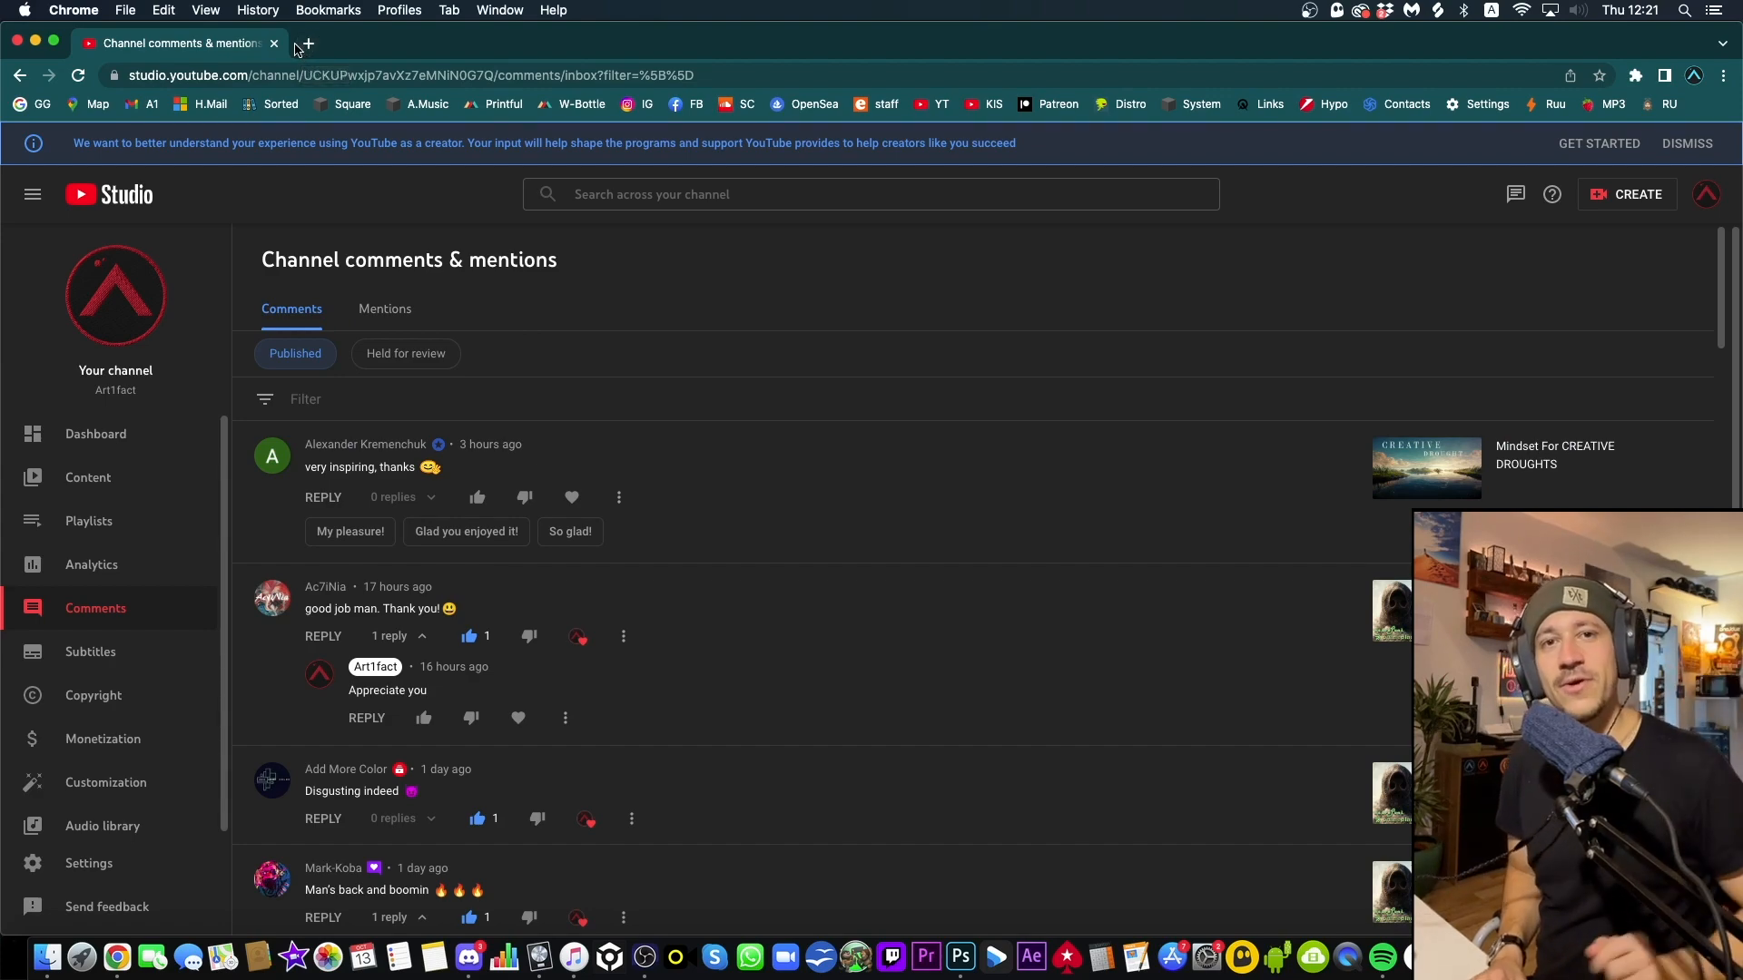
# Close the browser window, switch to the Flutes Of War.3 project in Logic Pro, and stop its playback
pyautogui.click(20, 42)
pyautogui.click(849, 749)
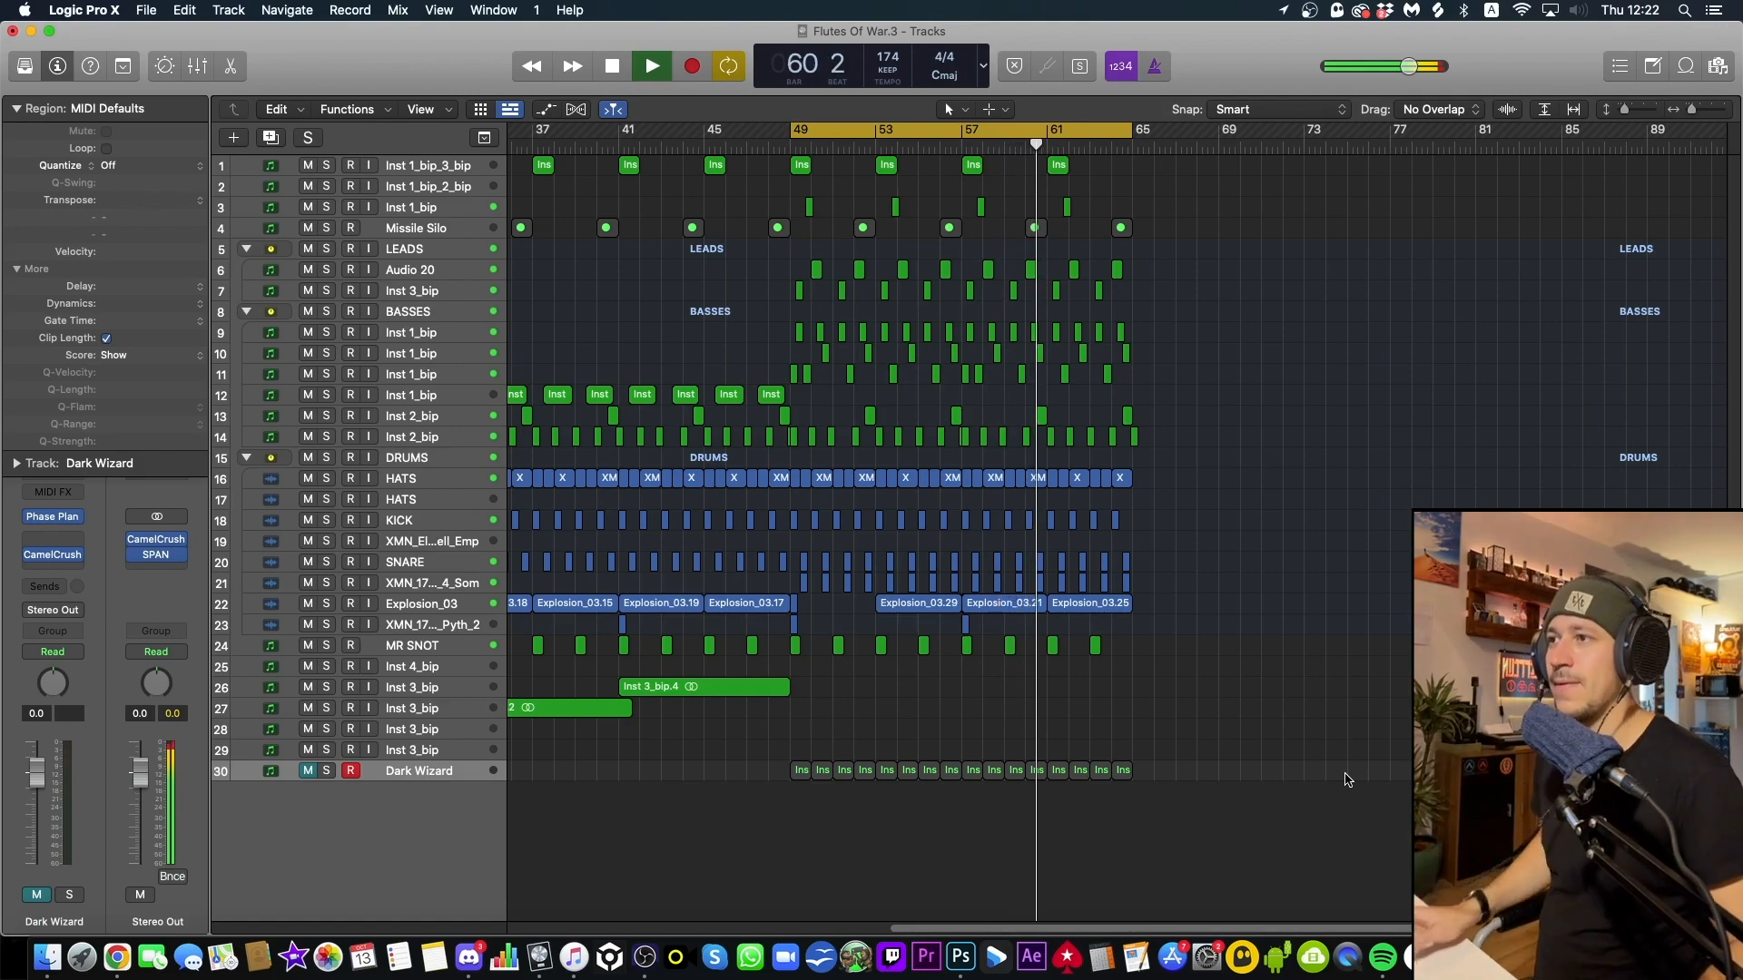
pyautogui.press('space')
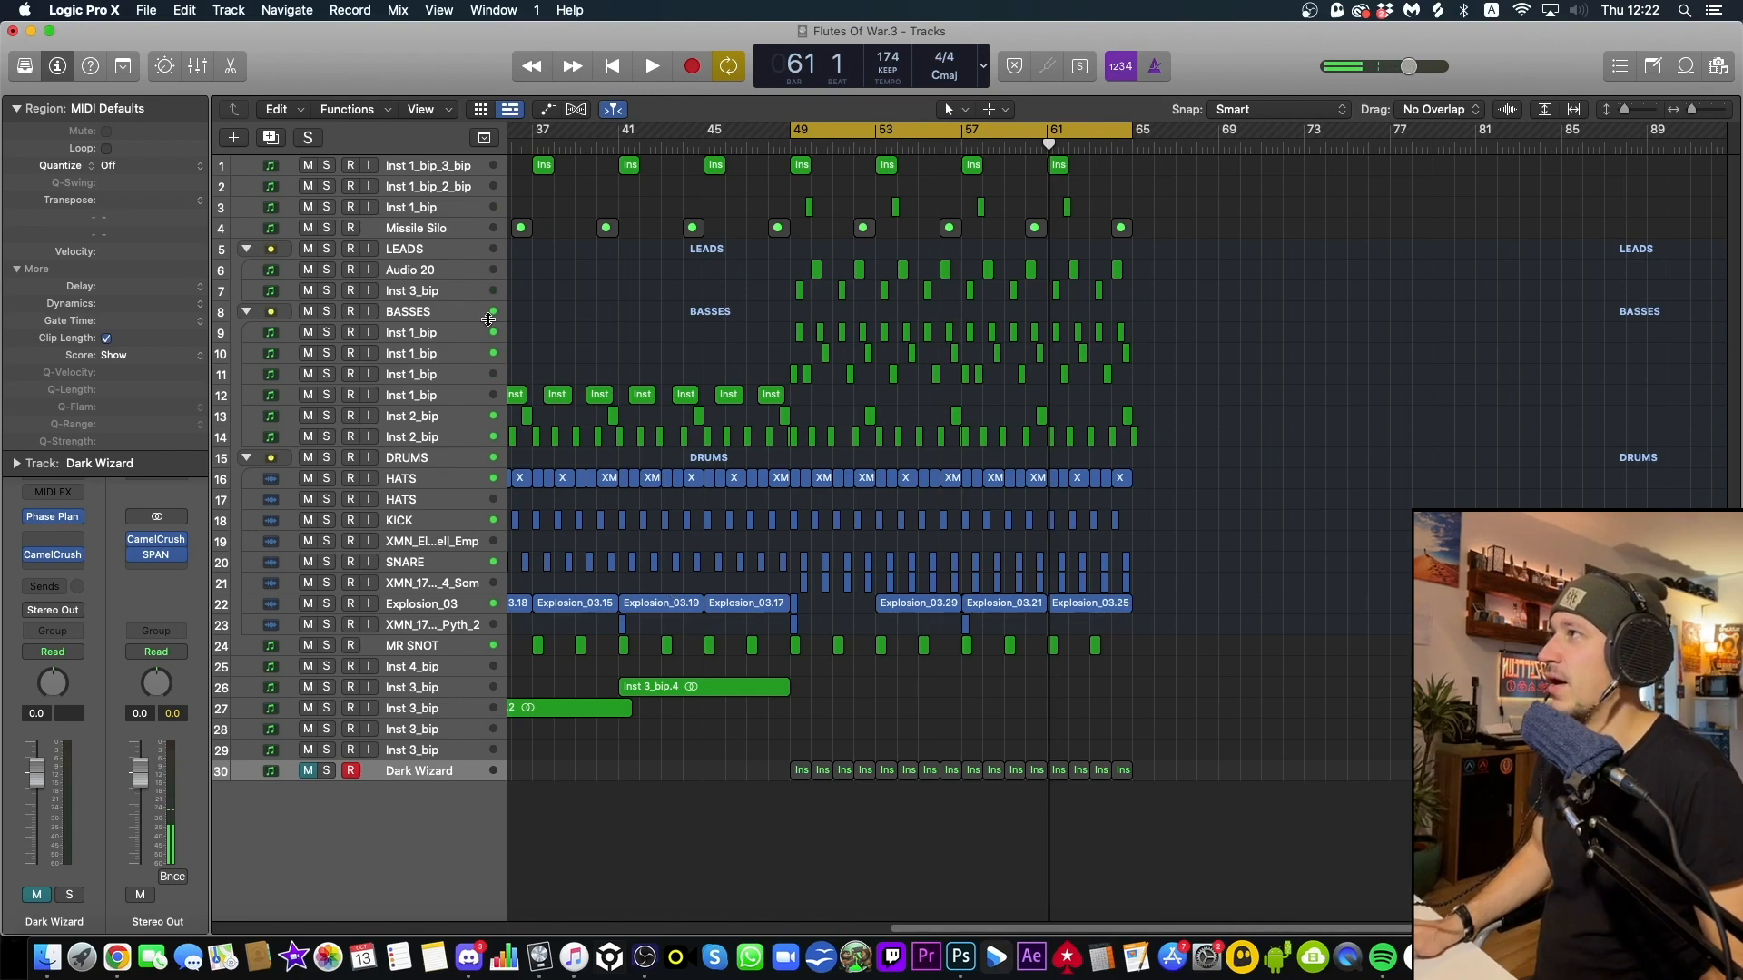
# Solo the Dark Wizard track, select it, and open its Phase Plant instrument
pyautogui.click(326, 772)
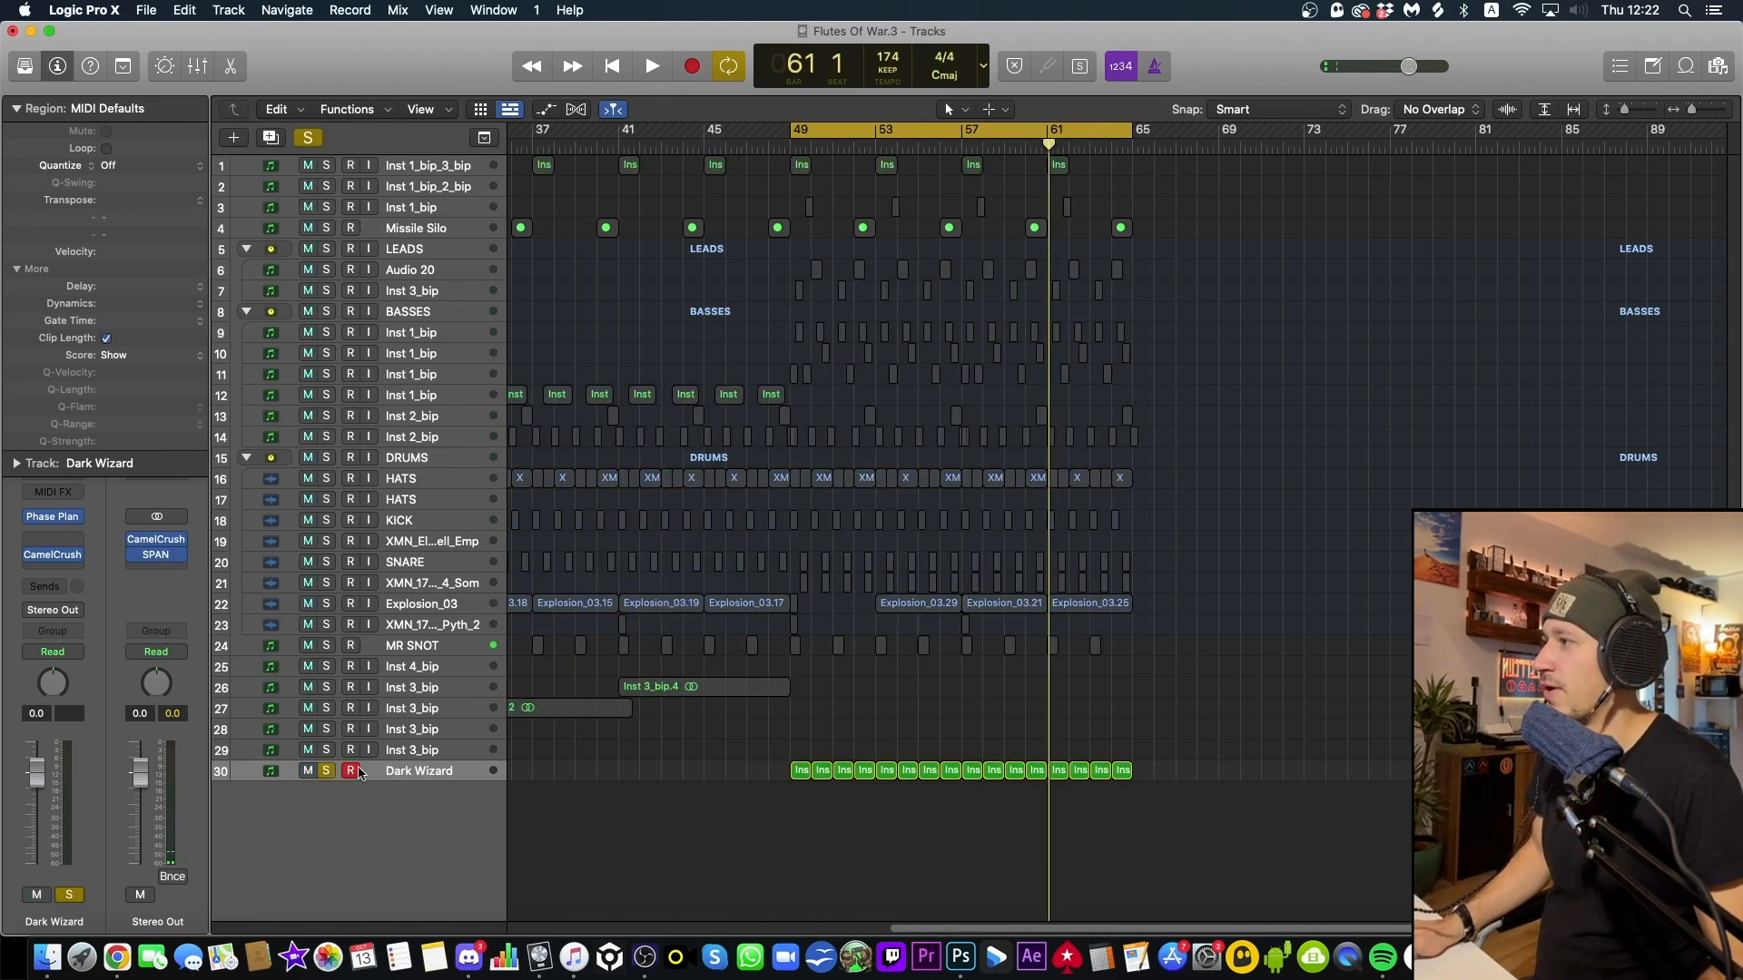
pyautogui.click(422, 774)
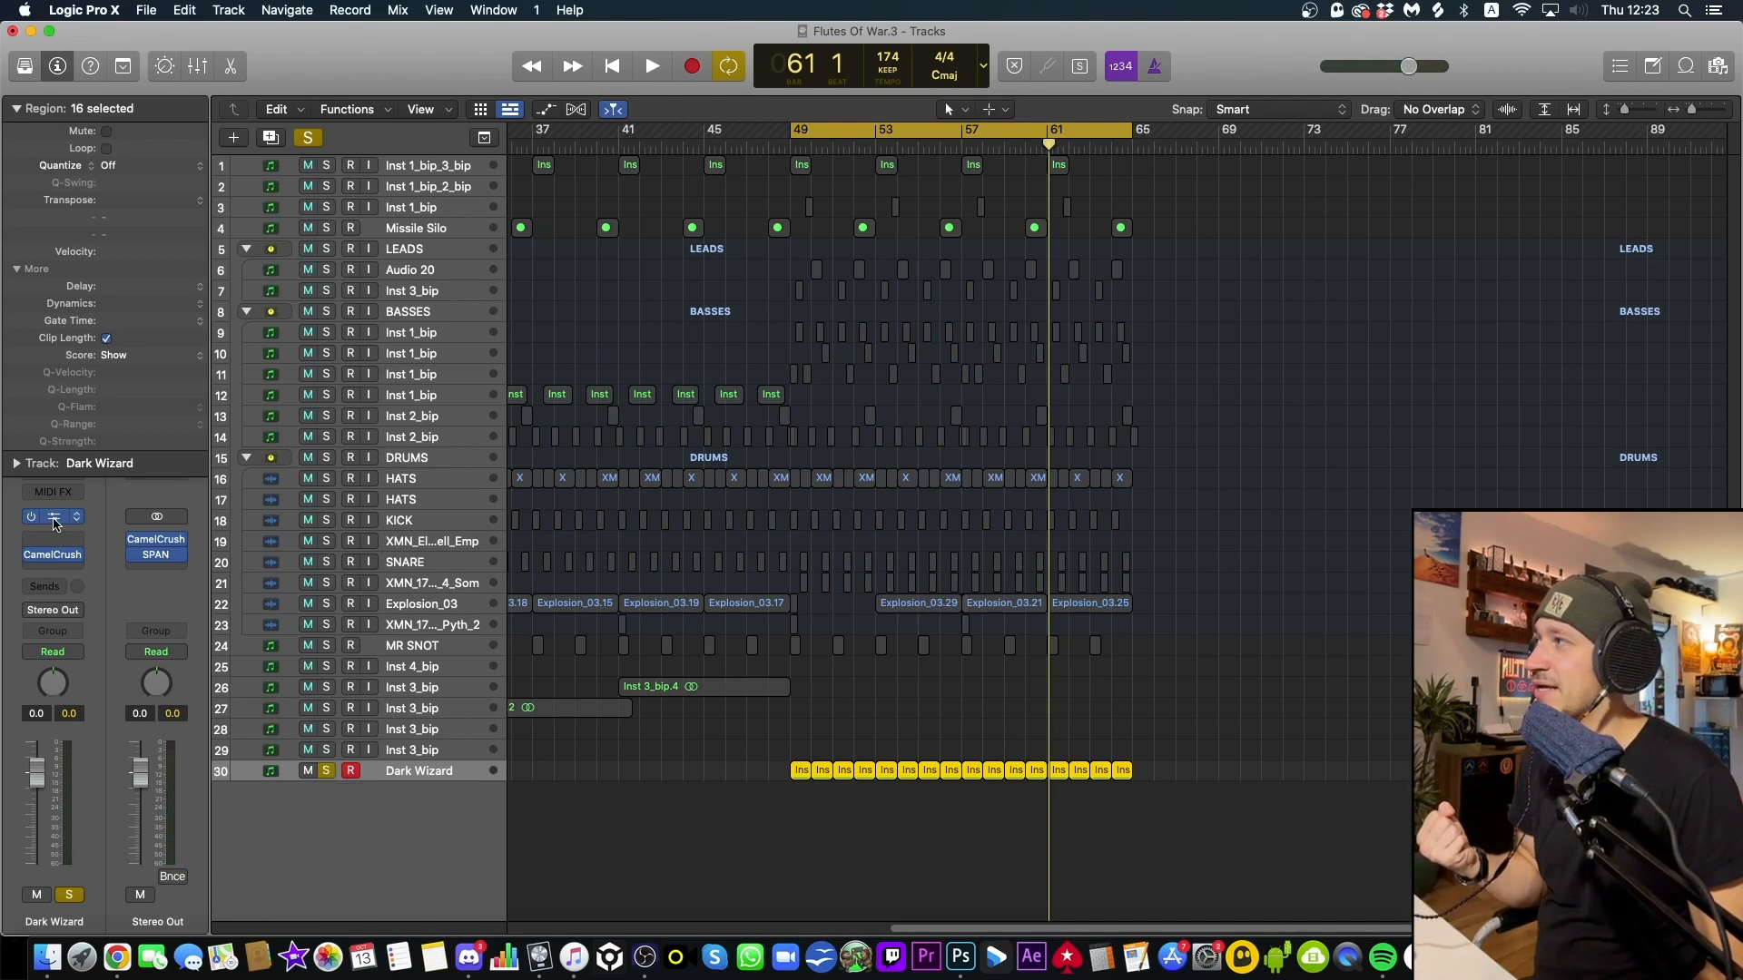
pyautogui.click(54, 524)
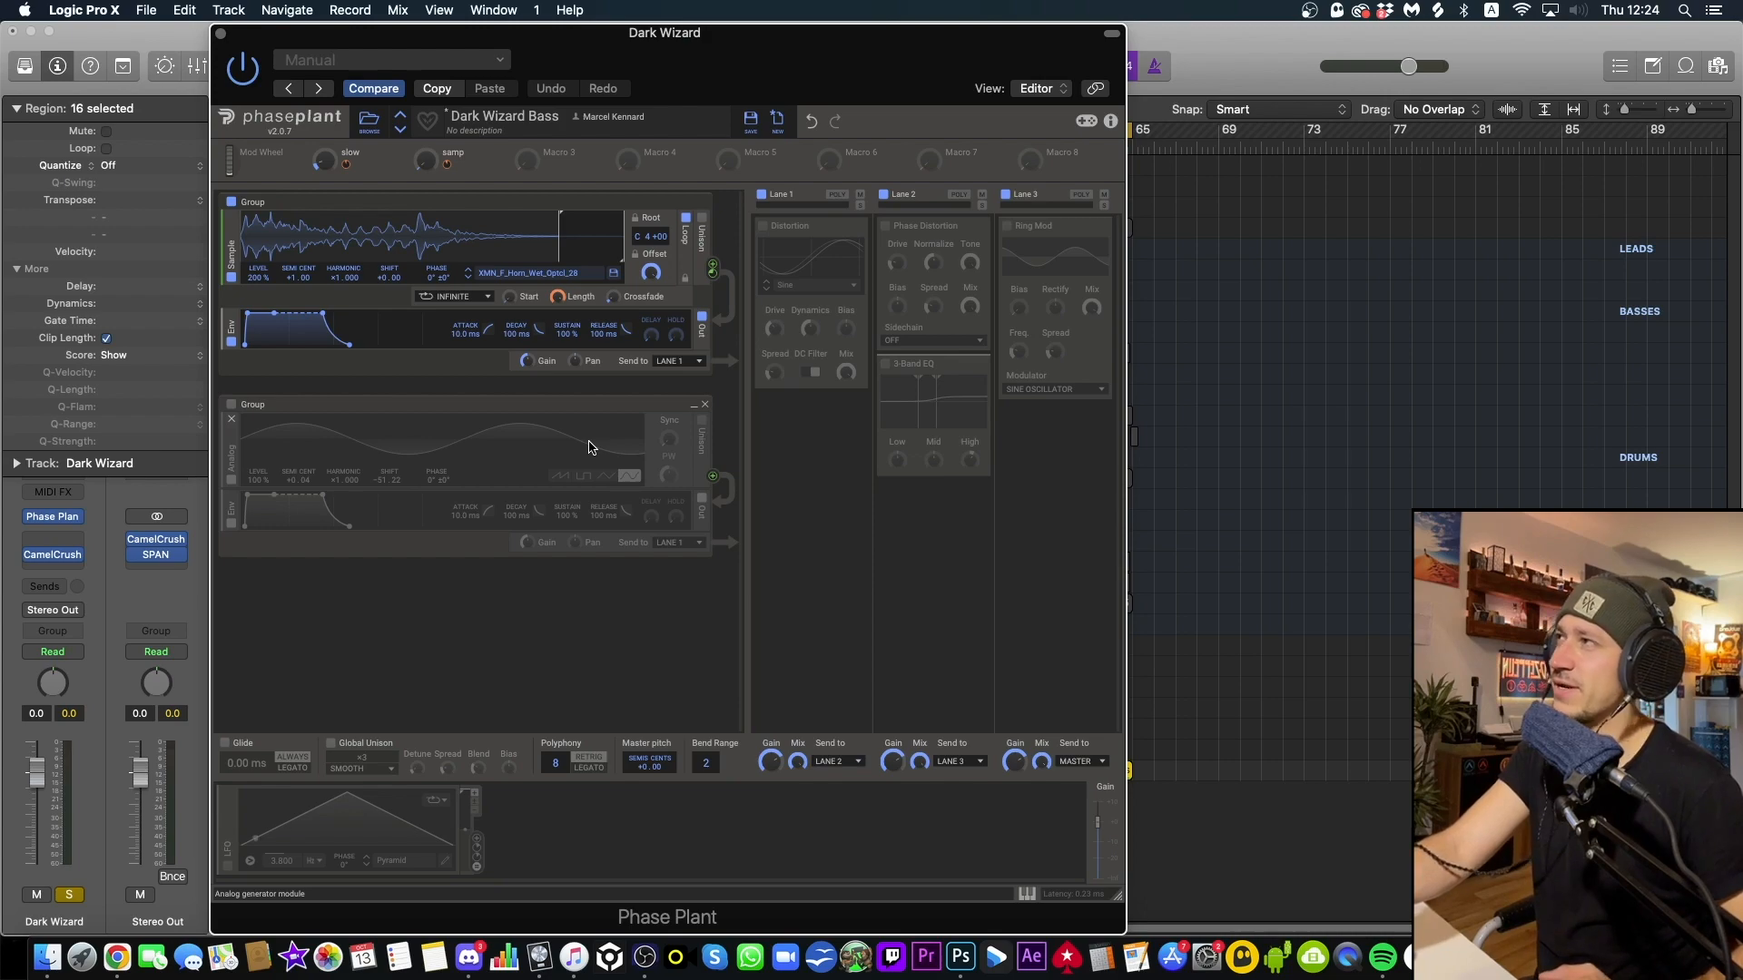
# Play back the Dark Wizard bass to hear the sample generator without the analog group
pyautogui.press('space')
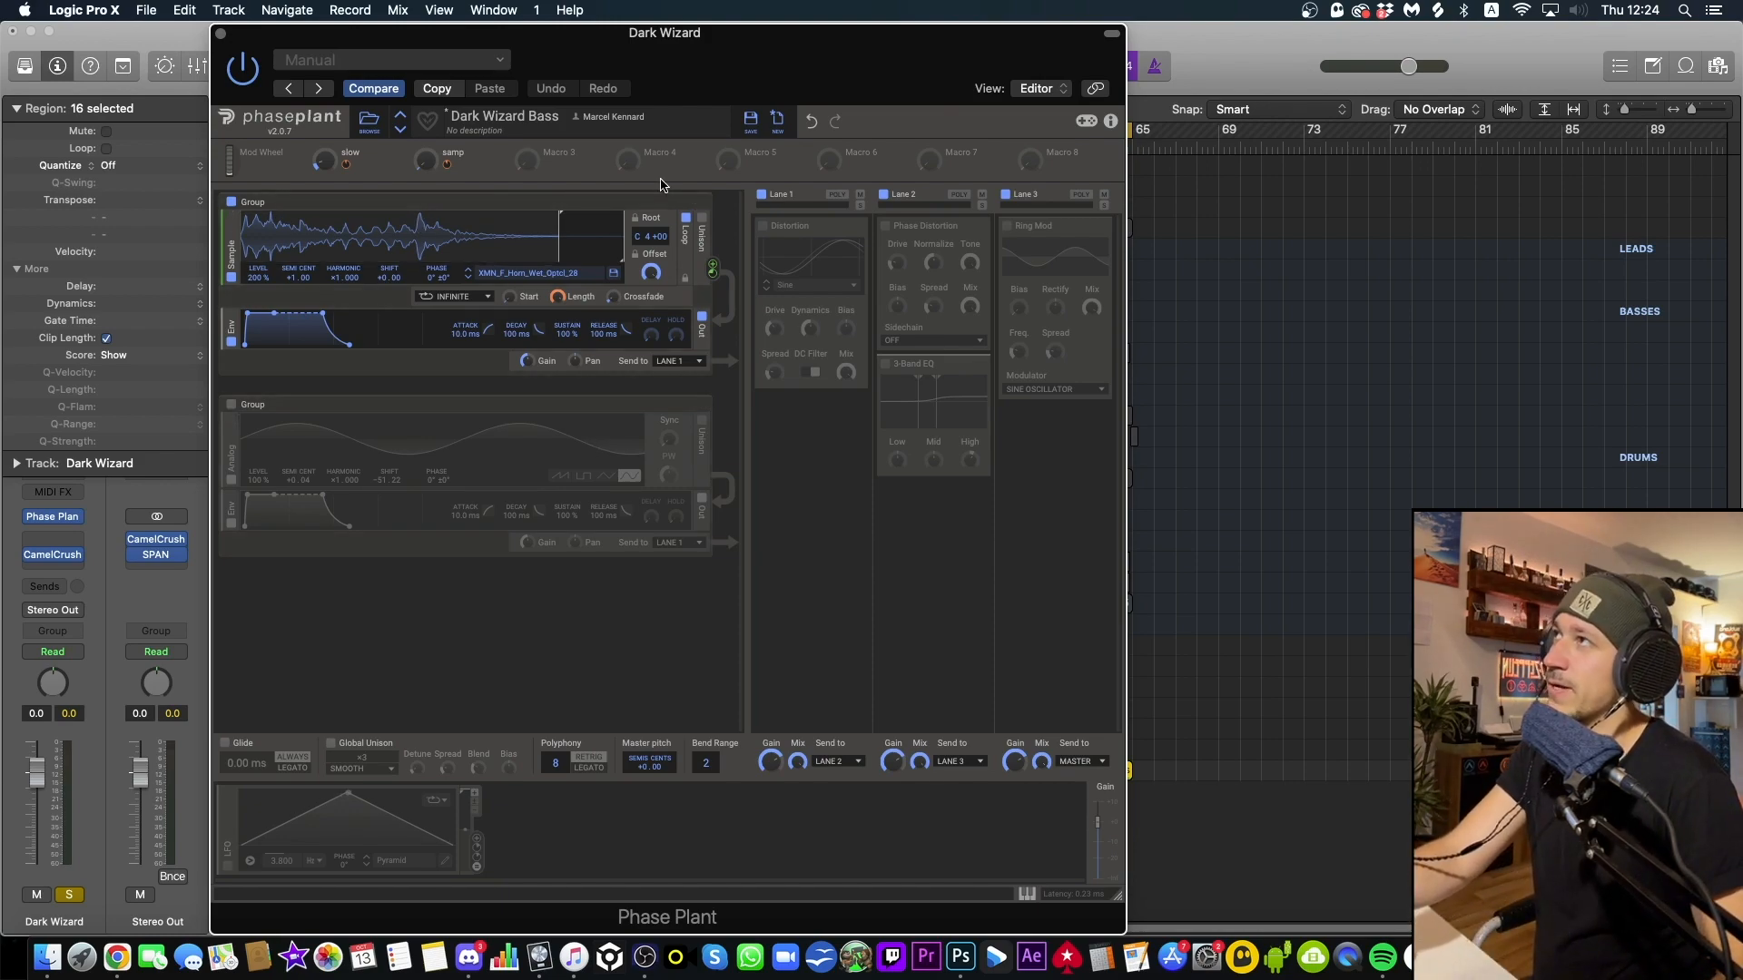
pyautogui.press('space')
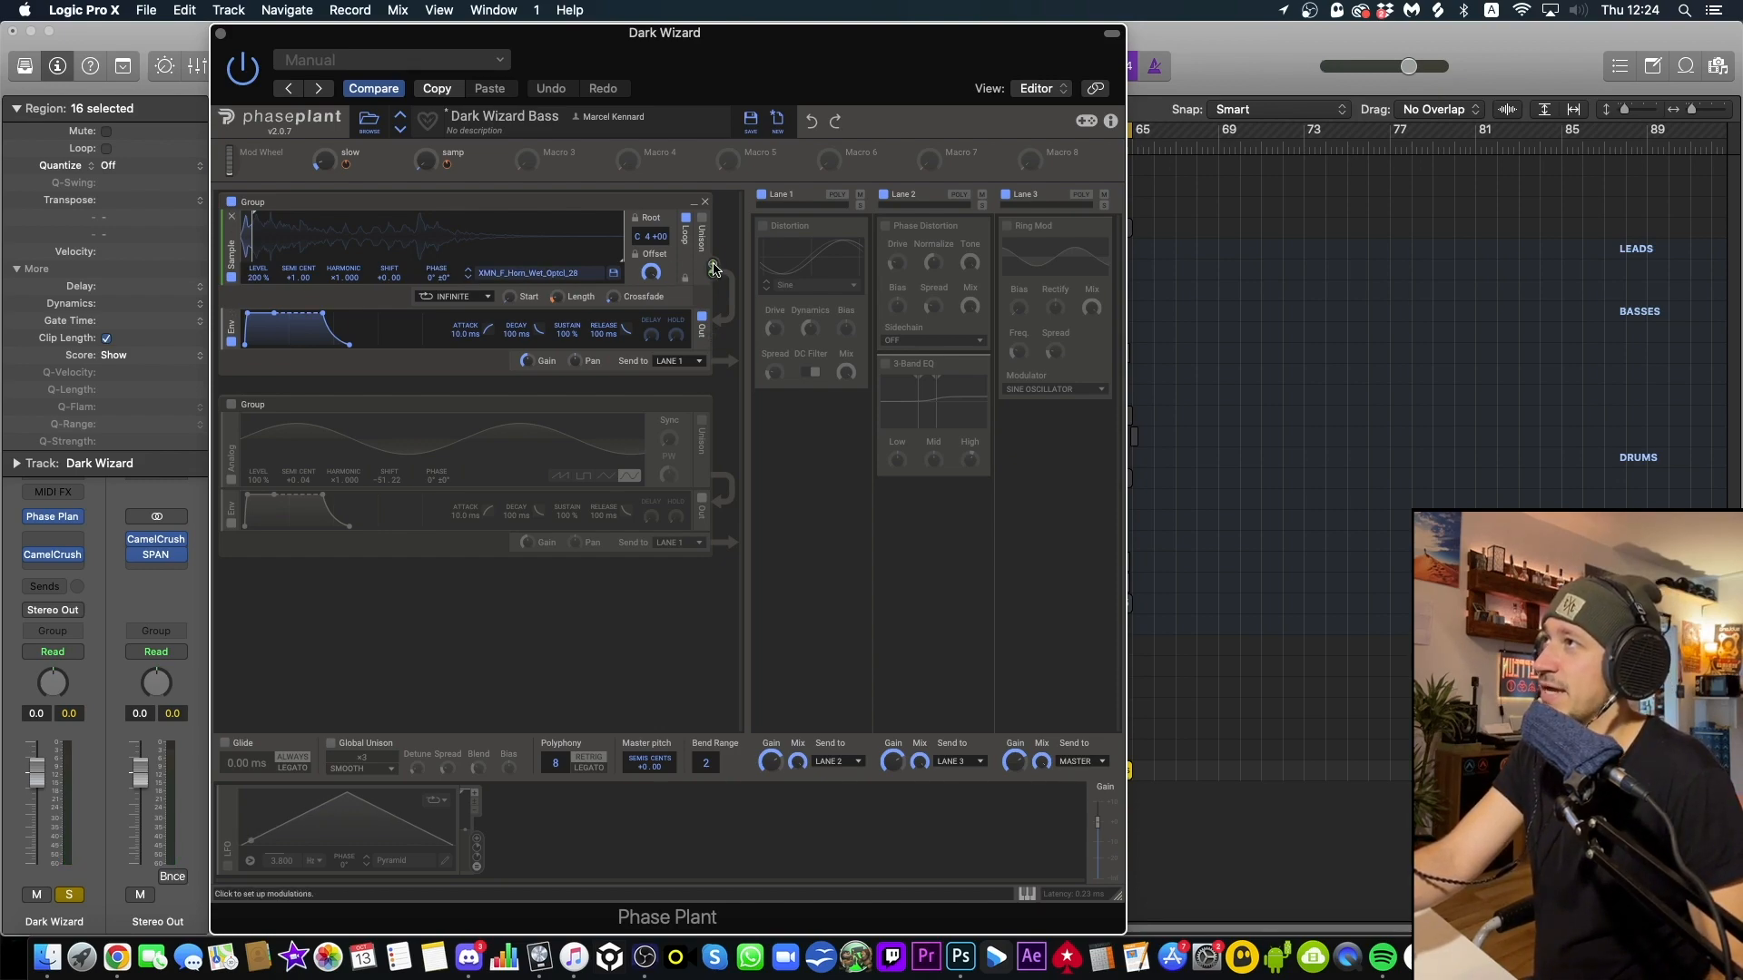
# Route the sample group's modulation output to the analog oscillator's phase and enable the analog group
pyautogui.moveTo(711, 269); pyautogui.dragTo(435, 496)
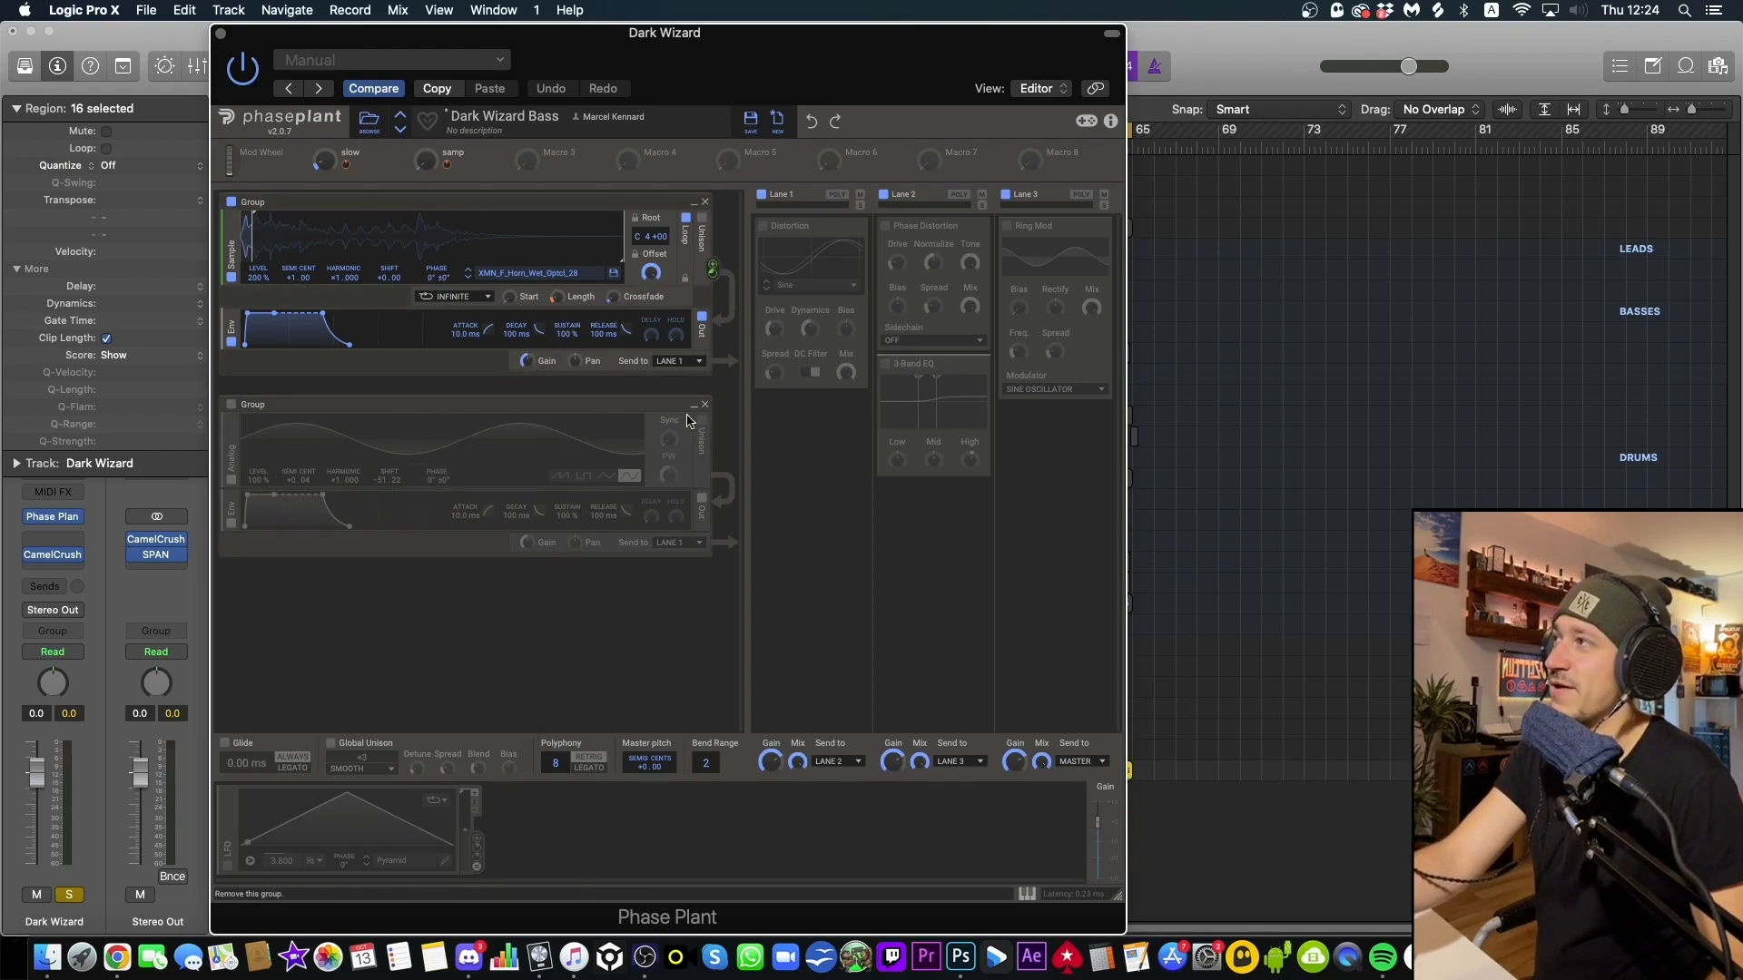
pyautogui.click(232, 405)
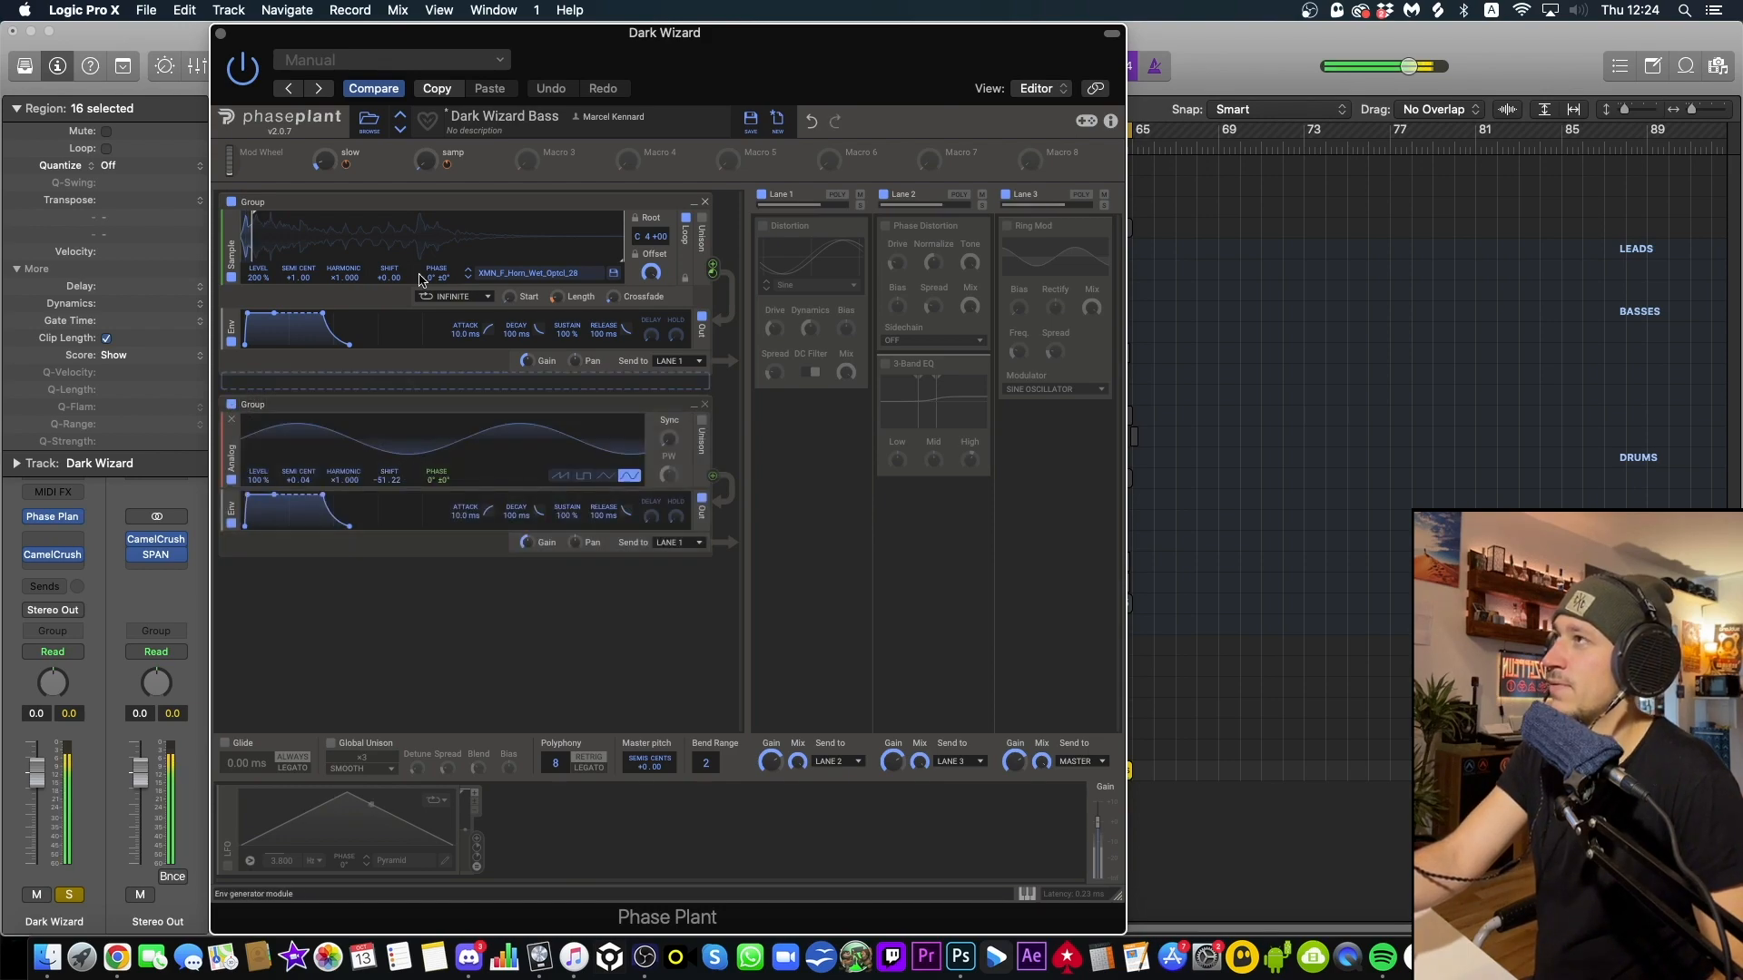
pyautogui.click(230, 406)
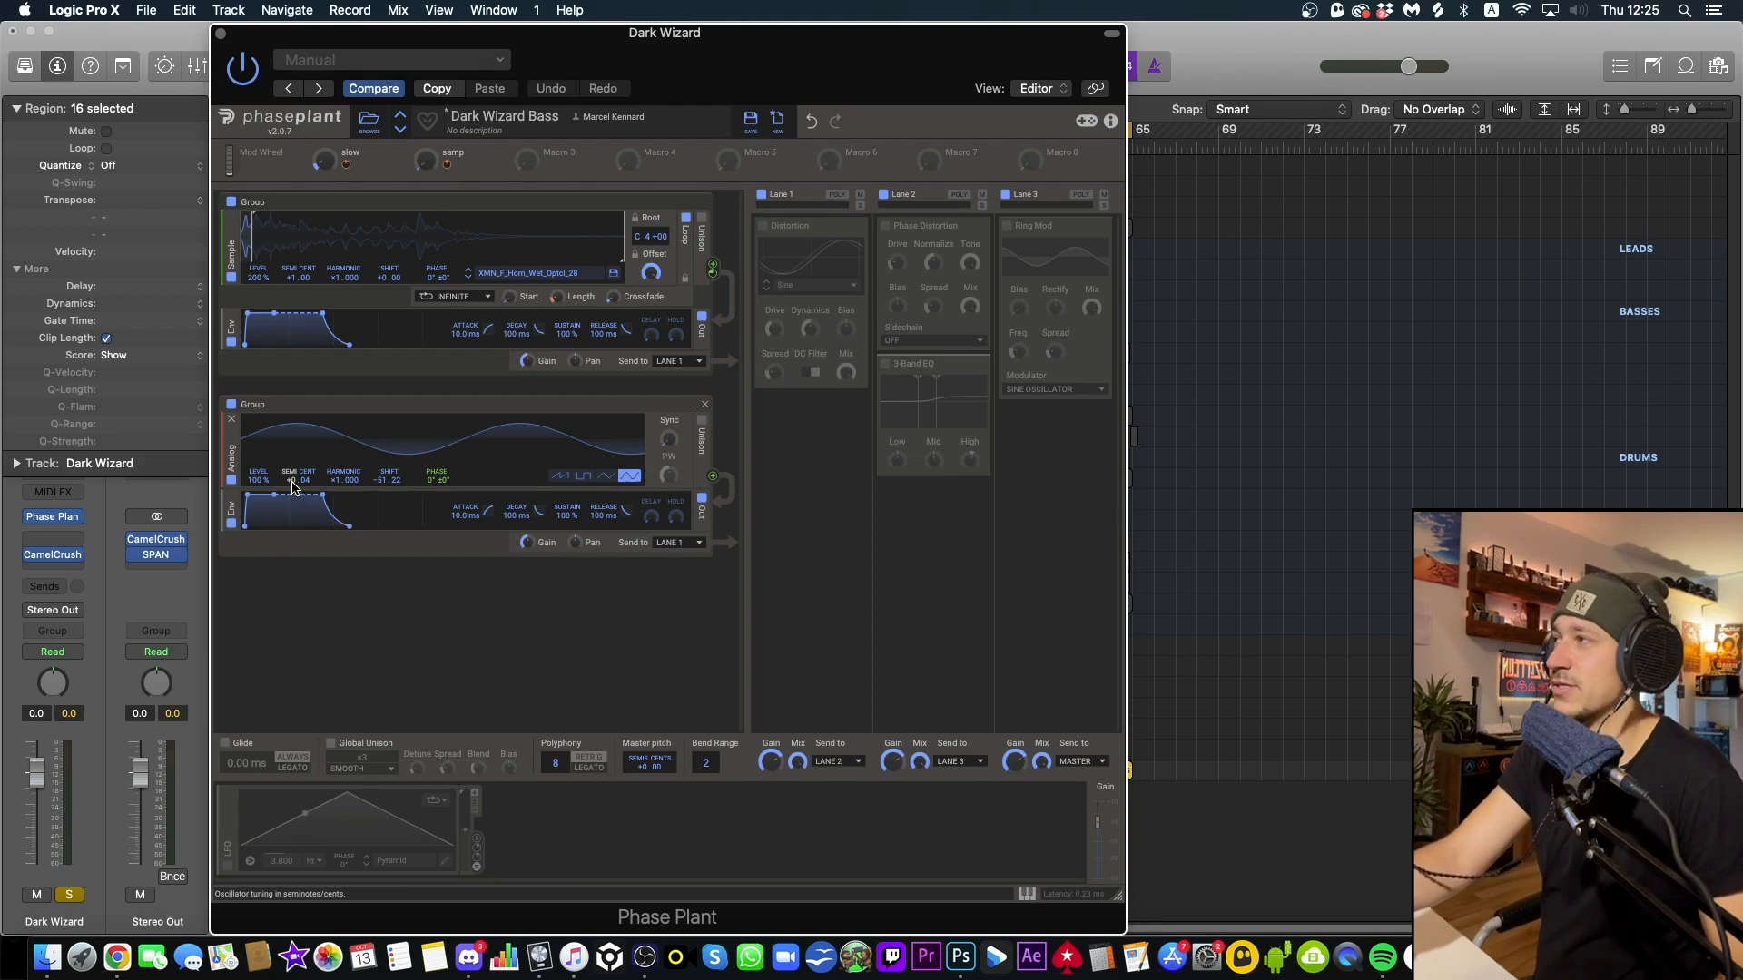
# Try the analog oscillator's tuning at -11.96 semitones and its frequency shift at 0, undoing each change
pyautogui.moveTo(293, 488); pyautogui.dragTo(292, 526)
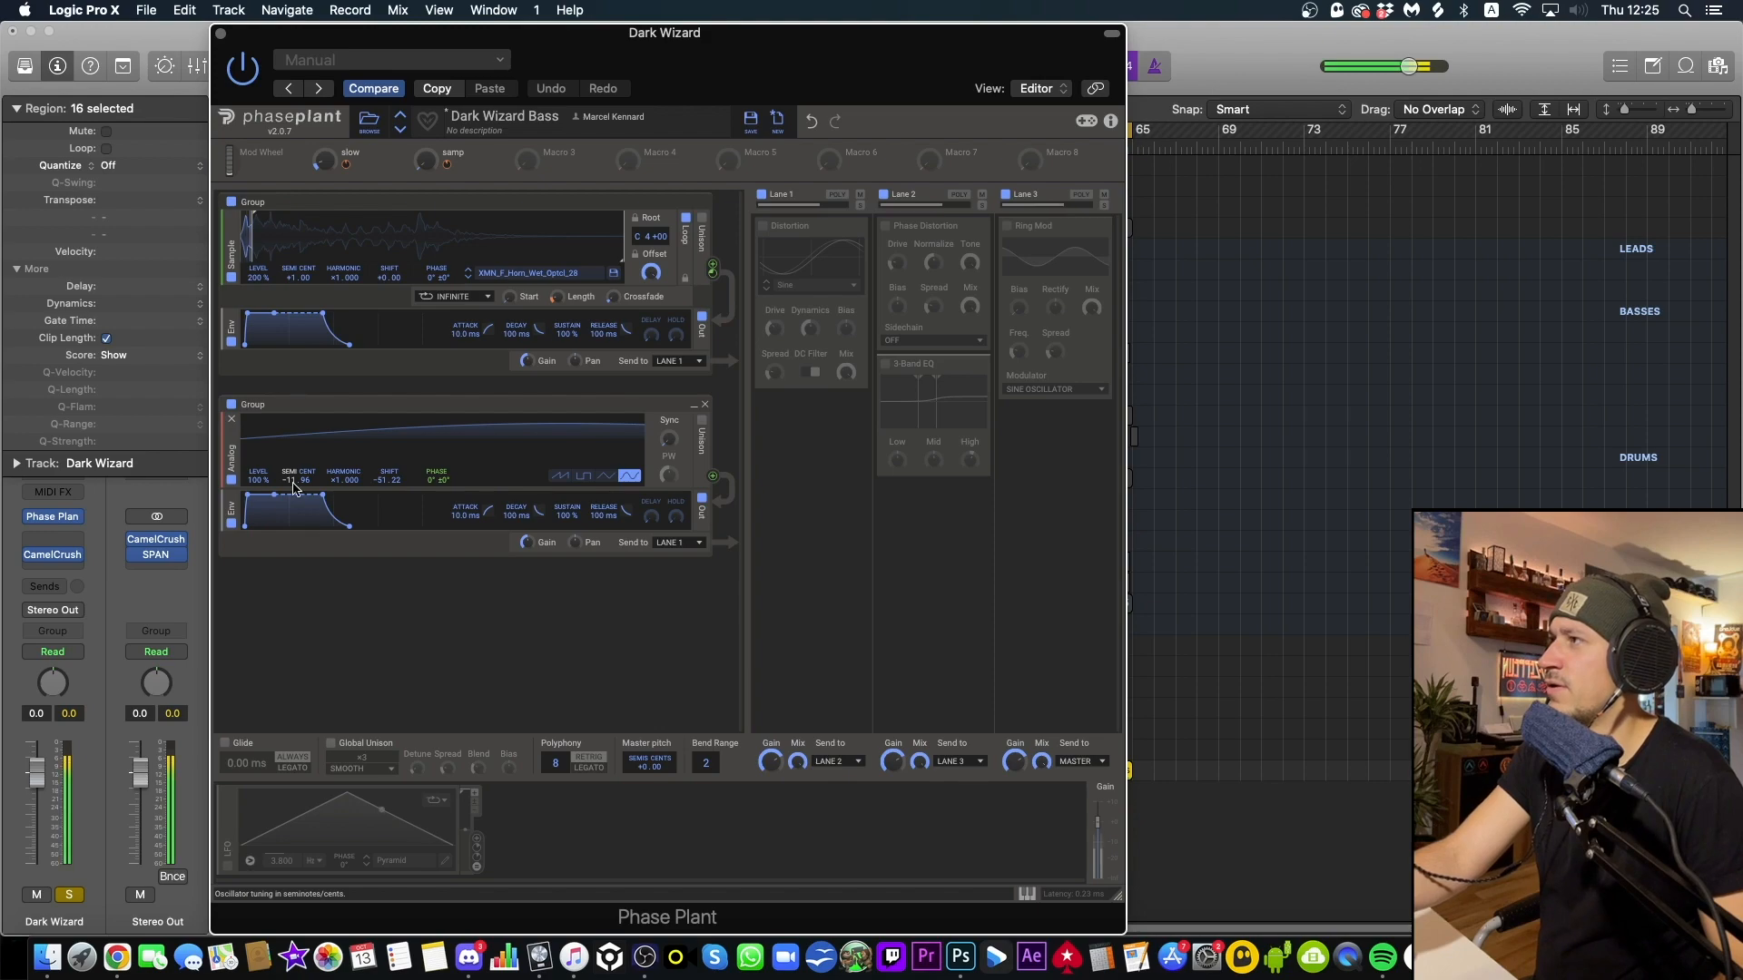
pyautogui.click(811, 122)
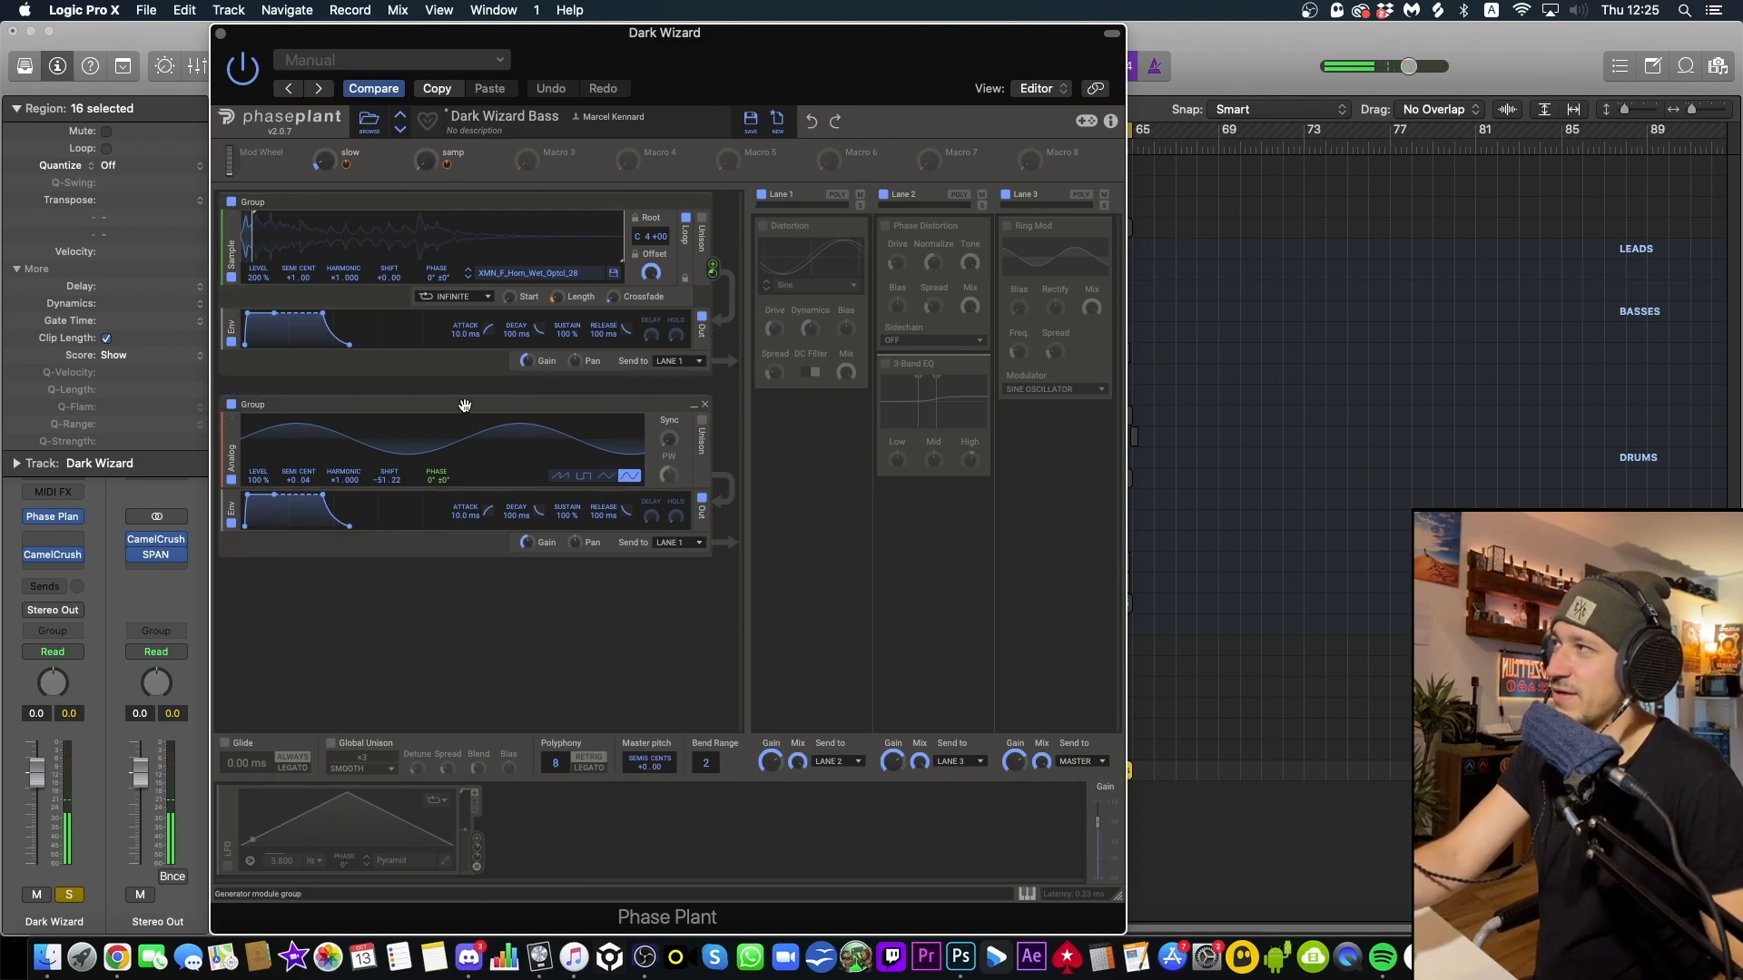
pyautogui.doubleClick(382, 489)
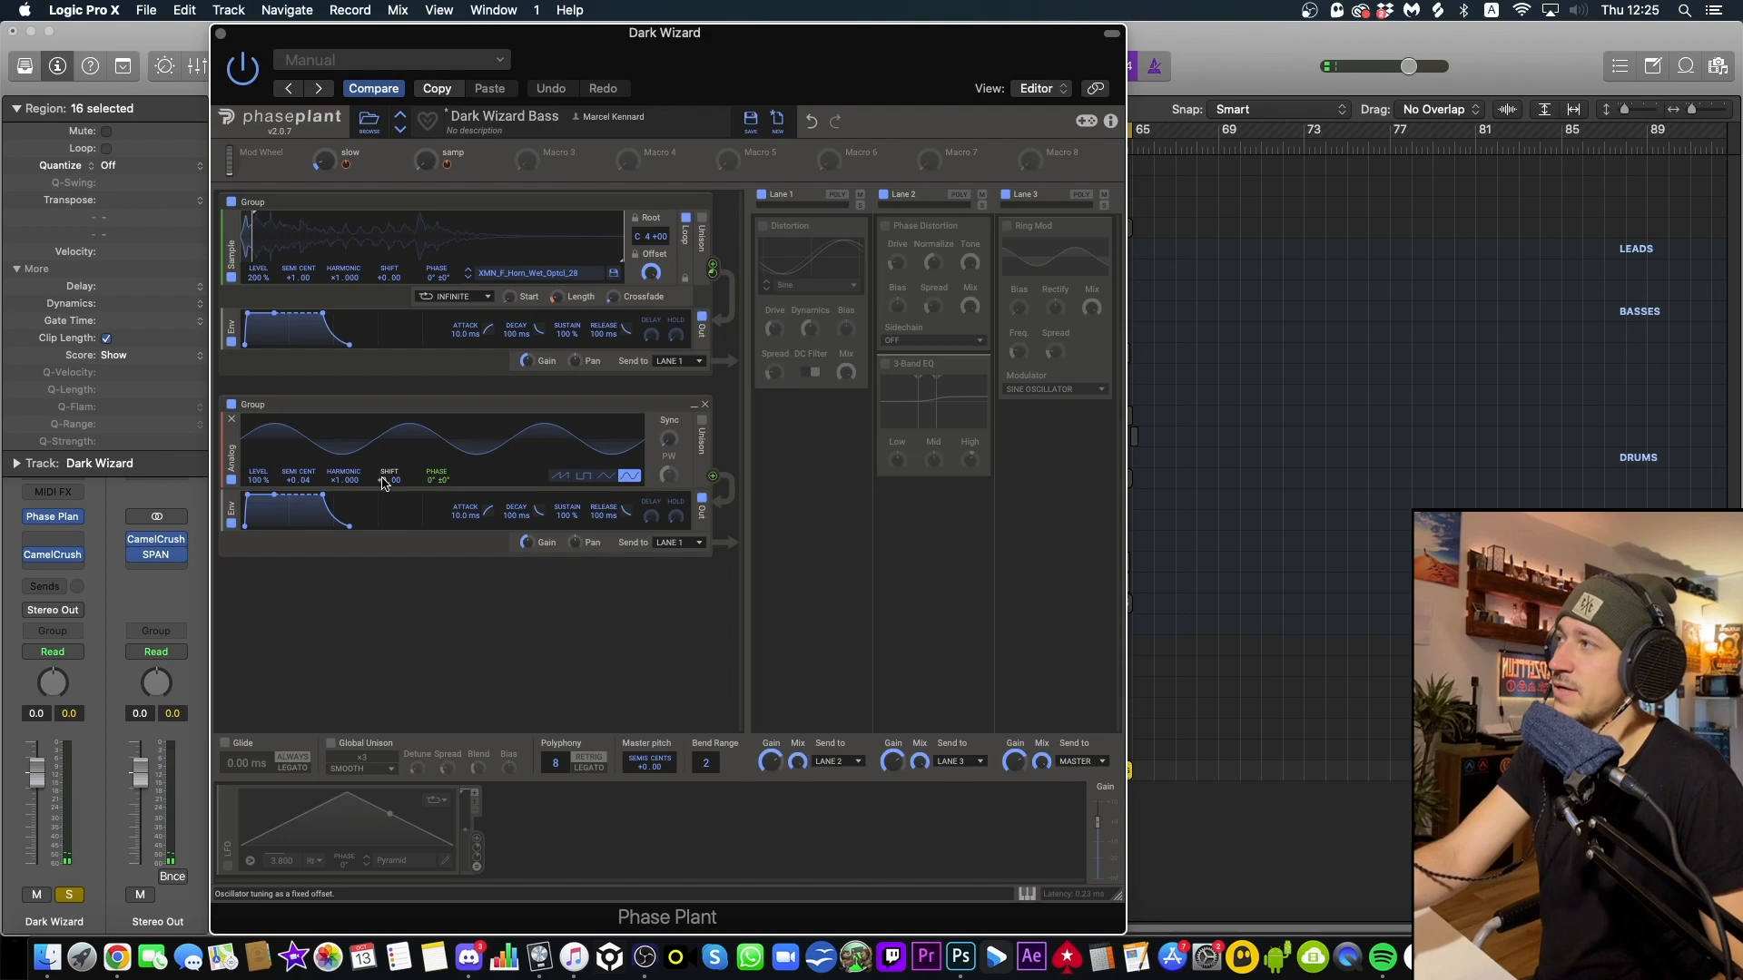
pyautogui.moveTo(382, 482); pyautogui.dragTo(382, 546)
pyautogui.click(807, 129)
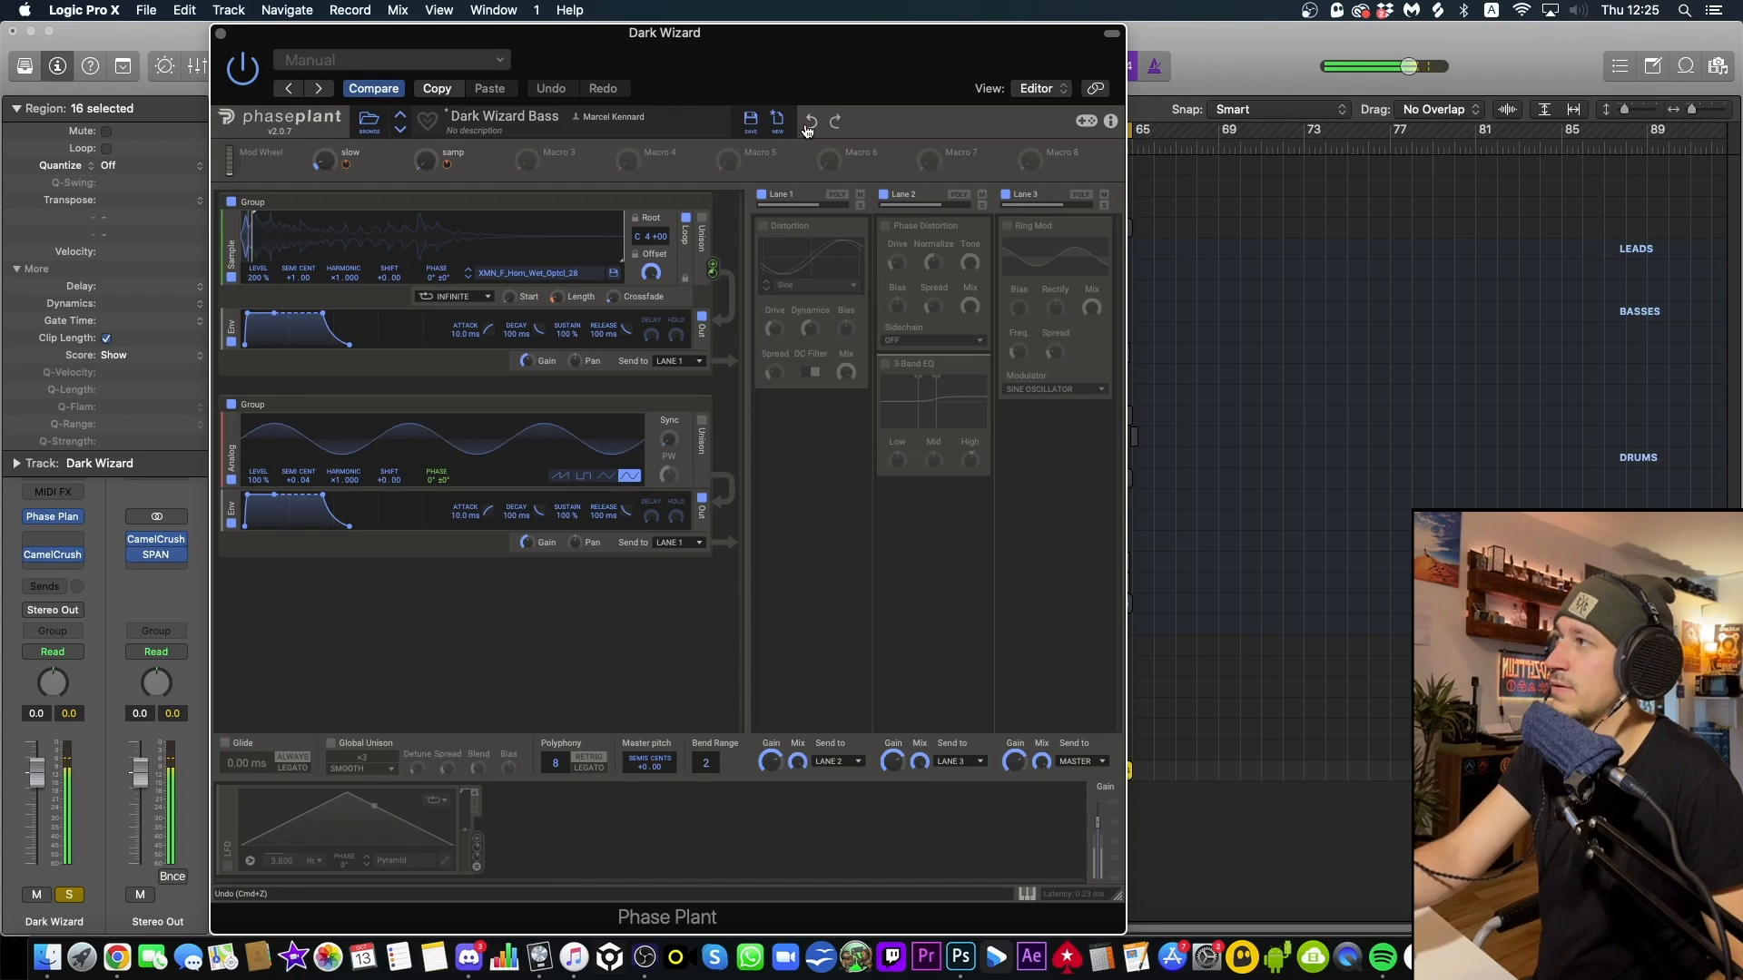
pyautogui.click(807, 129)
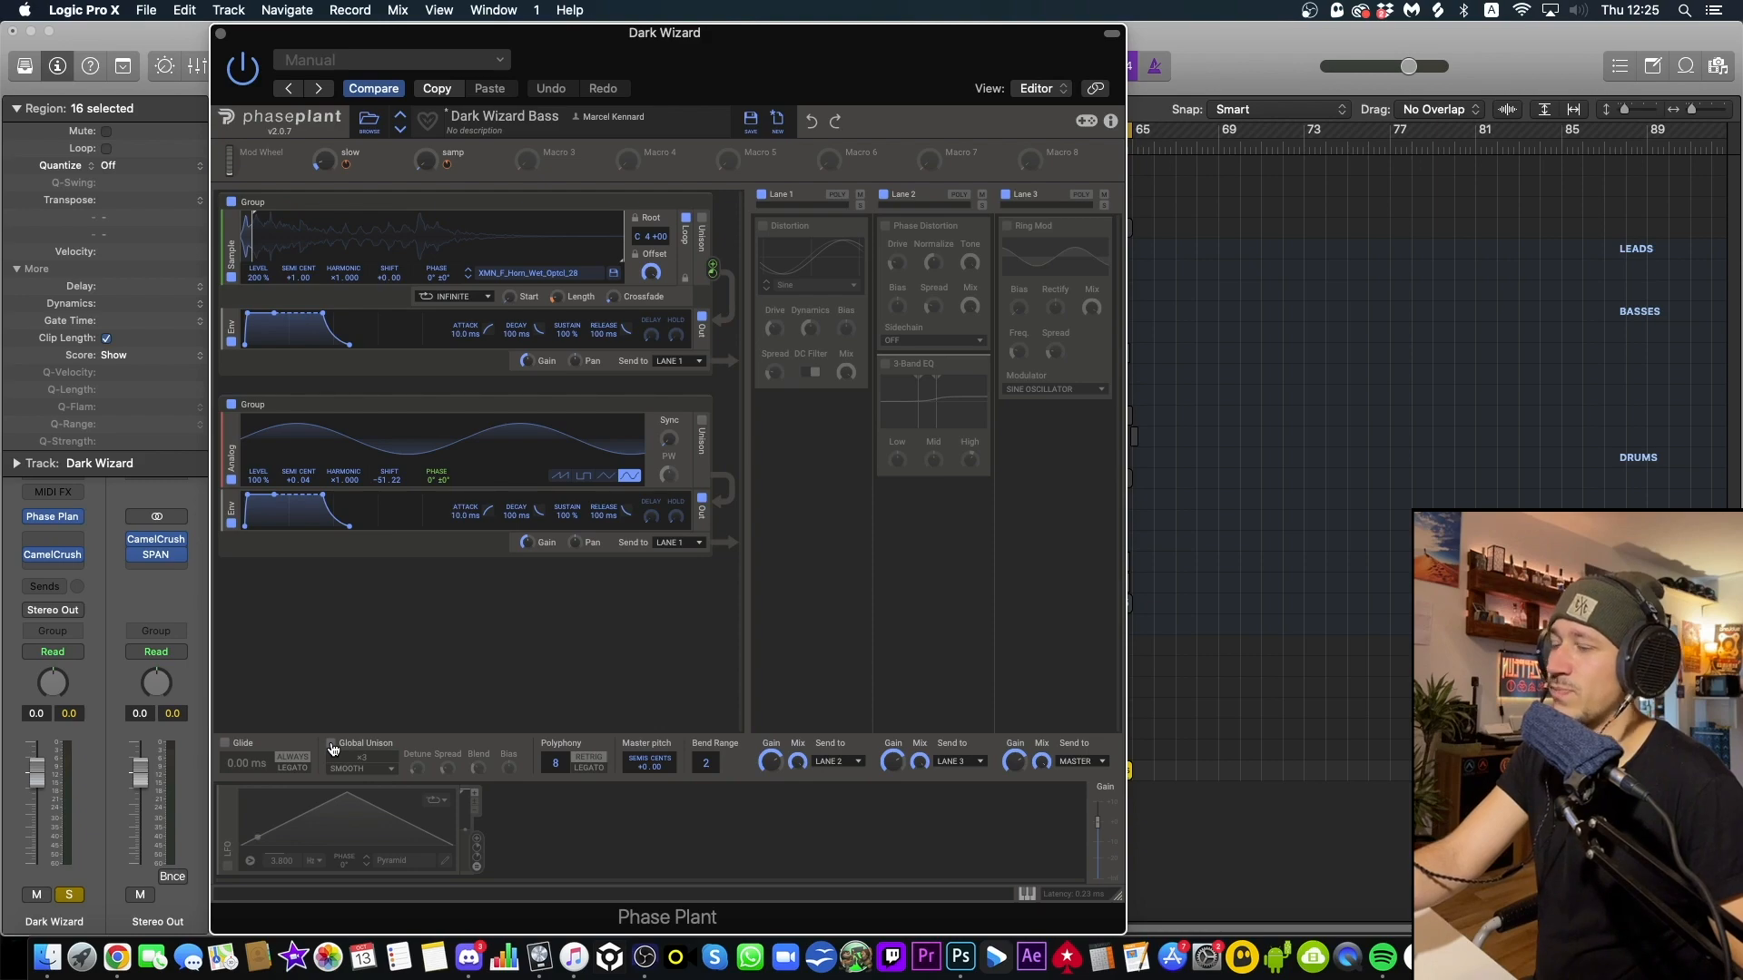
# Enable the Pyramid LFO and trace its modulation routing to the analog oscillator's phase
pyautogui.click(228, 869)
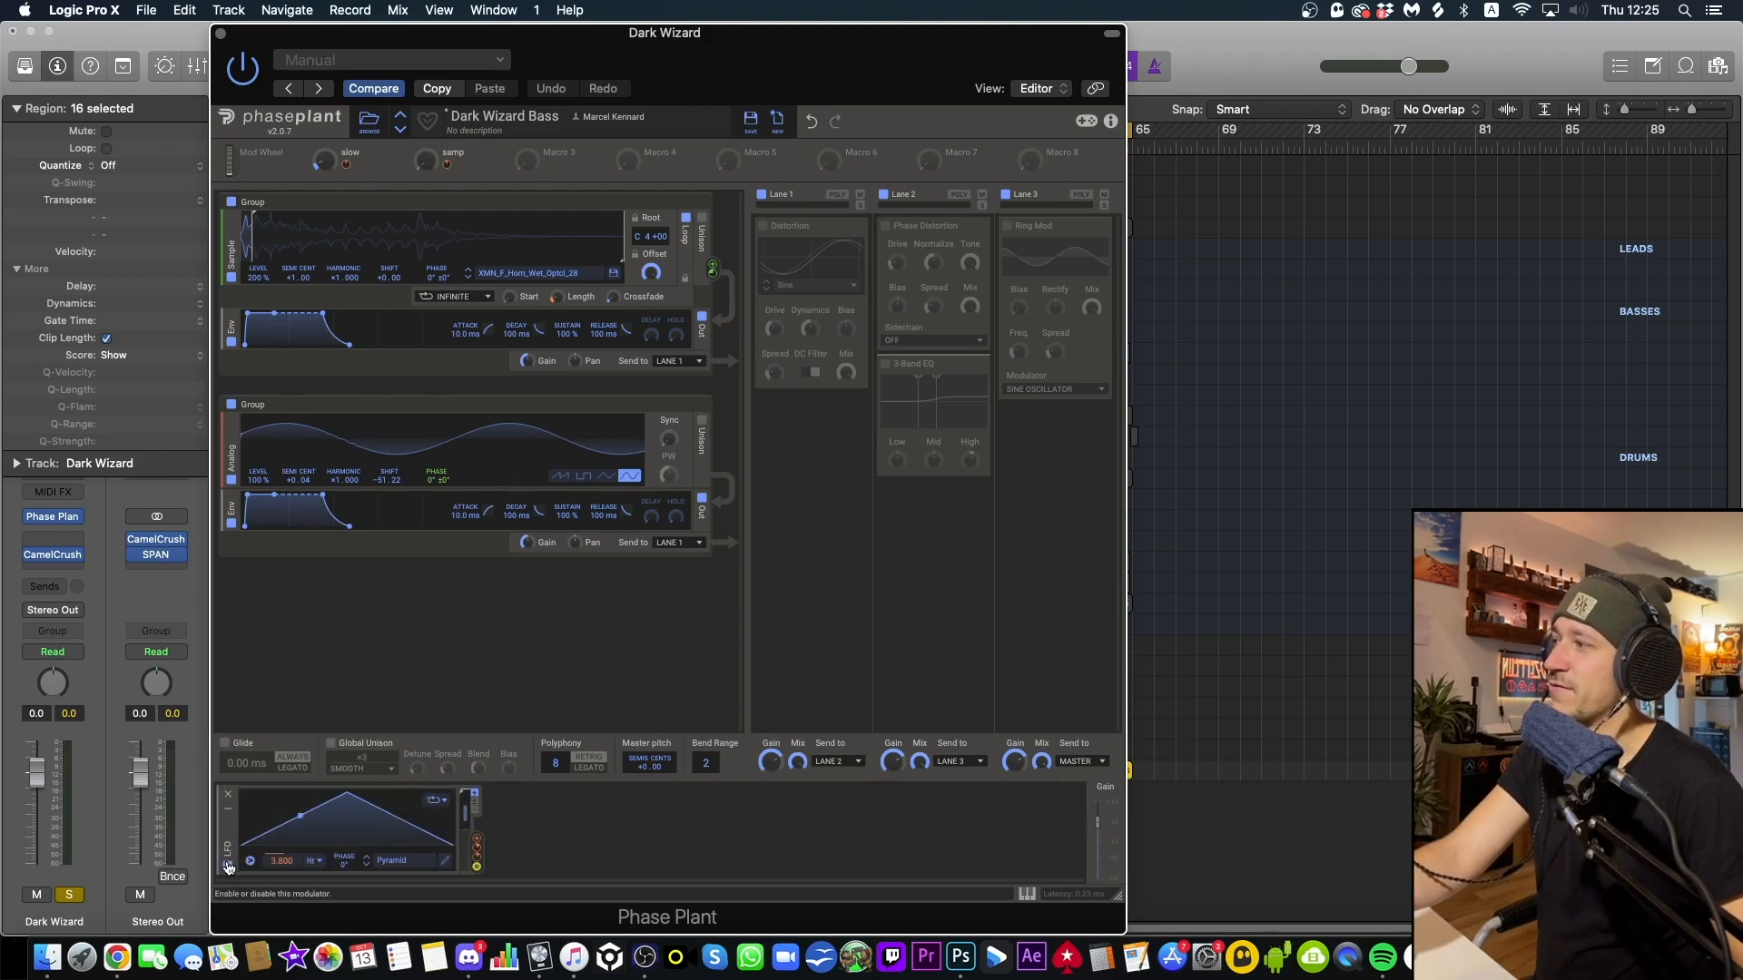
pyautogui.click(479, 843)
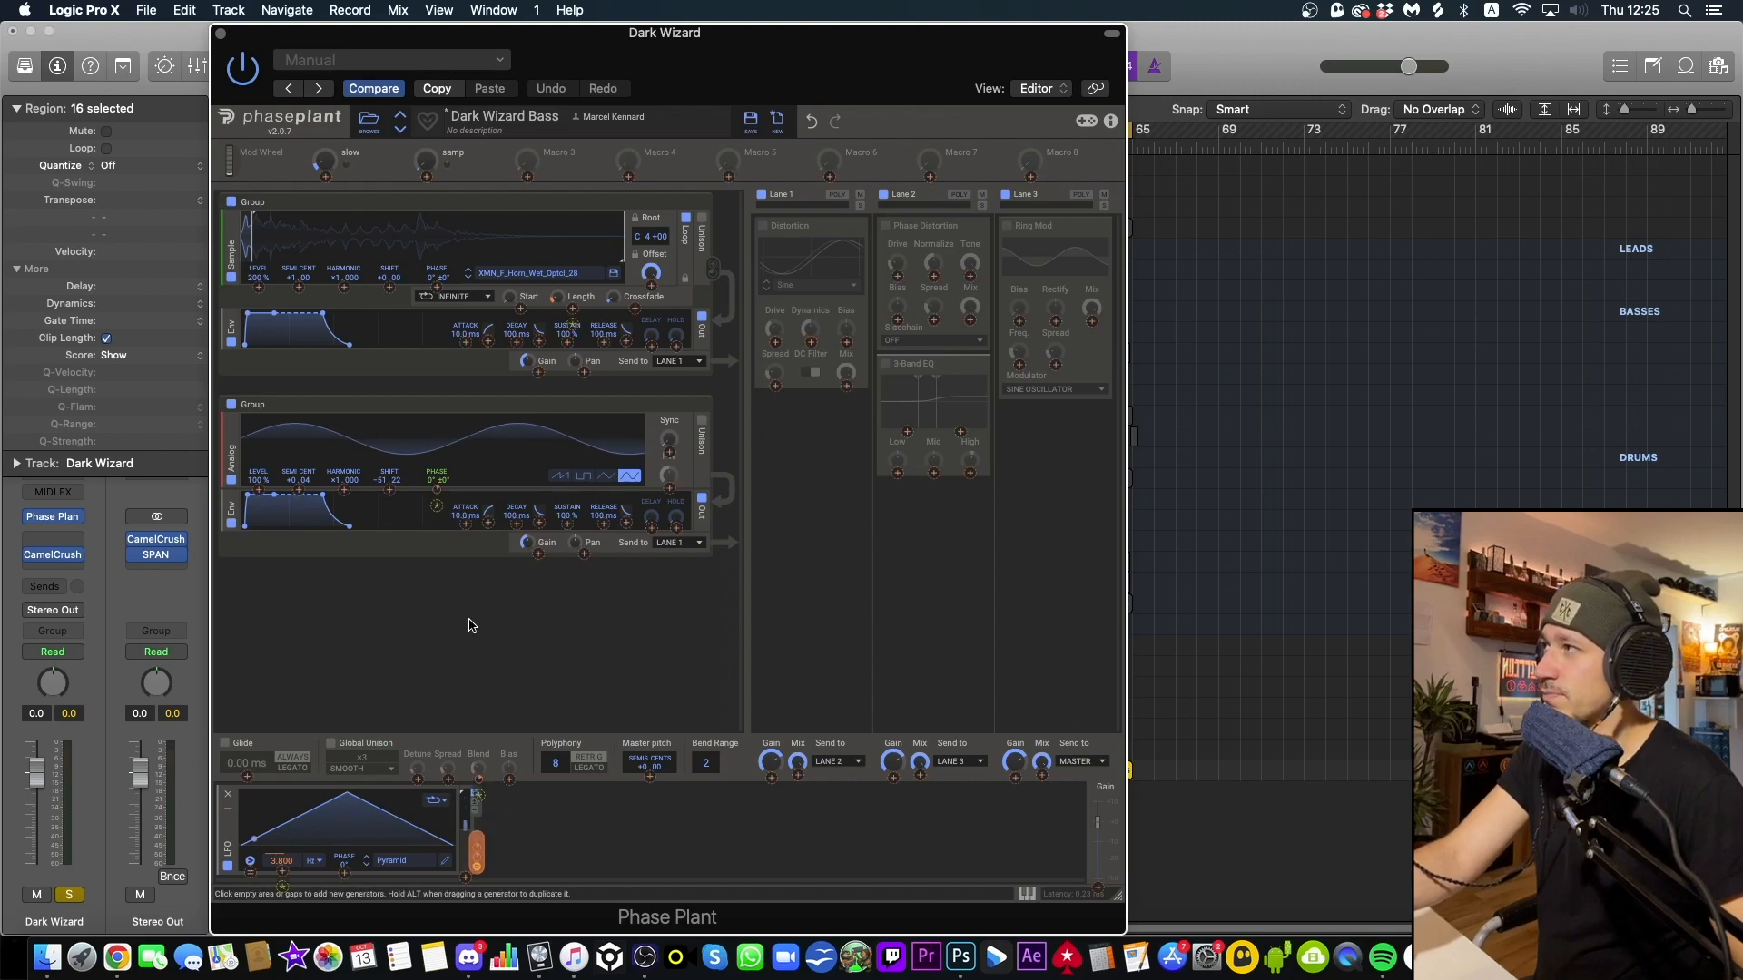
pyautogui.click(437, 495)
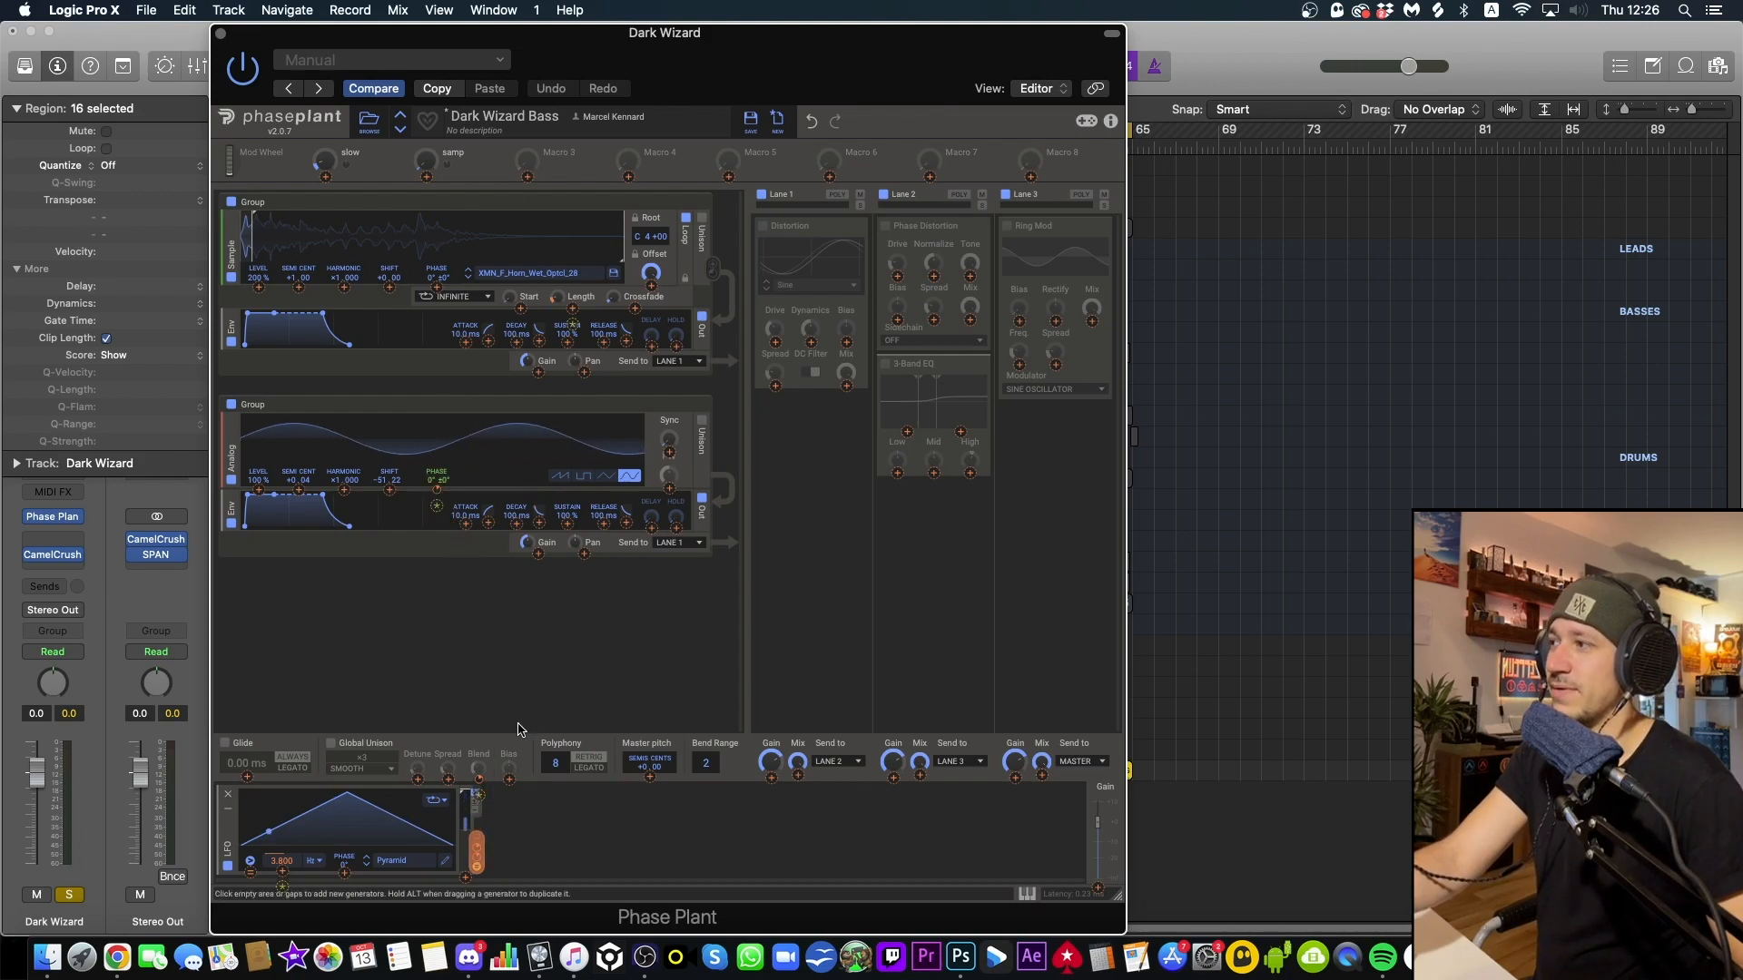
pyautogui.click(526, 828)
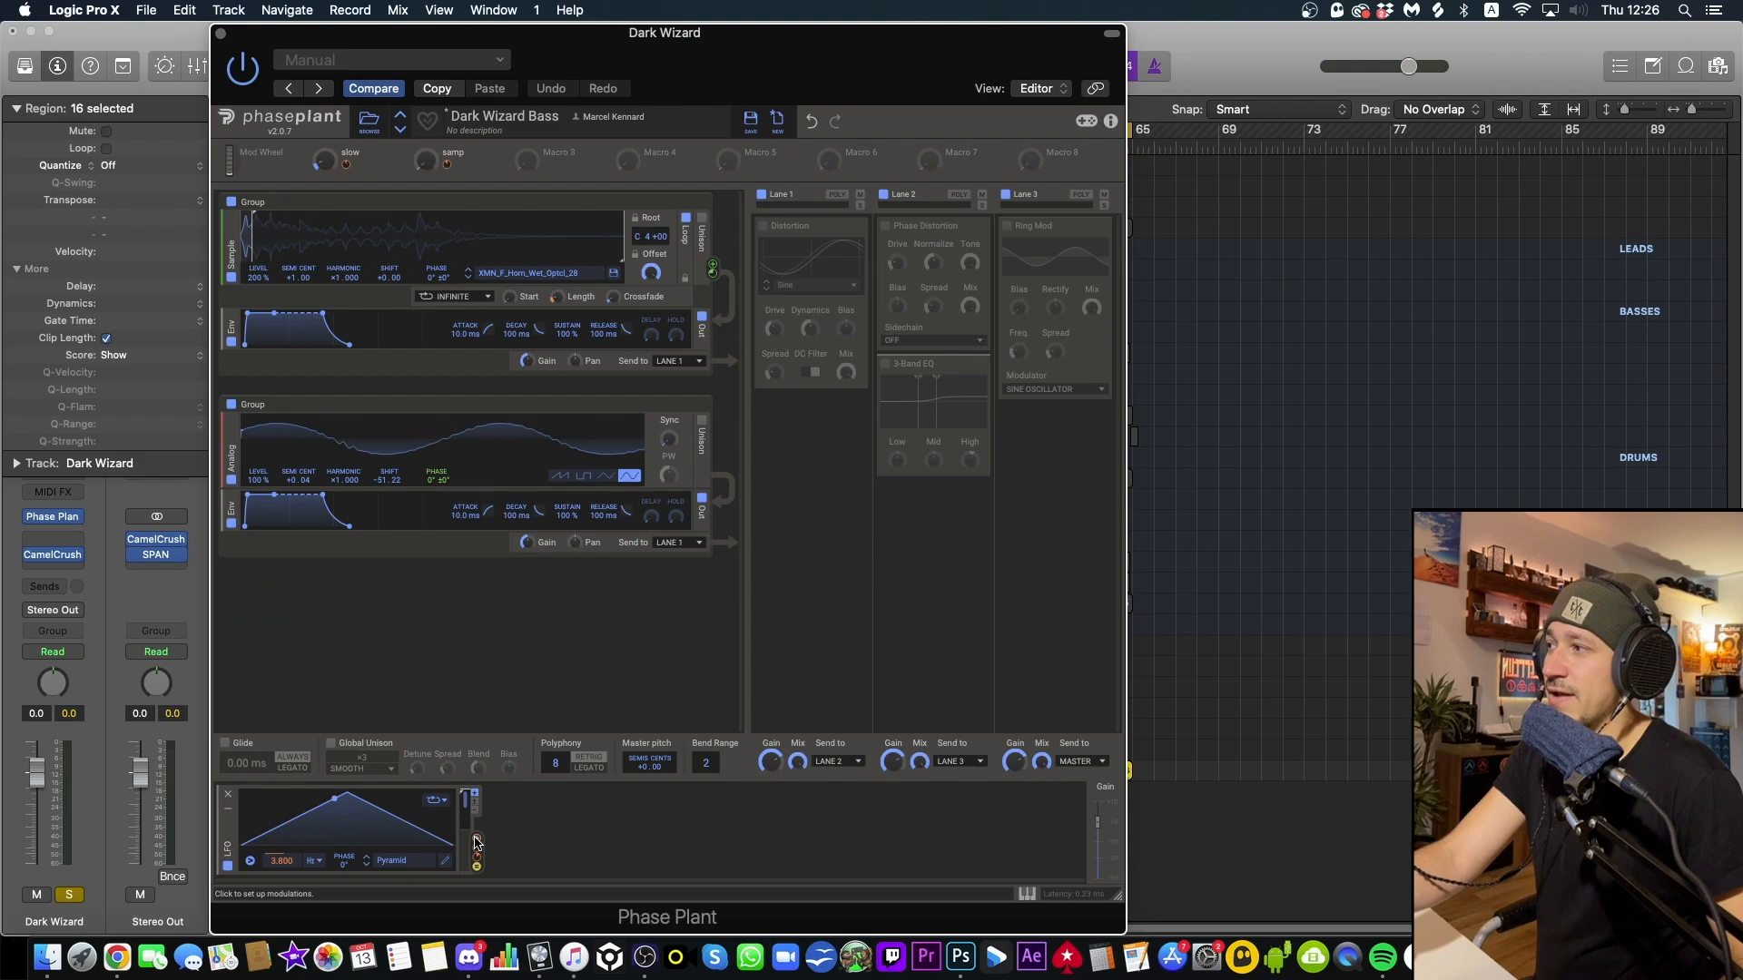
pyautogui.moveTo(476, 849); pyautogui.dragTo(438, 491)
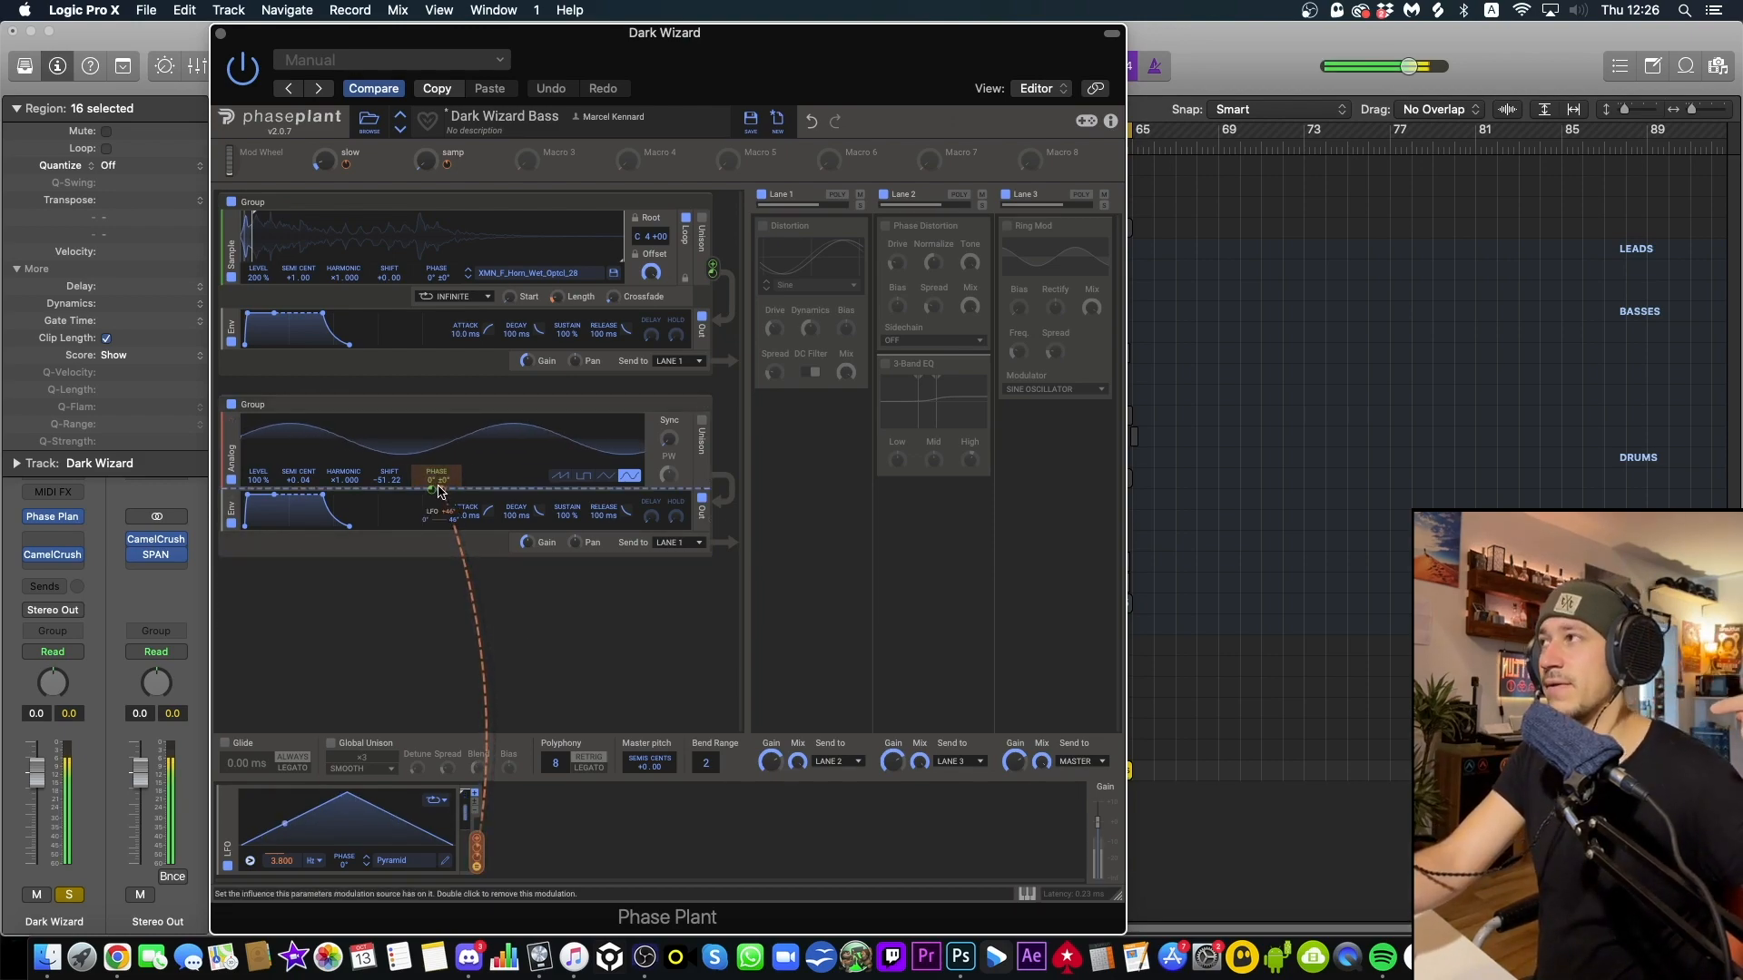
pyautogui.doubleClick(439, 491)
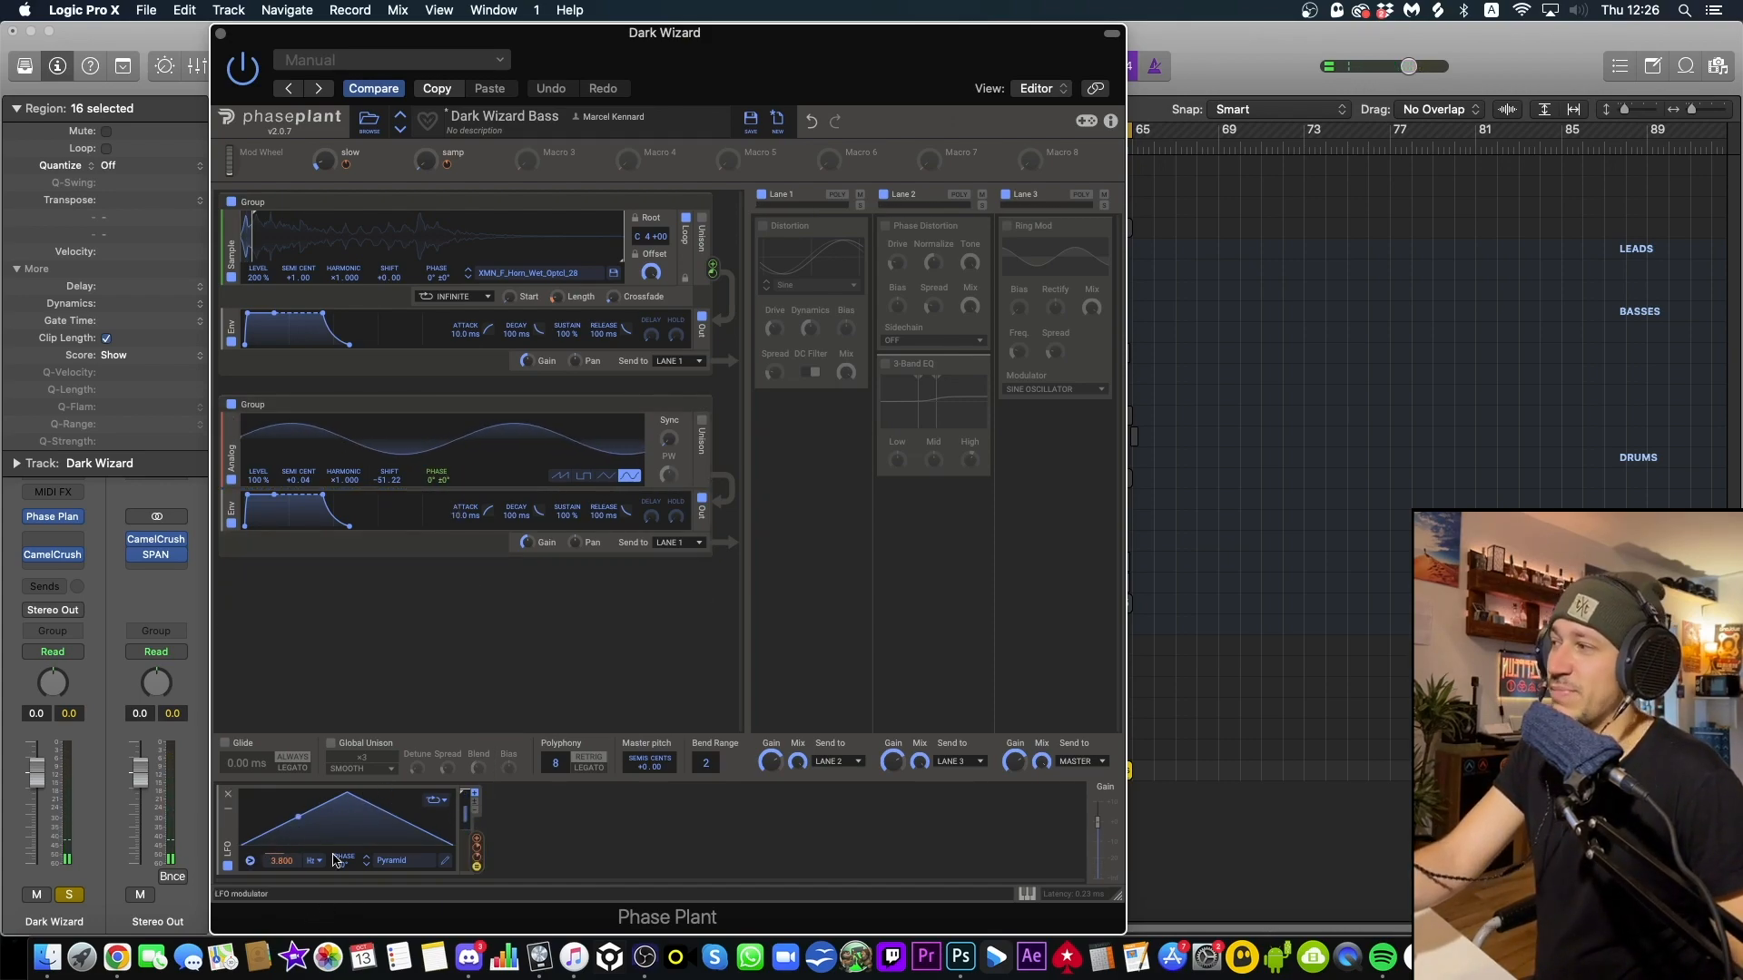
# Play the bass and compare its sound with the LFO switched off and on
pyautogui.doubleClick(284, 871)
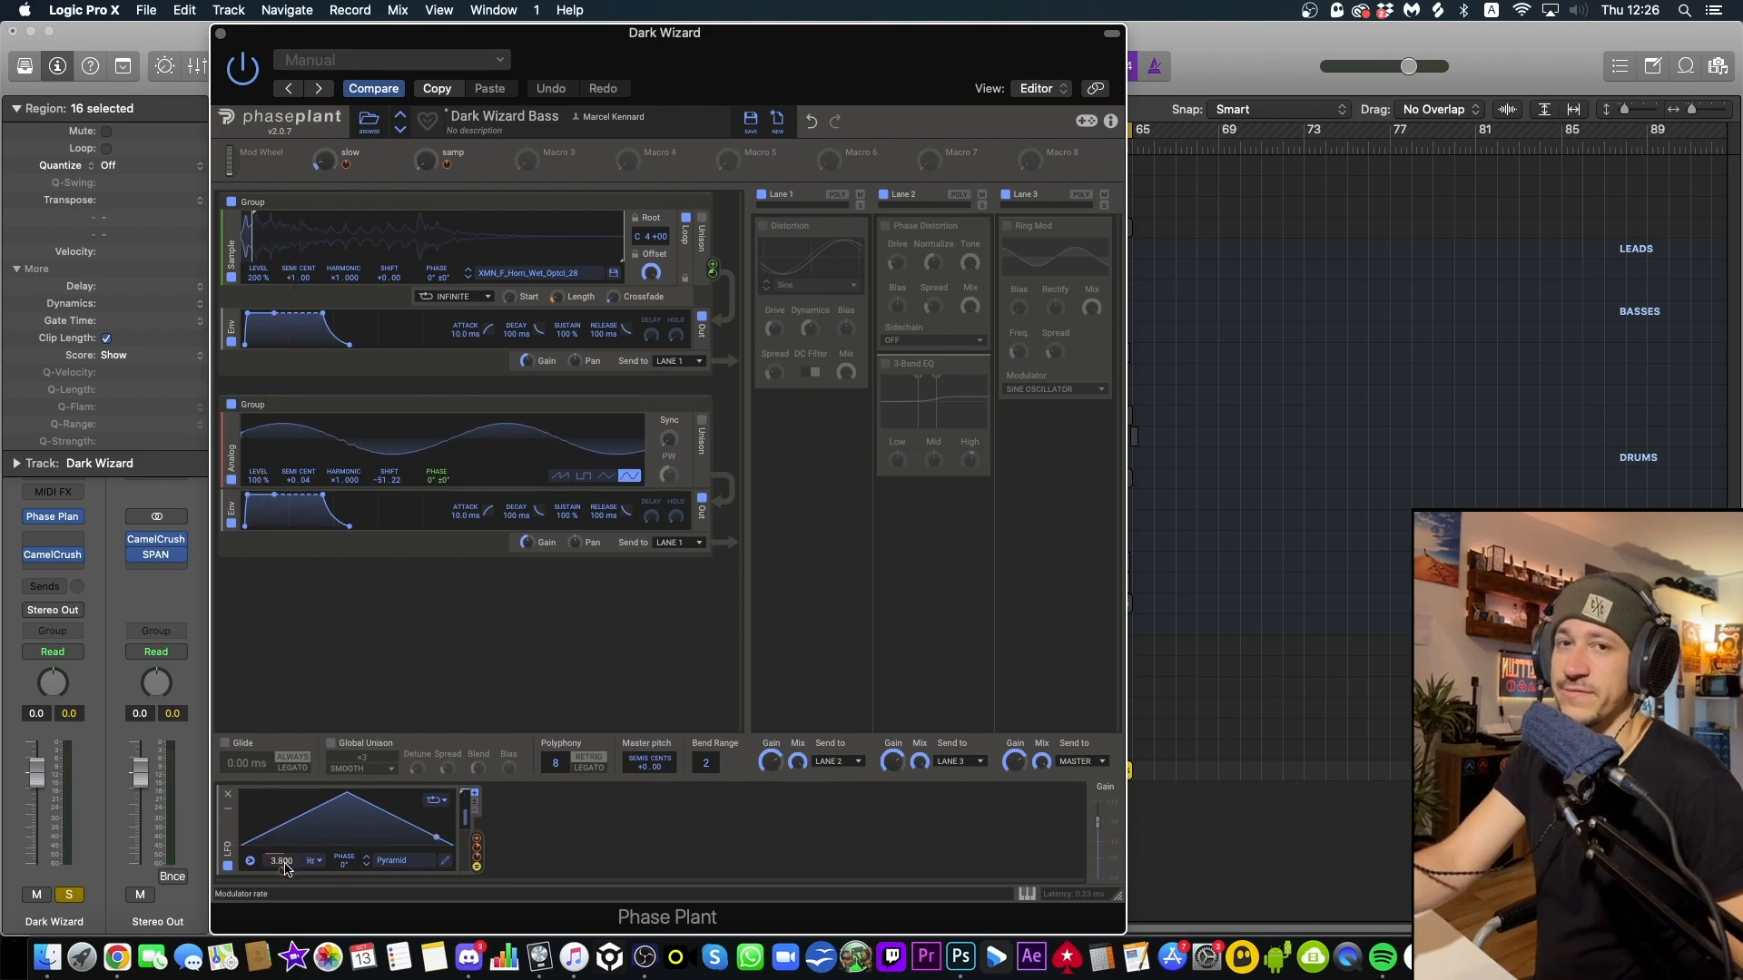
pyautogui.press('space')
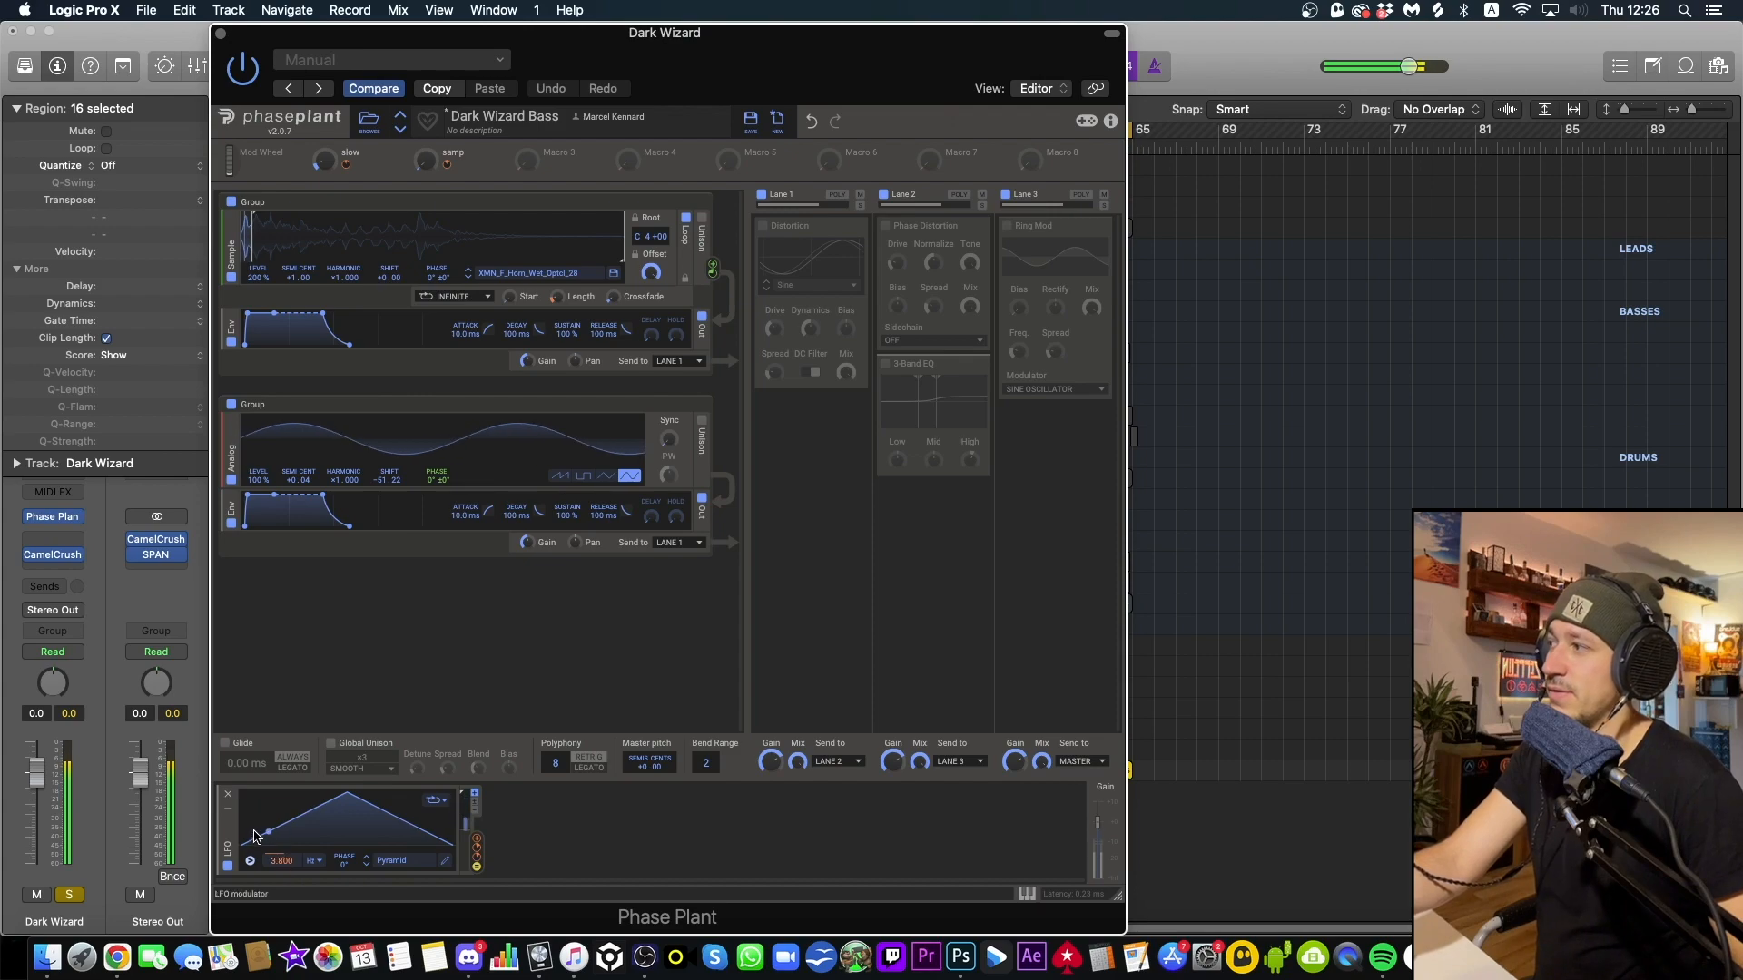
pyautogui.click(227, 867)
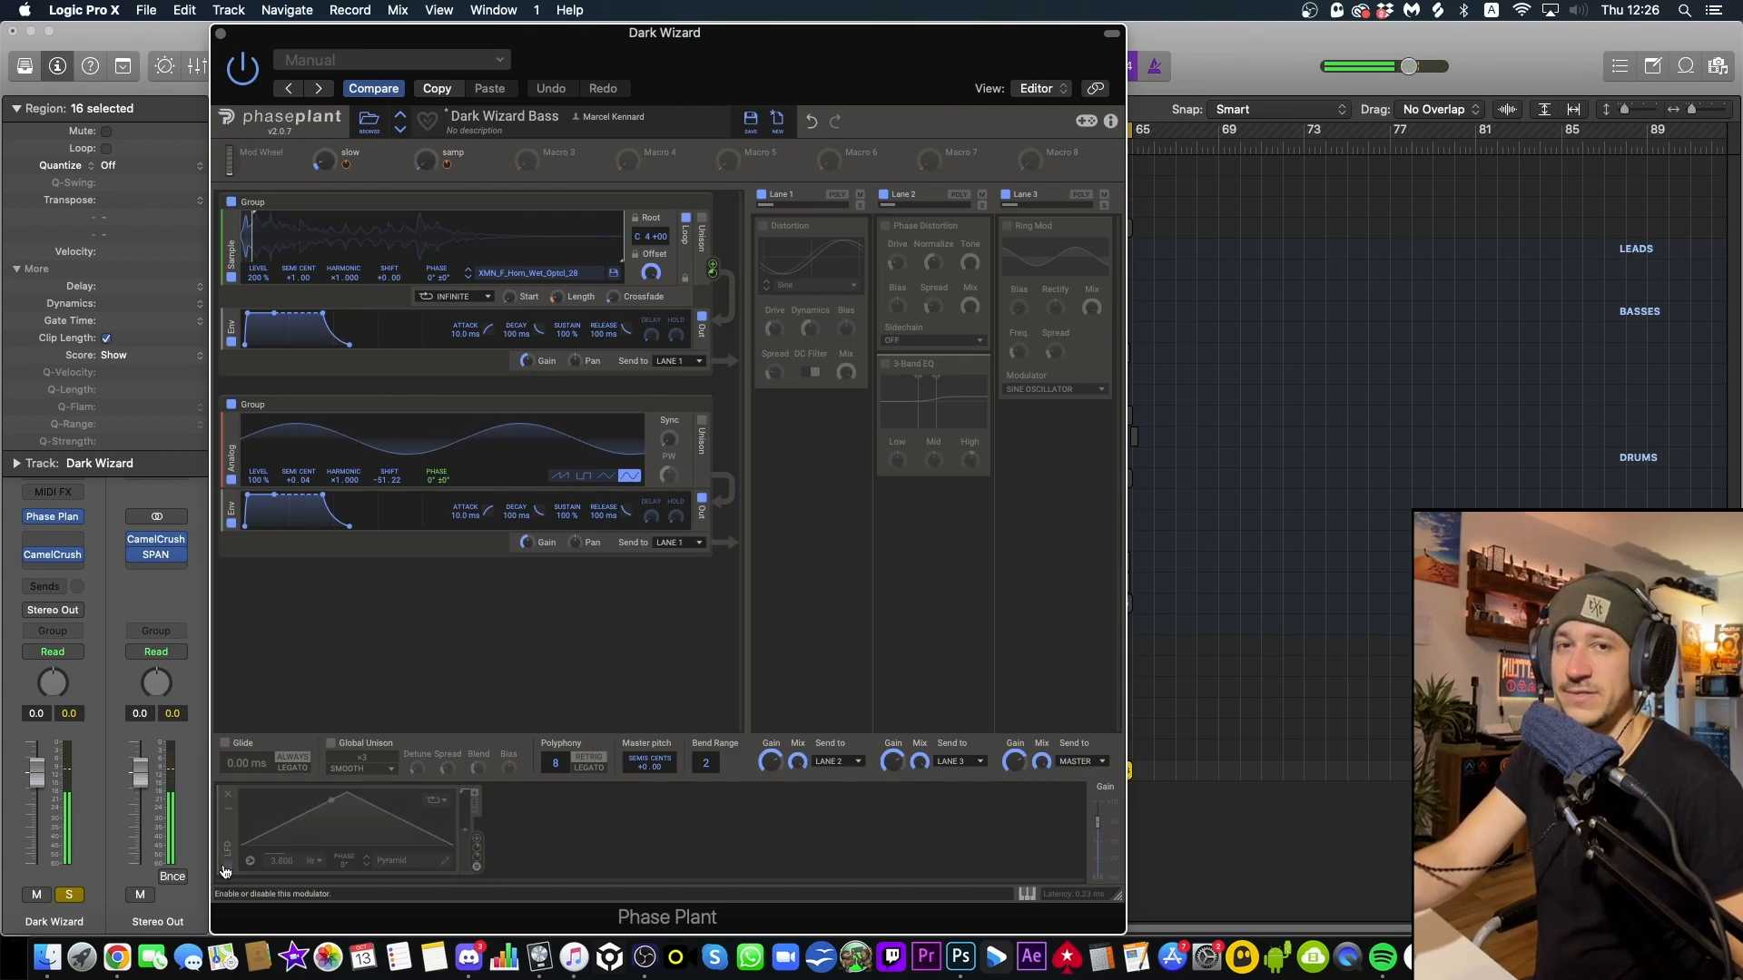
pyautogui.click(226, 868)
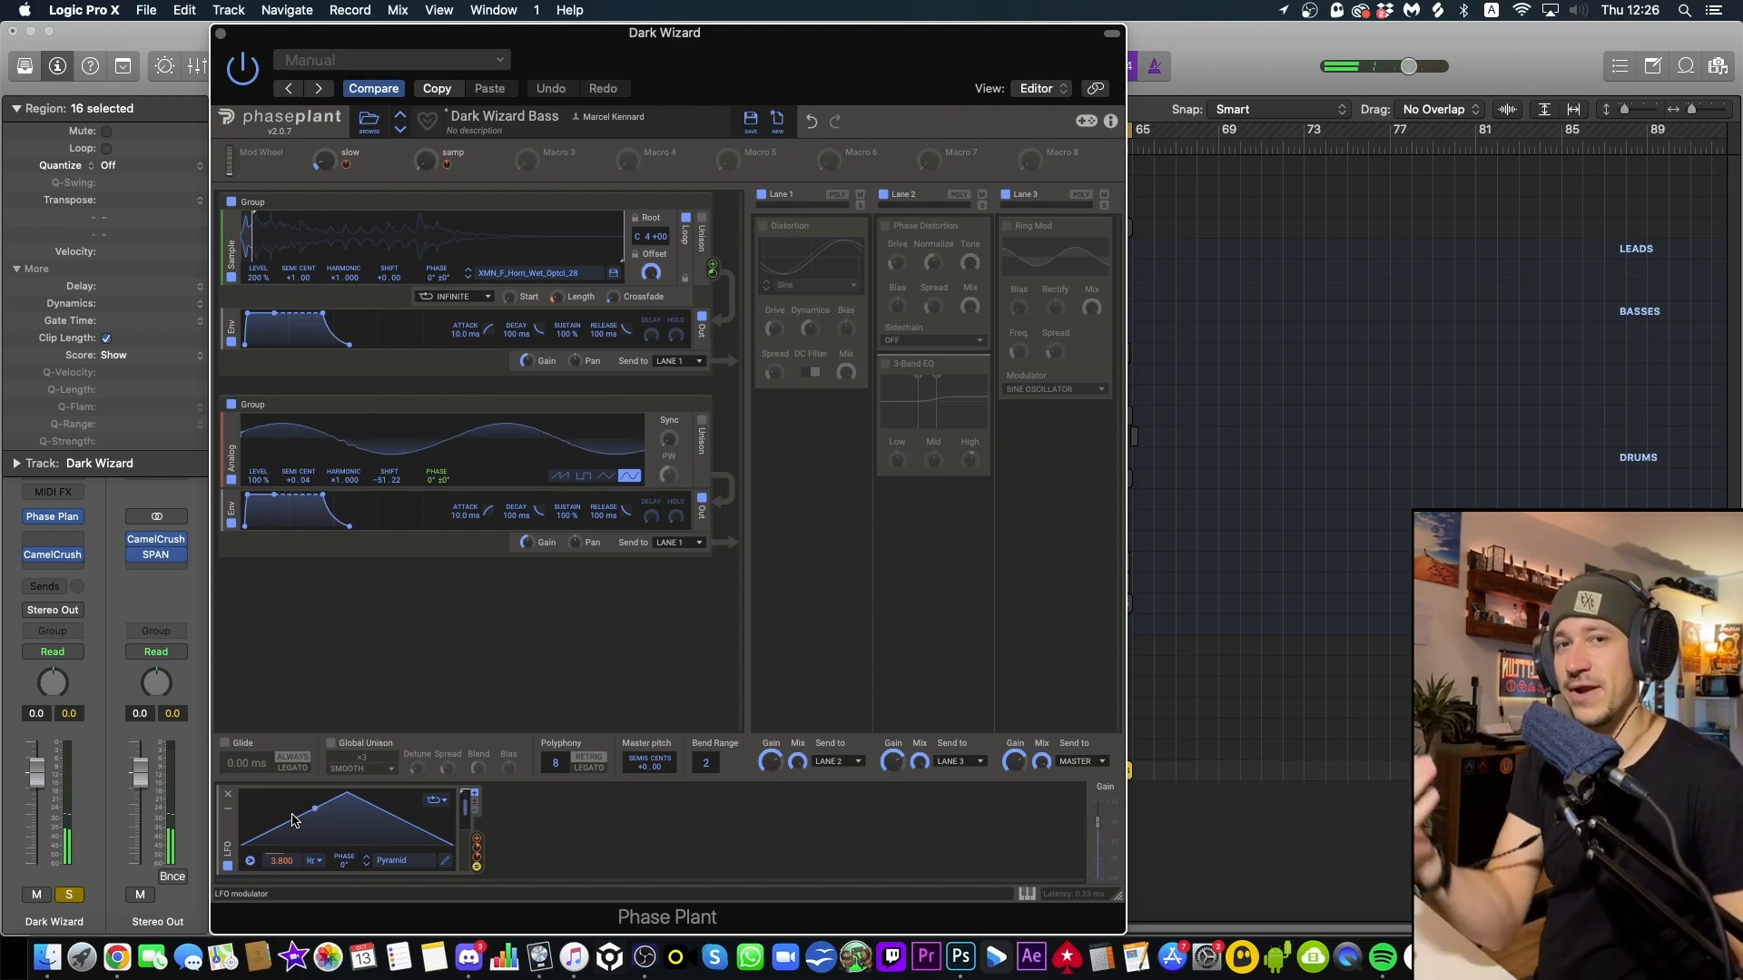
# Enable Global Unison, try the LFO modulation on its Blend amount, and undo the last change
pyautogui.click(331, 744)
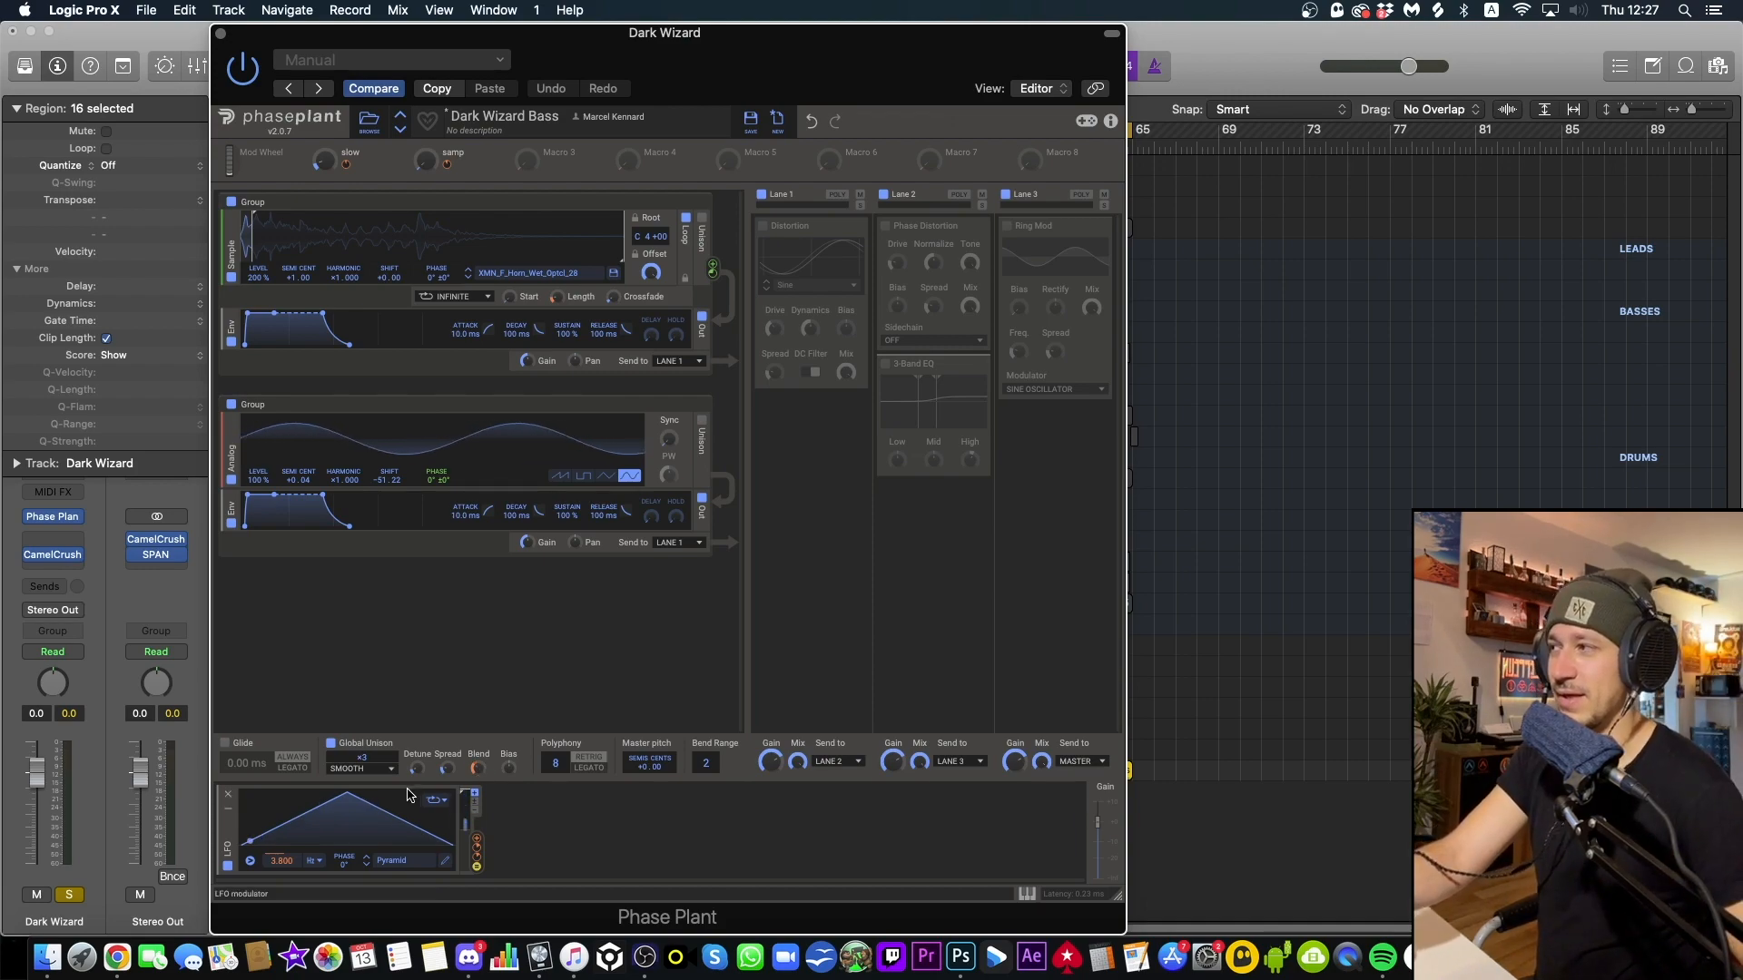
pyautogui.moveTo(469, 850); pyautogui.dragTo(478, 717)
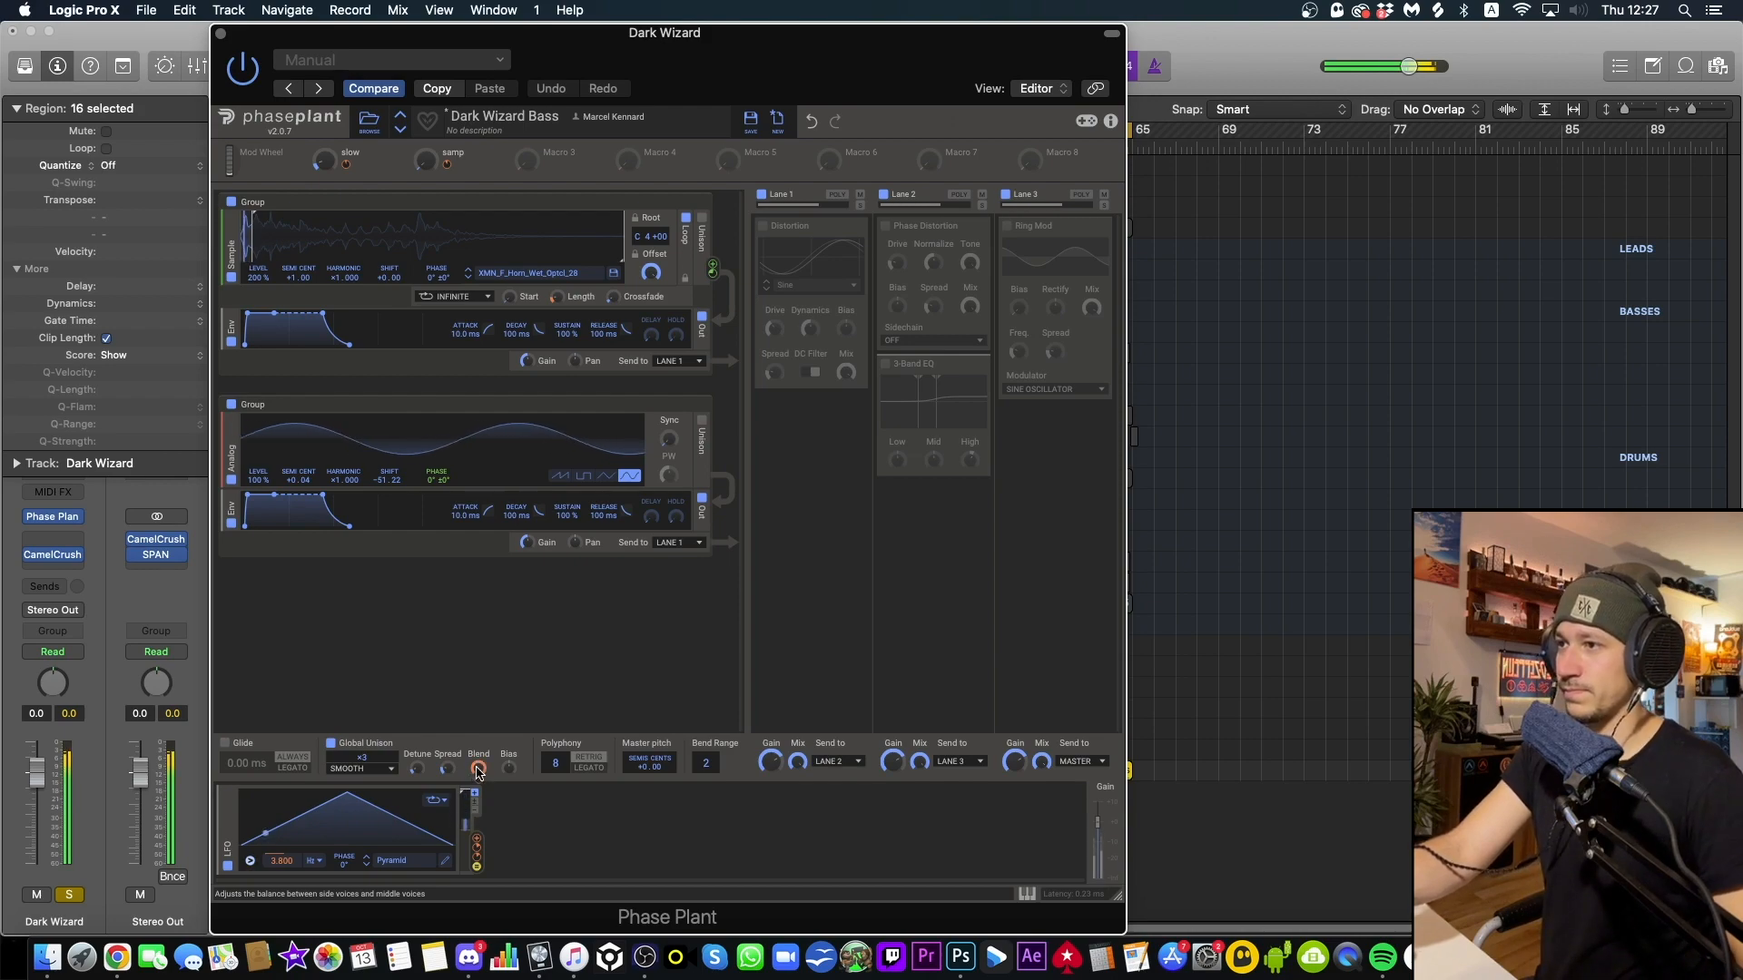
pyautogui.click(812, 124)
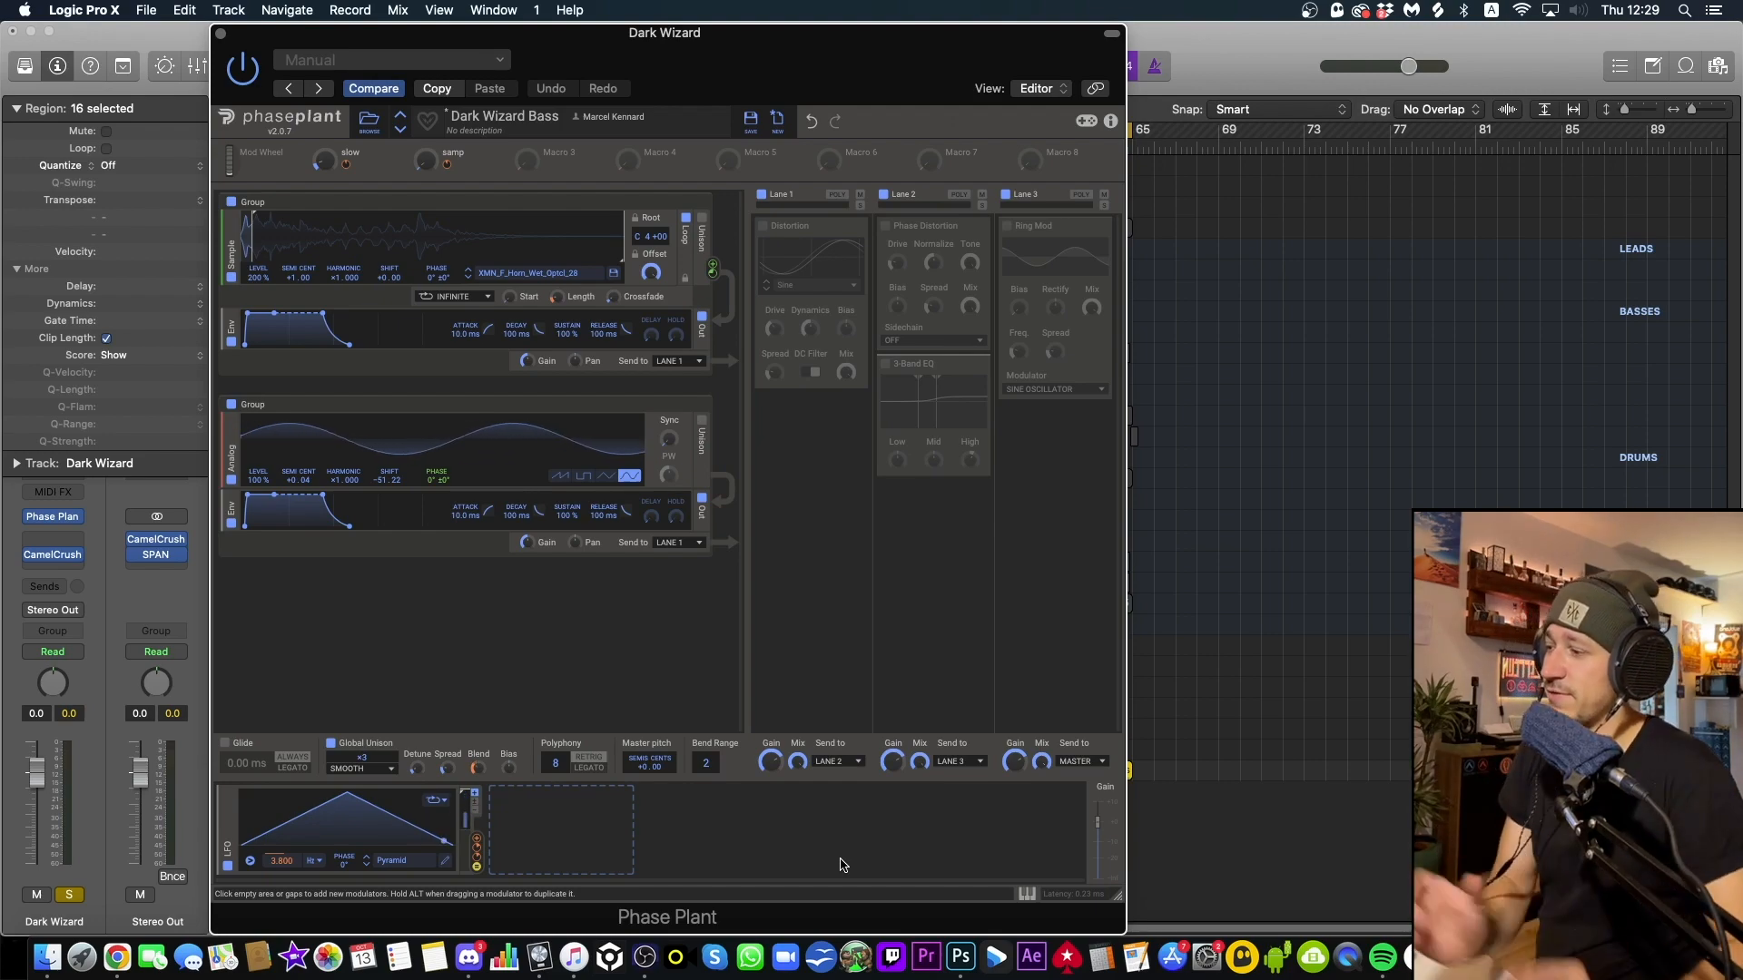
# Enable the Sine Distortion effect in Lane 1, switching it off and on to compare the sound
pyautogui.click(764, 226)
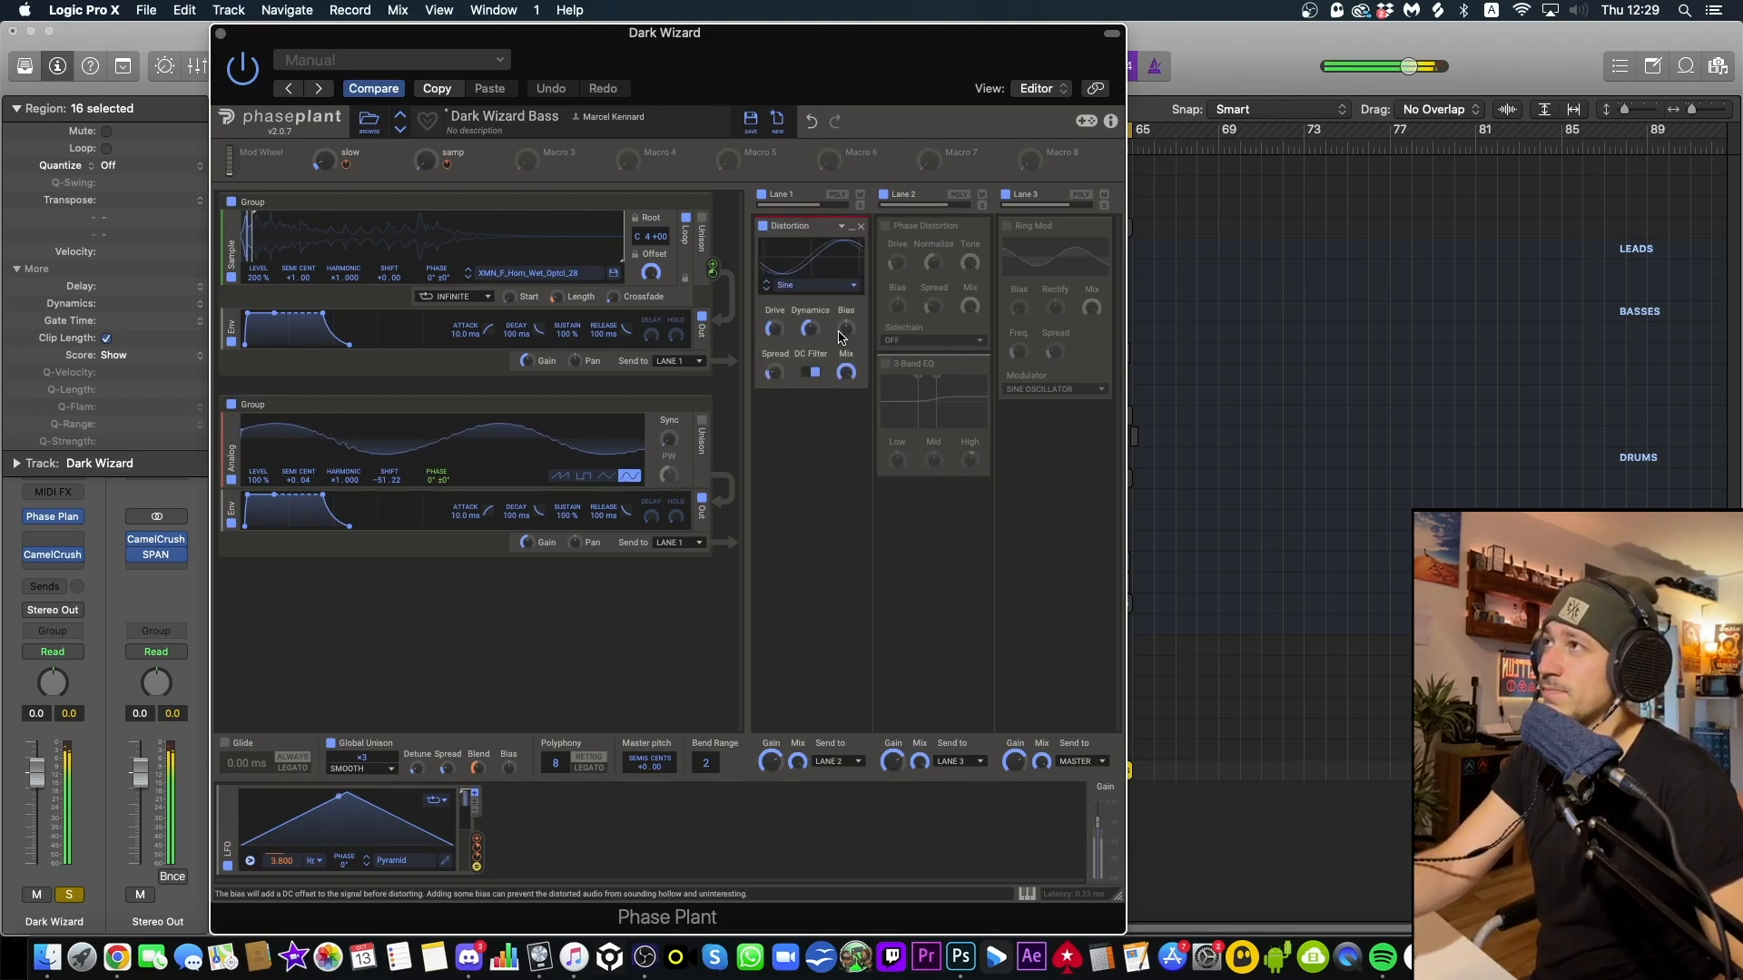
pyautogui.click(764, 227)
pyautogui.click(764, 227)
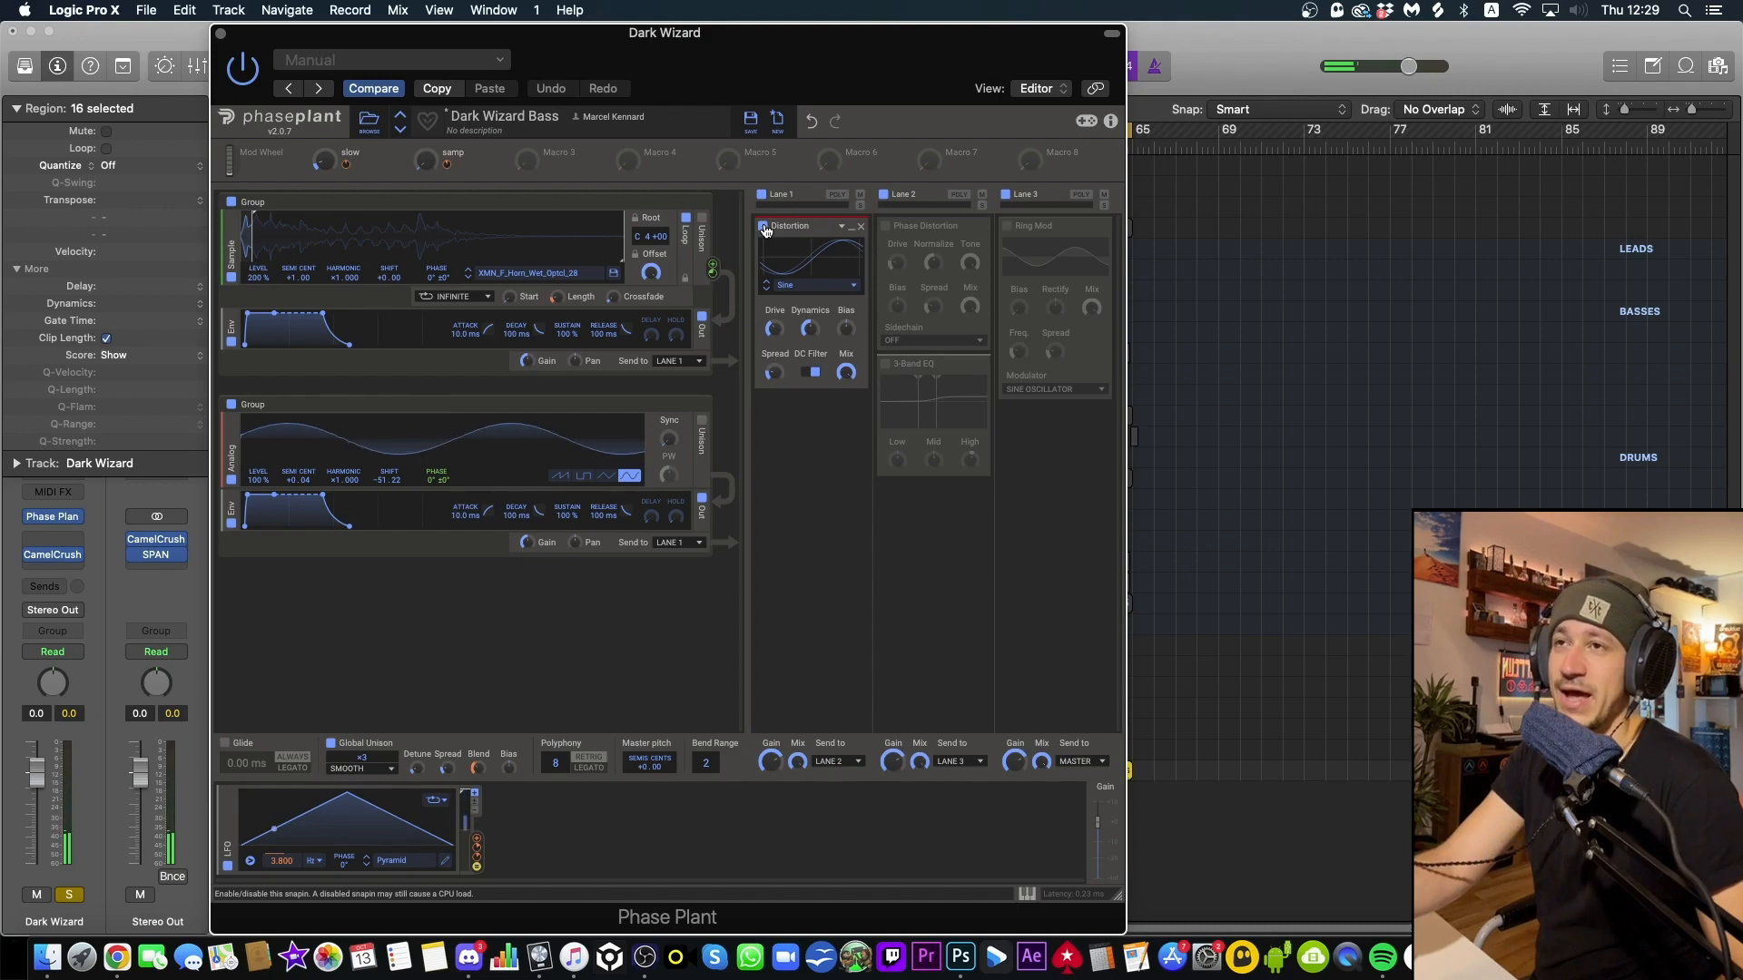
# Check the Distortion's Spread amount, enable Phase Distortion in Lane 2 and check its Spread while the bass plays
pyautogui.moveTo(775, 373); pyautogui.dragTo(776, 373)
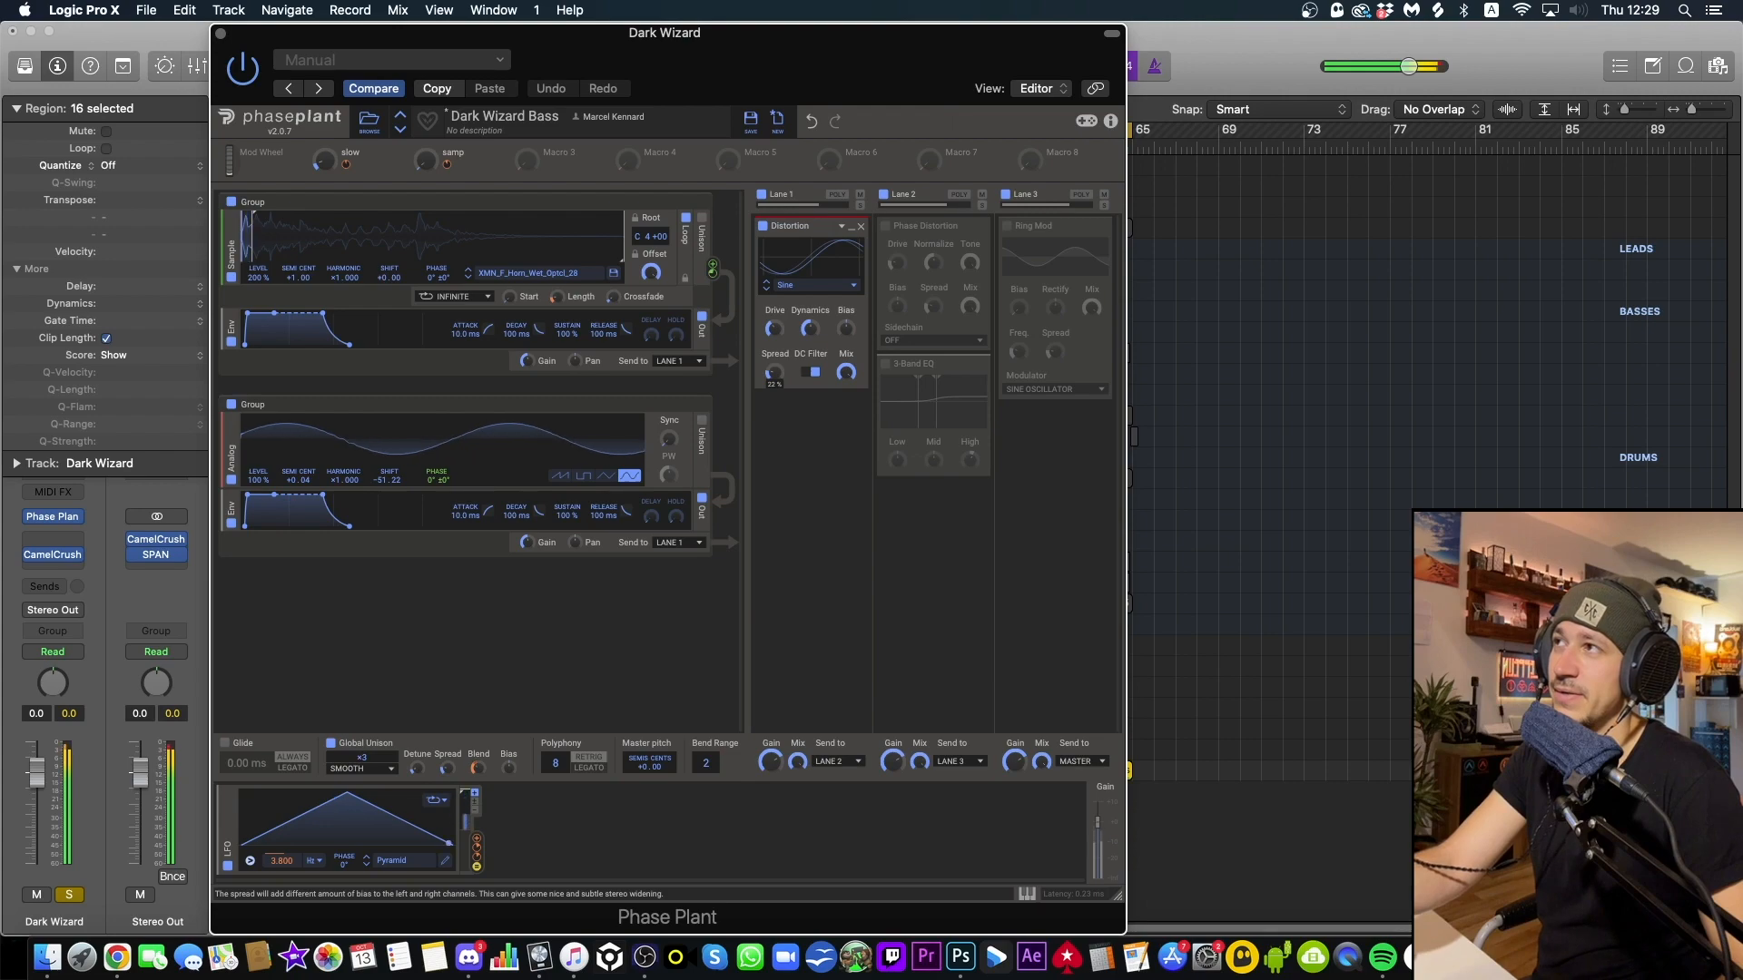
pyautogui.click(886, 227)
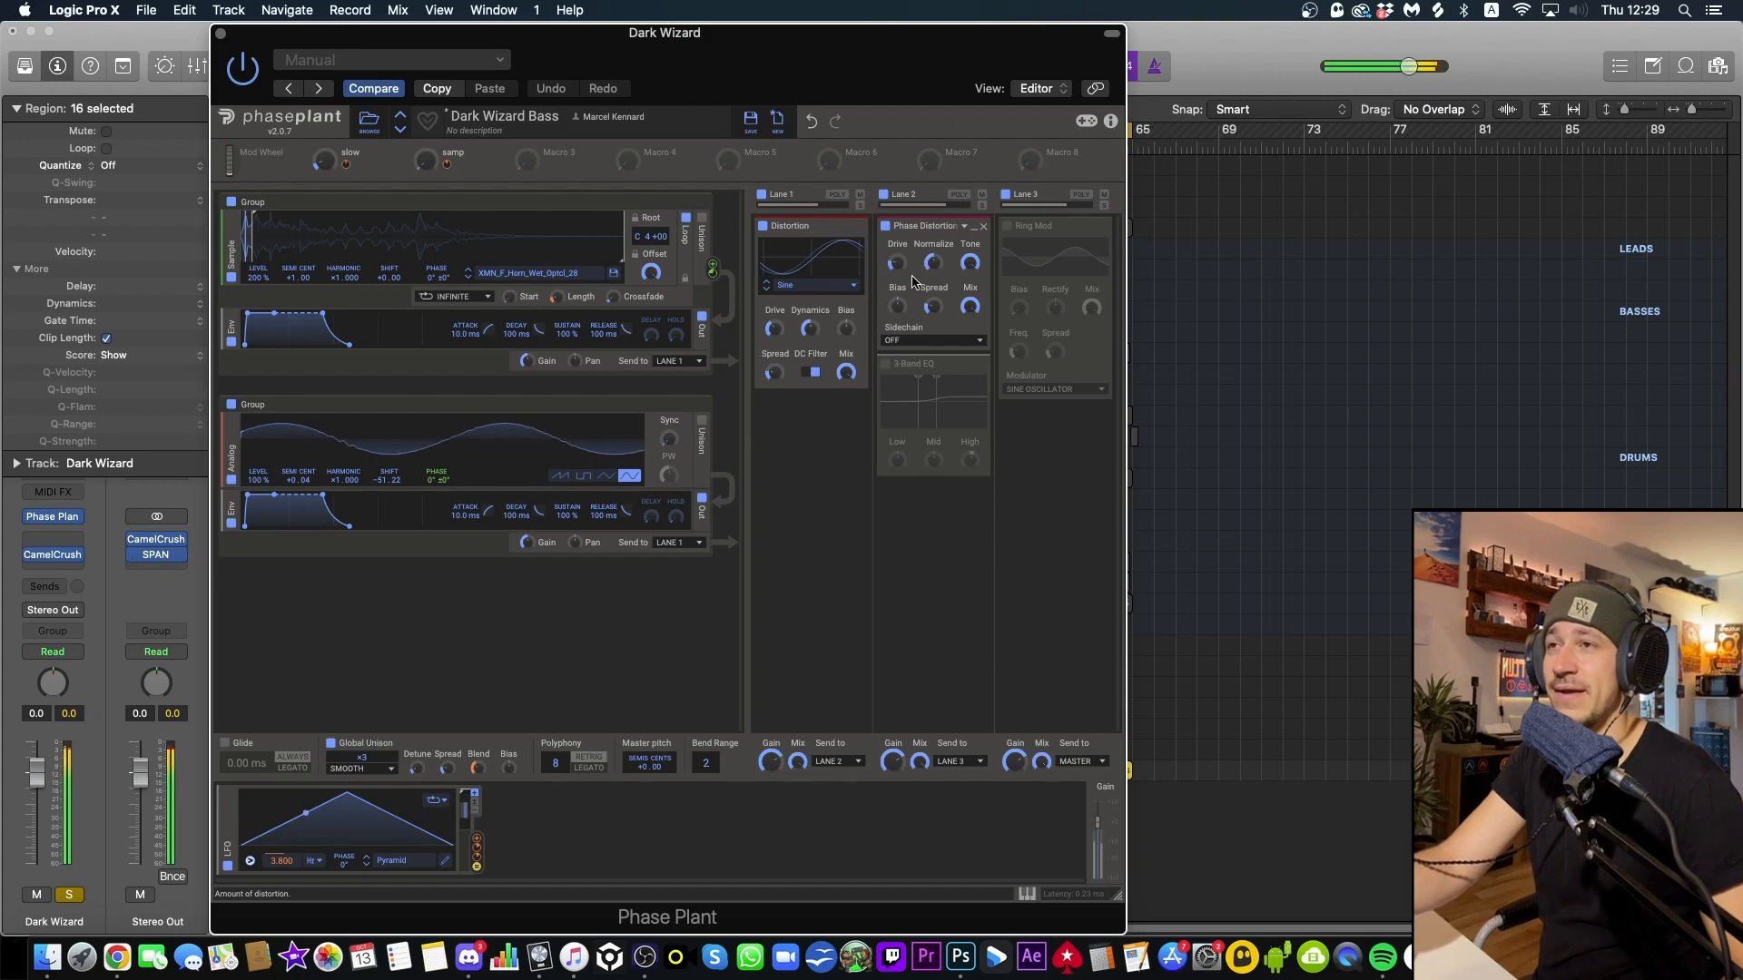
pyautogui.moveTo(938, 309); pyautogui.dragTo(943, 313)
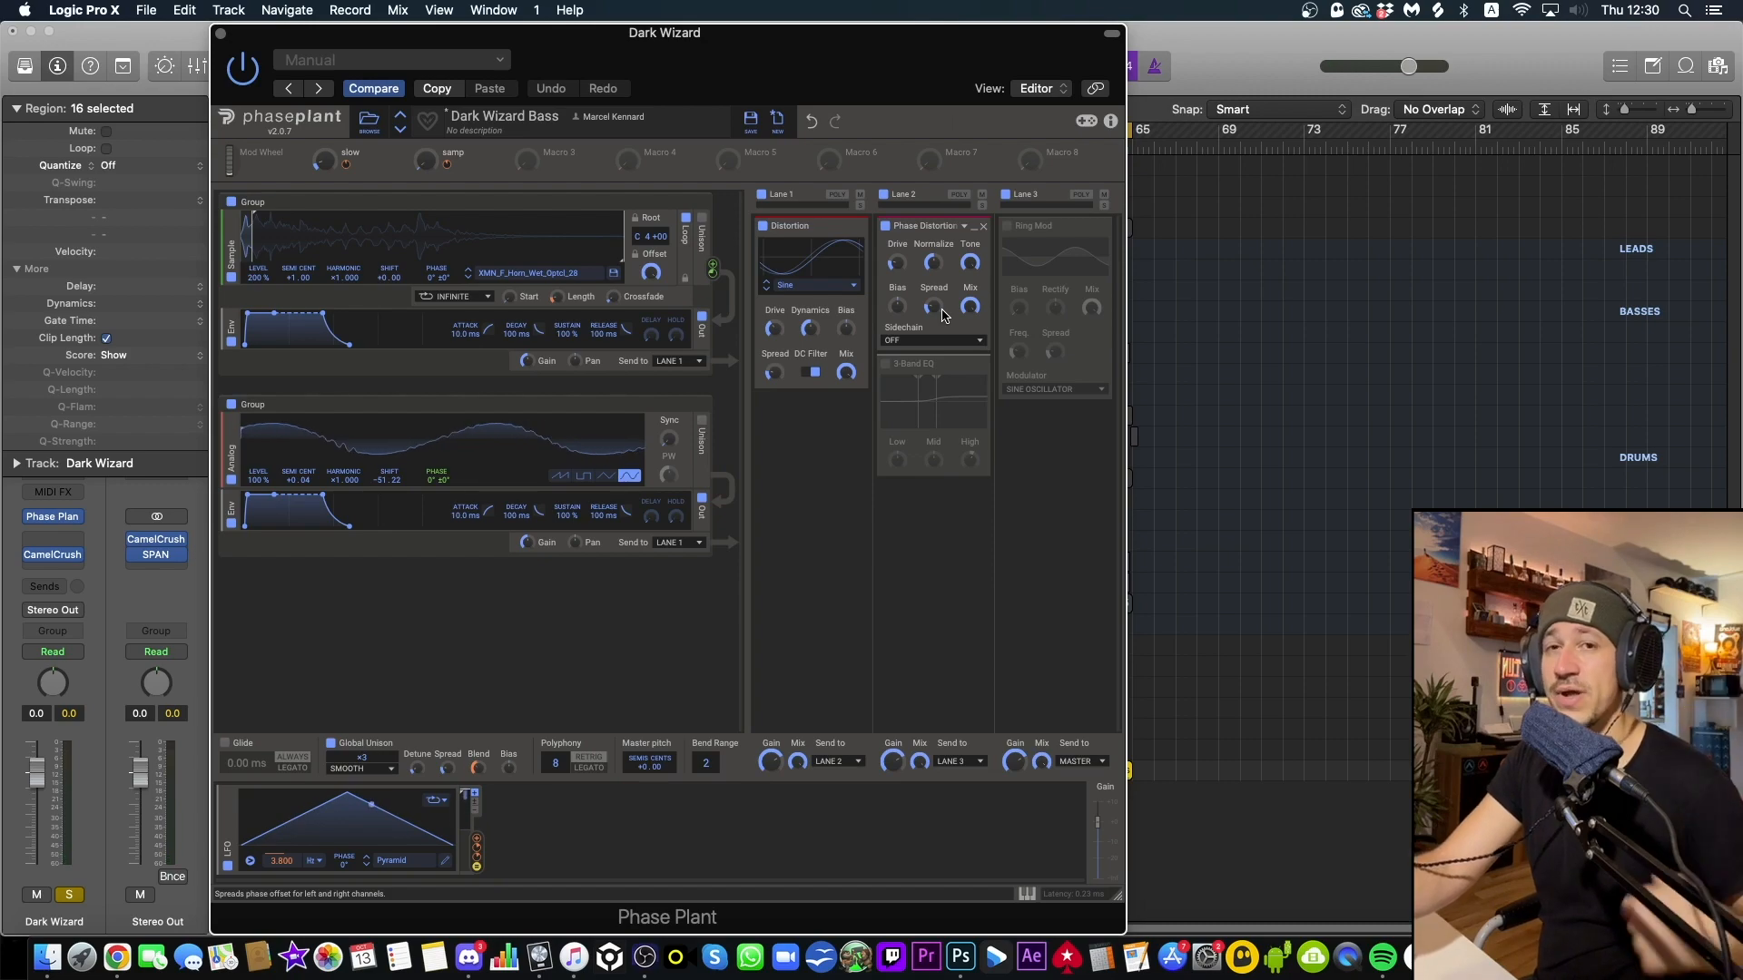
# Enable the 3-Band EQ in Lane 2 and play the bass to hear its High gain setting
pyautogui.click(886, 368)
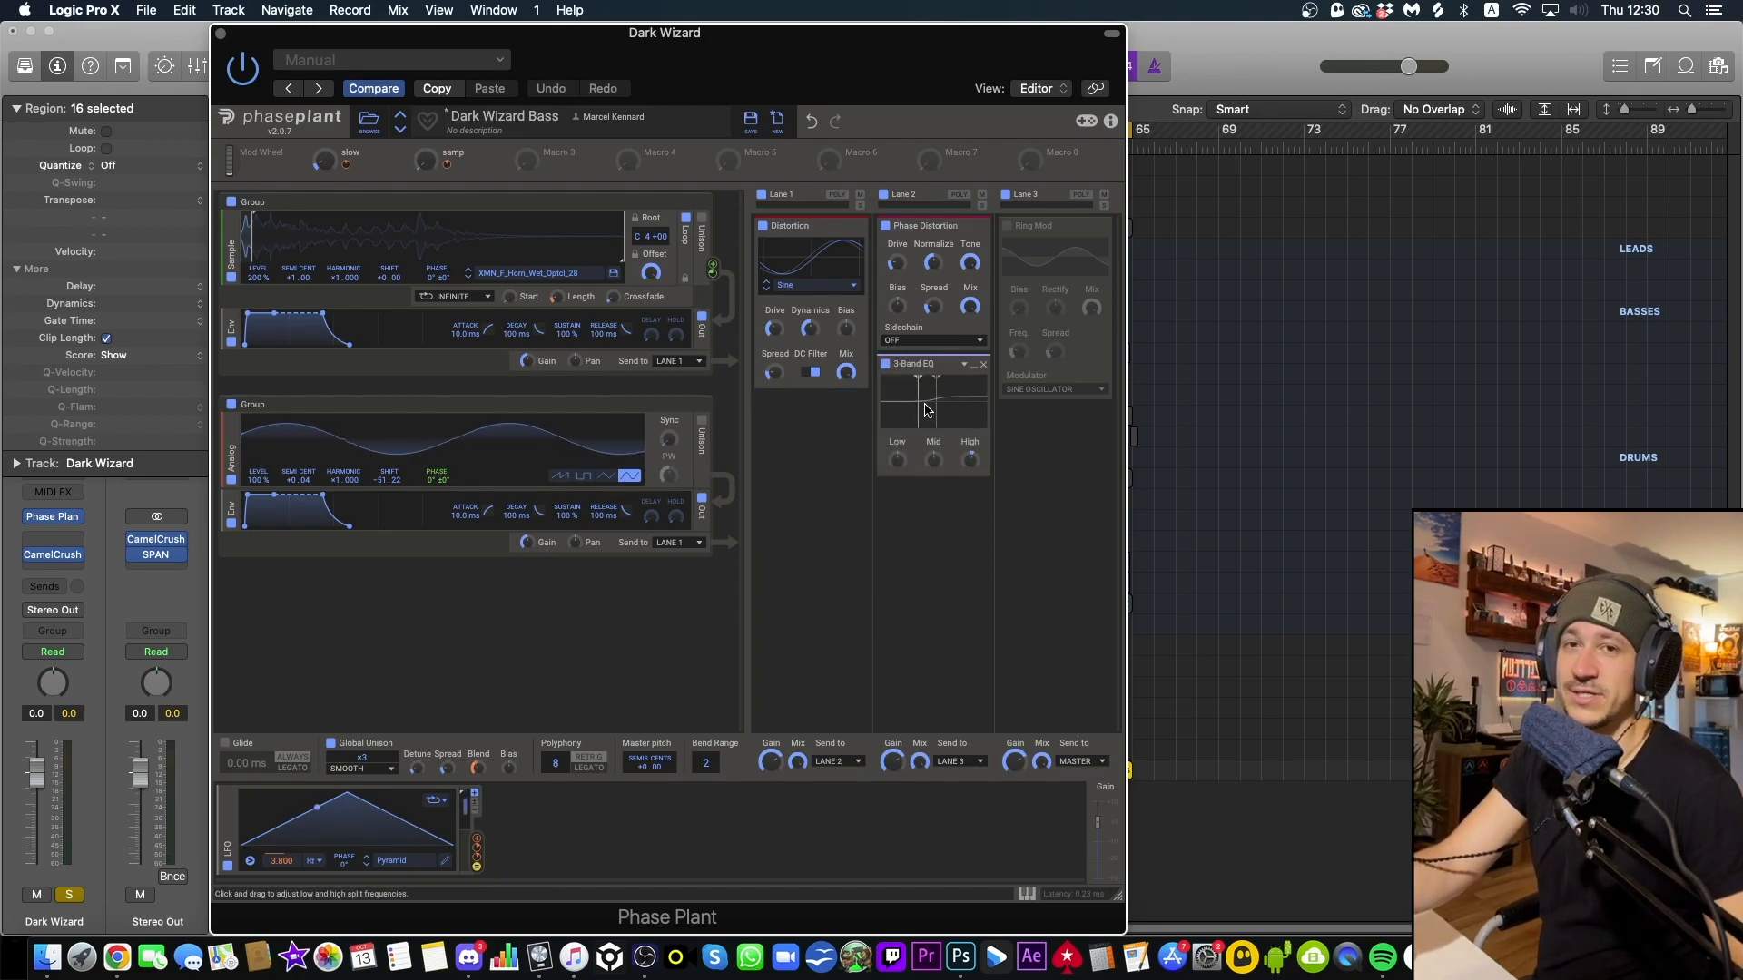
pyautogui.click(971, 462)
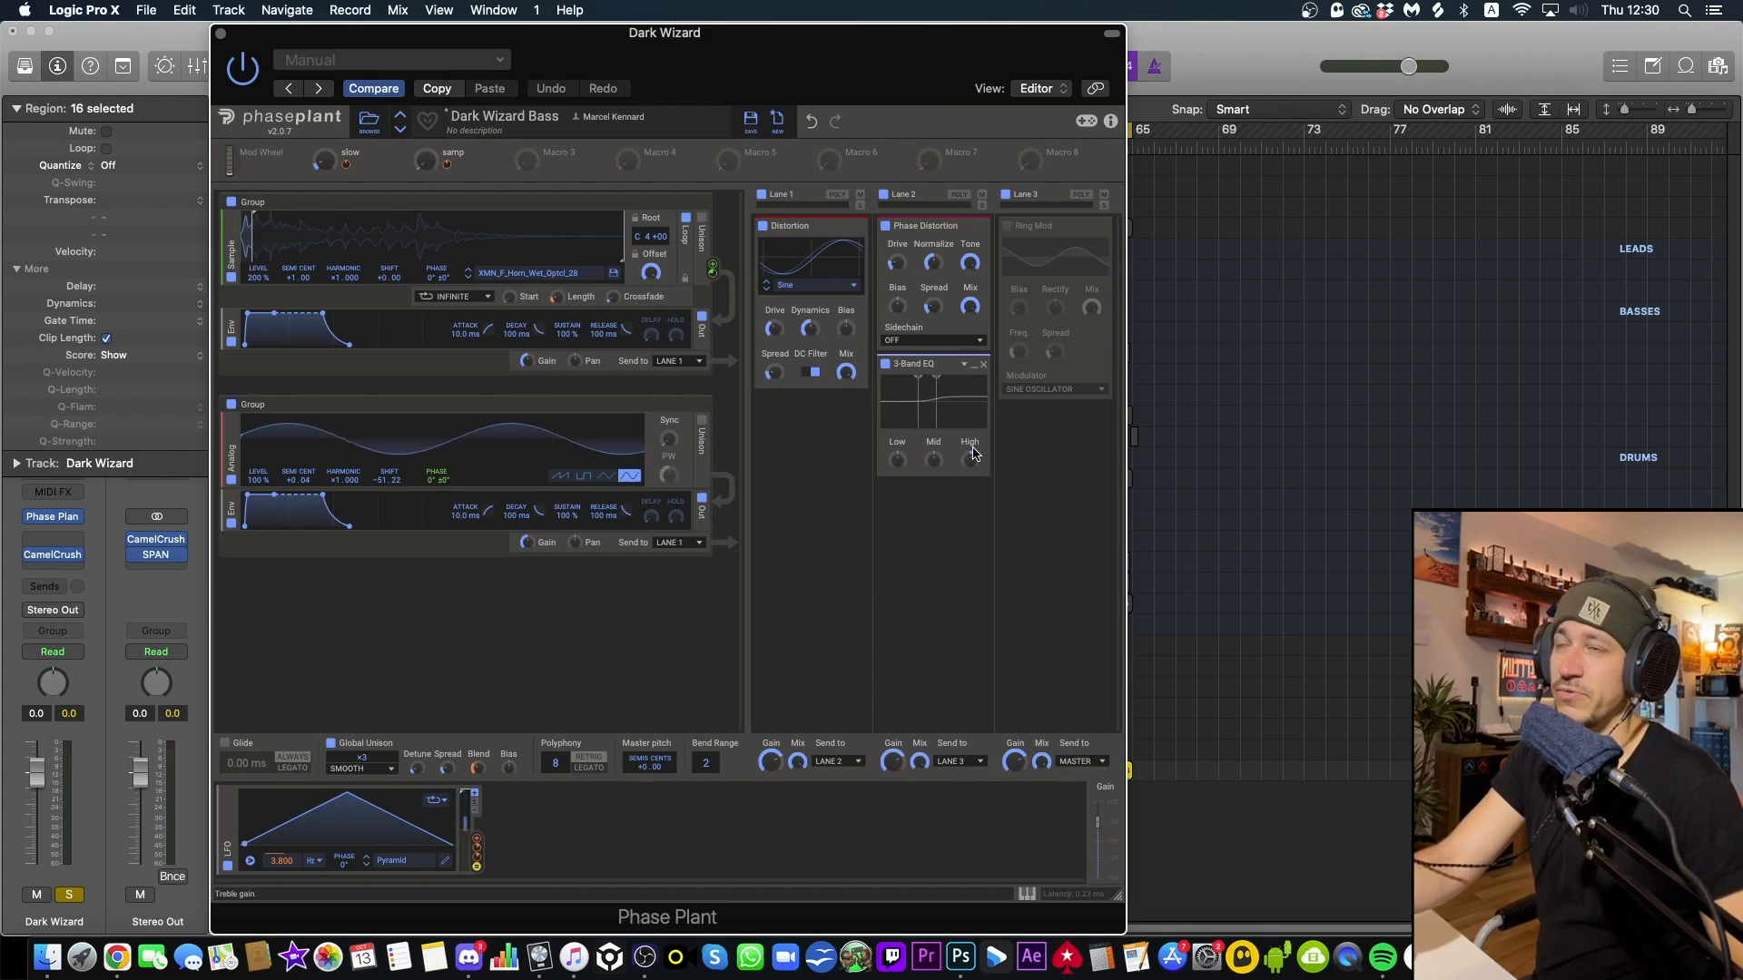
pyautogui.press('space')
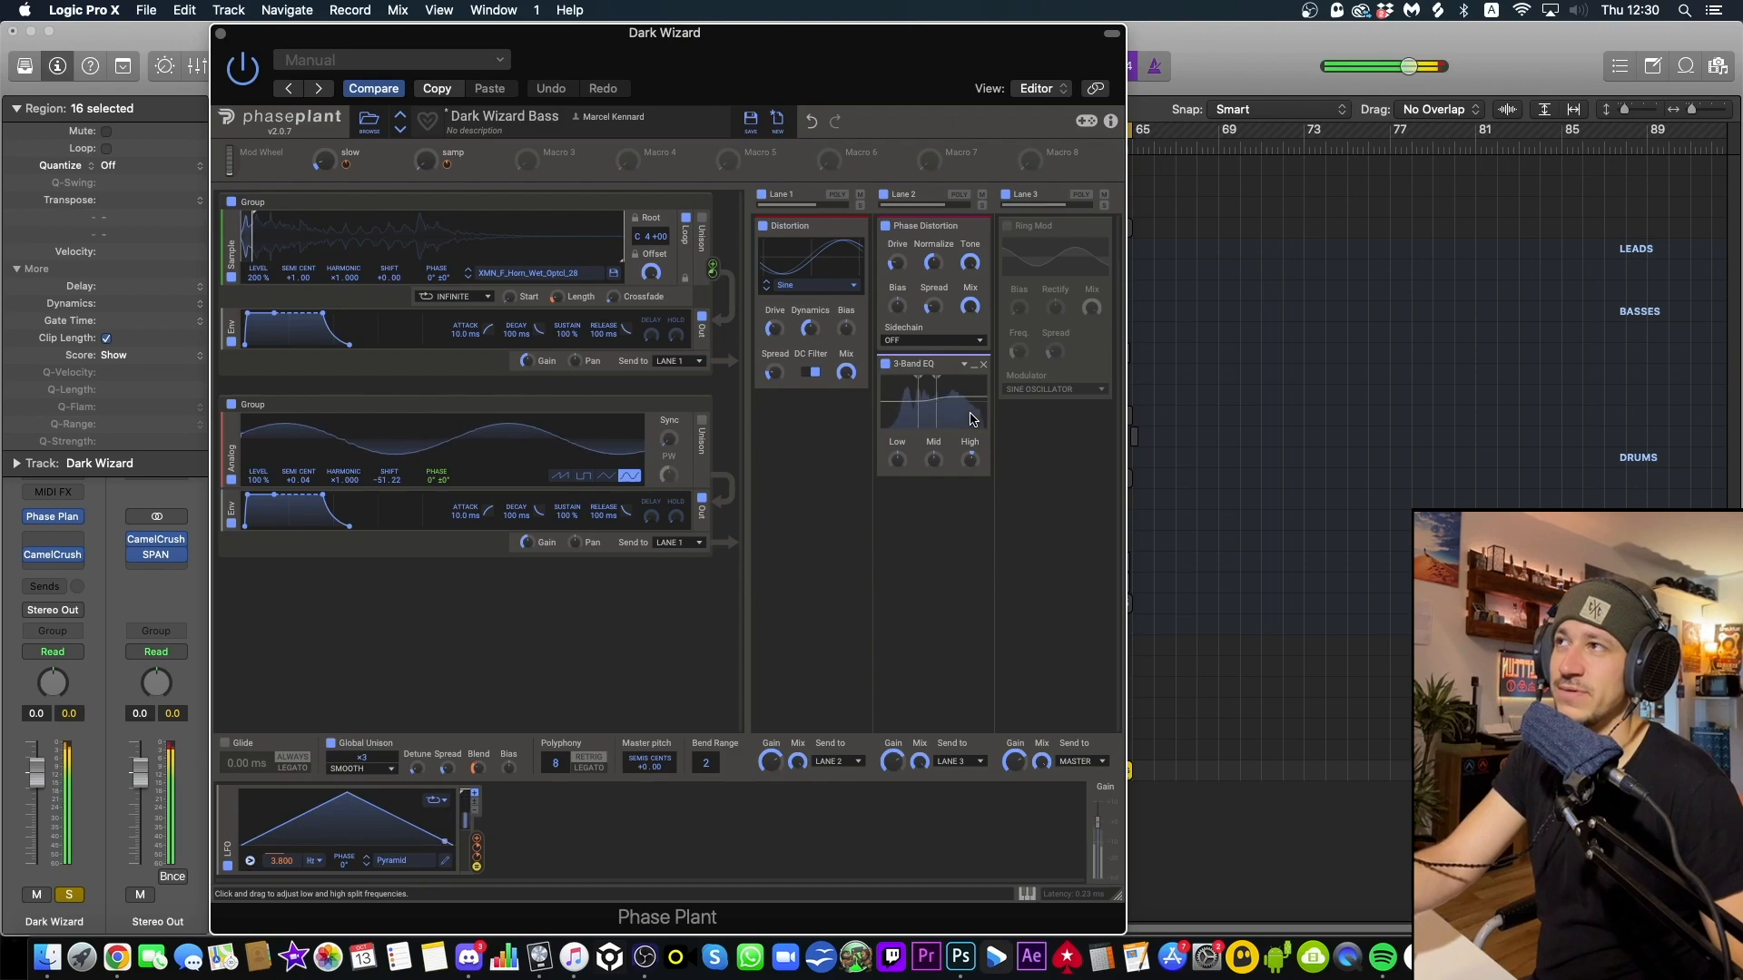
pyautogui.moveTo(970, 460); pyautogui.dragTo(970, 465)
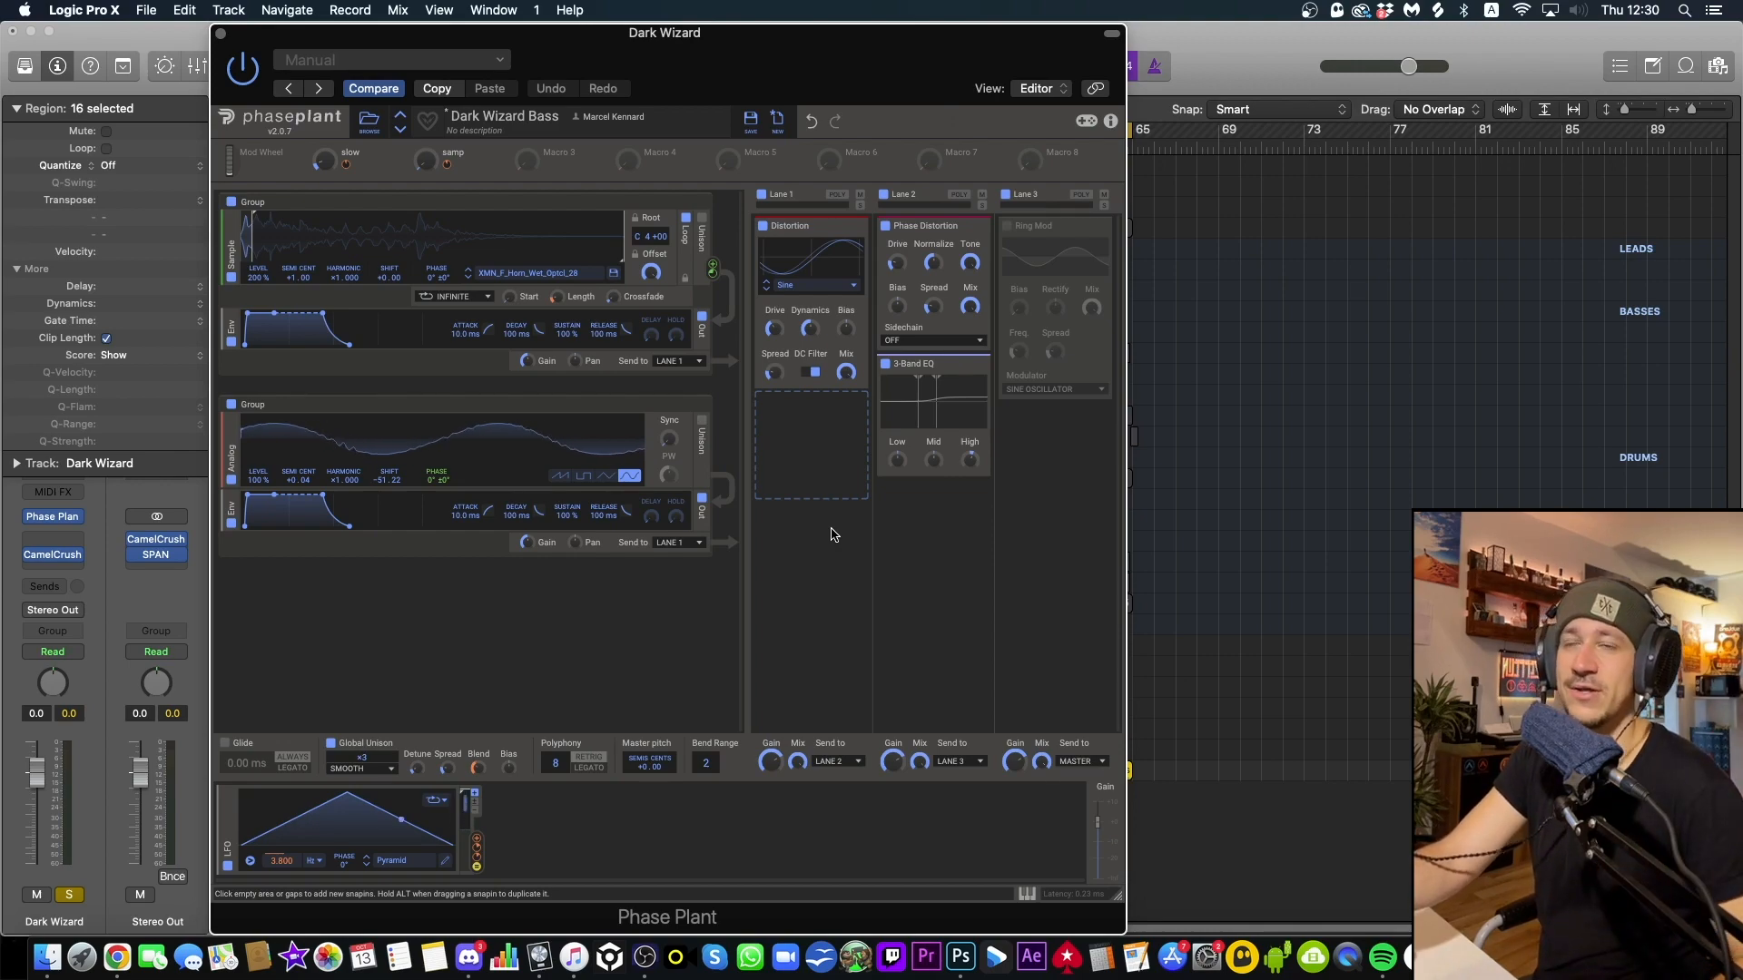
pyautogui.press('space')
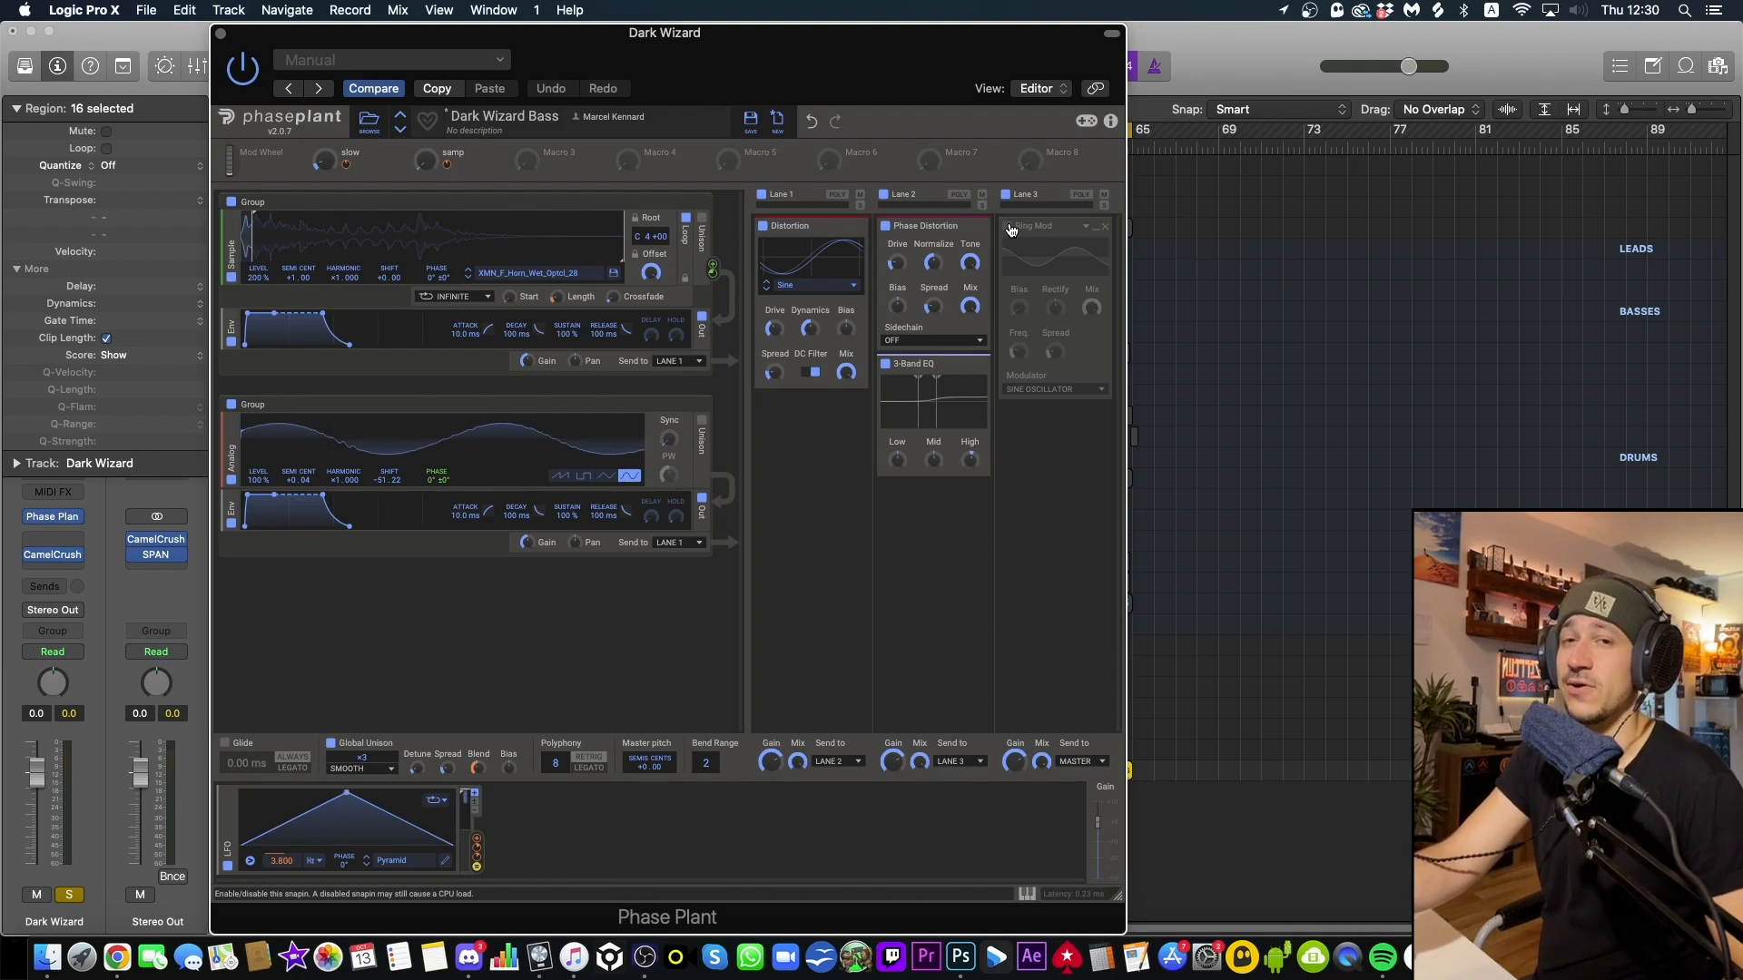
# Enable the Ring Mod effect in Lane 3 and play the bass through it
pyautogui.click(1009, 227)
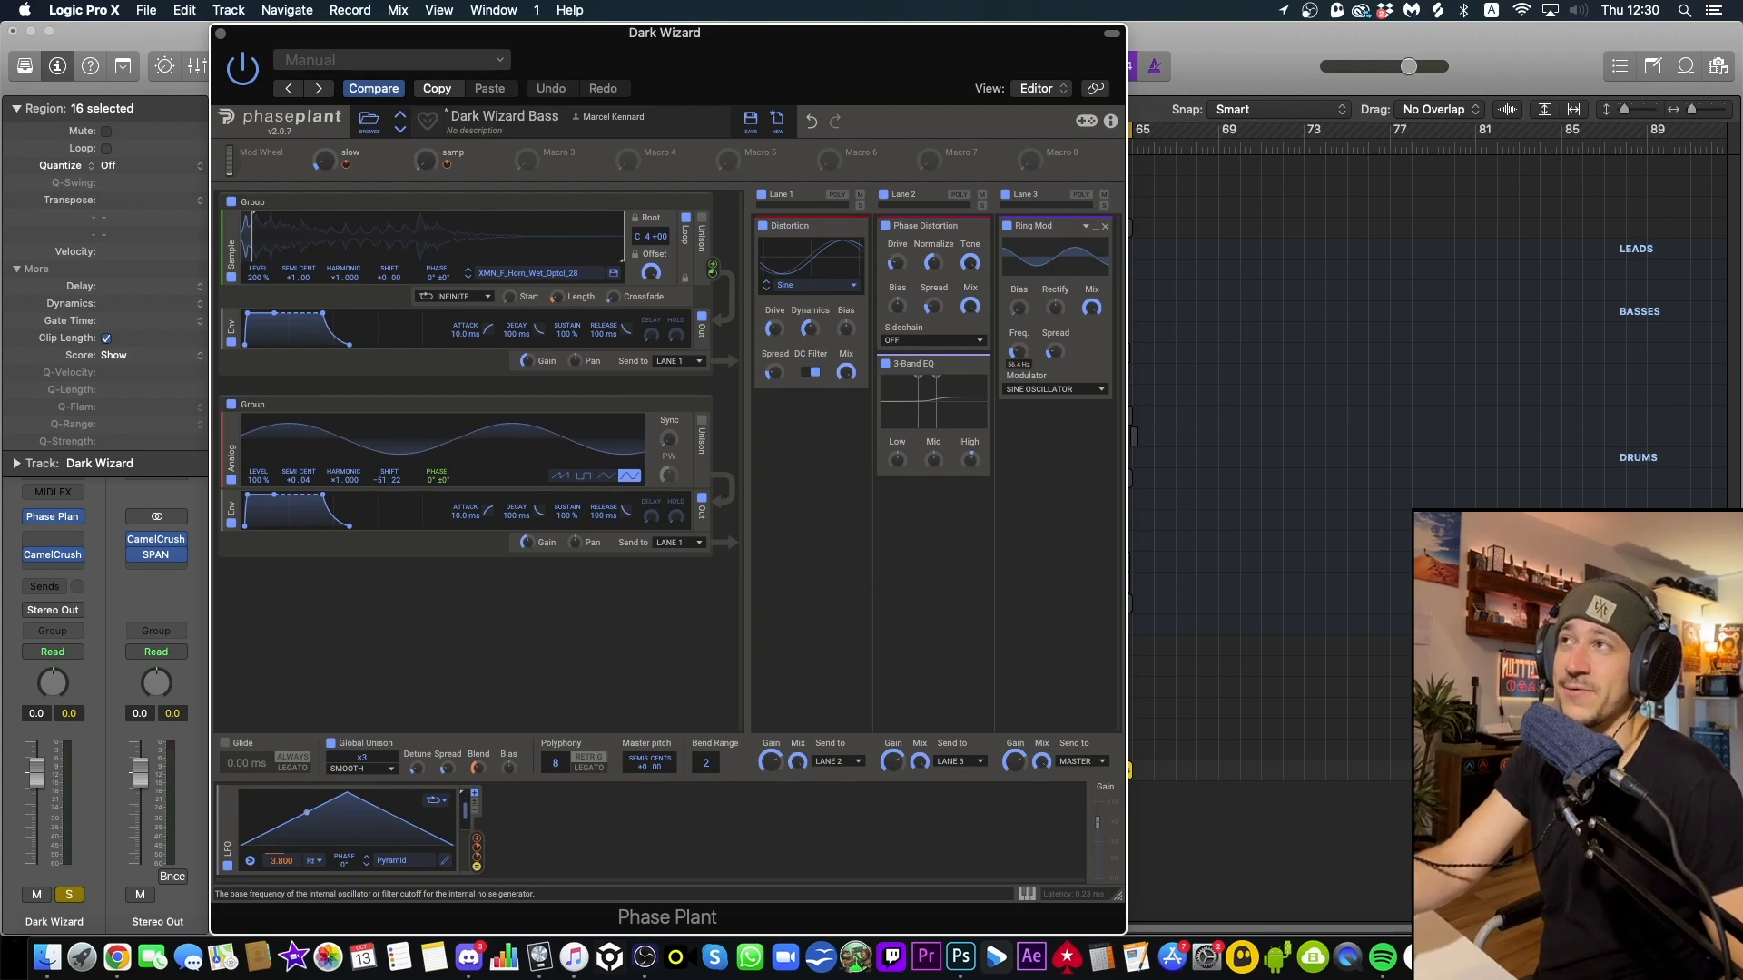
pyautogui.press('space')
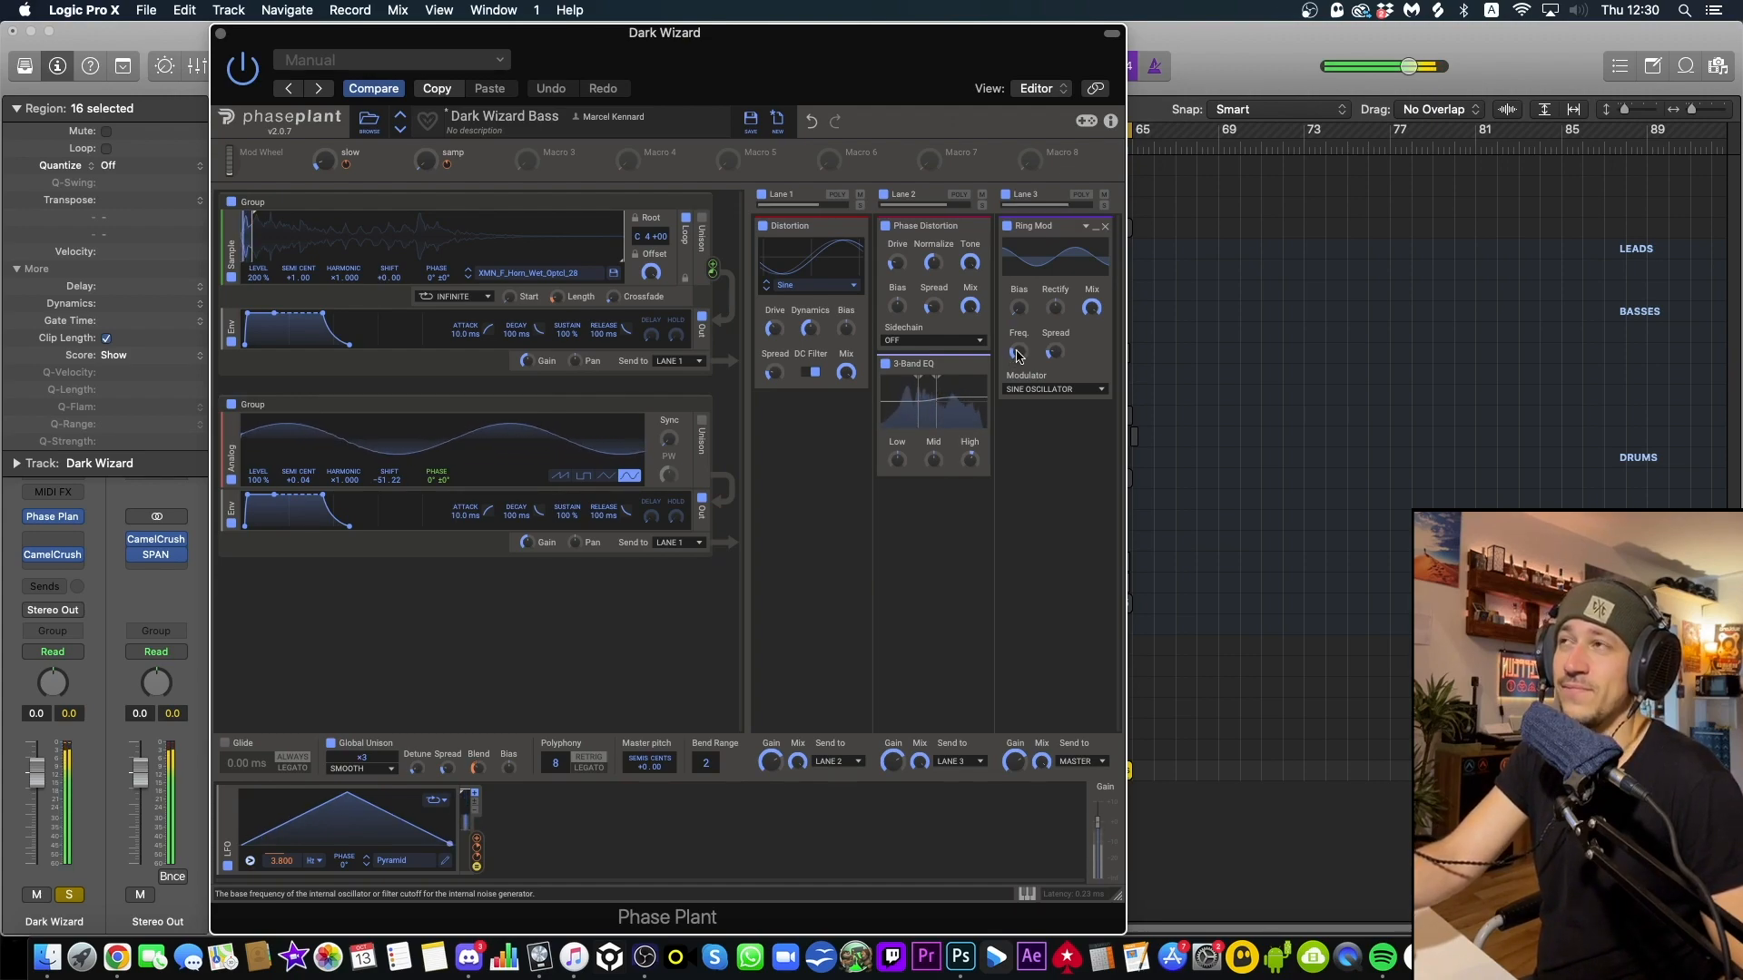
pyautogui.press('space')
# Try different Freq and Bias amounts on the Ring Mod while the bass plays
pyautogui.moveTo(1017, 352); pyautogui.dragTo(1016, 349)
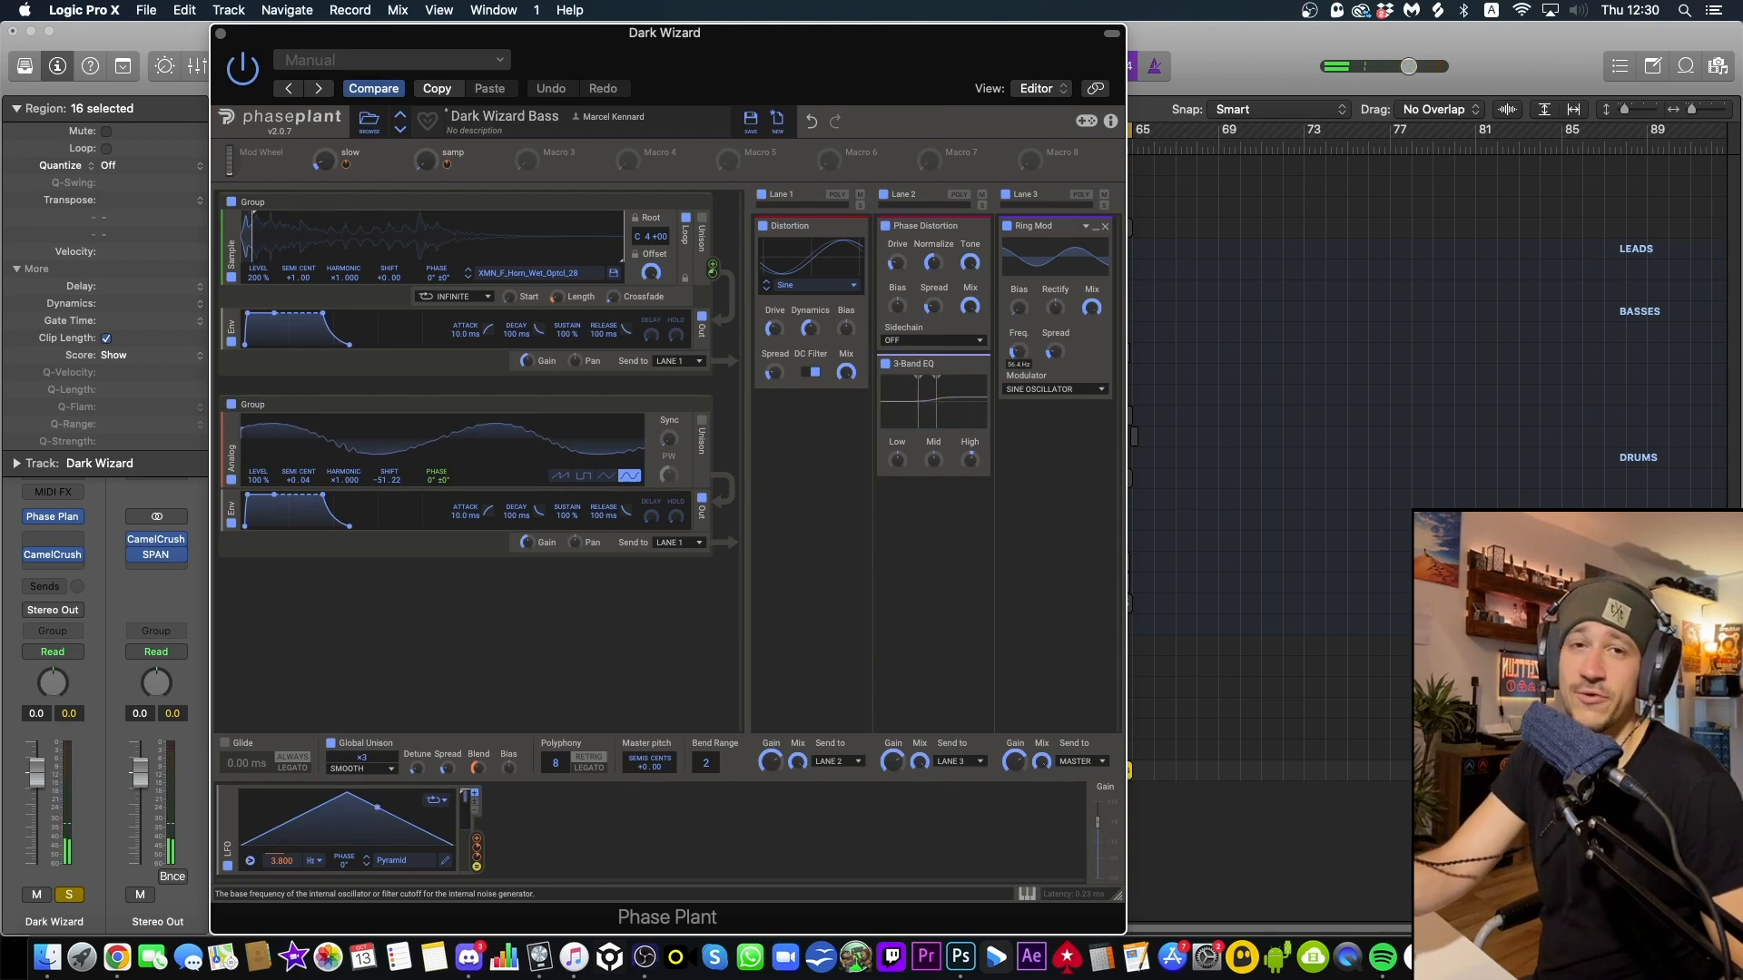
pyautogui.moveTo(1018, 351); pyautogui.dragTo(1019, 362)
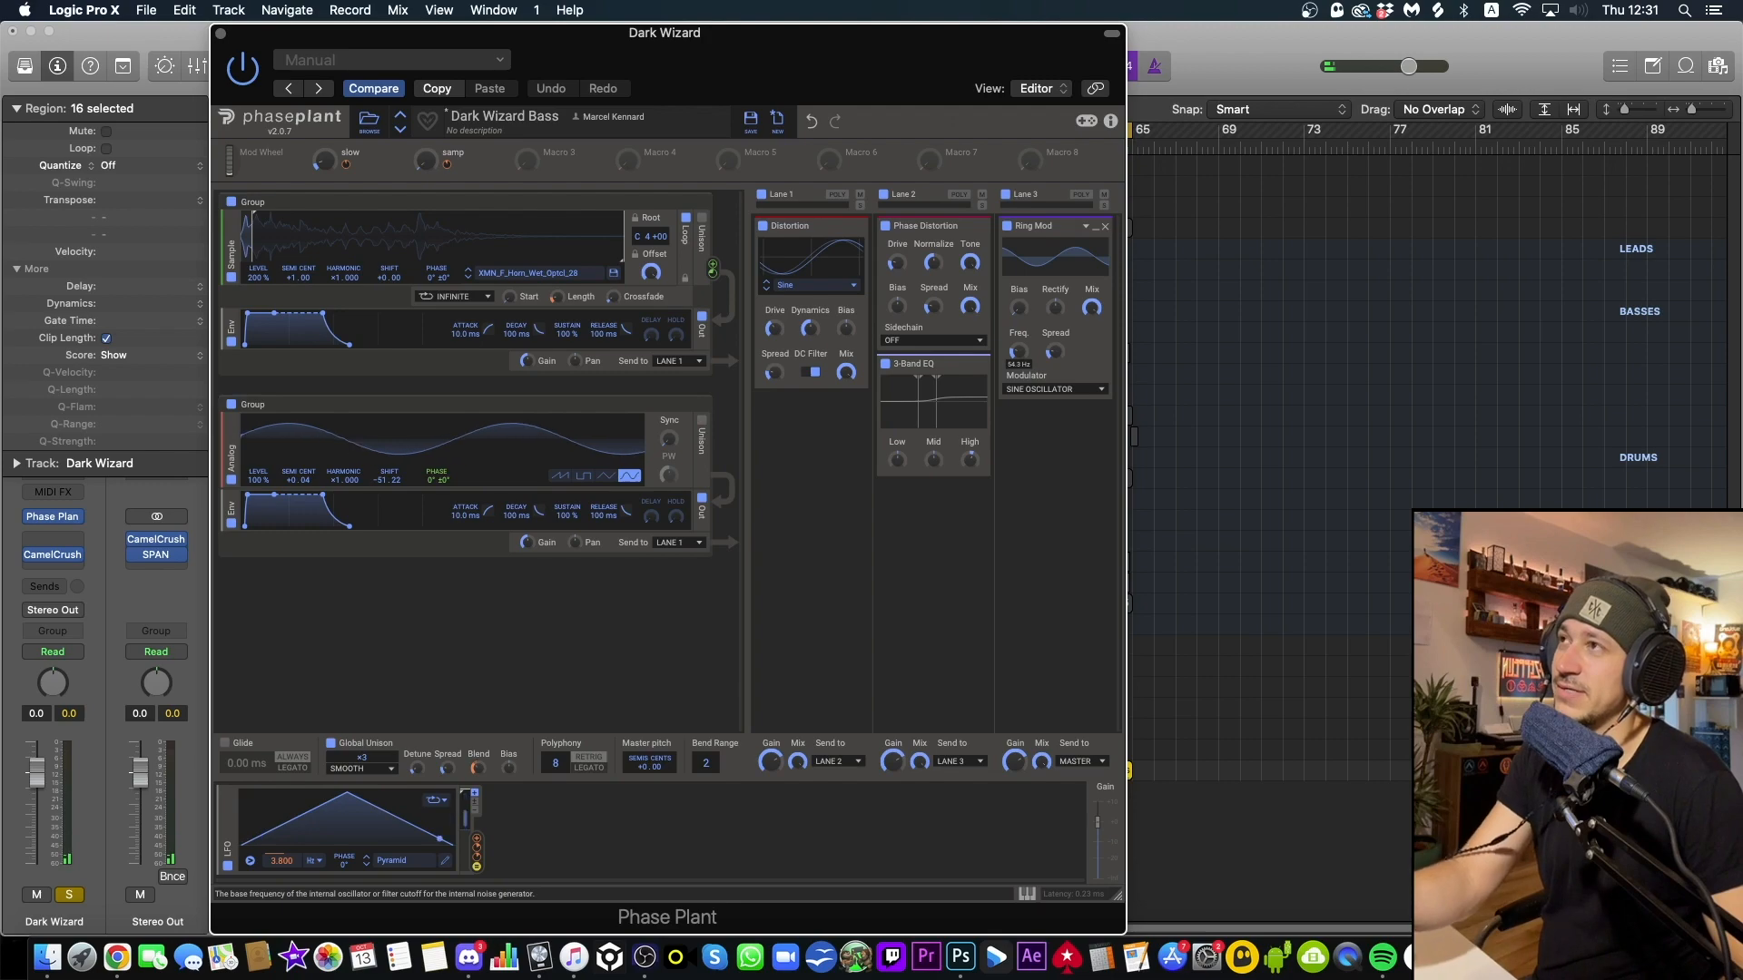
pyautogui.moveTo(1018, 362); pyautogui.dragTo(1019, 363)
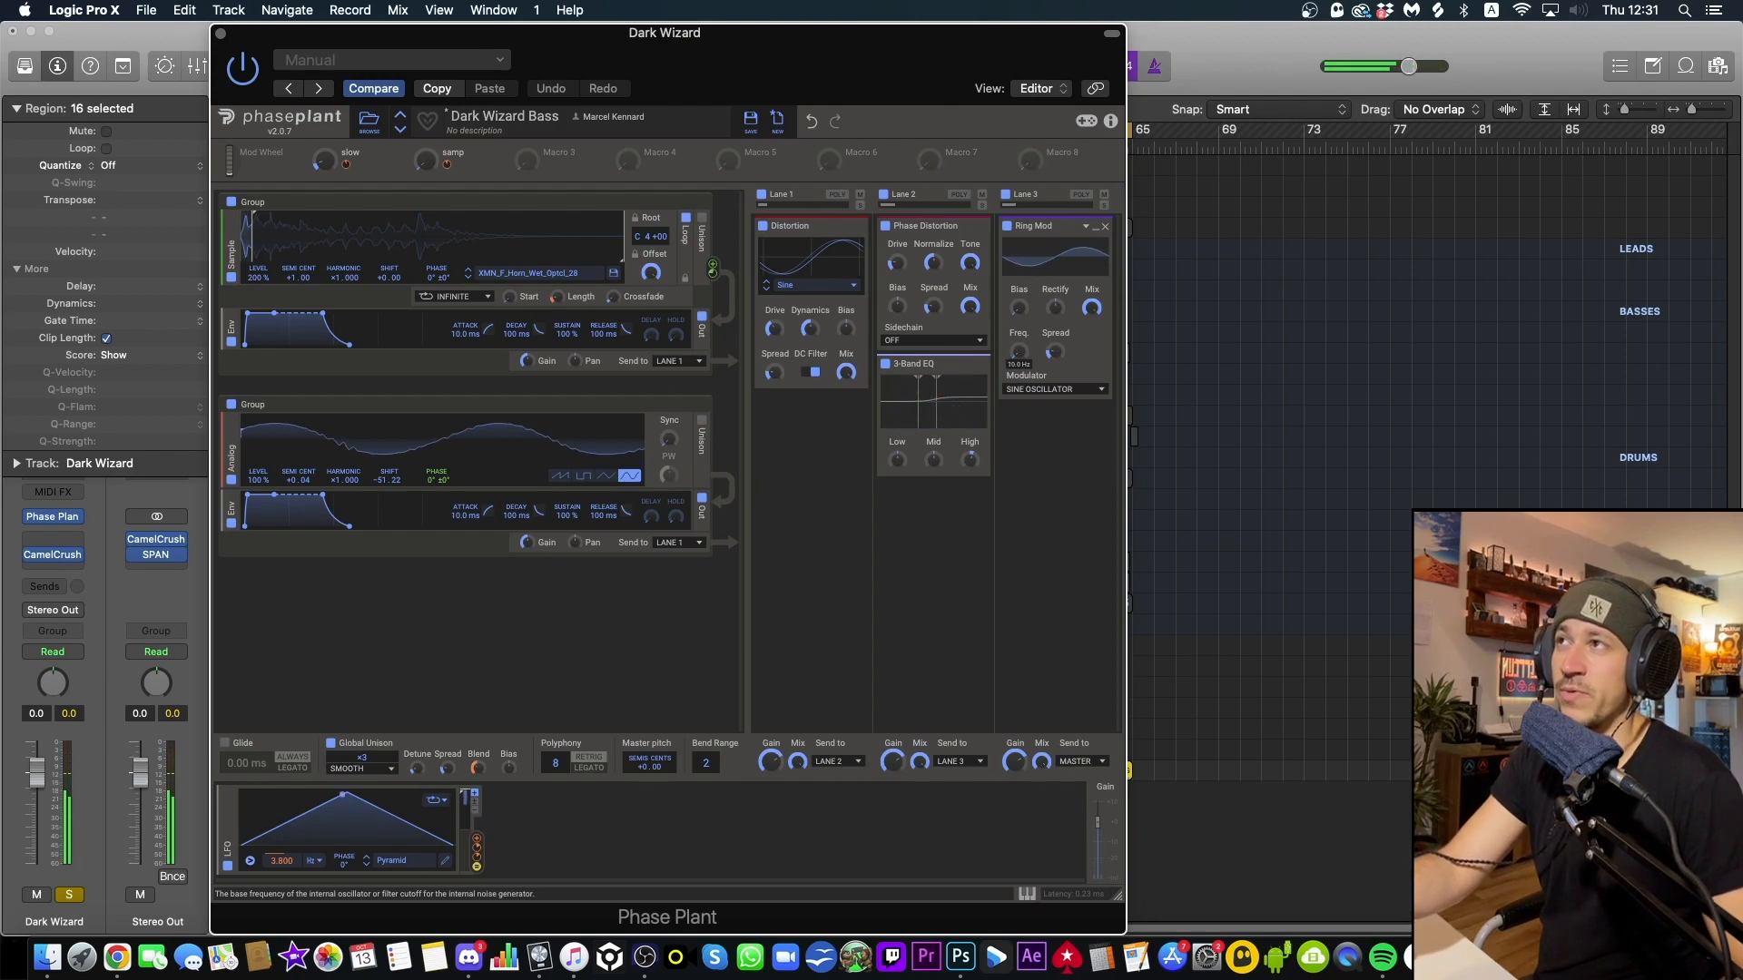
pyautogui.moveTo(1025, 312); pyautogui.dragTo(1024, 216)
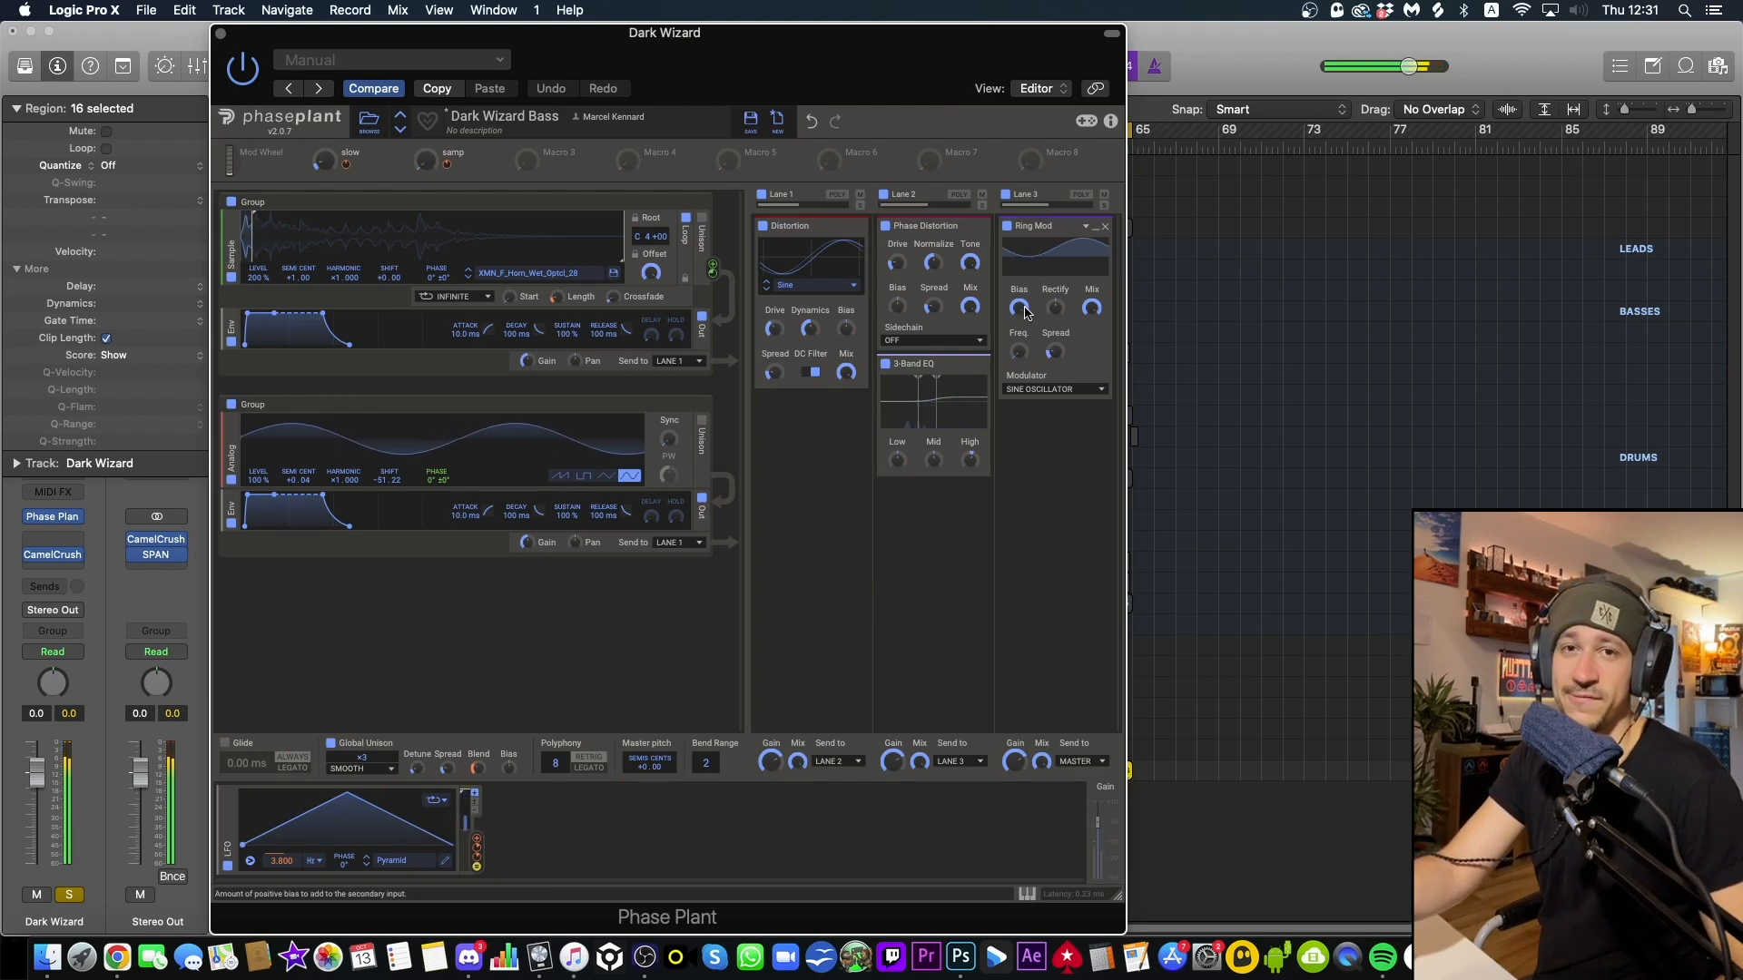
pyautogui.moveTo(1025, 312); pyautogui.dragTo(1025, 407)
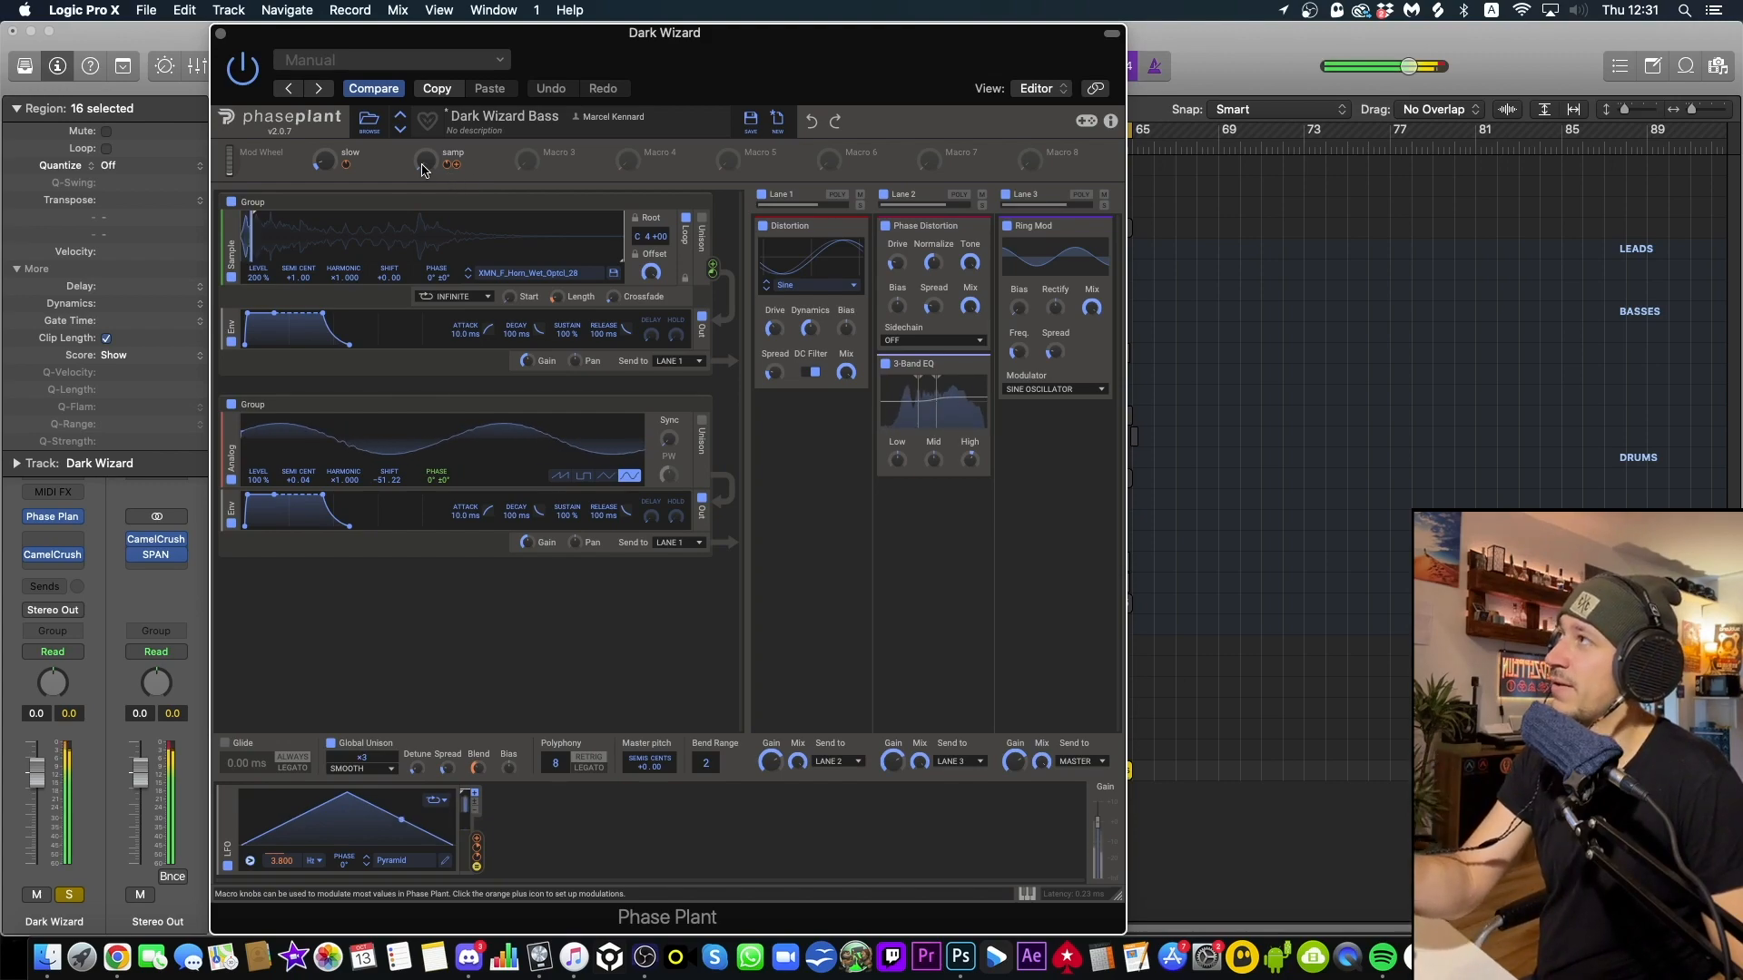
# Sweep the samp macro between minimum and maximum to demonstrate its effect on the bass
pyautogui.moveTo(426, 172); pyautogui.dragTo(424, 170)
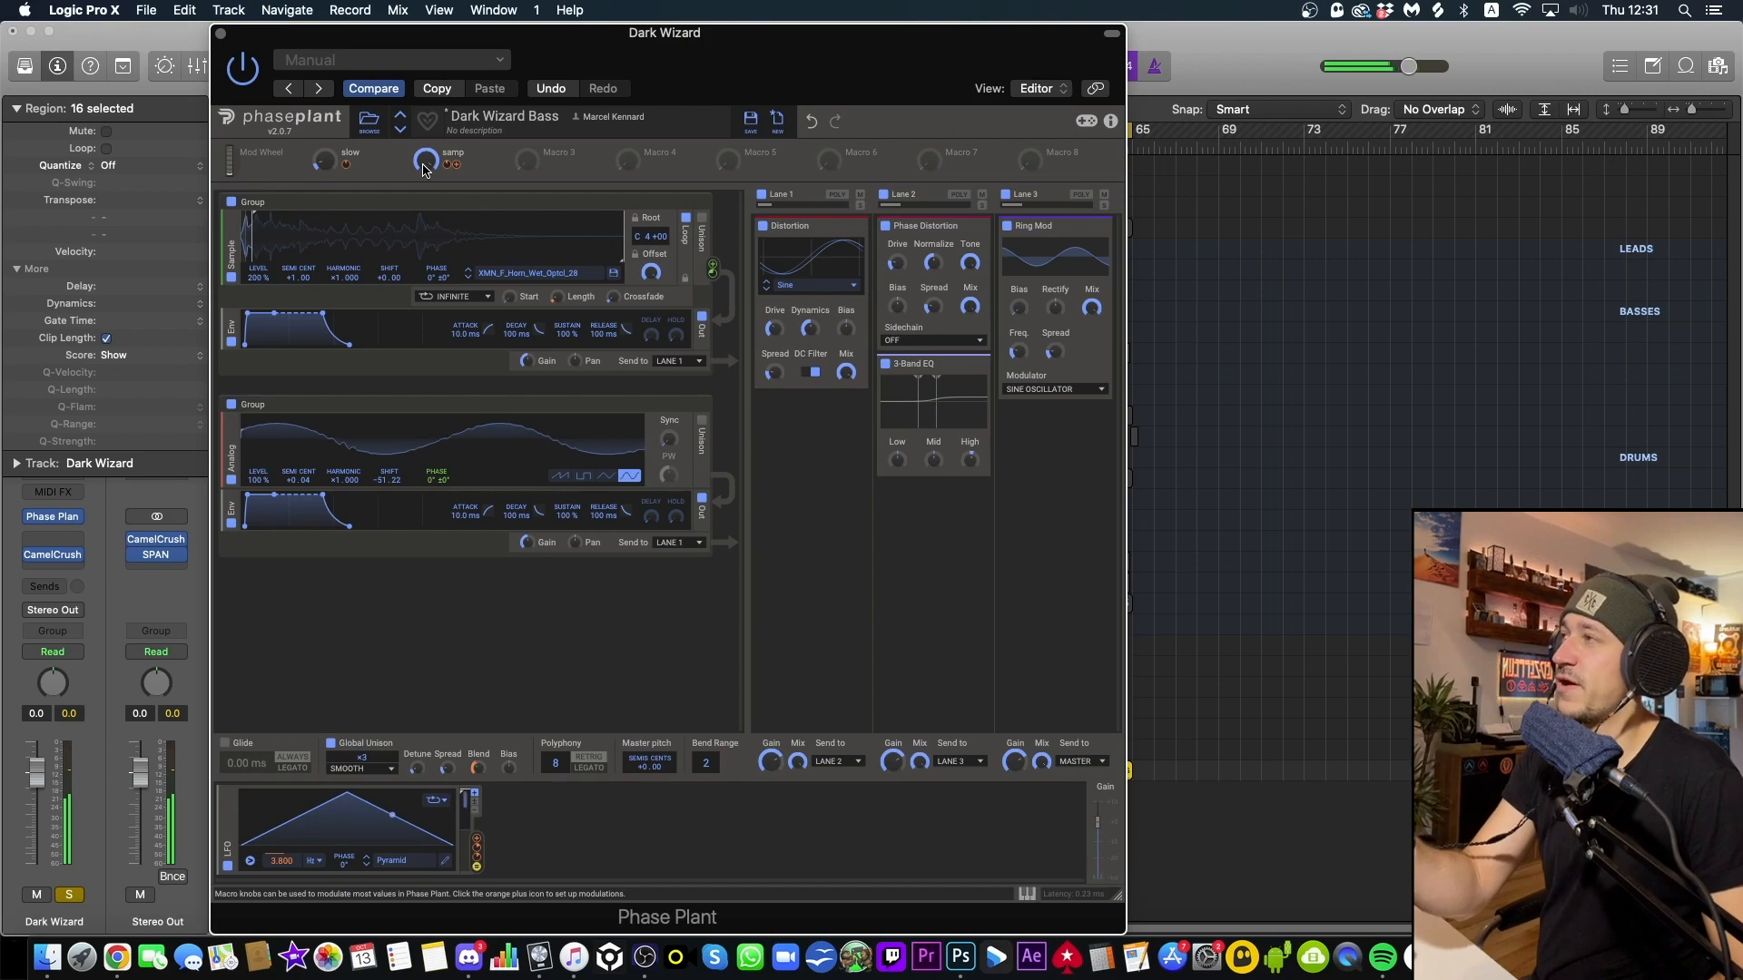
pyautogui.moveTo(427, 171); pyautogui.dragTo(427, 169)
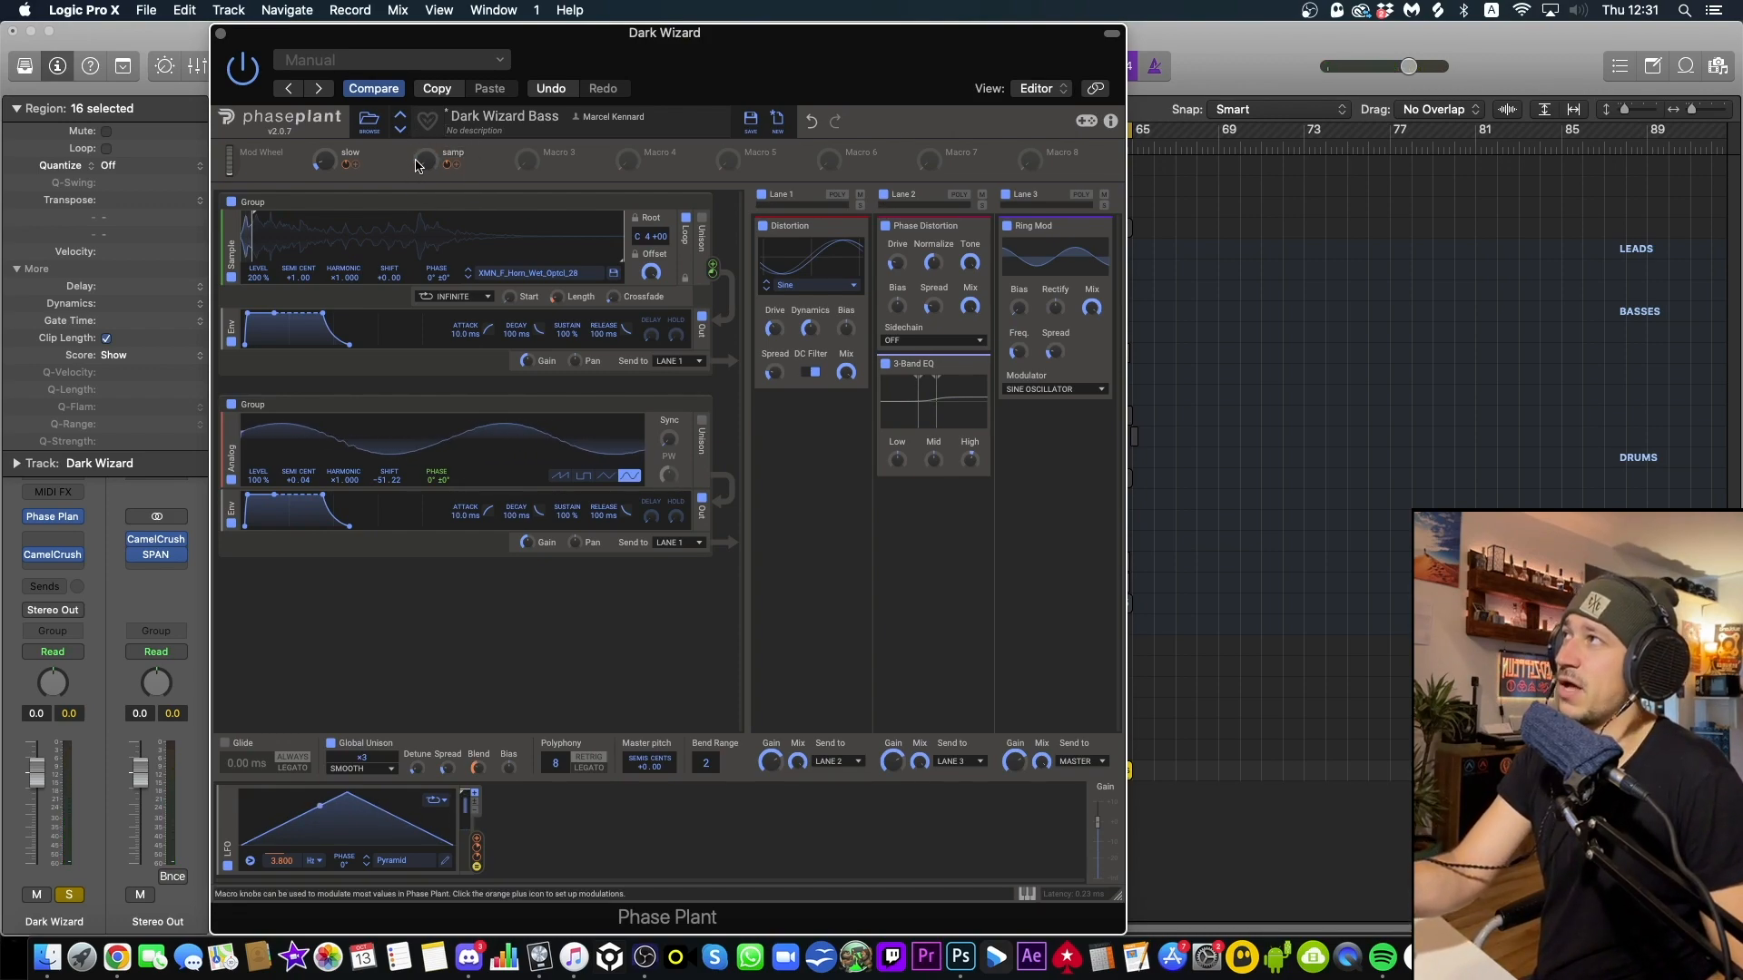
pyautogui.moveTo(423, 164); pyautogui.dragTo(423, 174)
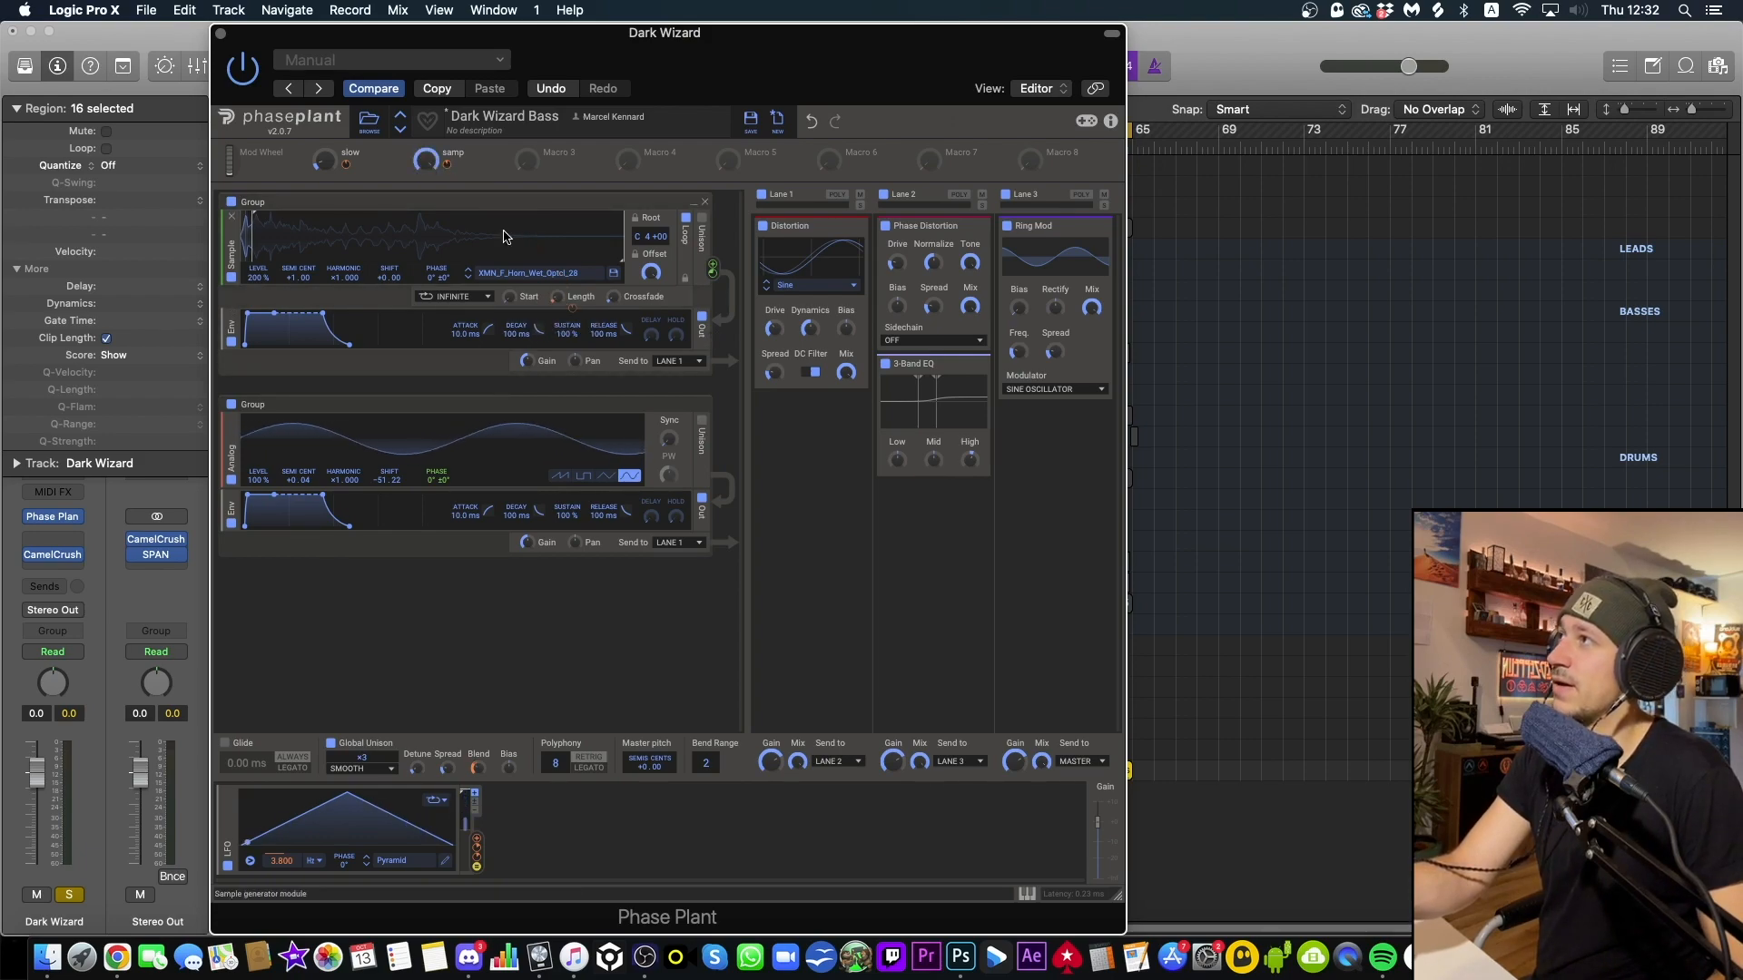
pyautogui.moveTo(425, 161)
pyautogui.mouseDown()
pyautogui.moveTo(425, 191)
pyautogui.moveTo(425, 99)
pyautogui.moveTo(427, 162)
pyautogui.mouseUp()
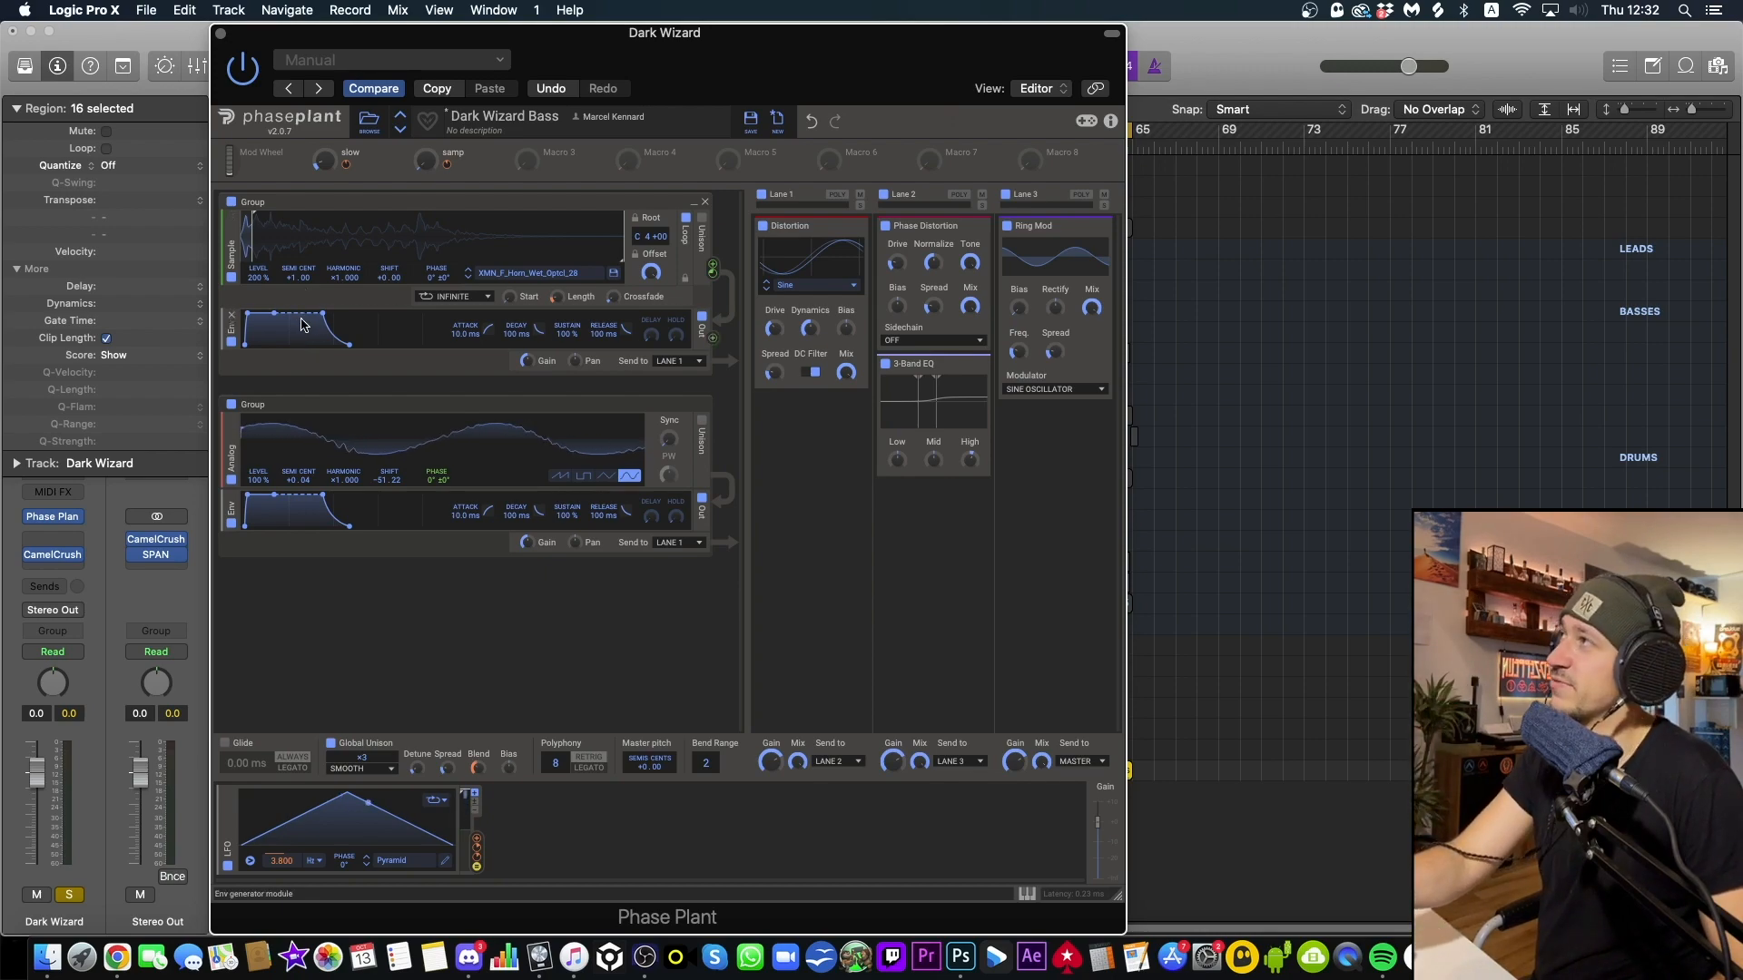
# Play the bass while raising the slow and samp macros to maximum, and return both to their starting settings
pyautogui.press('space')
pyautogui.moveTo(325, 162); pyautogui.dragTo(325, 109)
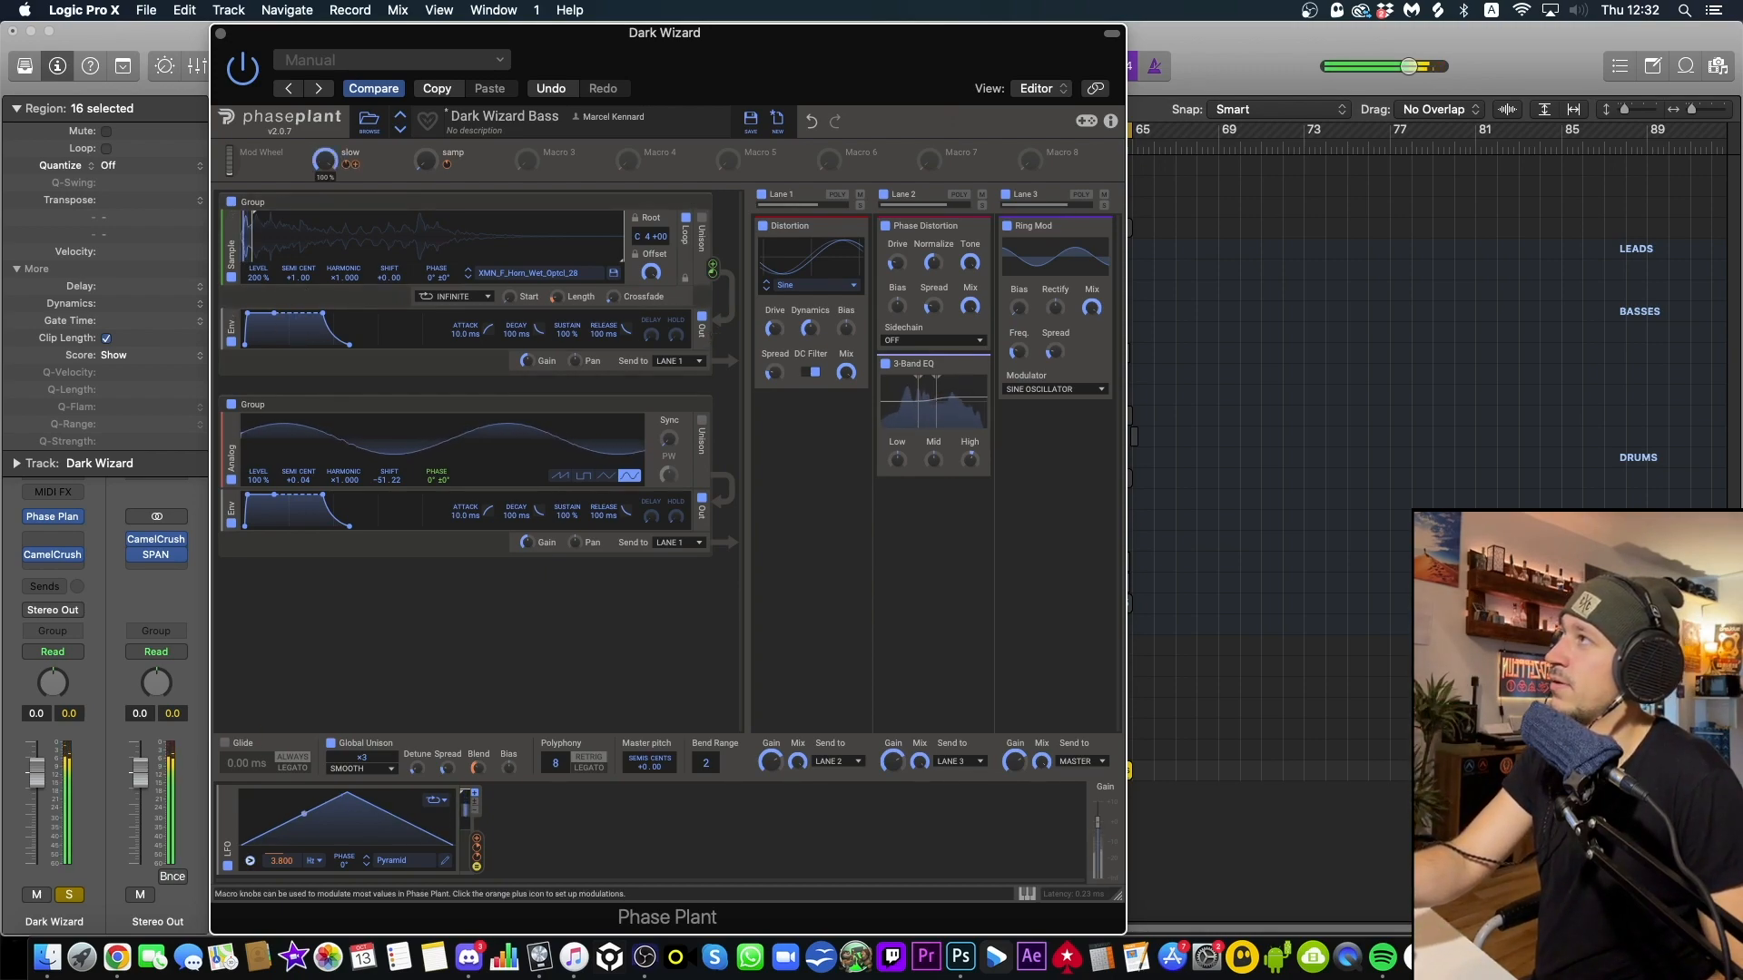
pyautogui.moveTo(427, 166); pyautogui.dragTo(428, 100)
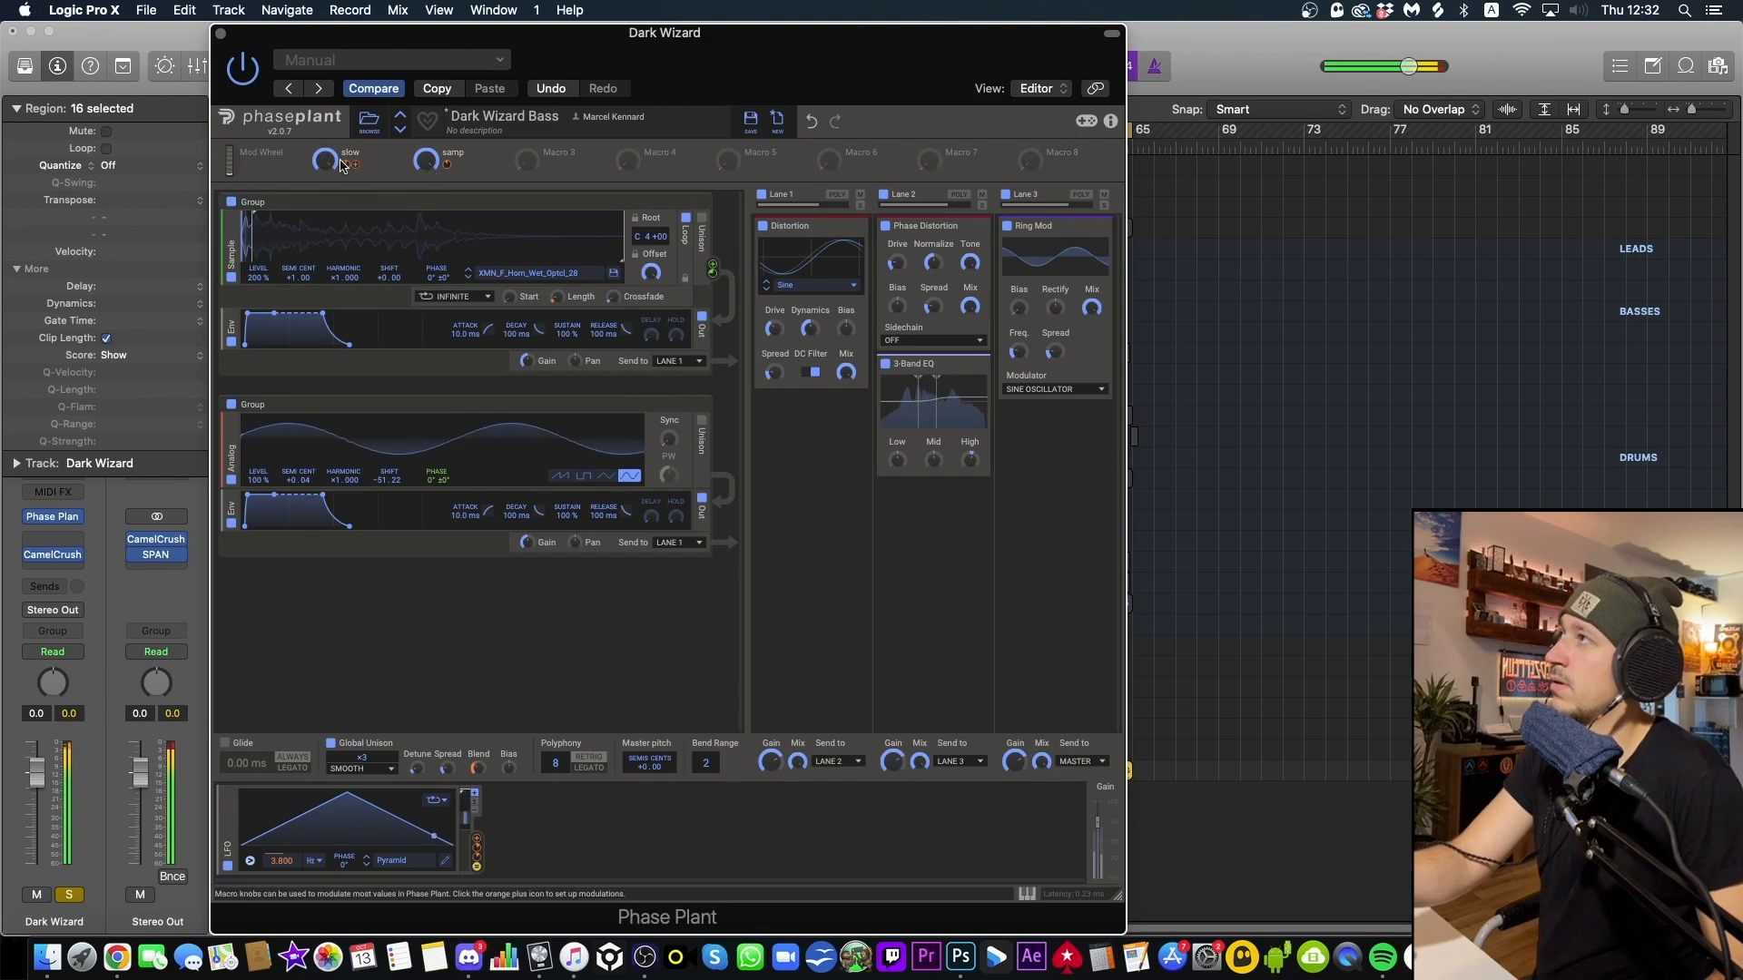
pyautogui.moveTo(342, 165); pyautogui.dragTo(427, 167)
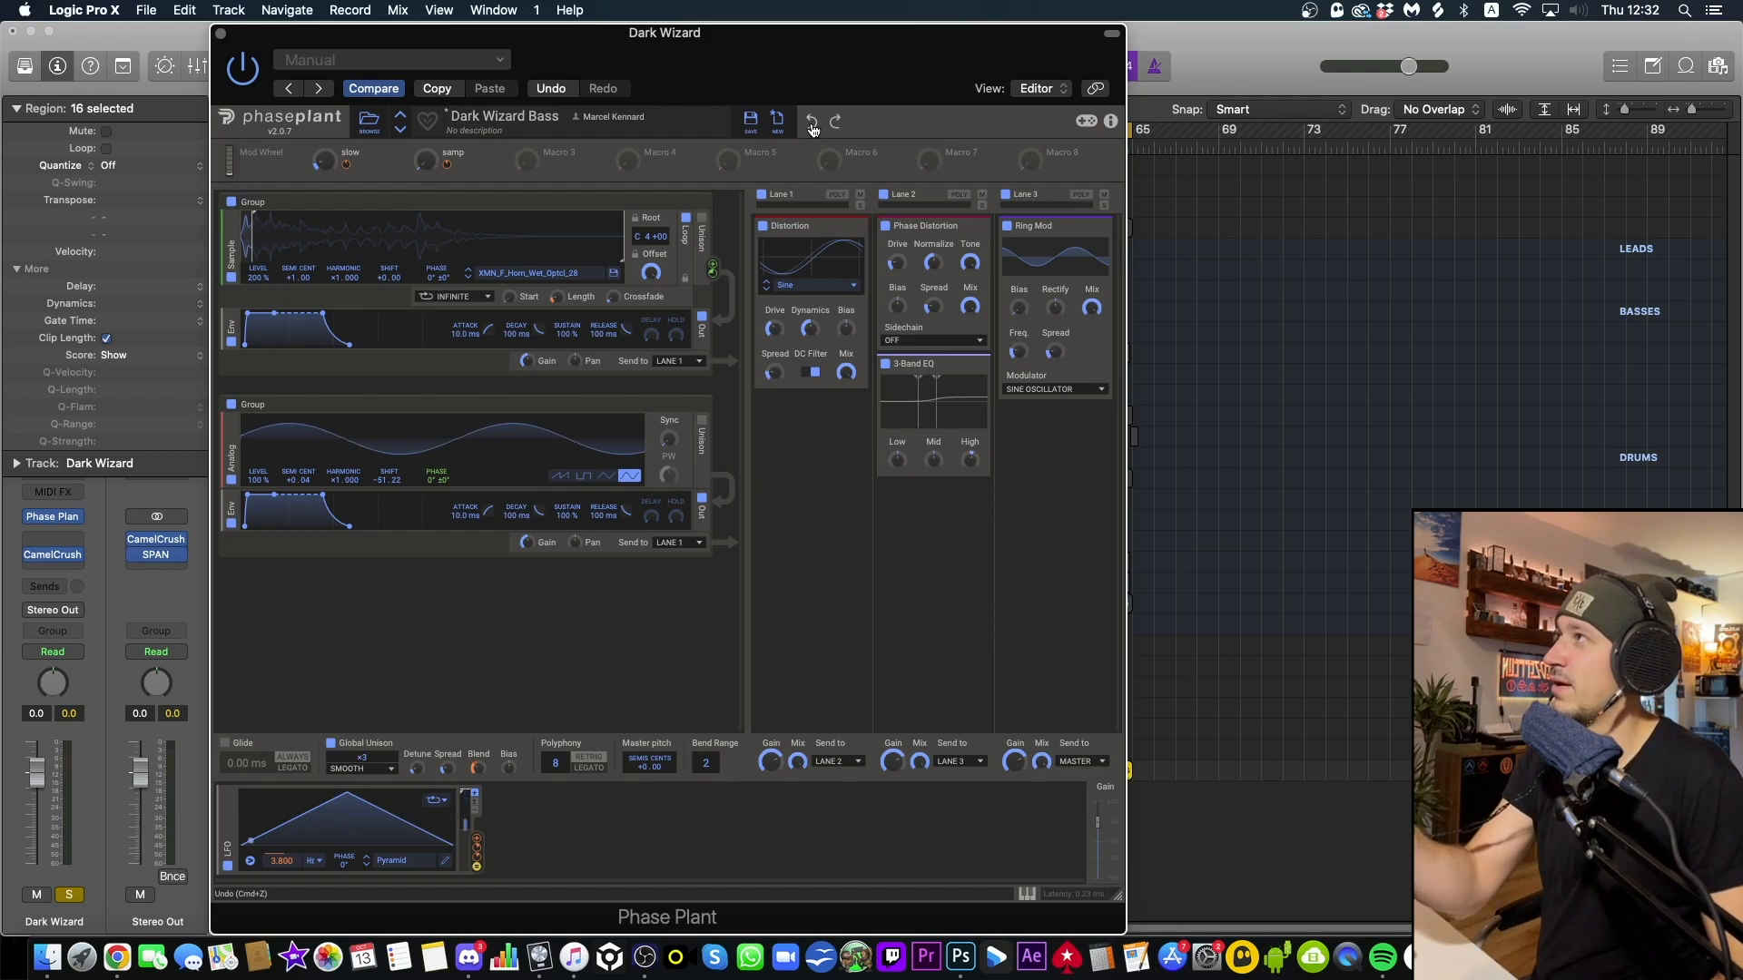
pyautogui.press('space')
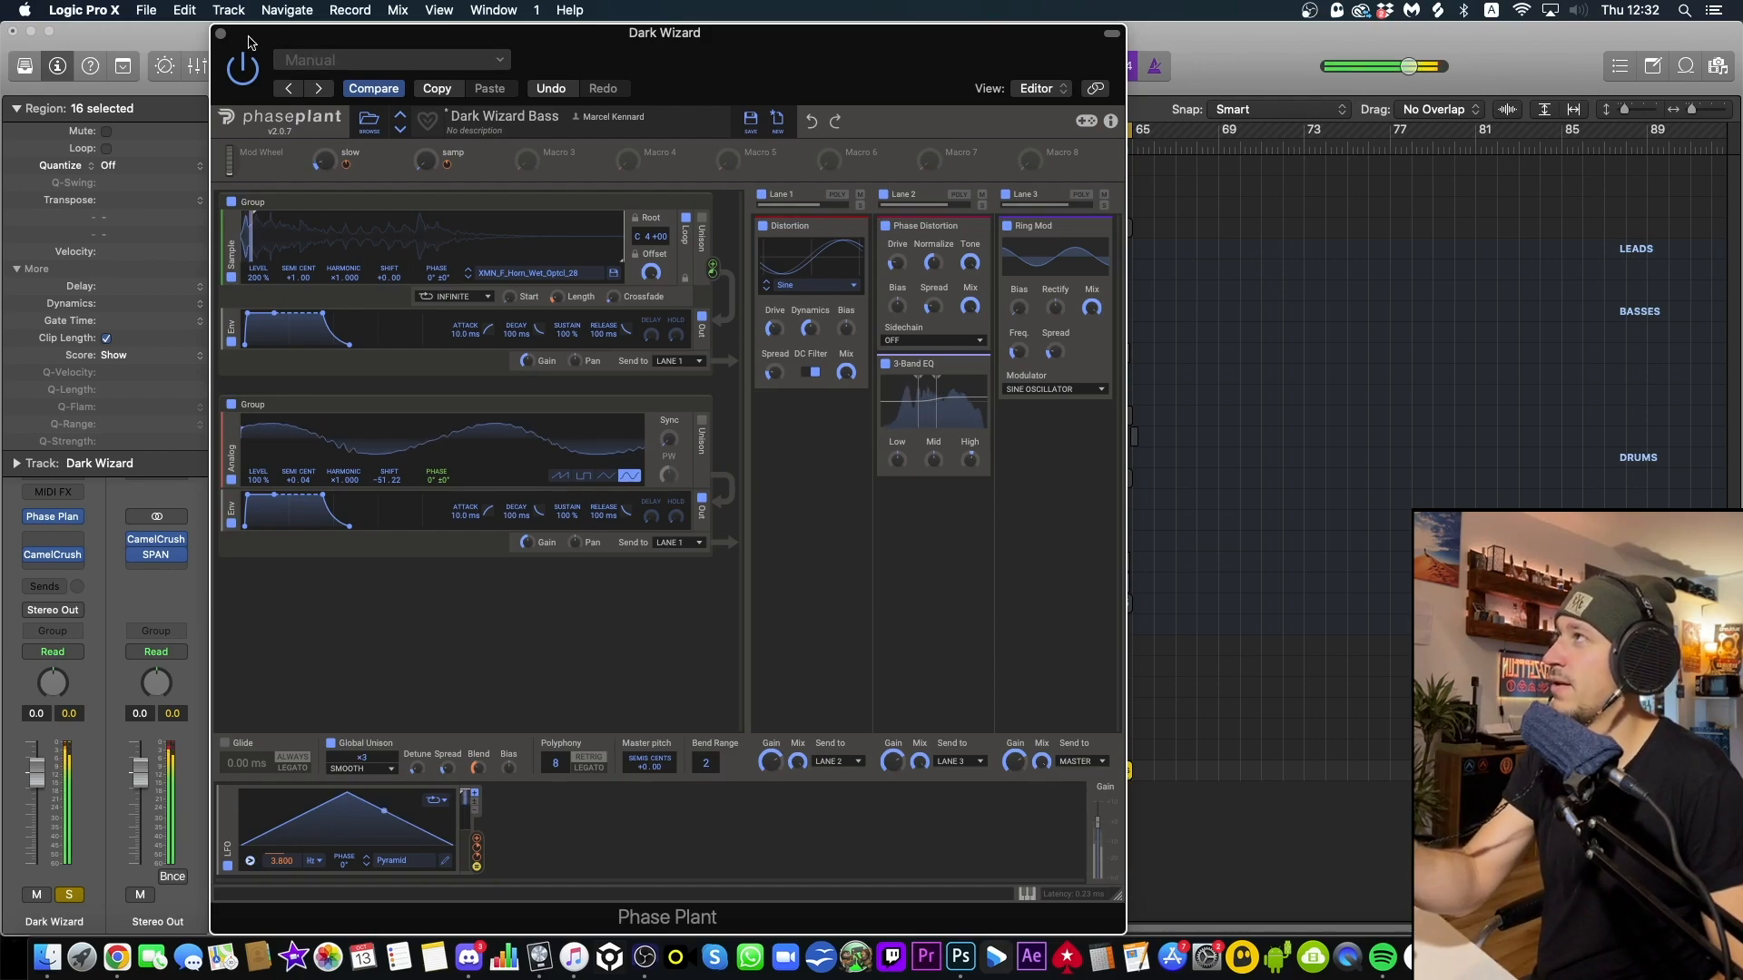
# Close the Phase Plant window and clear the region selection around the two soloed bass tracks in the arrangement
pyautogui.click(219, 36)
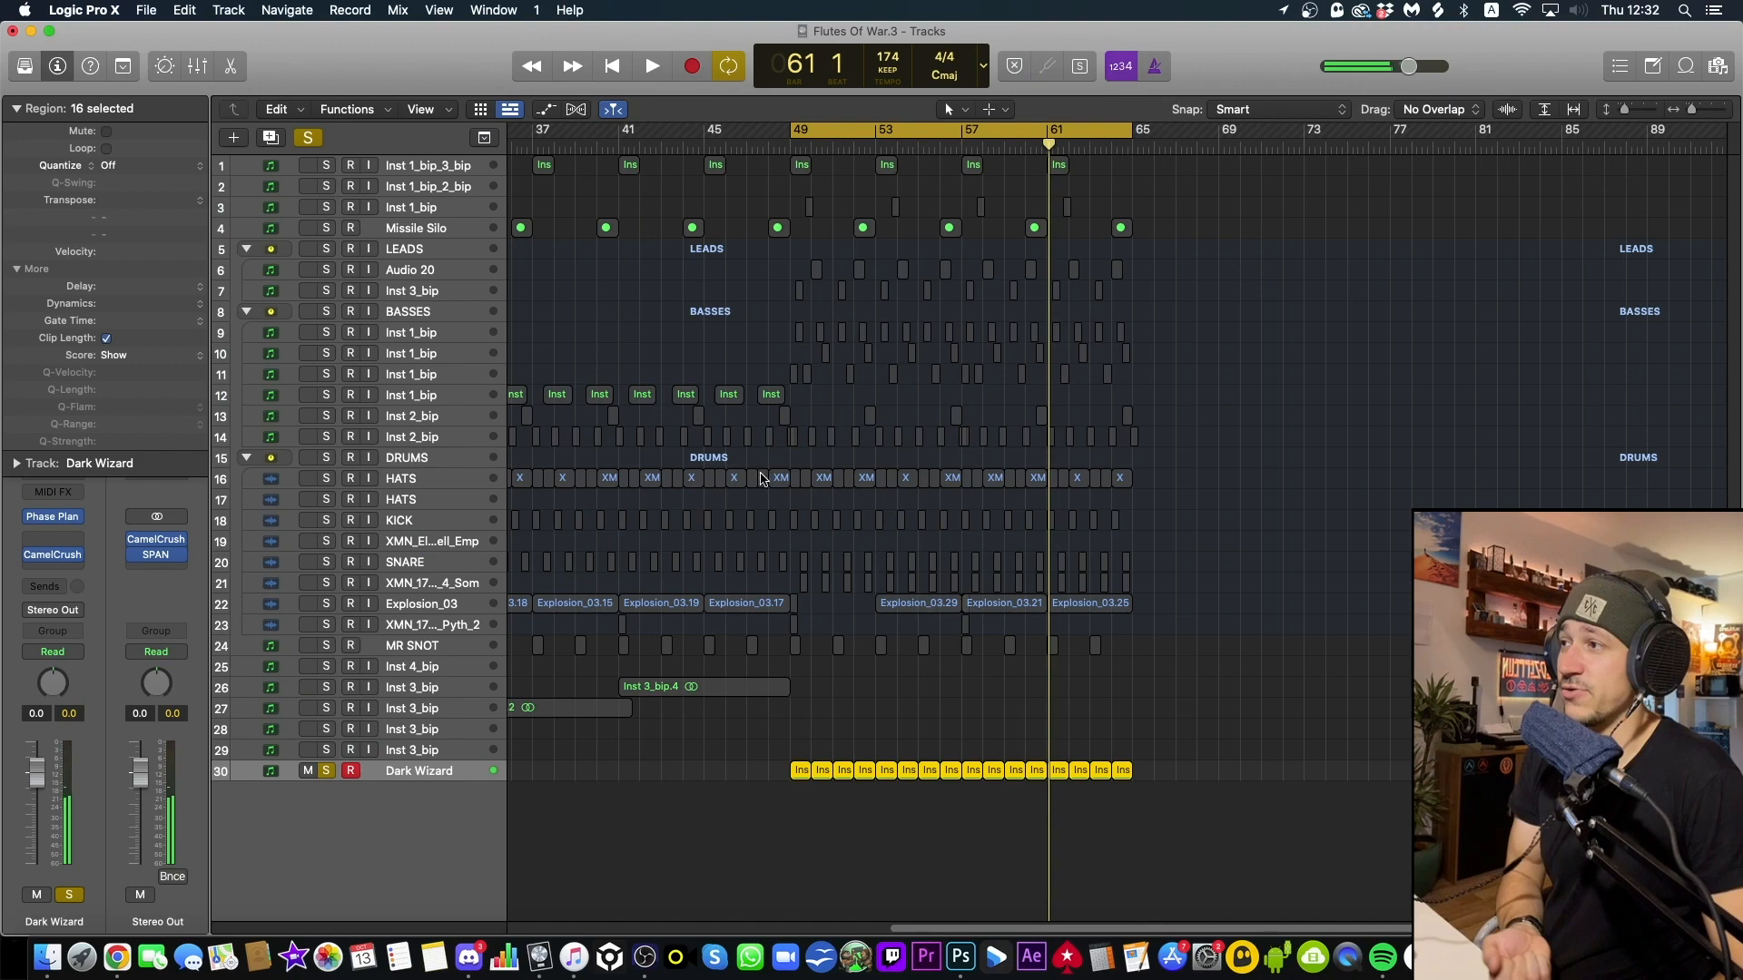
pyautogui.click(777, 748)
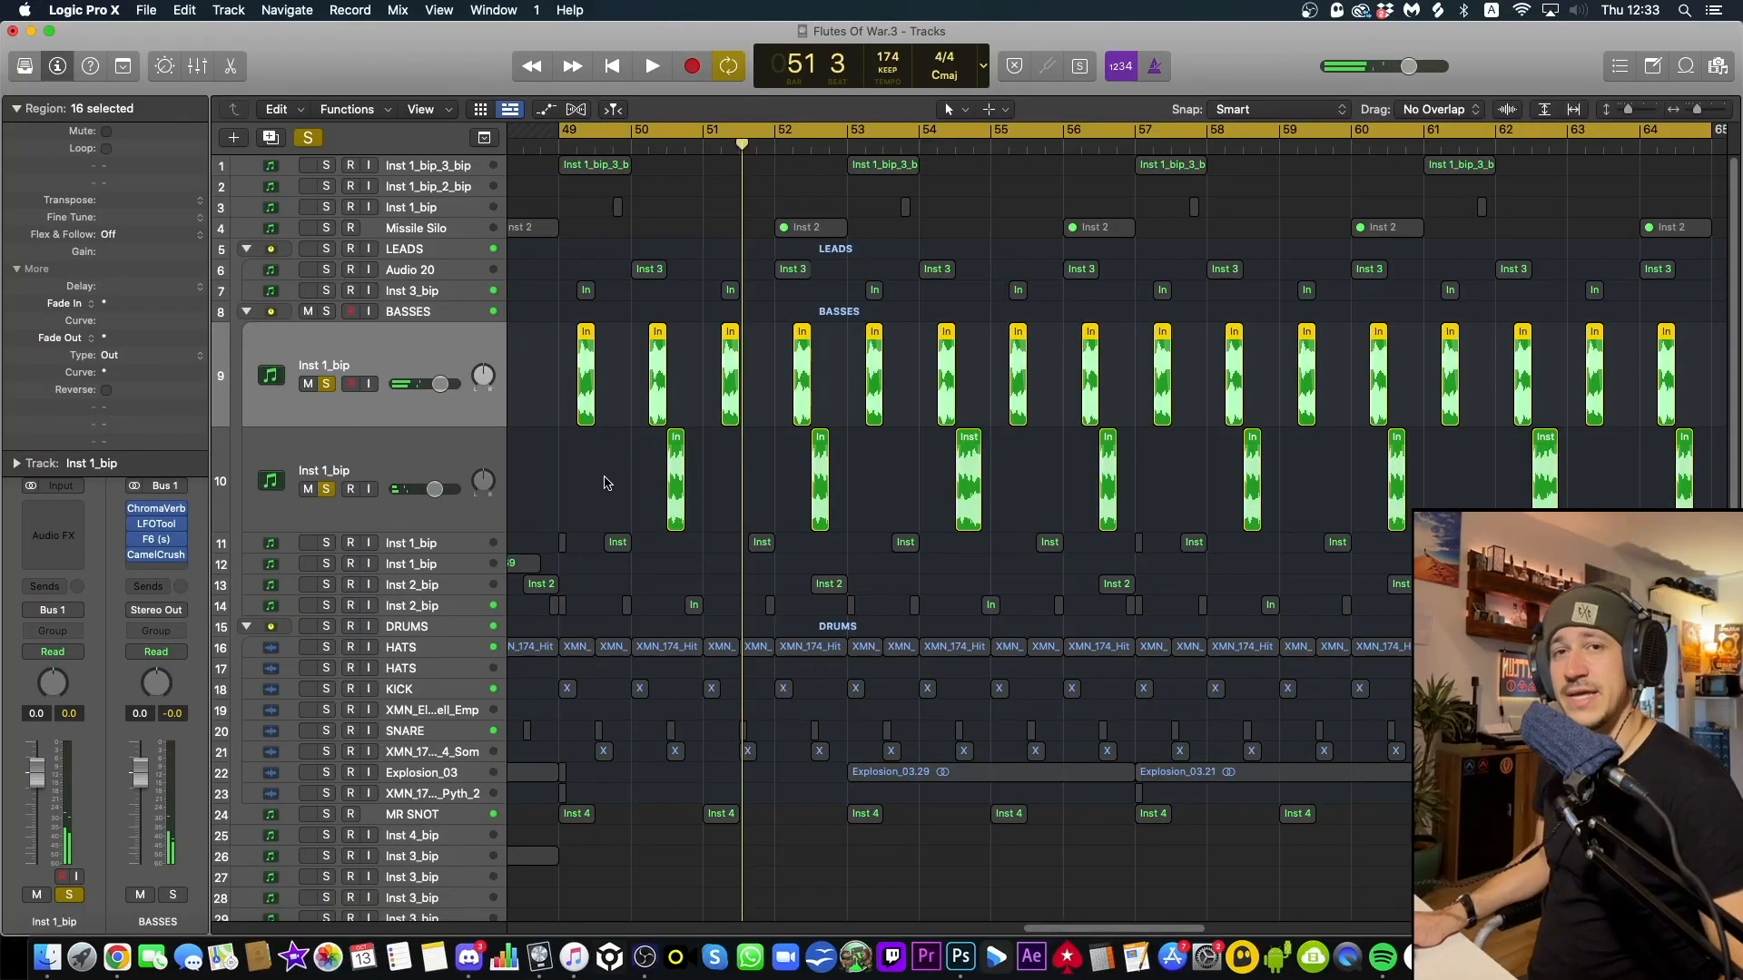
pyautogui.click(608, 483)
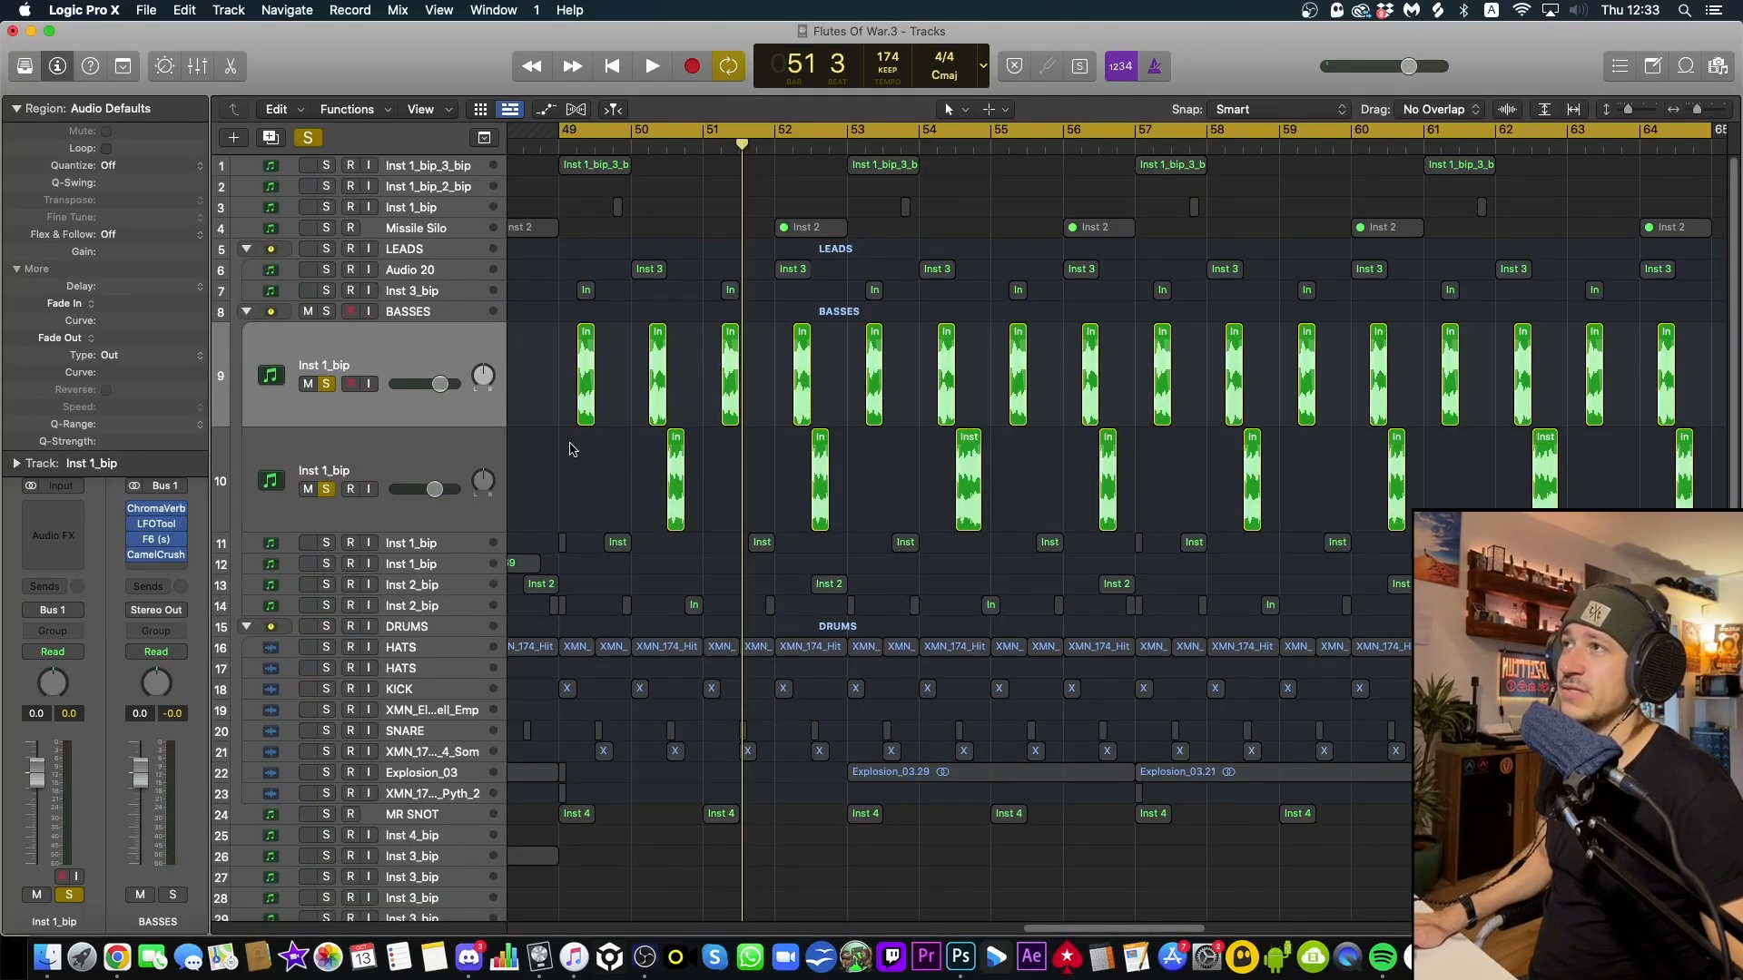
# Rename track 9 in the BASSES group as Wizard Slow
pyautogui.doubleClick(326, 360)
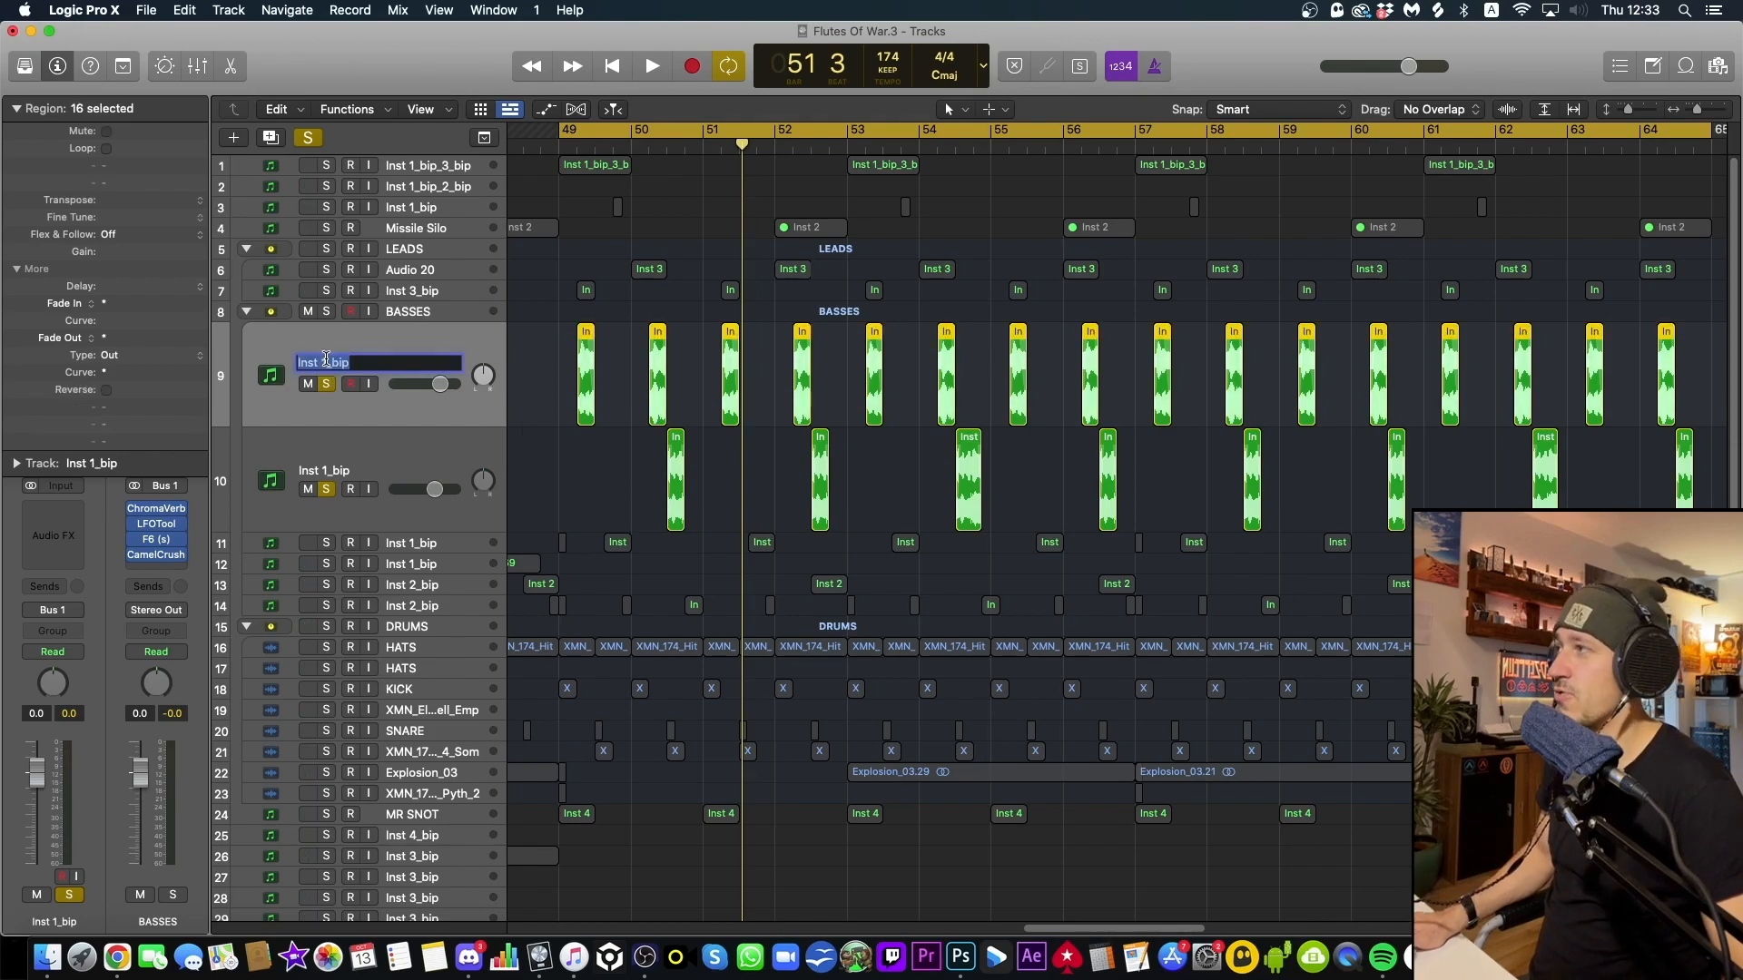
pyautogui.write('Wizard Sl')
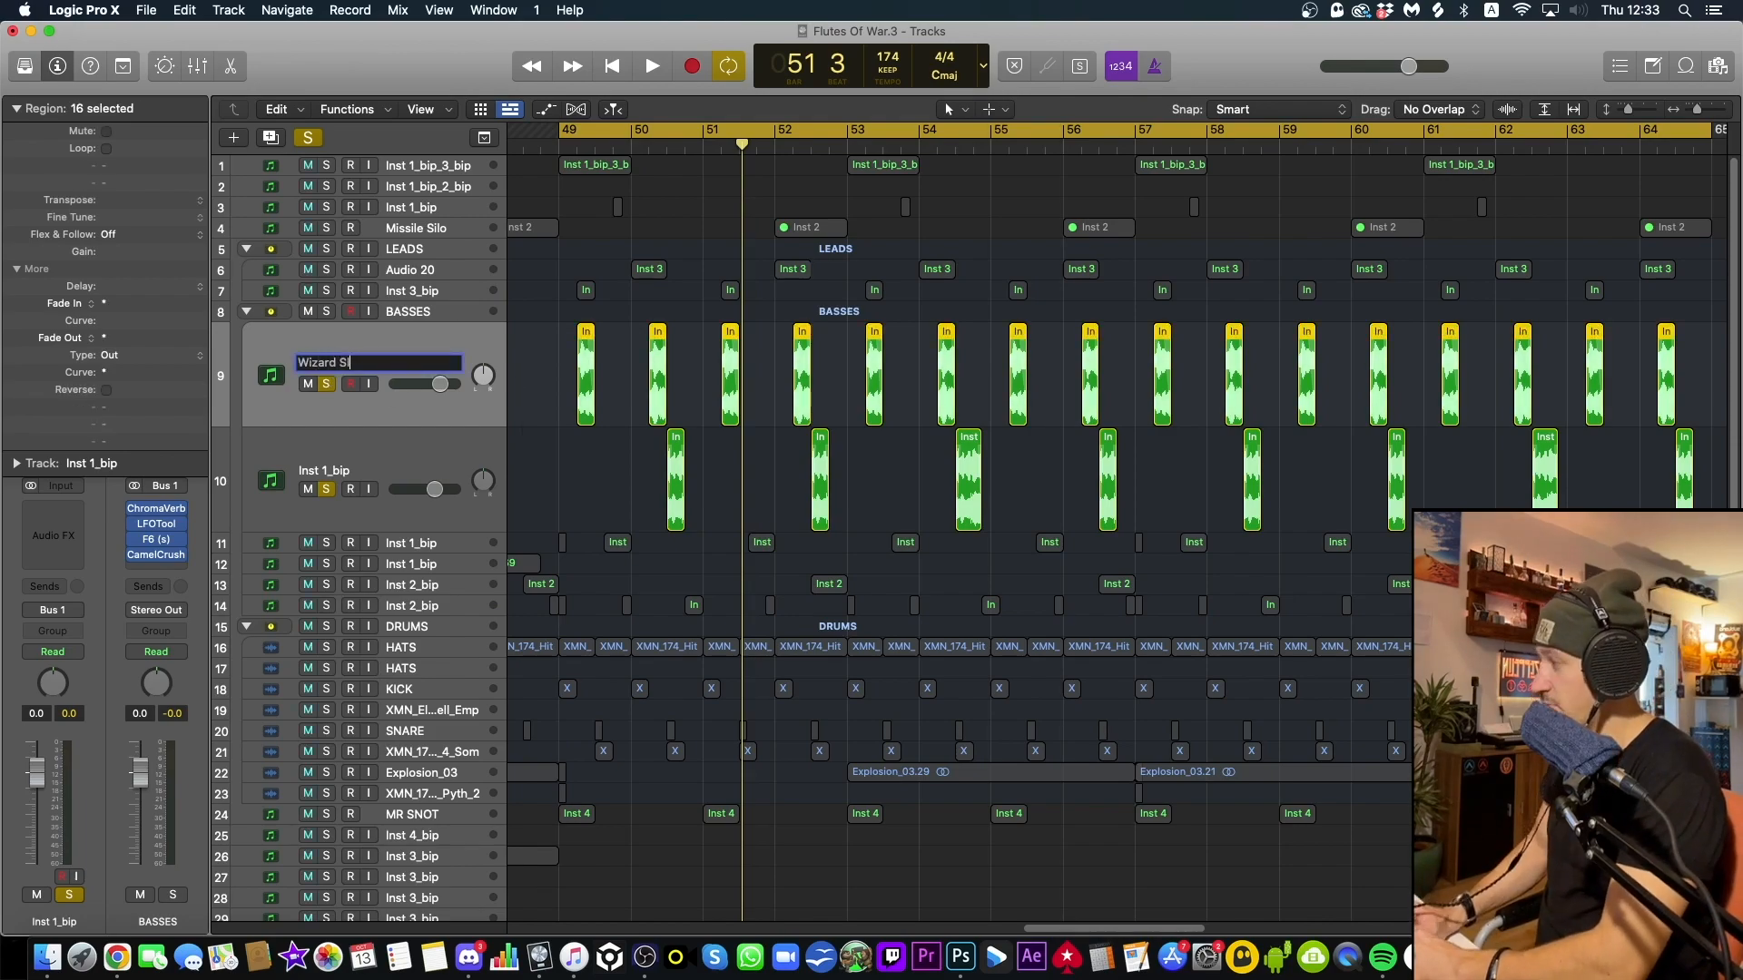
pyautogui.write('ow')
pyautogui.press('Return')
# Rename track 10 in the BASSES group as Wizard Fast
pyautogui.click(360, 481)
pyautogui.doubleClick(360, 474)
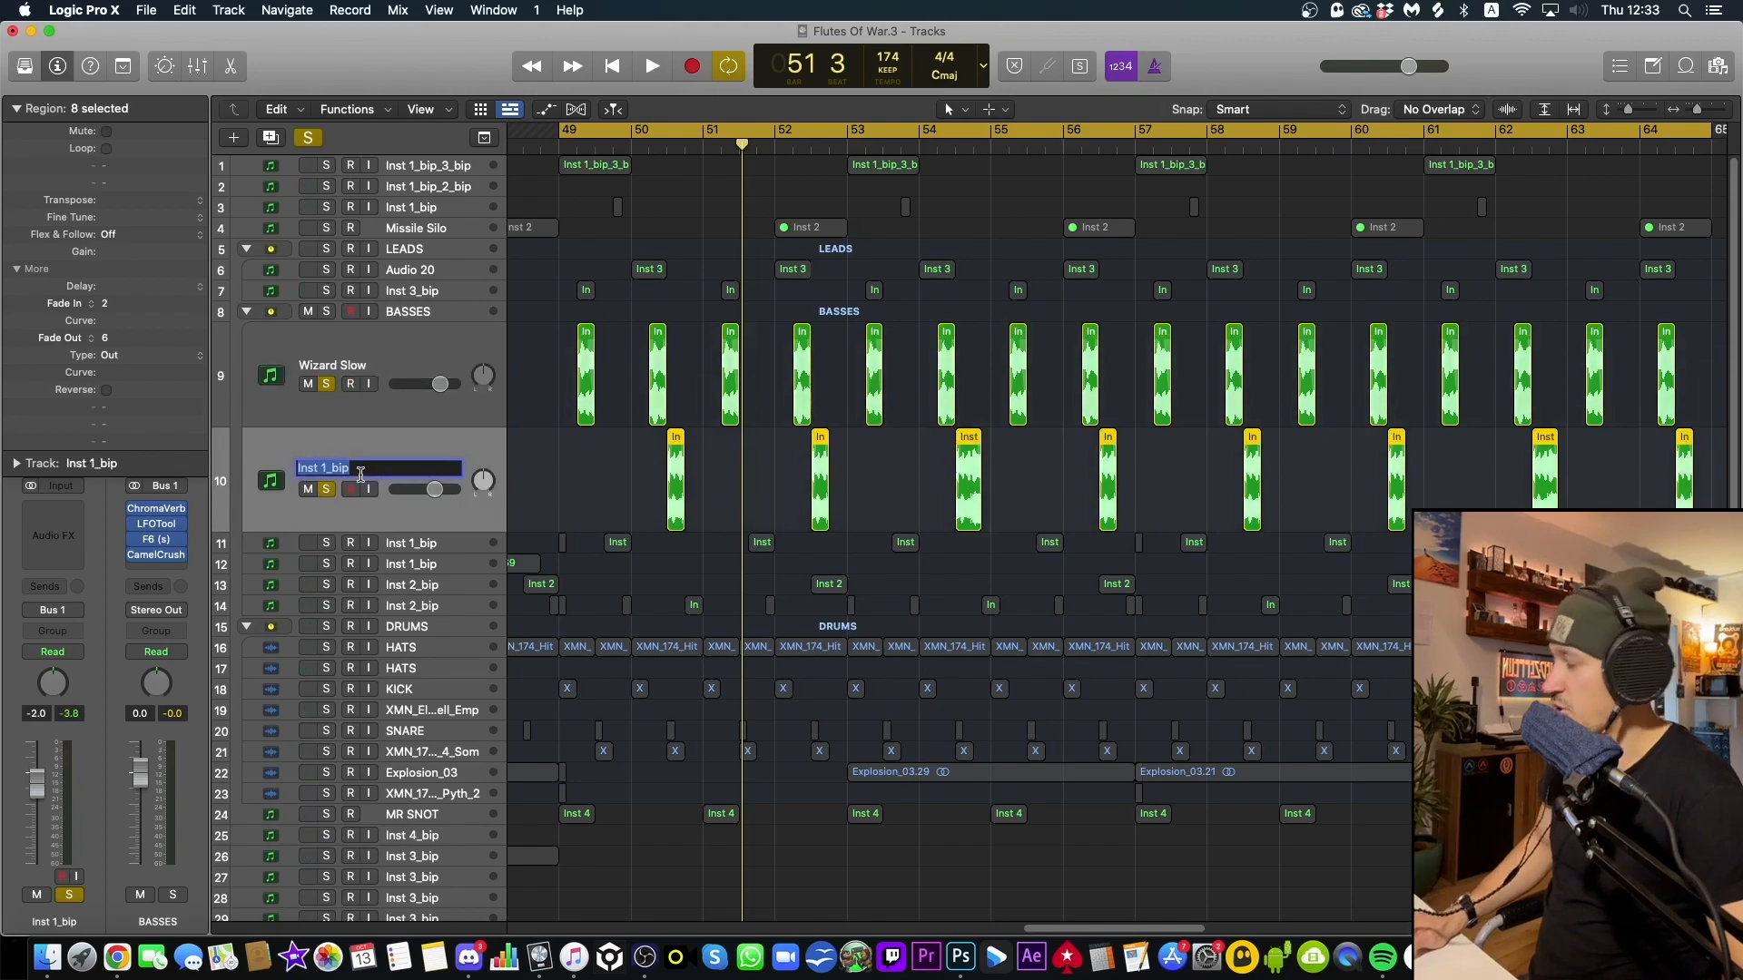
pyautogui.write('Wizard Fas')
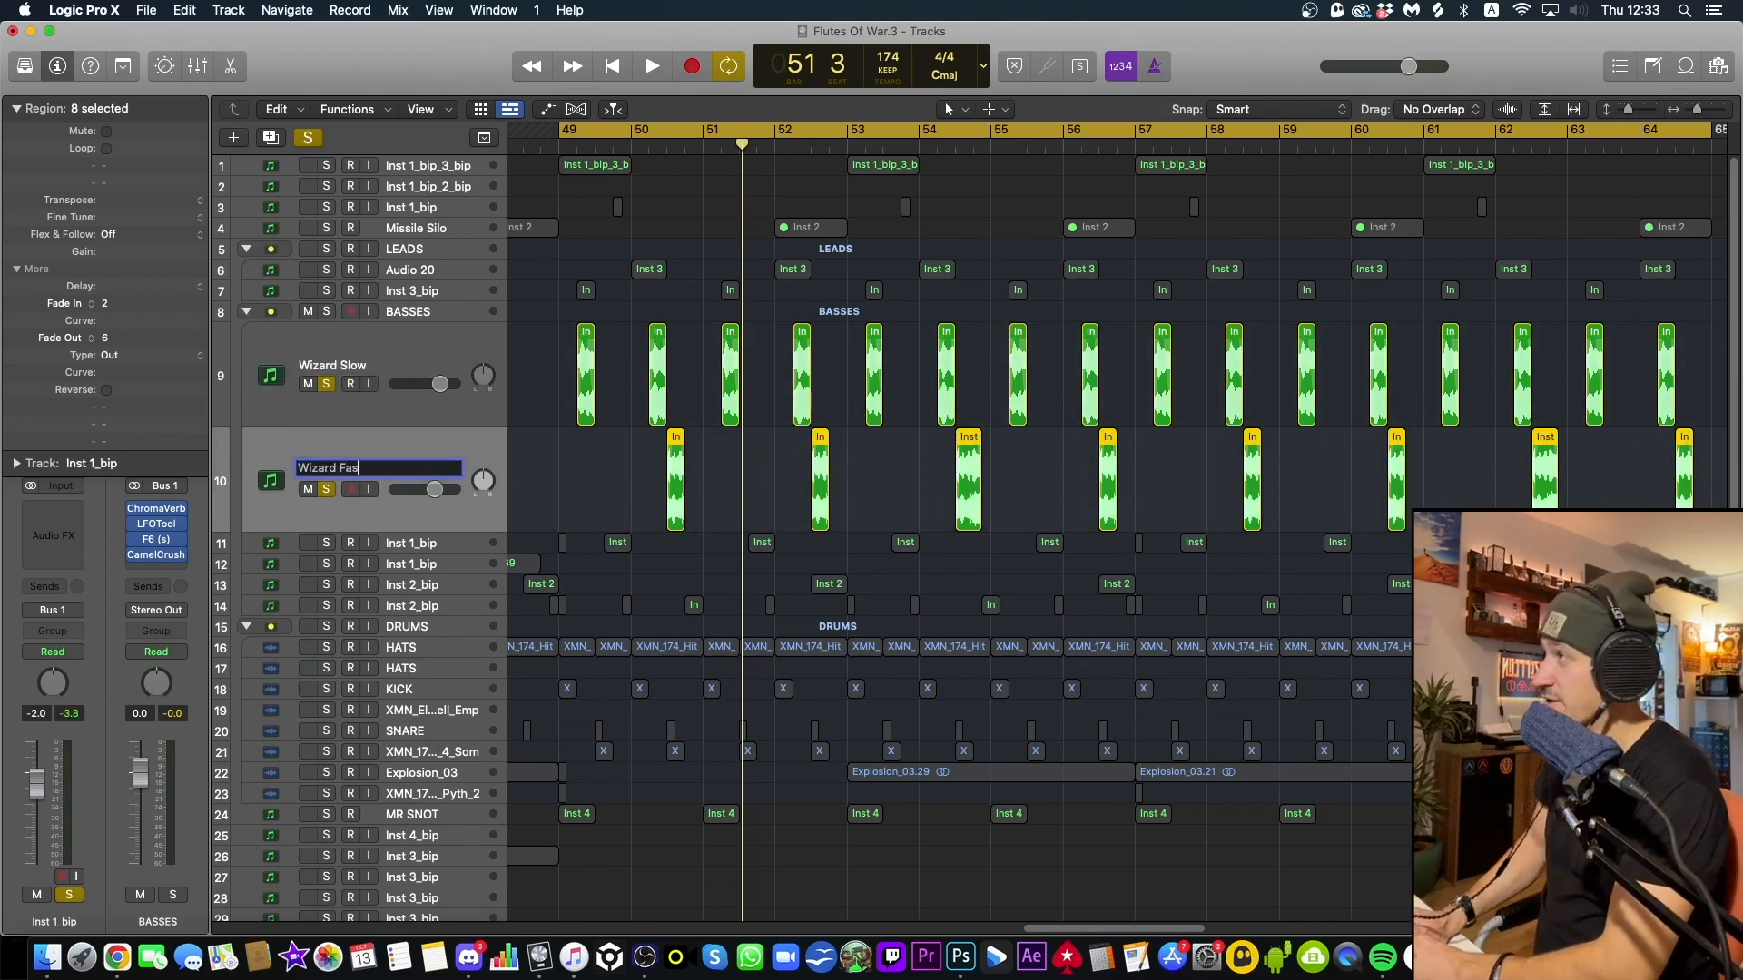
pyautogui.write('t')
pyautogui.press('Return')
# Clear the region selection and play the soloed Wizard Slow and Wizard Fast tracks together
pyautogui.click(627, 460)
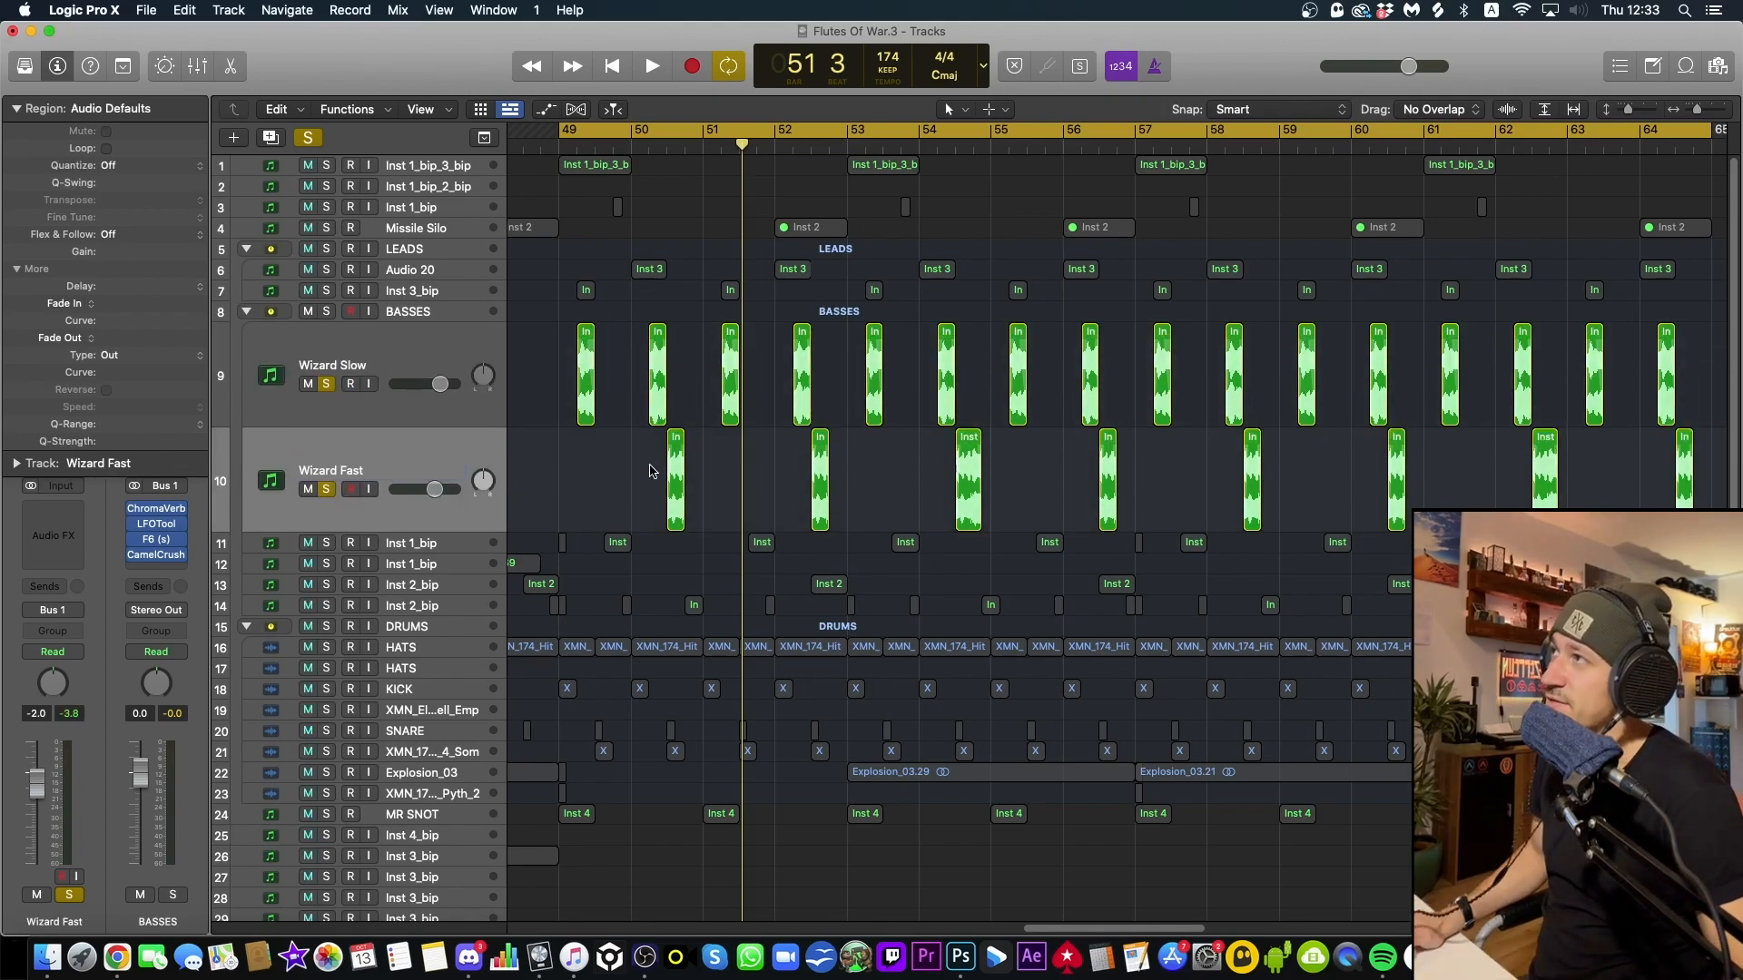
pyautogui.press('space')
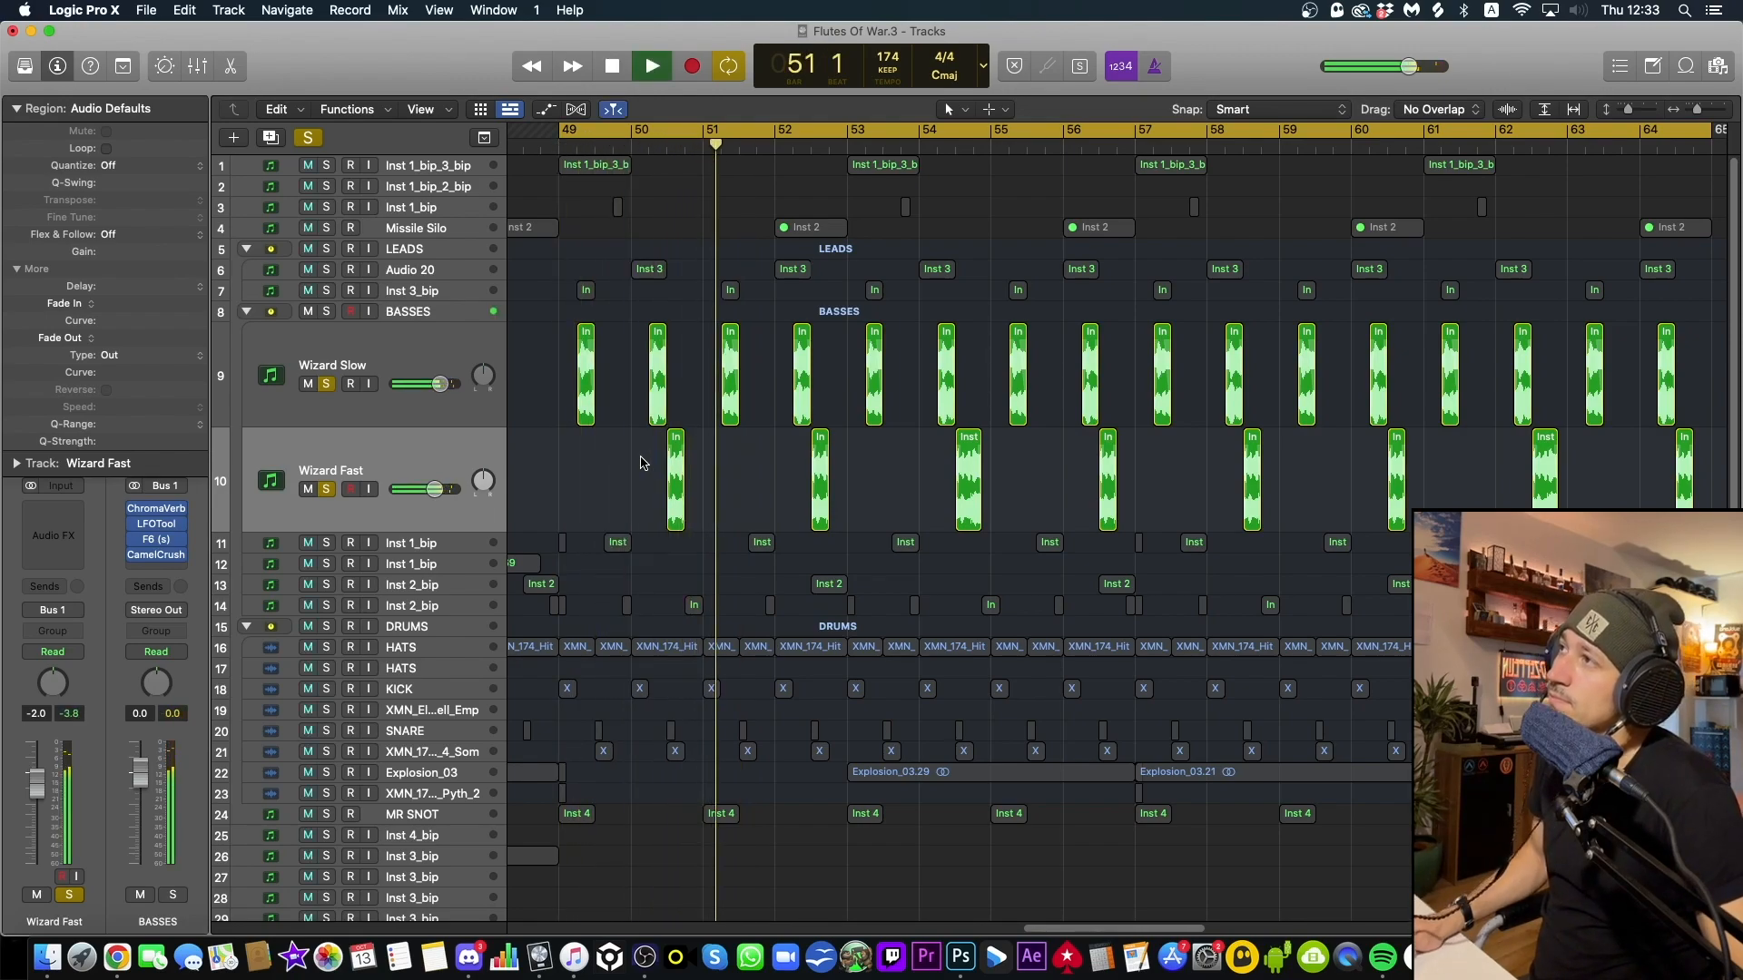
pyautogui.press('space')
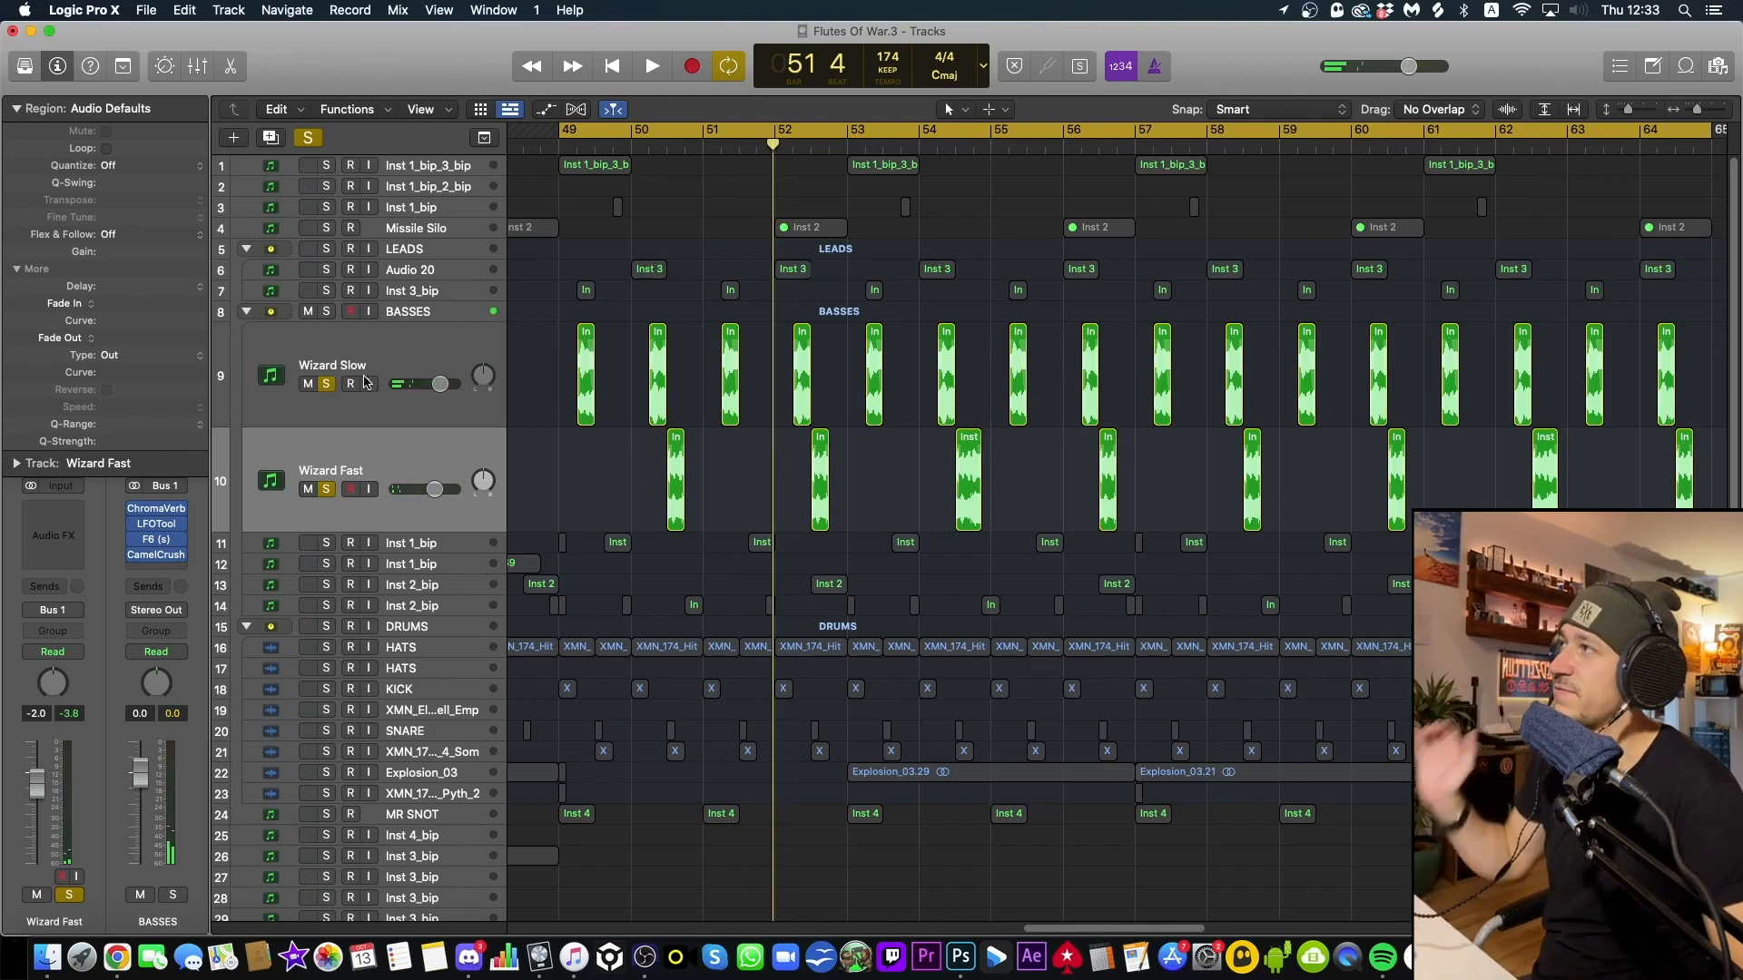
# Turn off solo on the Wizard Slow and Wizard Fast tracks and play them within the full mix
pyautogui.moveTo(328, 384); pyautogui.dragTo(324, 472)
pyautogui.press('space')
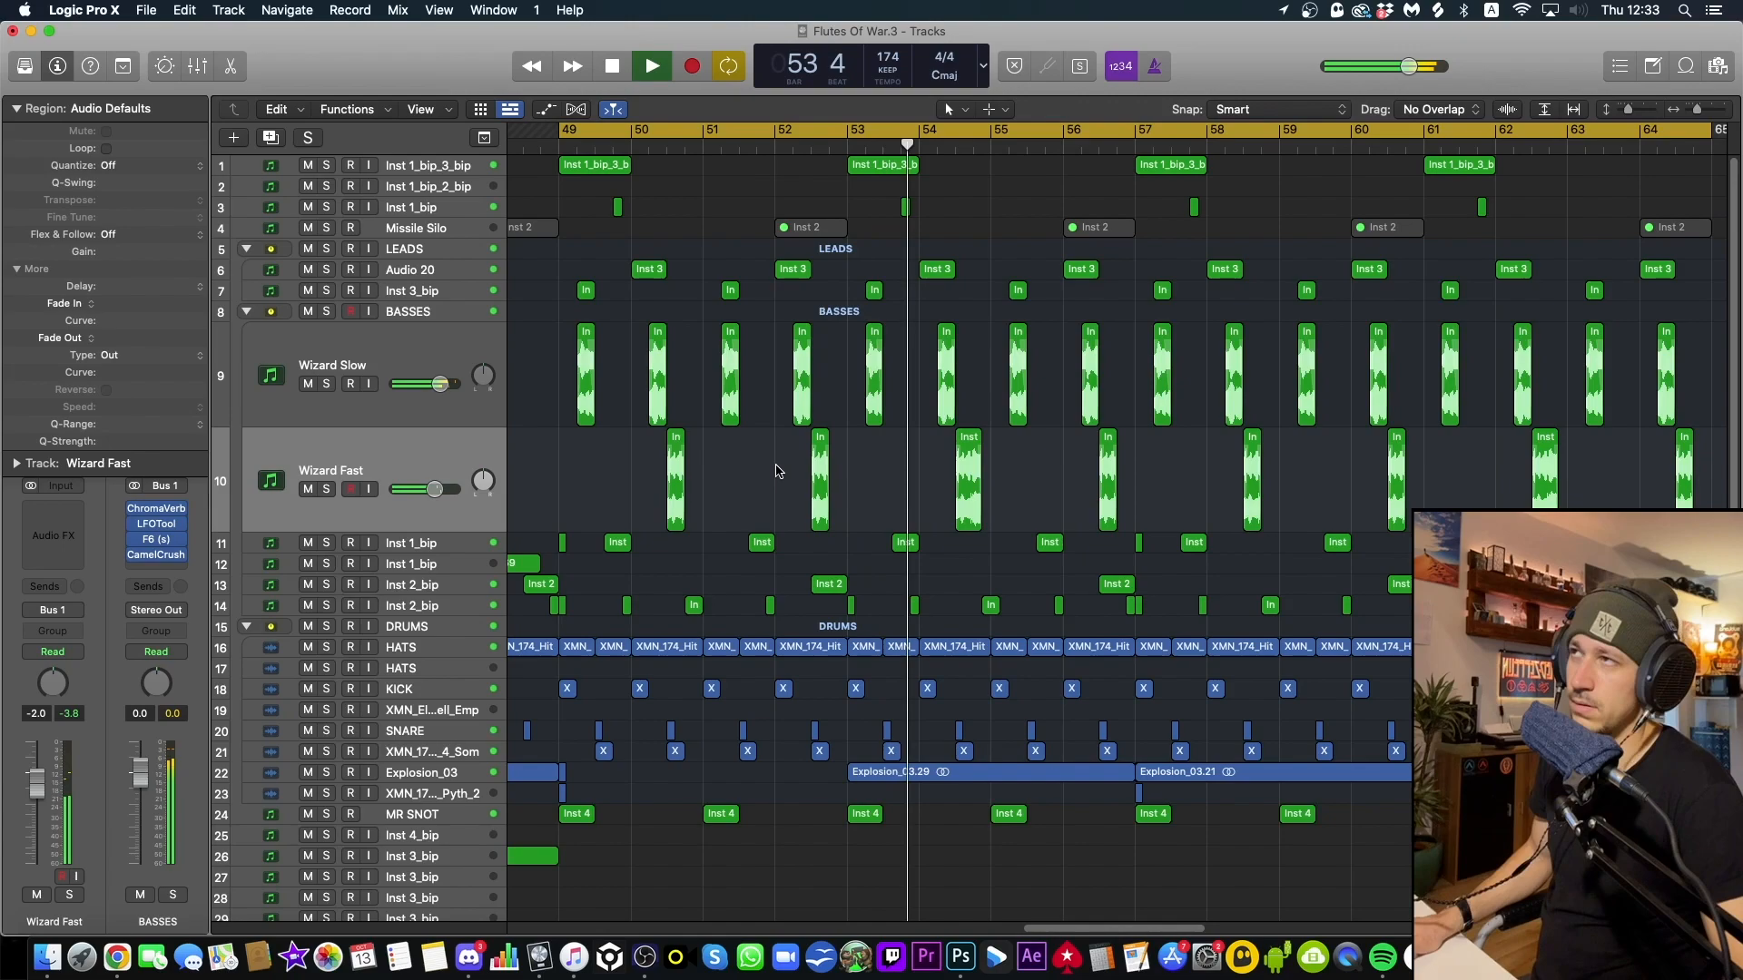
pyautogui.press('space')
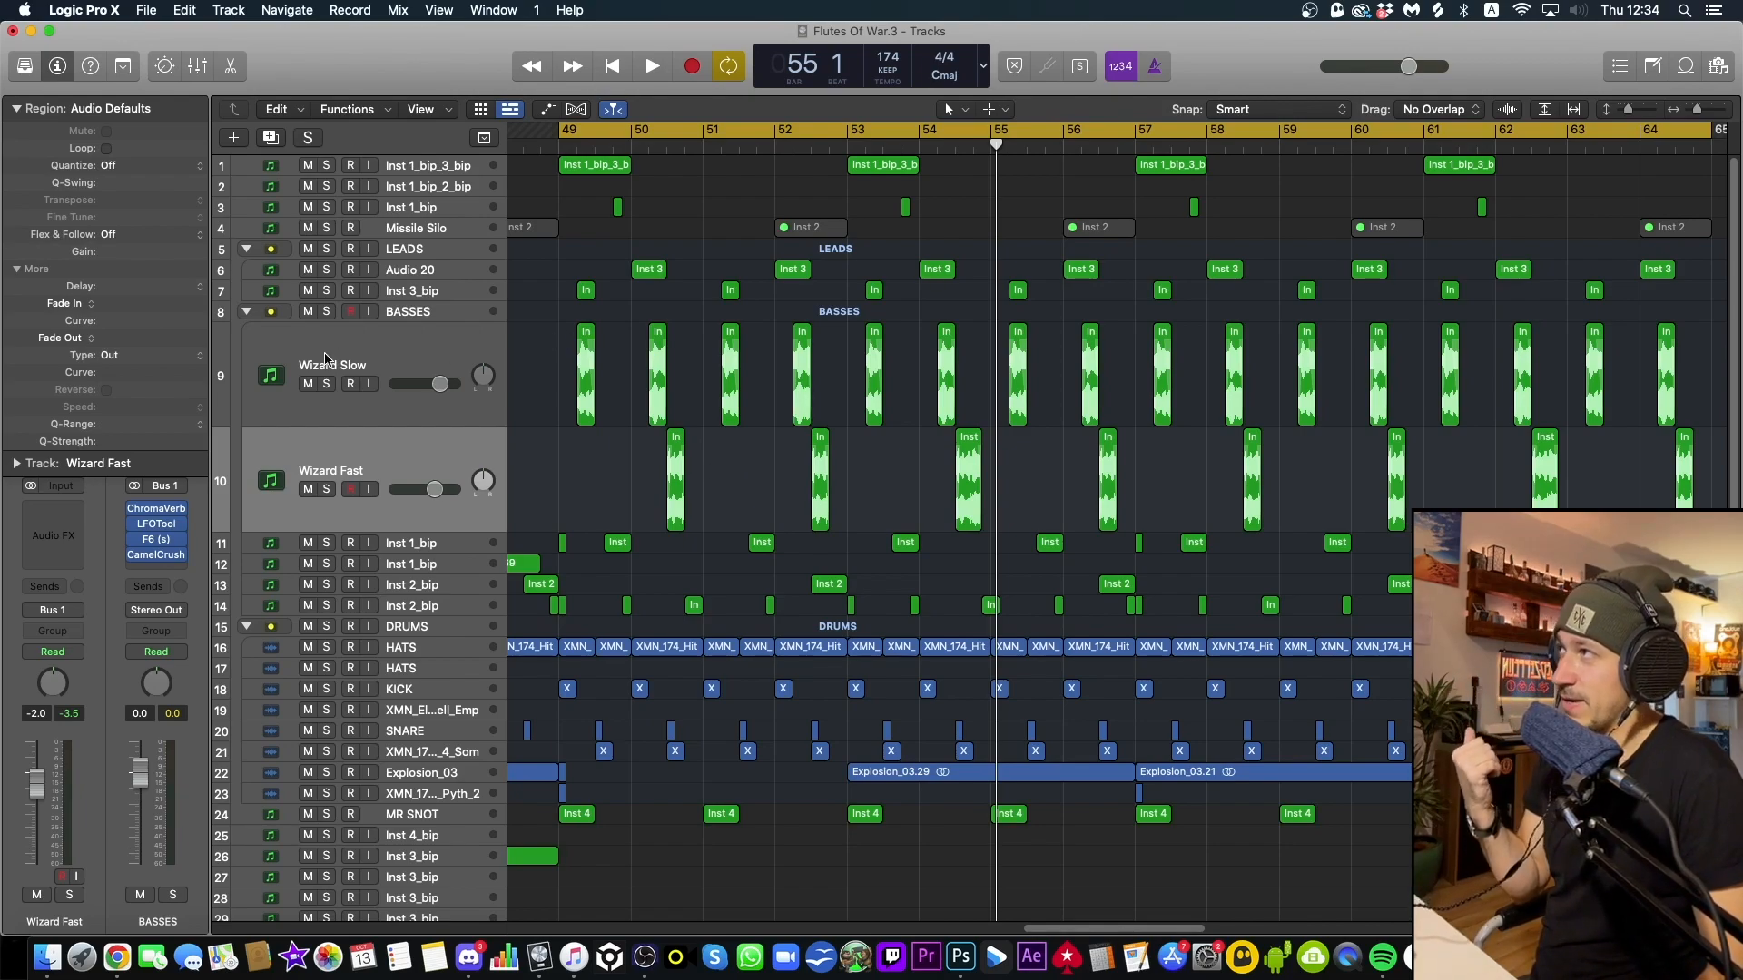
# Solo the Wizard Slow track and audition its first region at bar 49
pyautogui.click(326, 385)
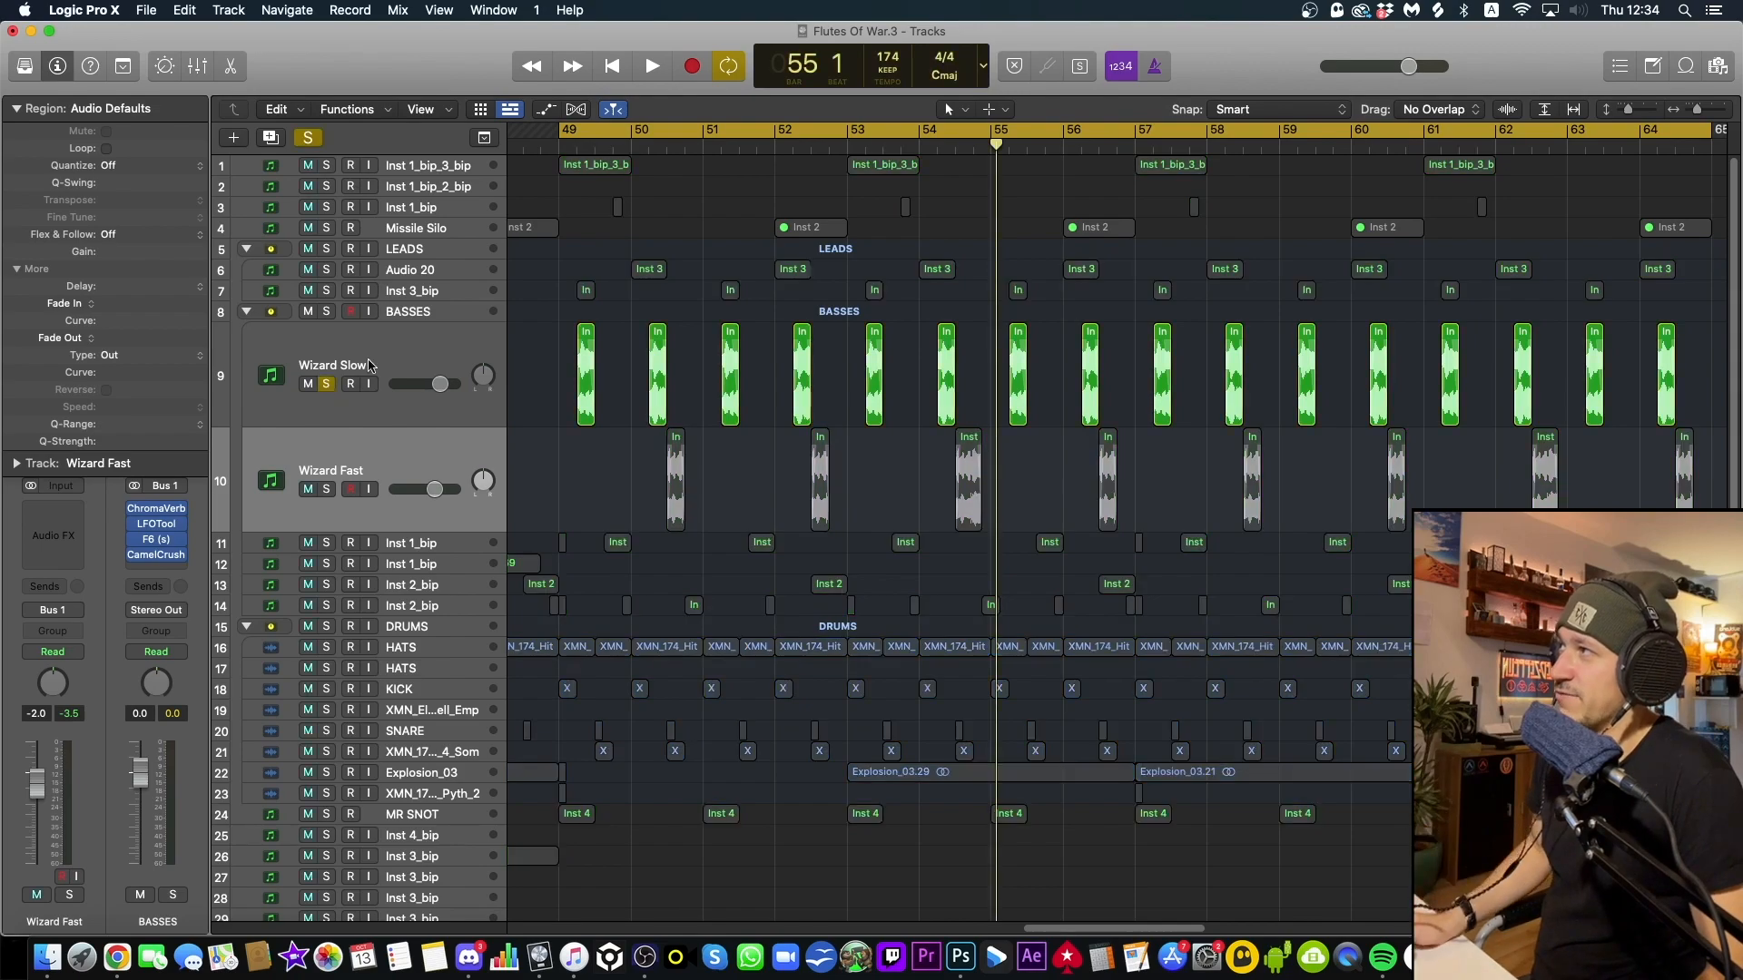
pyautogui.click(432, 345)
pyautogui.click(586, 363)
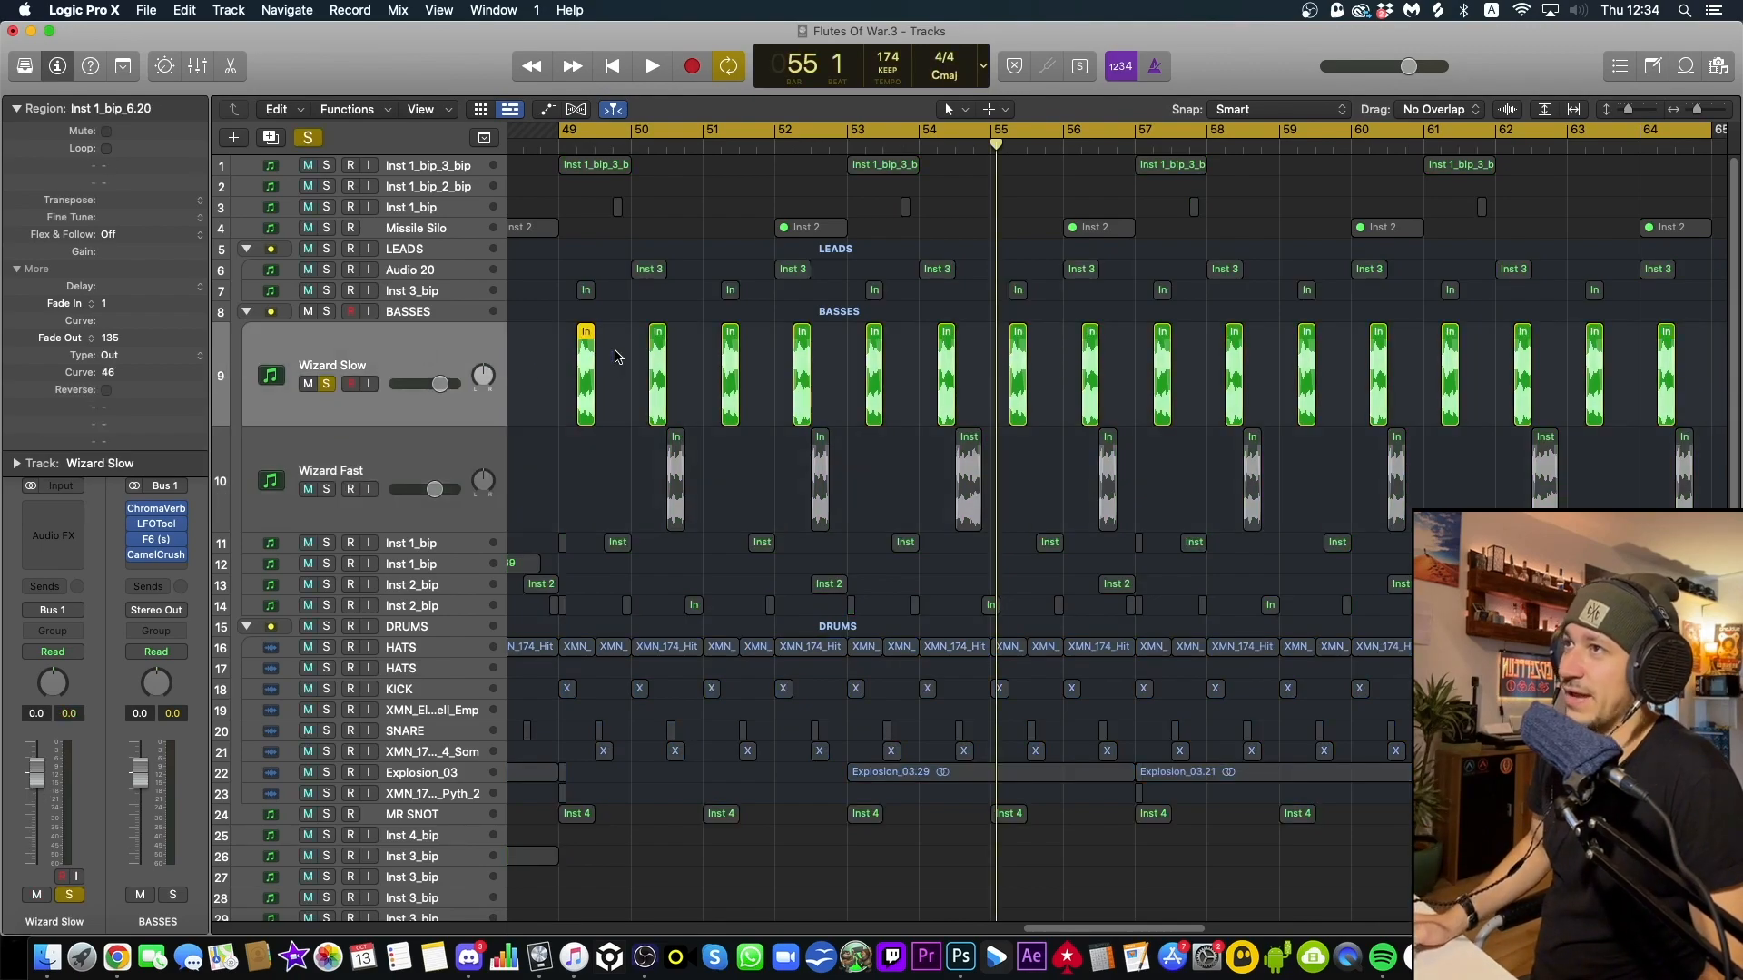
pyautogui.press('space')
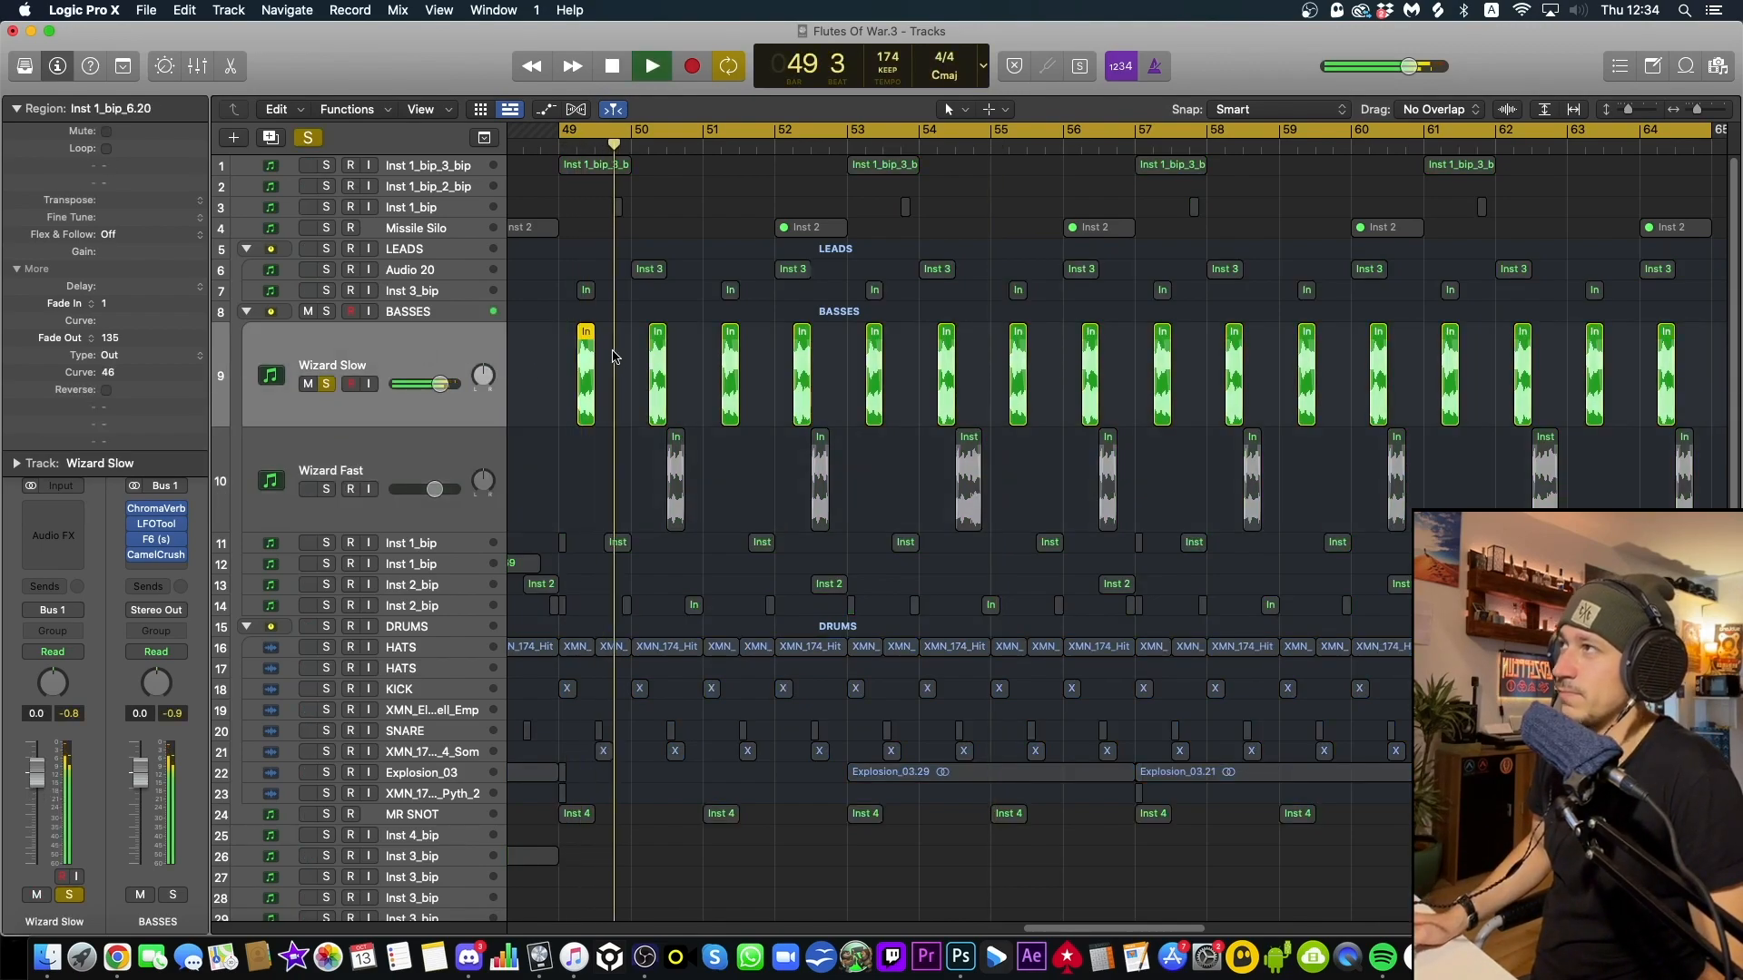
pyautogui.press('space')
# Bounce the first Wizard Slow region in bar 49 in place onto a new track
pyautogui.moveTo(613, 351); pyautogui.dragTo(577, 361)
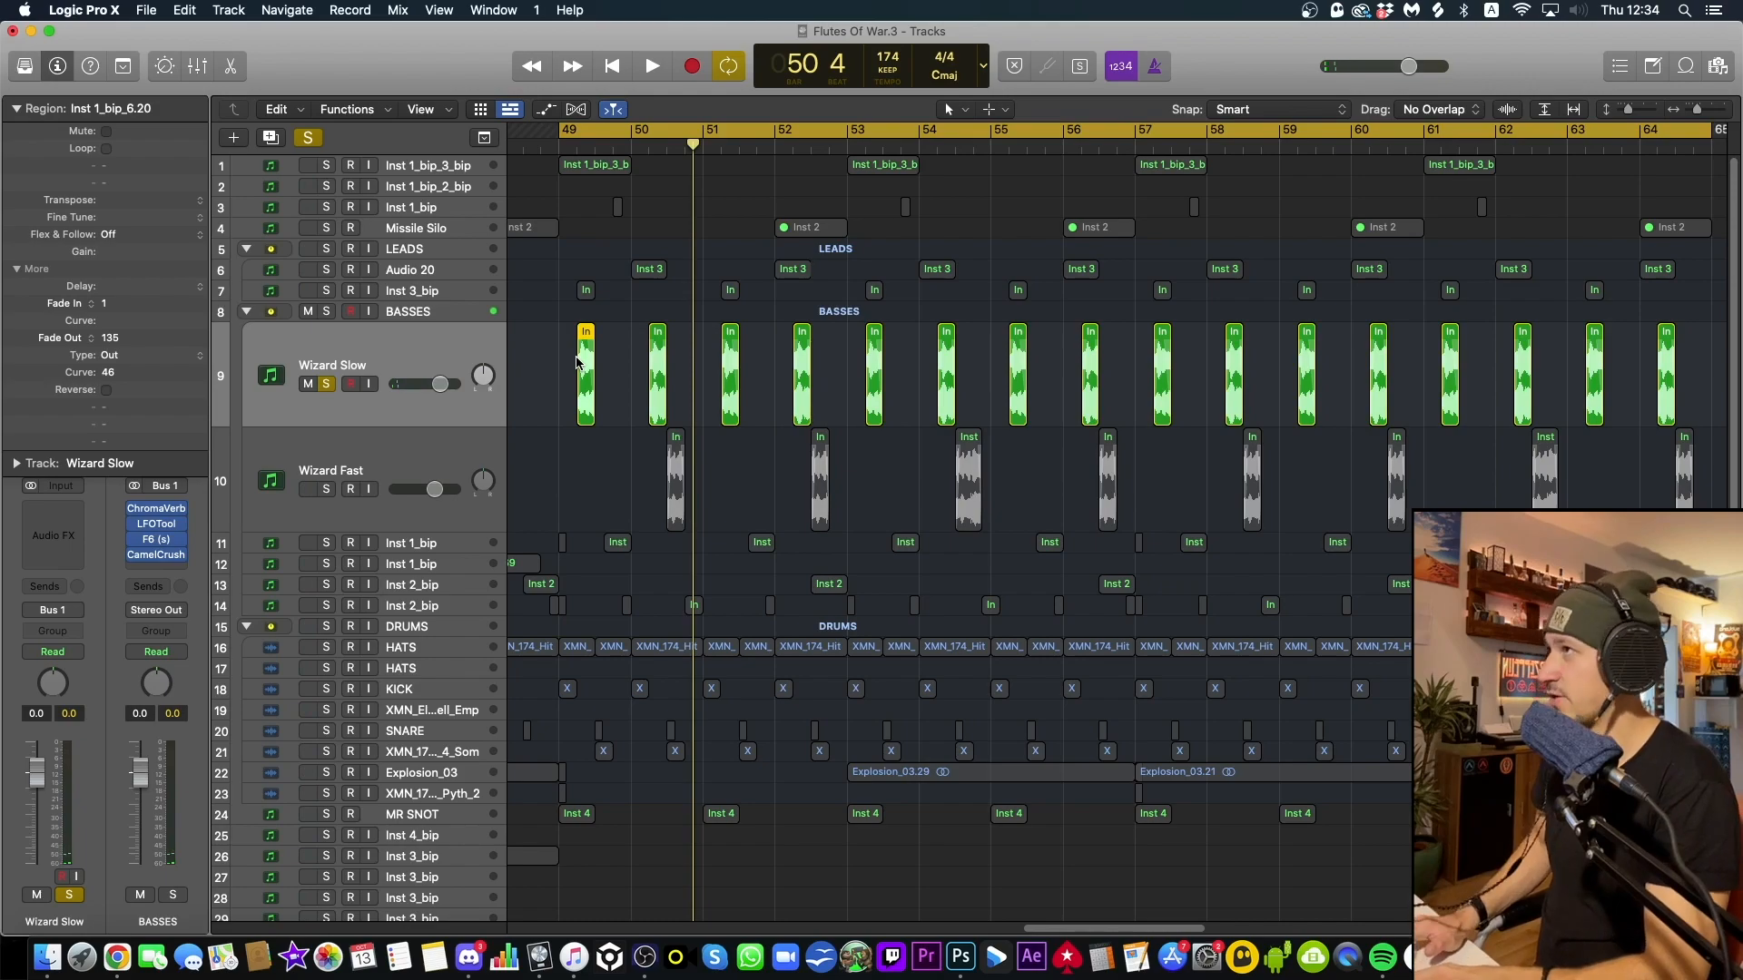
pyautogui.hotkey('ctrl', 'b')
pyautogui.press('Return')
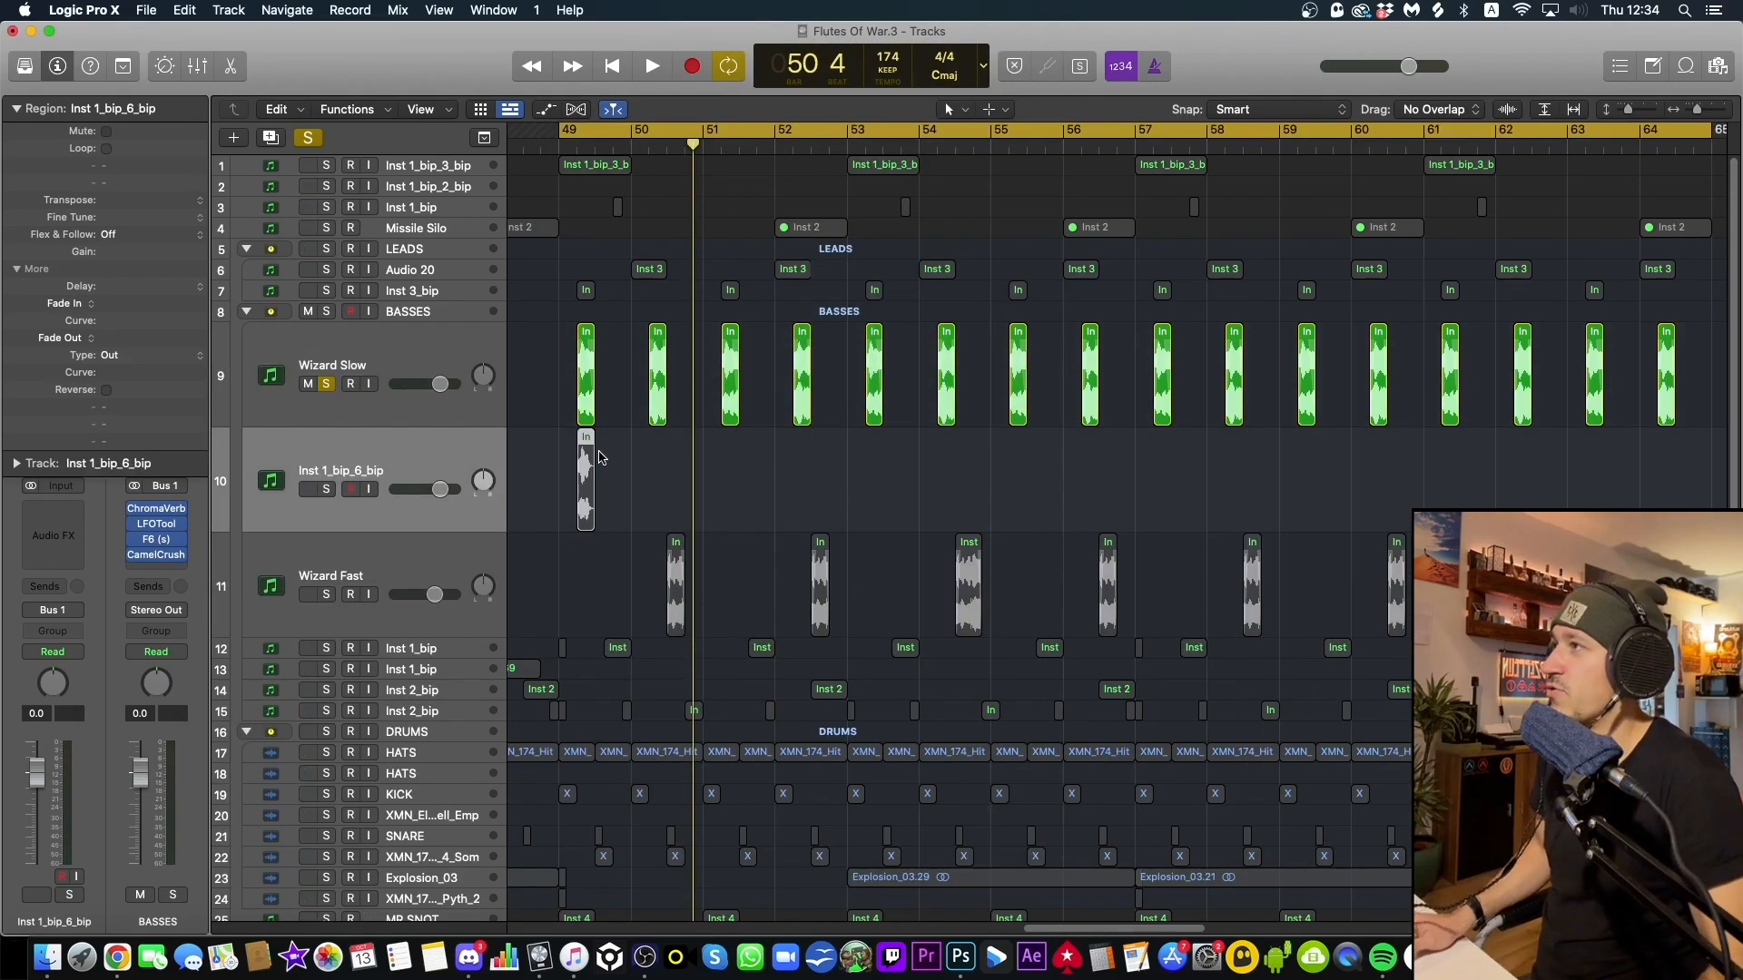
pyautogui.click(600, 457)
# Turn off solo on Wizard Slow, then solo and play the newly bounced track below it
pyautogui.click(326, 384)
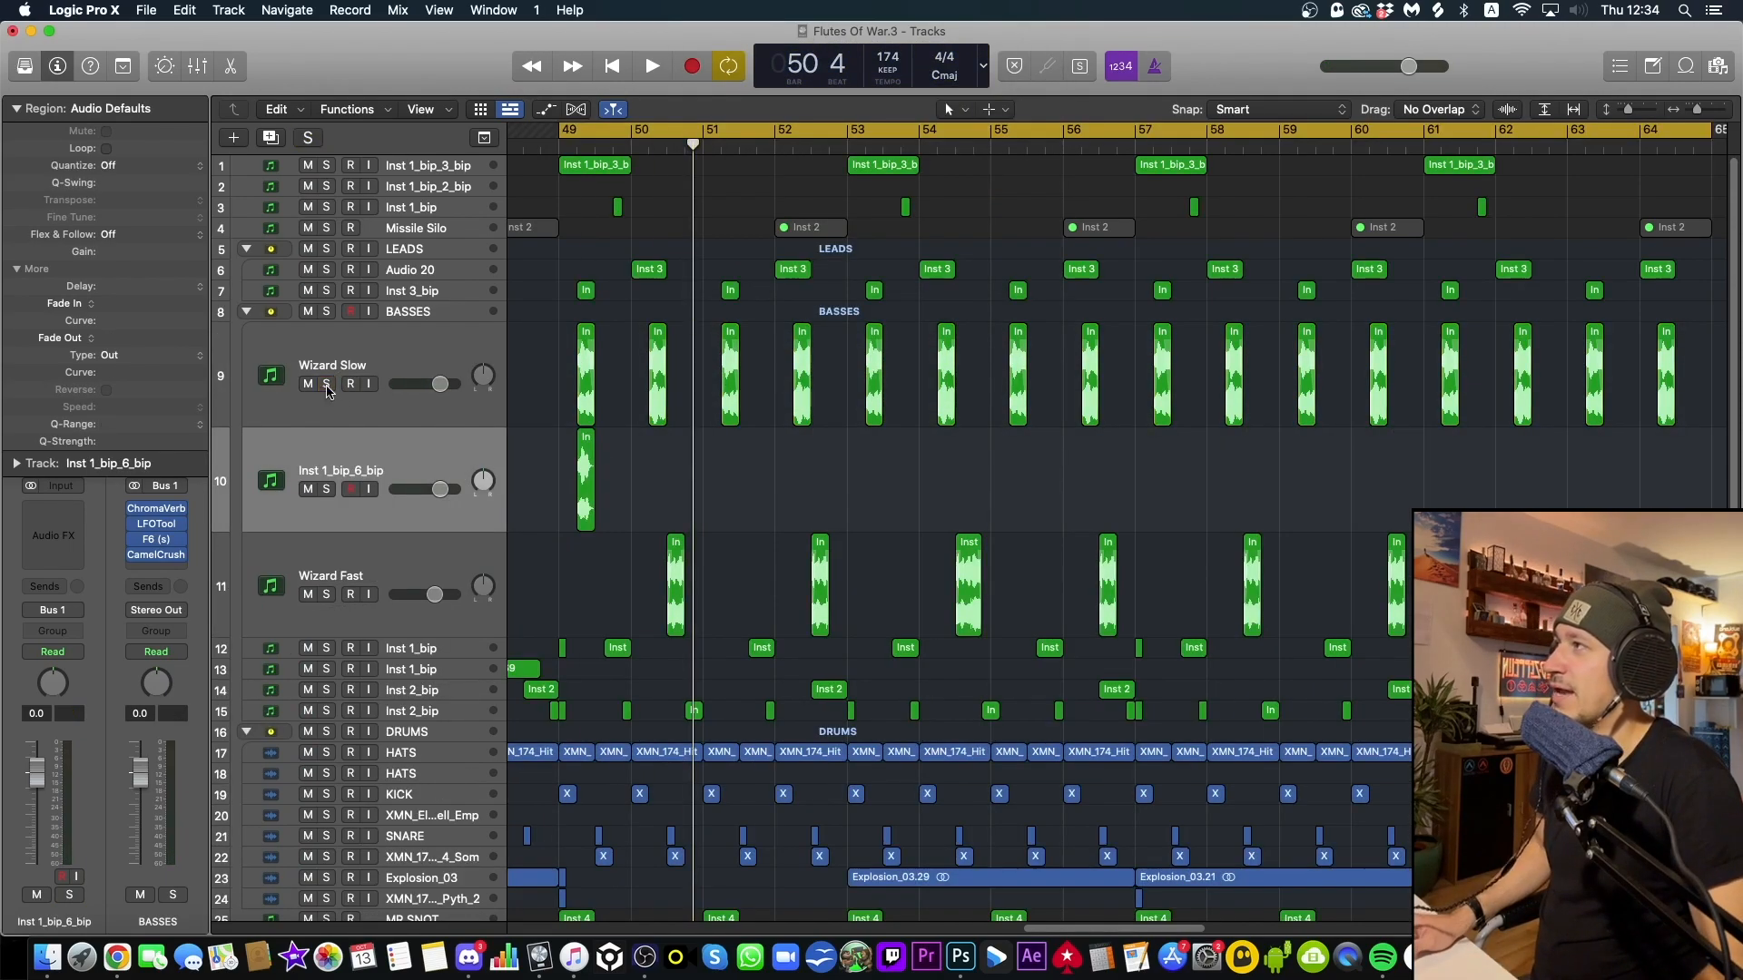
pyautogui.click(326, 489)
pyautogui.click(359, 471)
pyautogui.click(631, 473)
pyautogui.press('space')
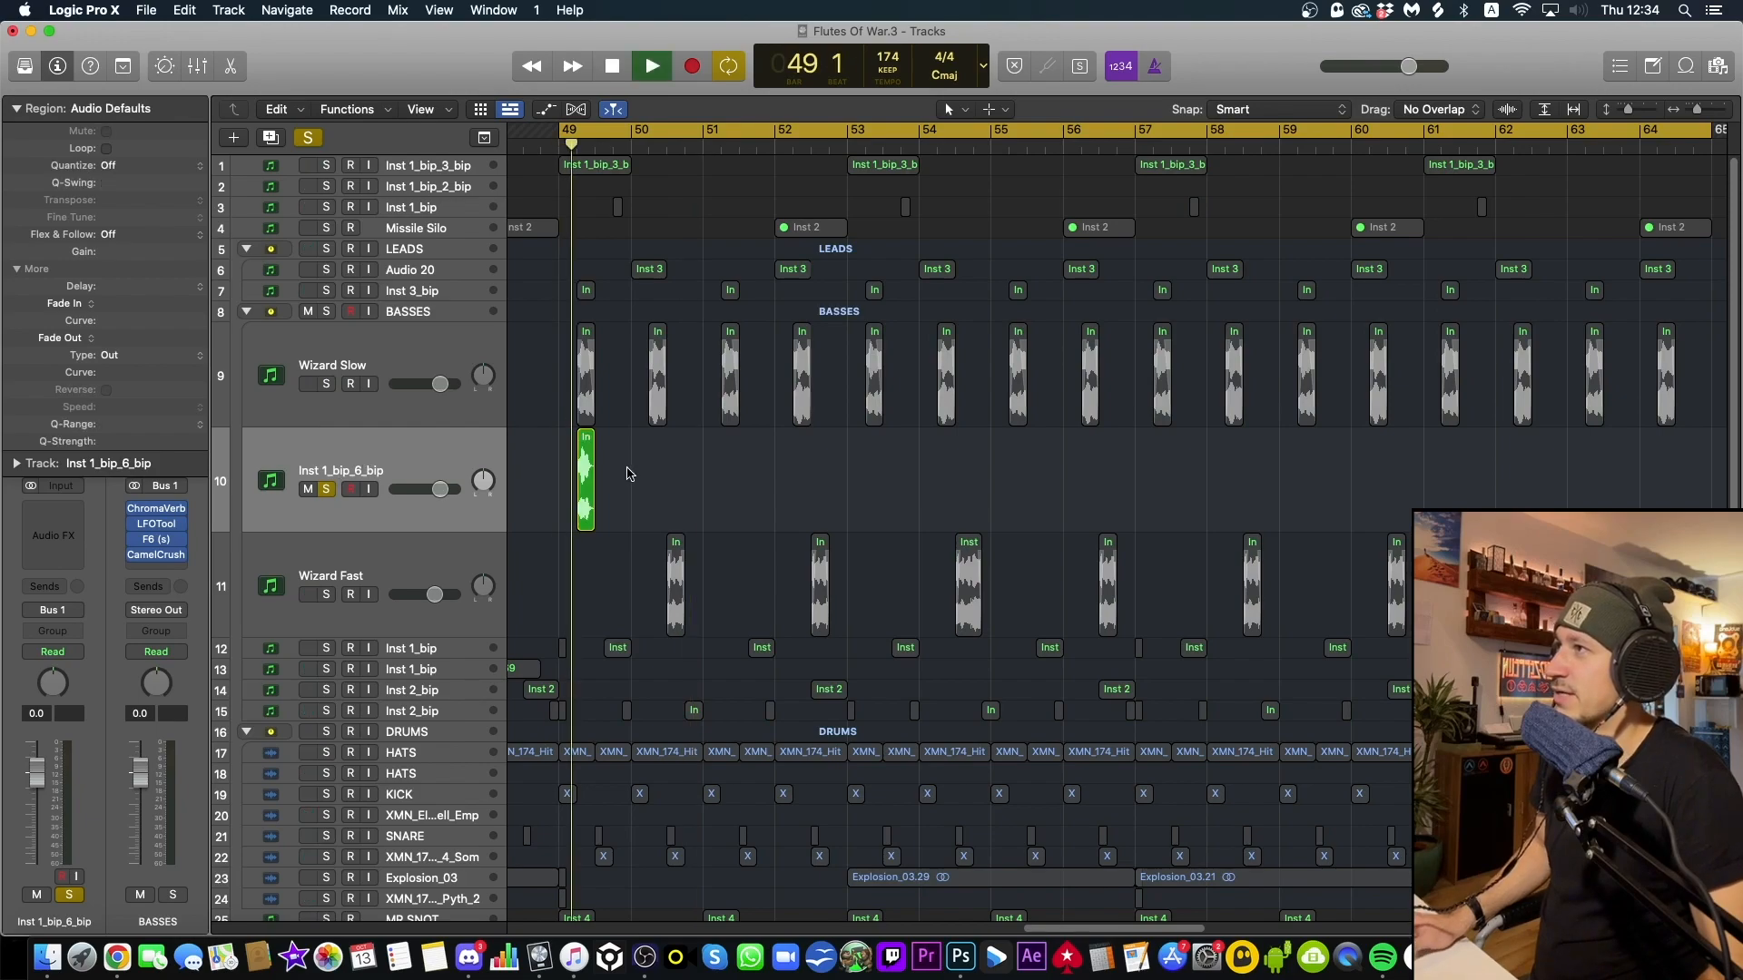
# Insert Noise Engineering's Ruina effect on the bounced track
pyautogui.click(41, 513)
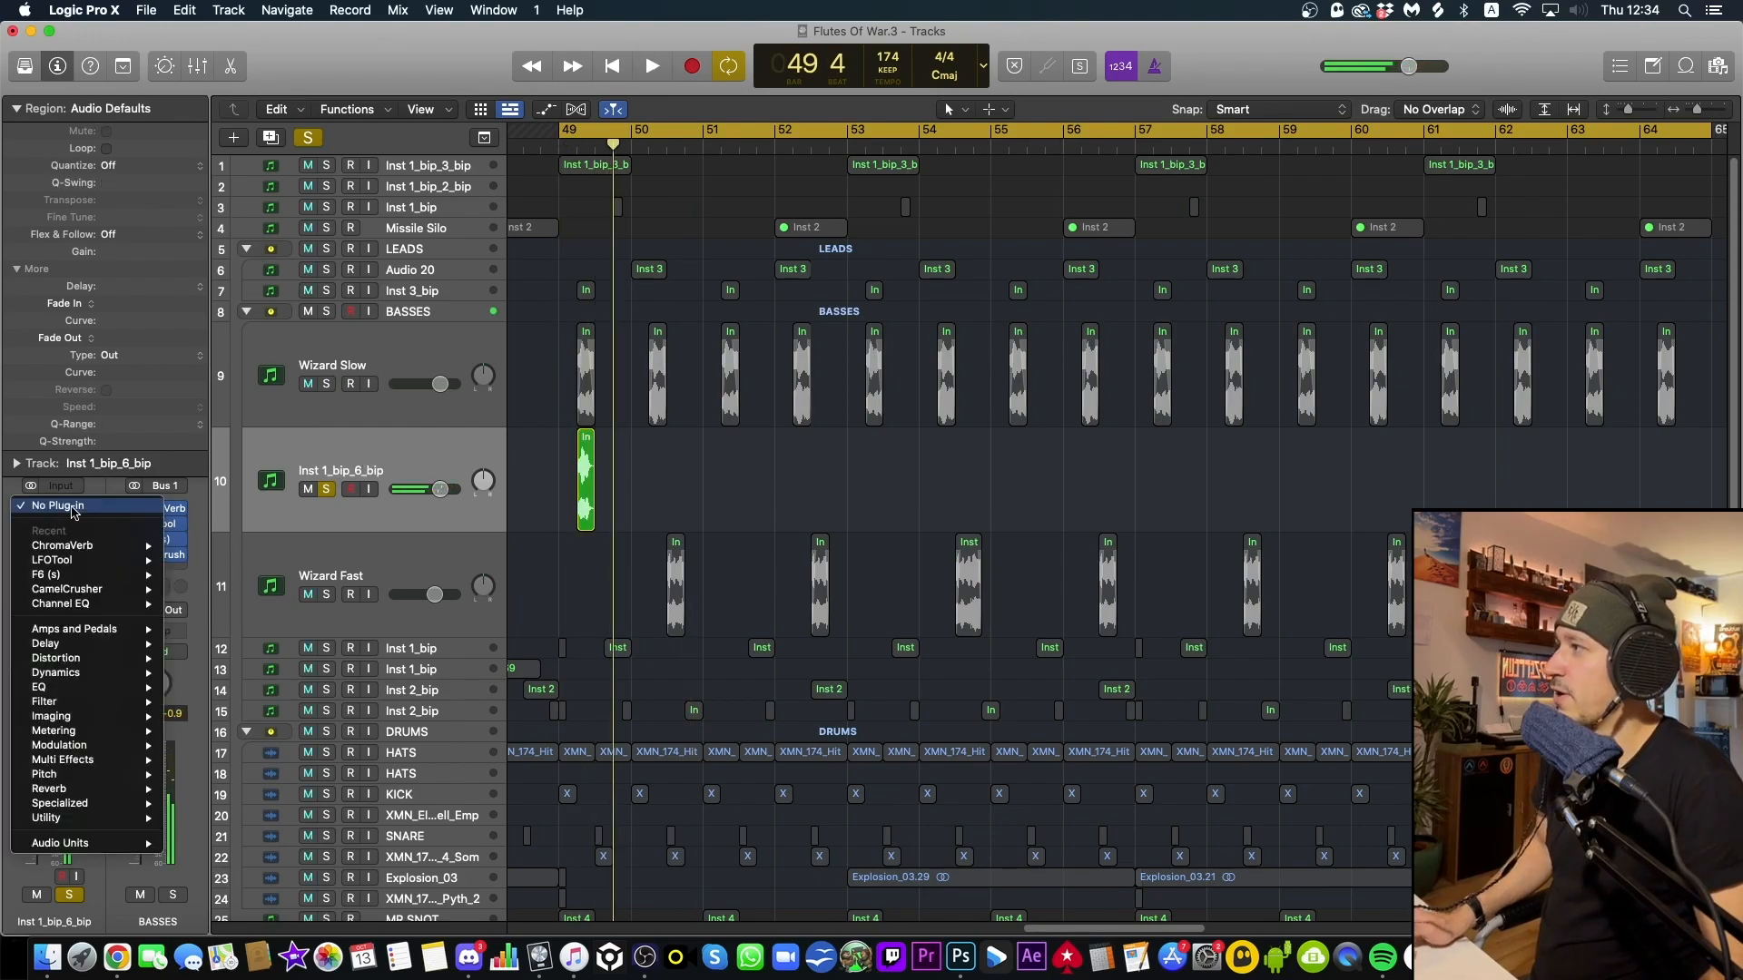
pyautogui.moveTo(63, 844)
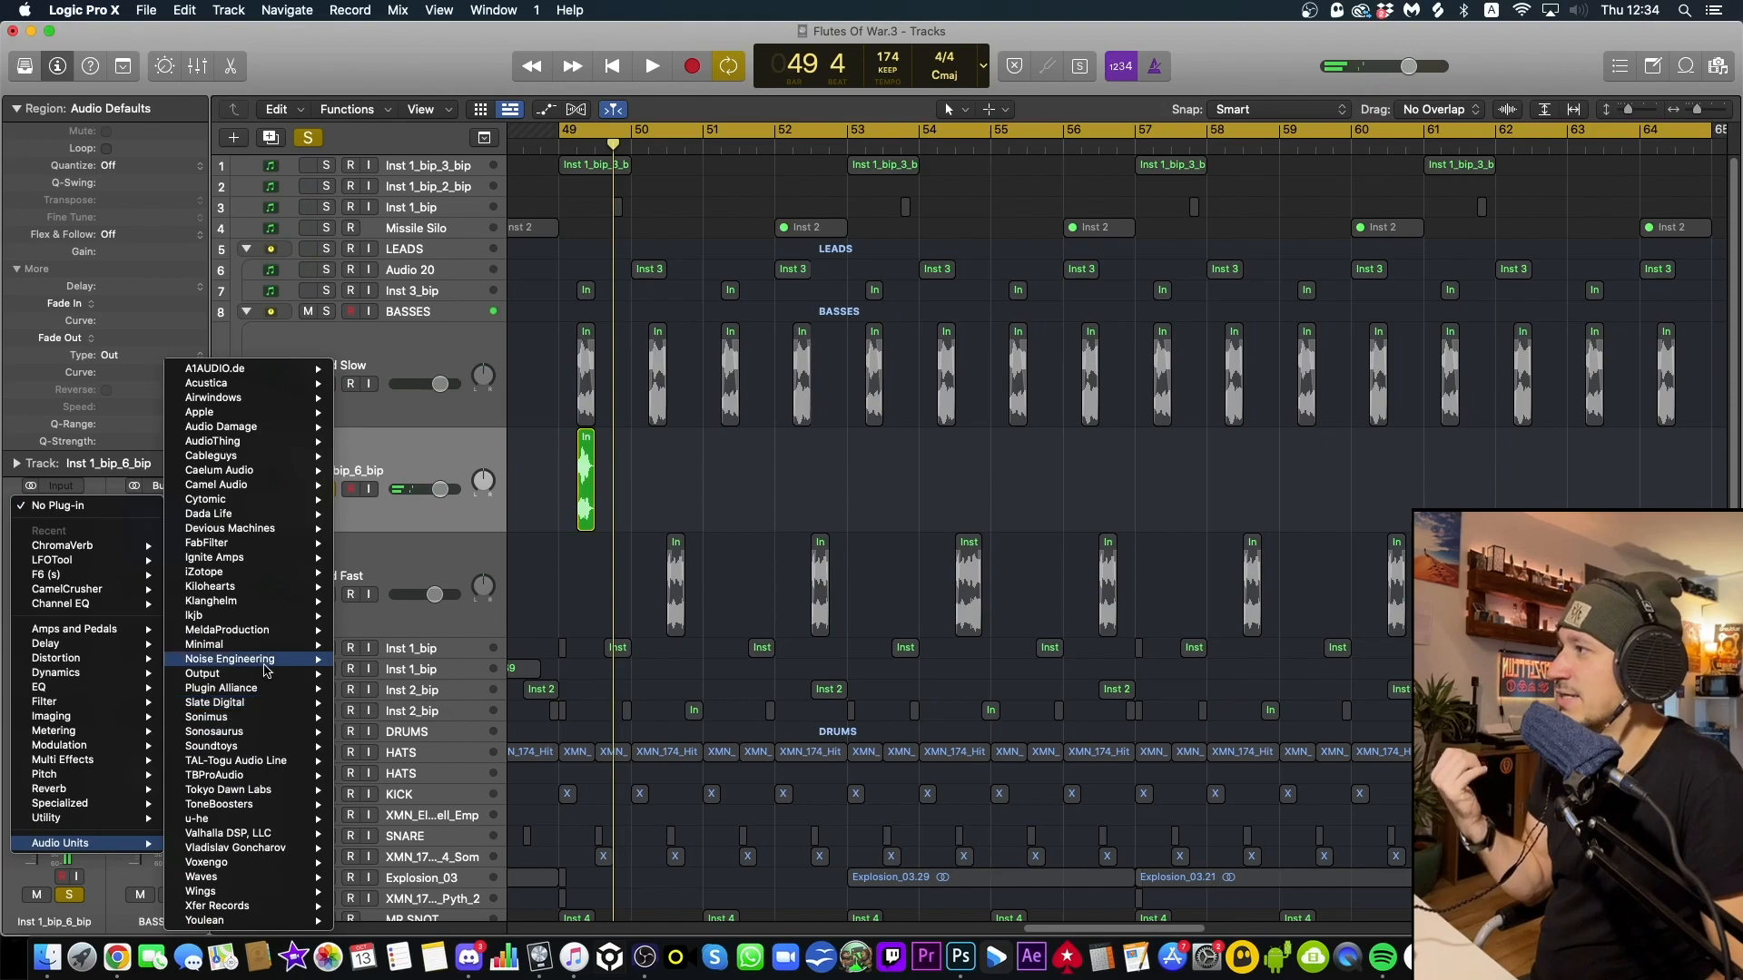
pyautogui.moveTo(299, 668)
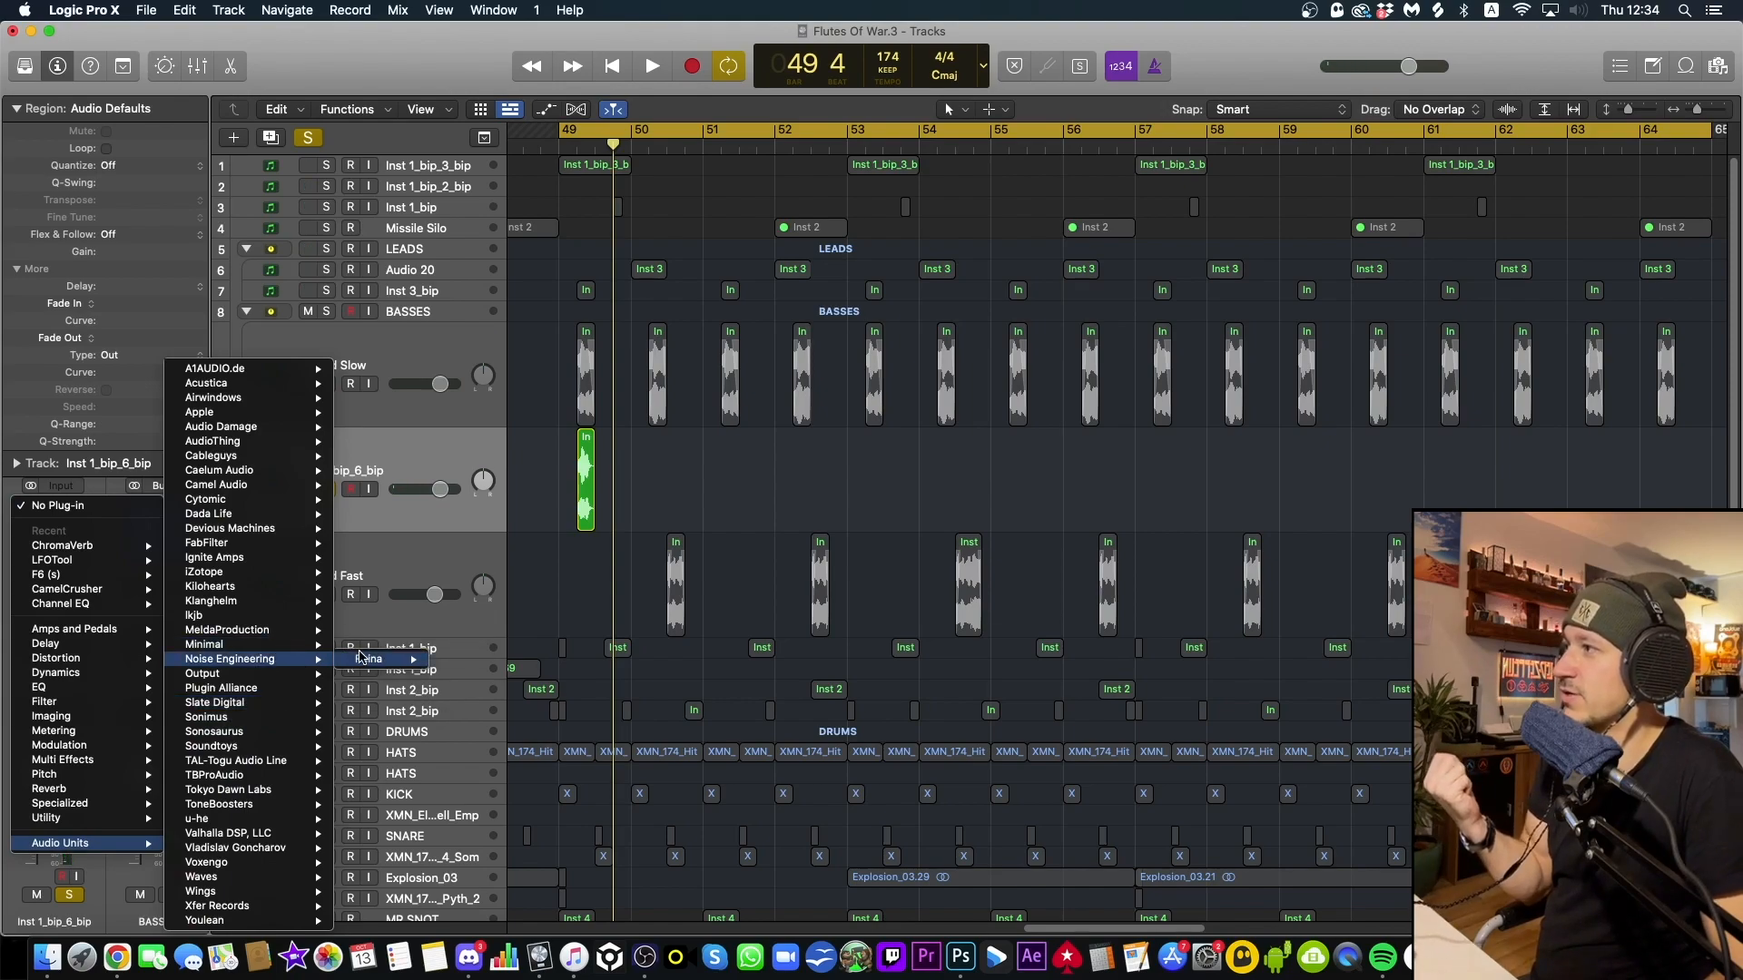
pyautogui.click(367, 659)
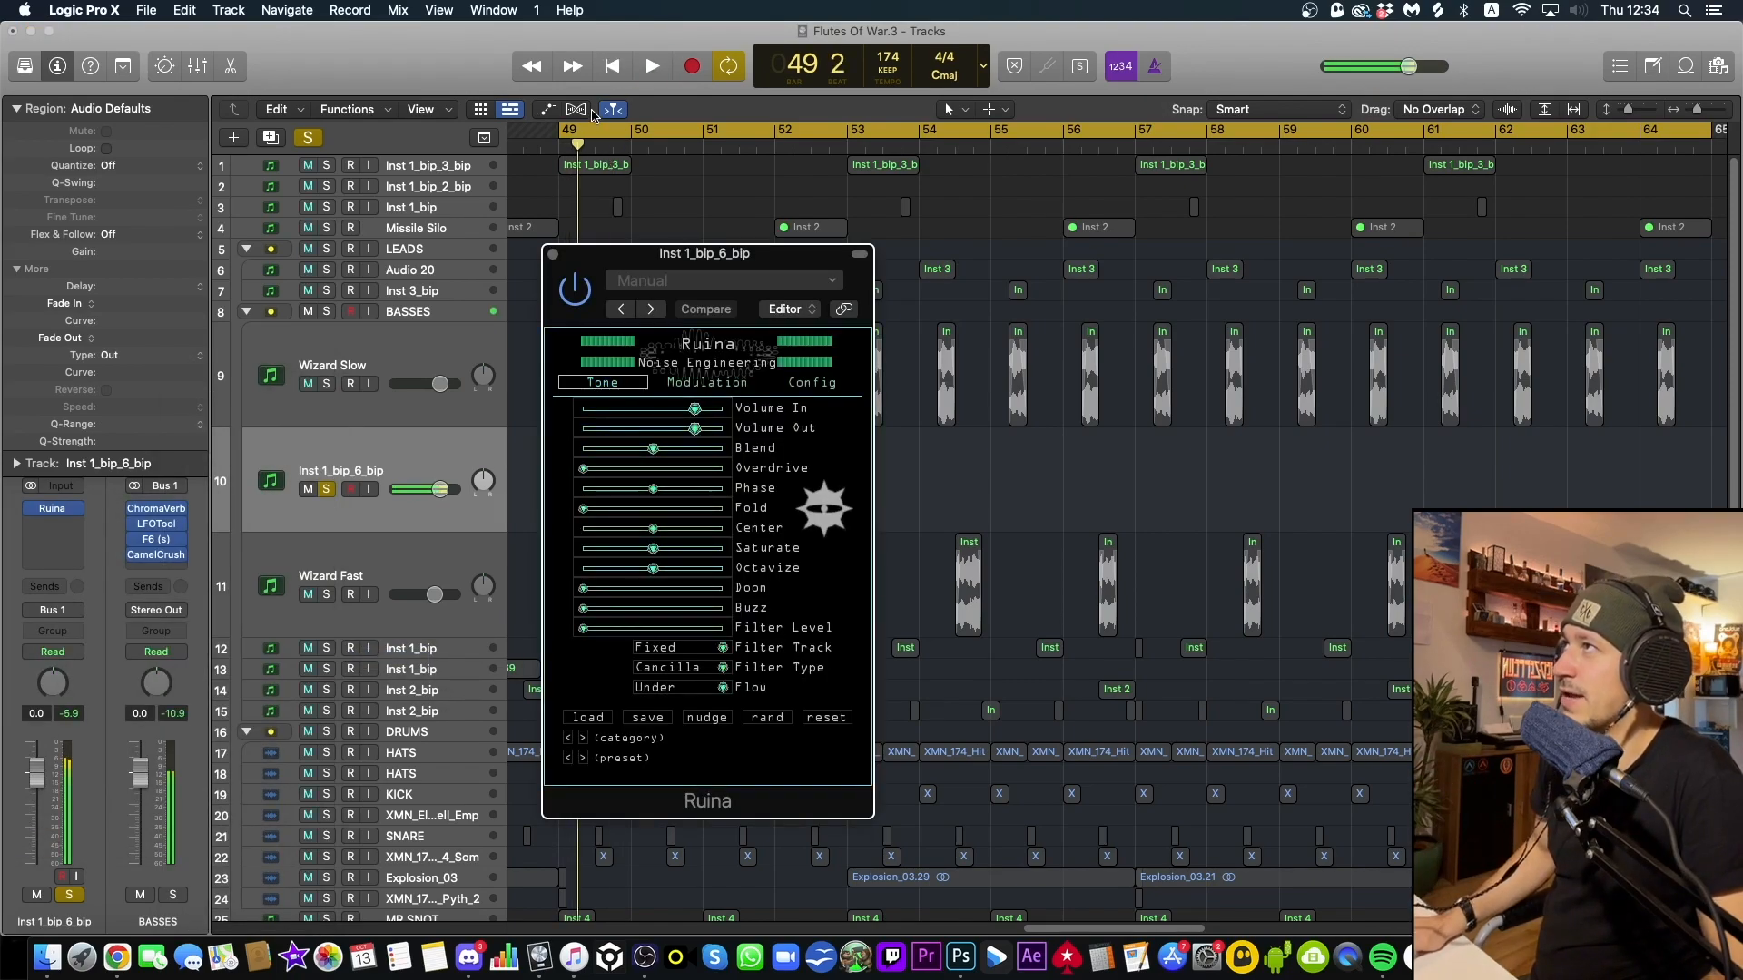
# Loop bar 49 and set Ruina's Doom to maximum with moderate Overdrive and Fold while auditioning
pyautogui.press('space')
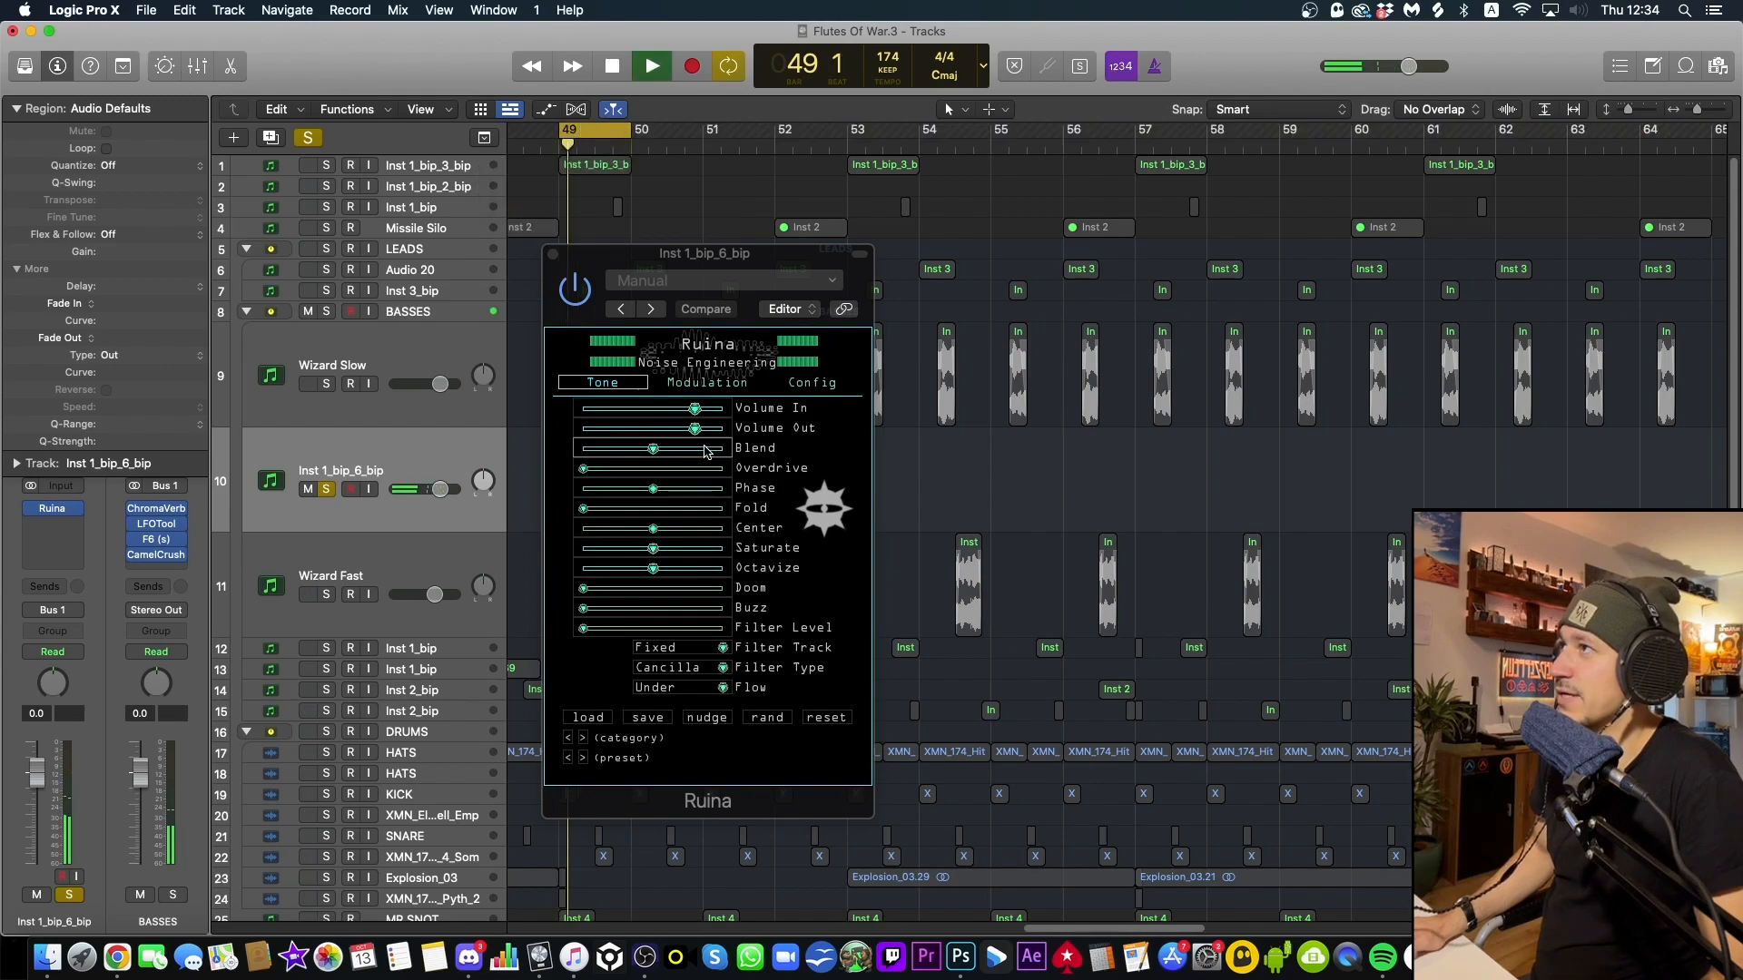
pyautogui.press('space')
pyautogui.moveTo(664, 586); pyautogui.dragTo(793, 567)
pyautogui.press('space')
pyautogui.moveTo(606, 475); pyautogui.dragTo(644, 449)
pyautogui.press('space')
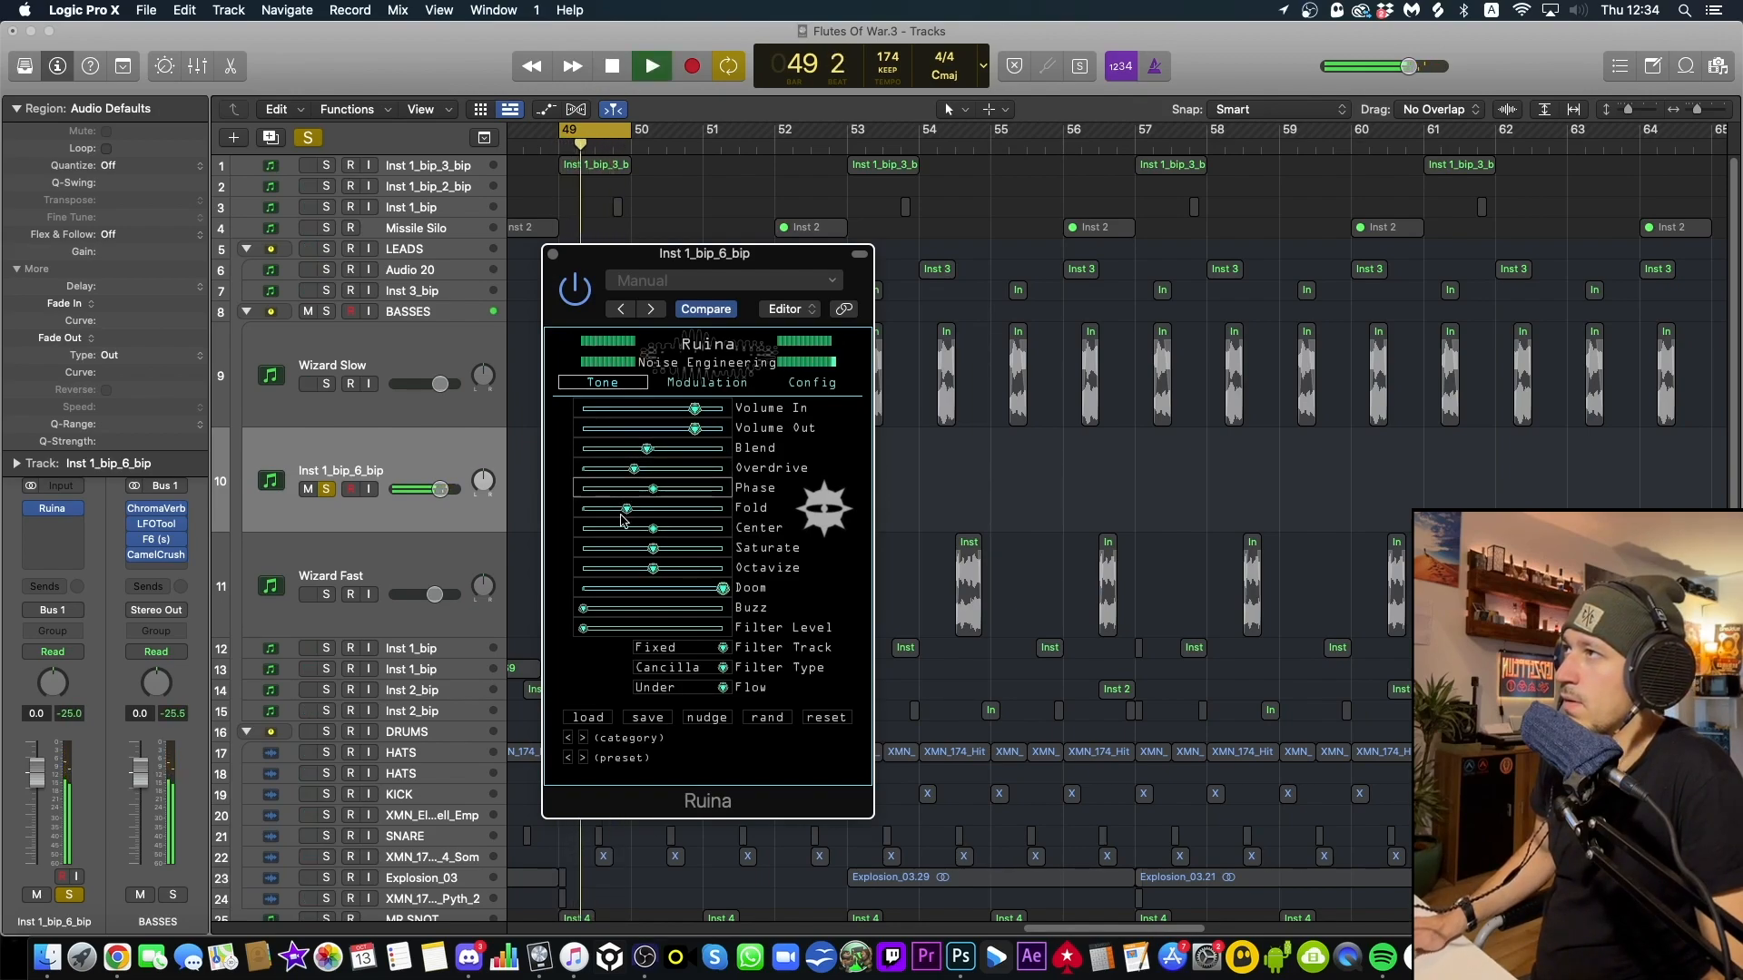
# Return Ruina's Fold to minimum, raise Overdrive slightly and centre Blend, checking the sound in playback
pyautogui.moveTo(626, 509); pyautogui.dragTo(521, 514)
pyautogui.press('space')
pyautogui.press('space')
pyautogui.moveTo(636, 470)
pyautogui.mouseDown()
pyautogui.moveTo(665, 471)
pyautogui.moveTo(645, 470)
pyautogui.mouseUp()
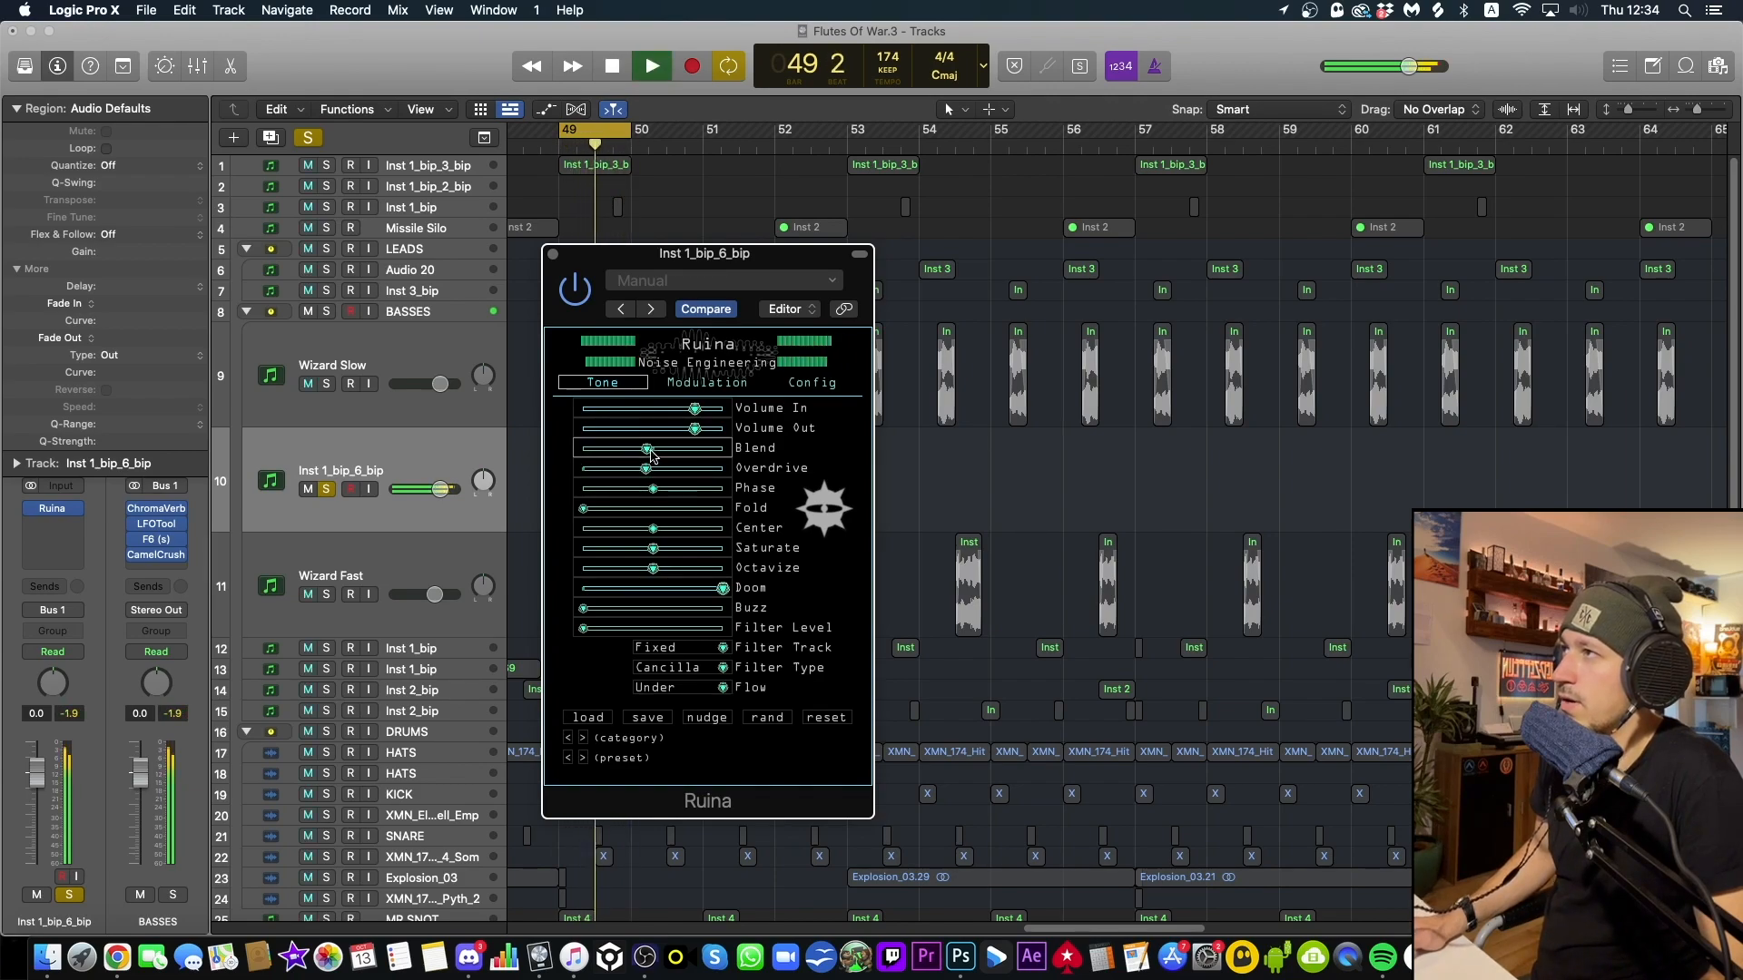
pyautogui.press('space')
pyautogui.press('space')
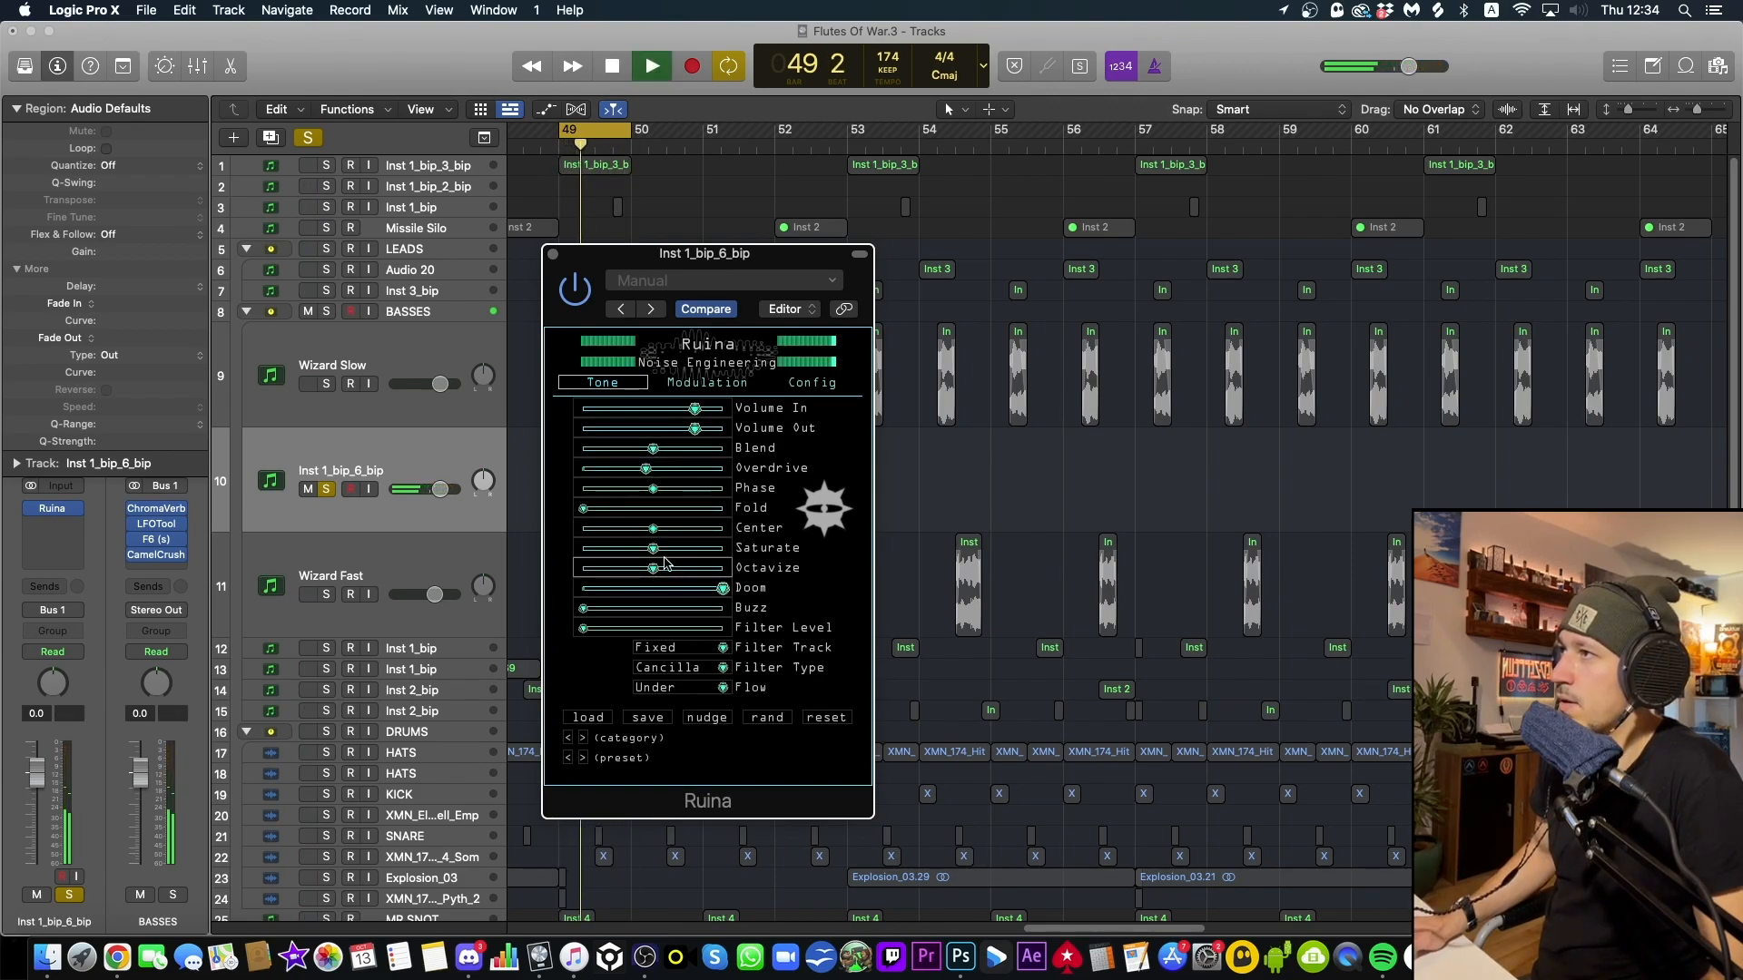
# Raise Ruina's Saturate slightly, reduce Doom and Blend a little while listening, and close the plug-in
pyautogui.moveTo(653, 551); pyautogui.dragTo(701, 588)
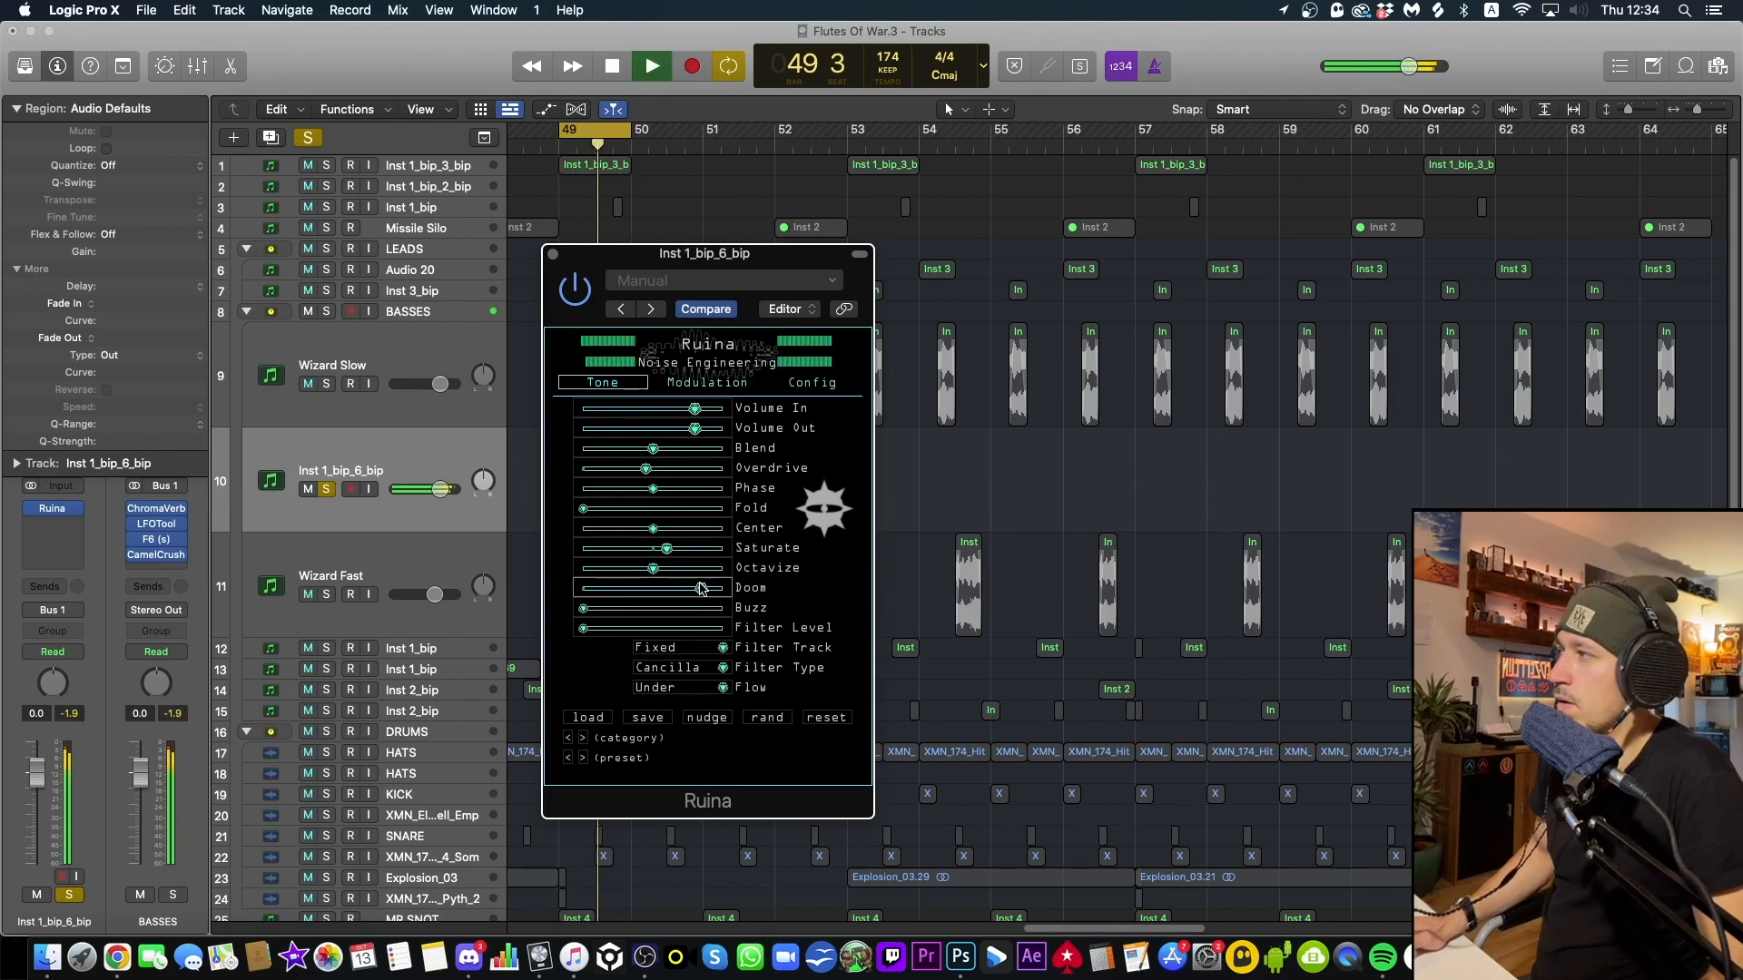
pyautogui.press('space')
pyautogui.moveTo(652, 450); pyautogui.dragTo(642, 452)
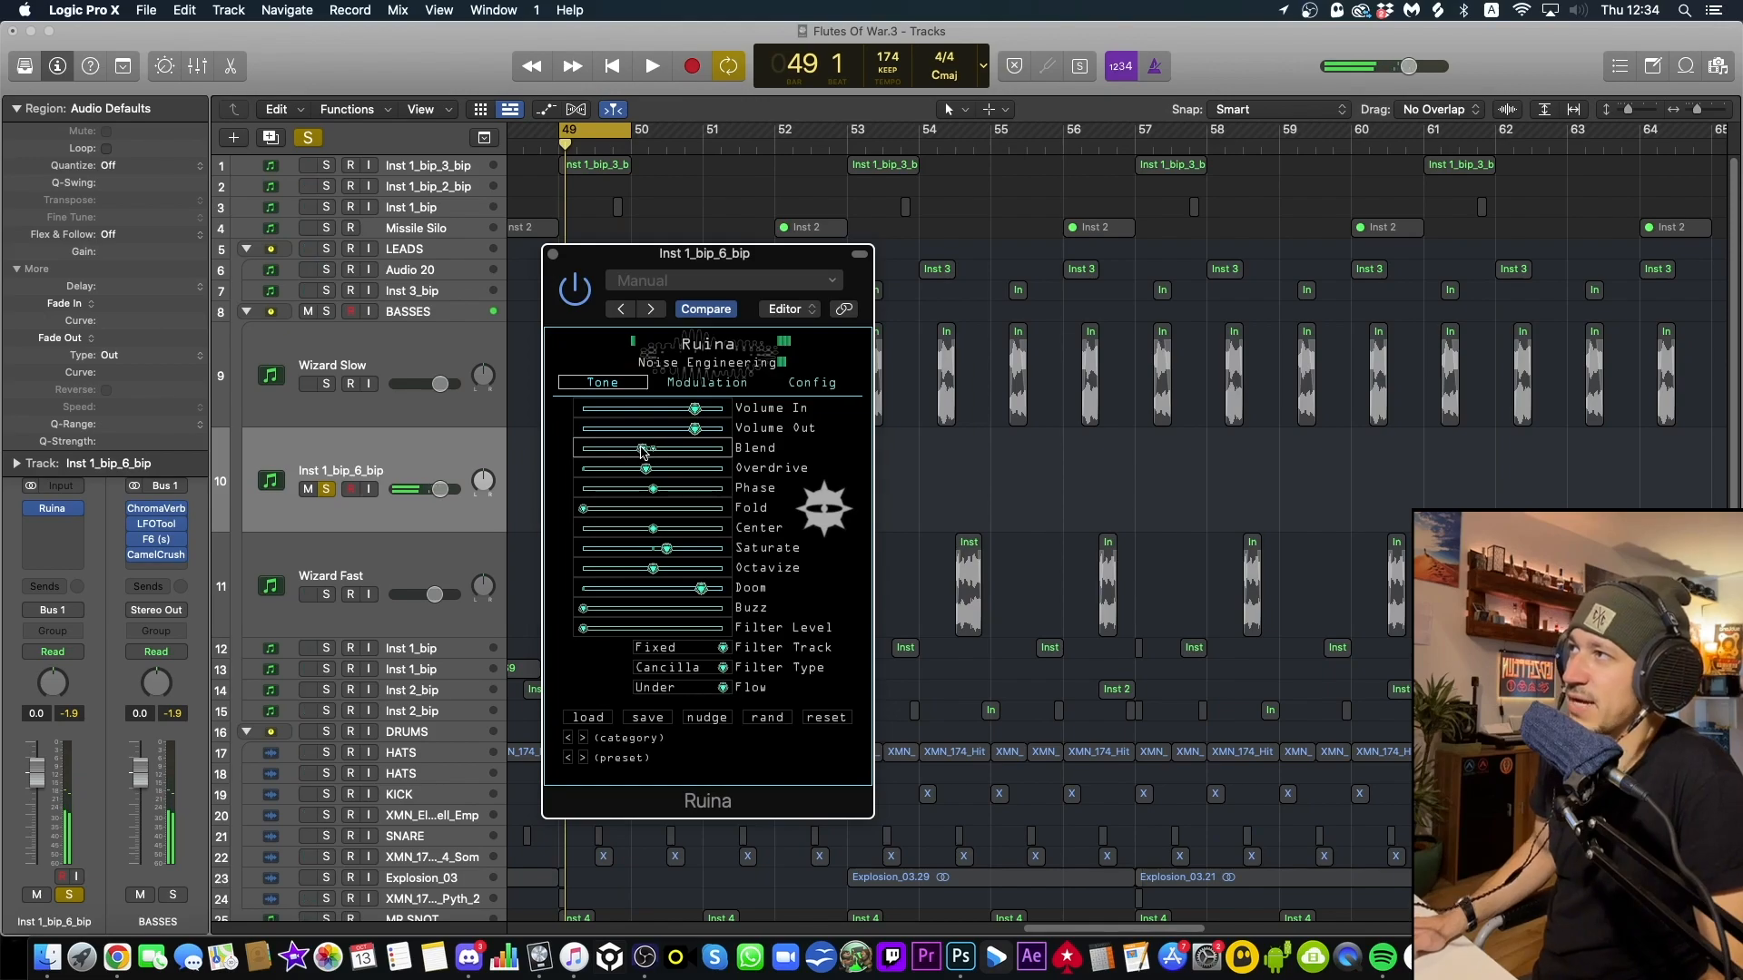
pyautogui.press('space')
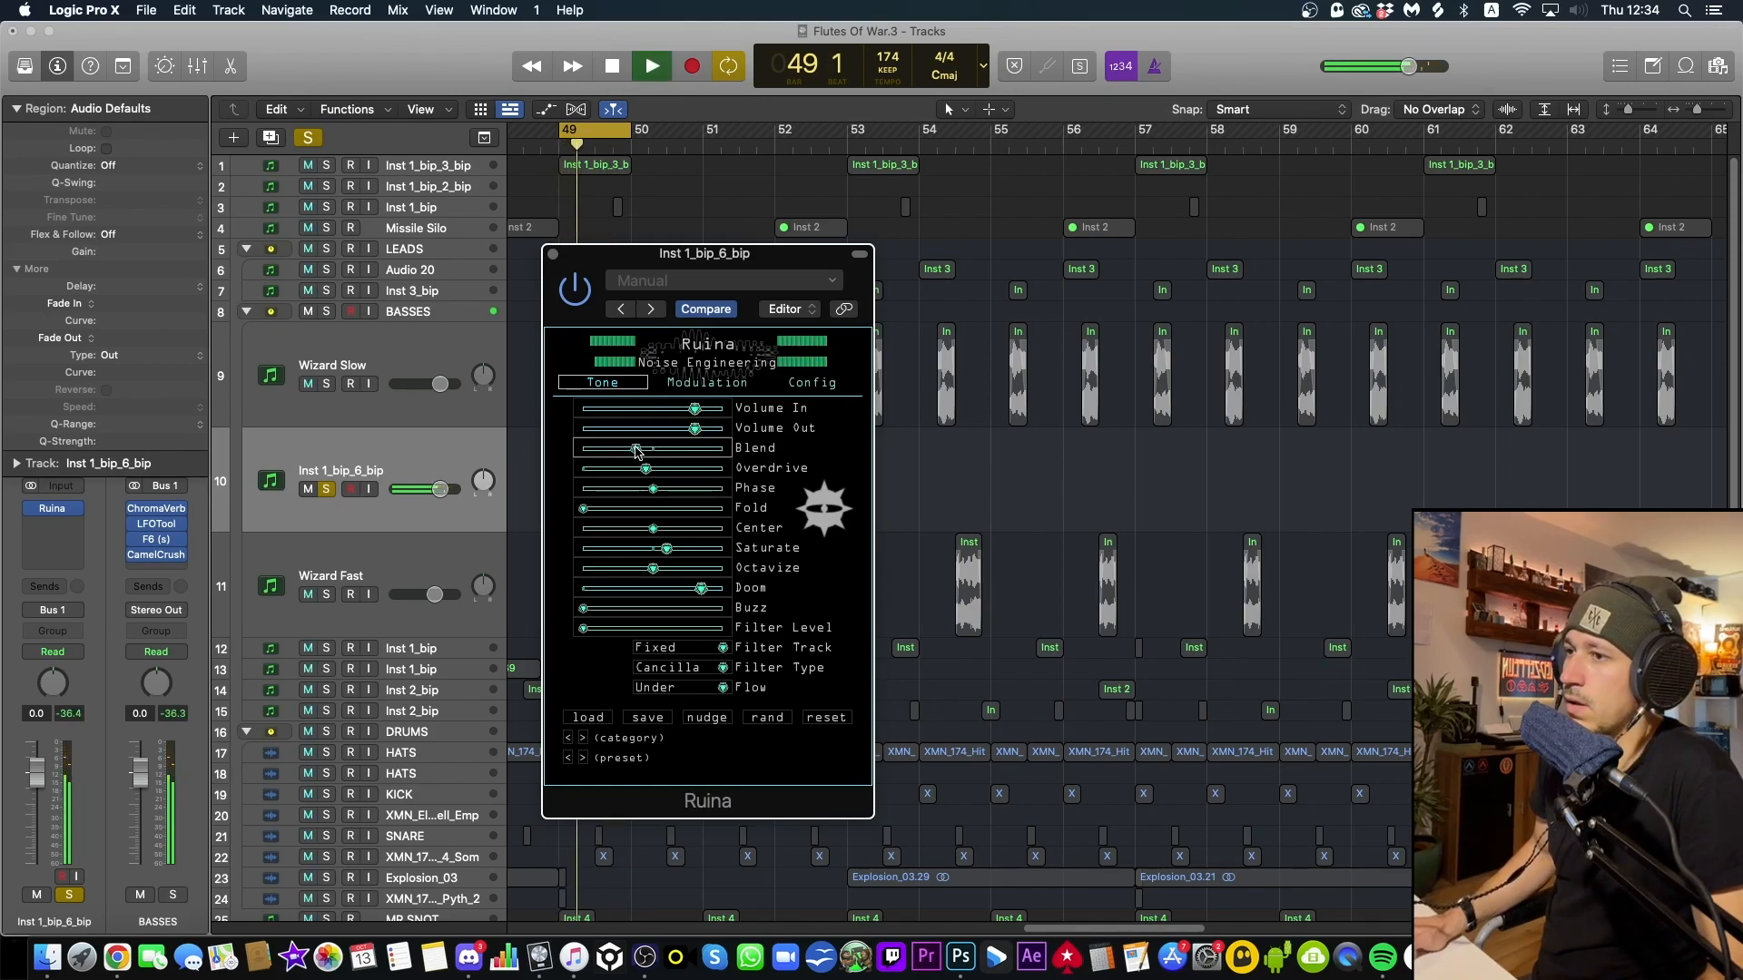
pyautogui.press('space')
pyautogui.click(554, 254)
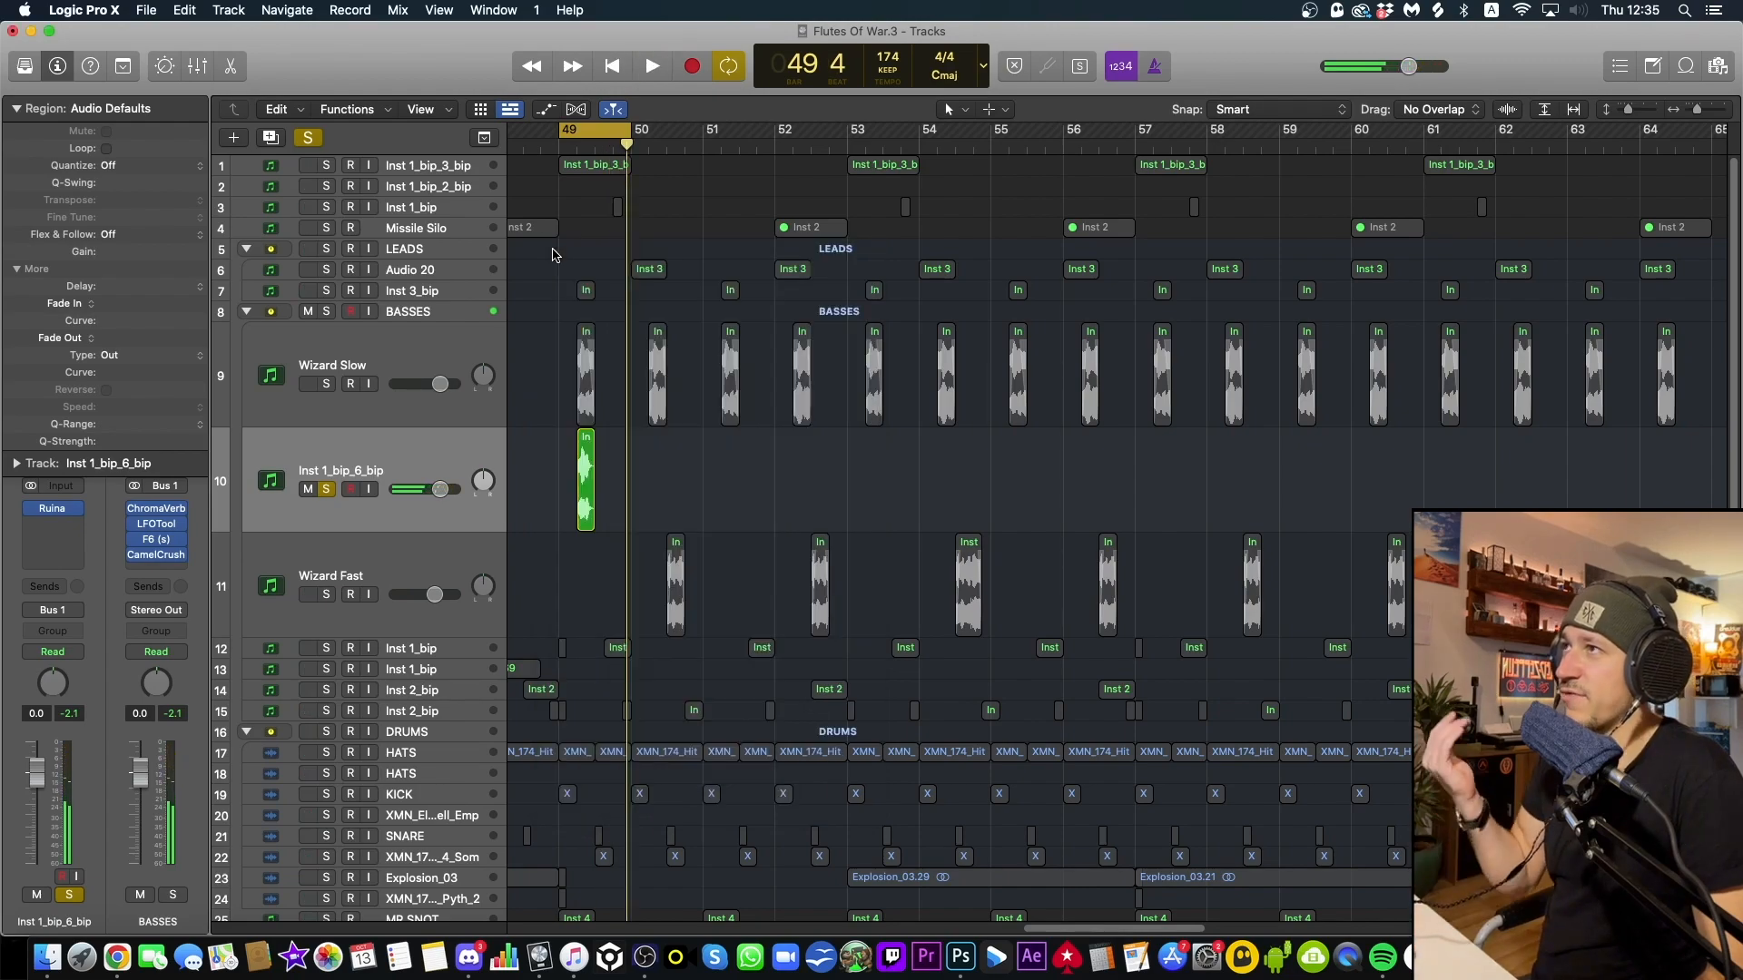
# Bounce the Ruina-processed region in place onto a new track with normalizing off
pyautogui.click(493, 492)
pyautogui.hotkey('ctrl', 'b')
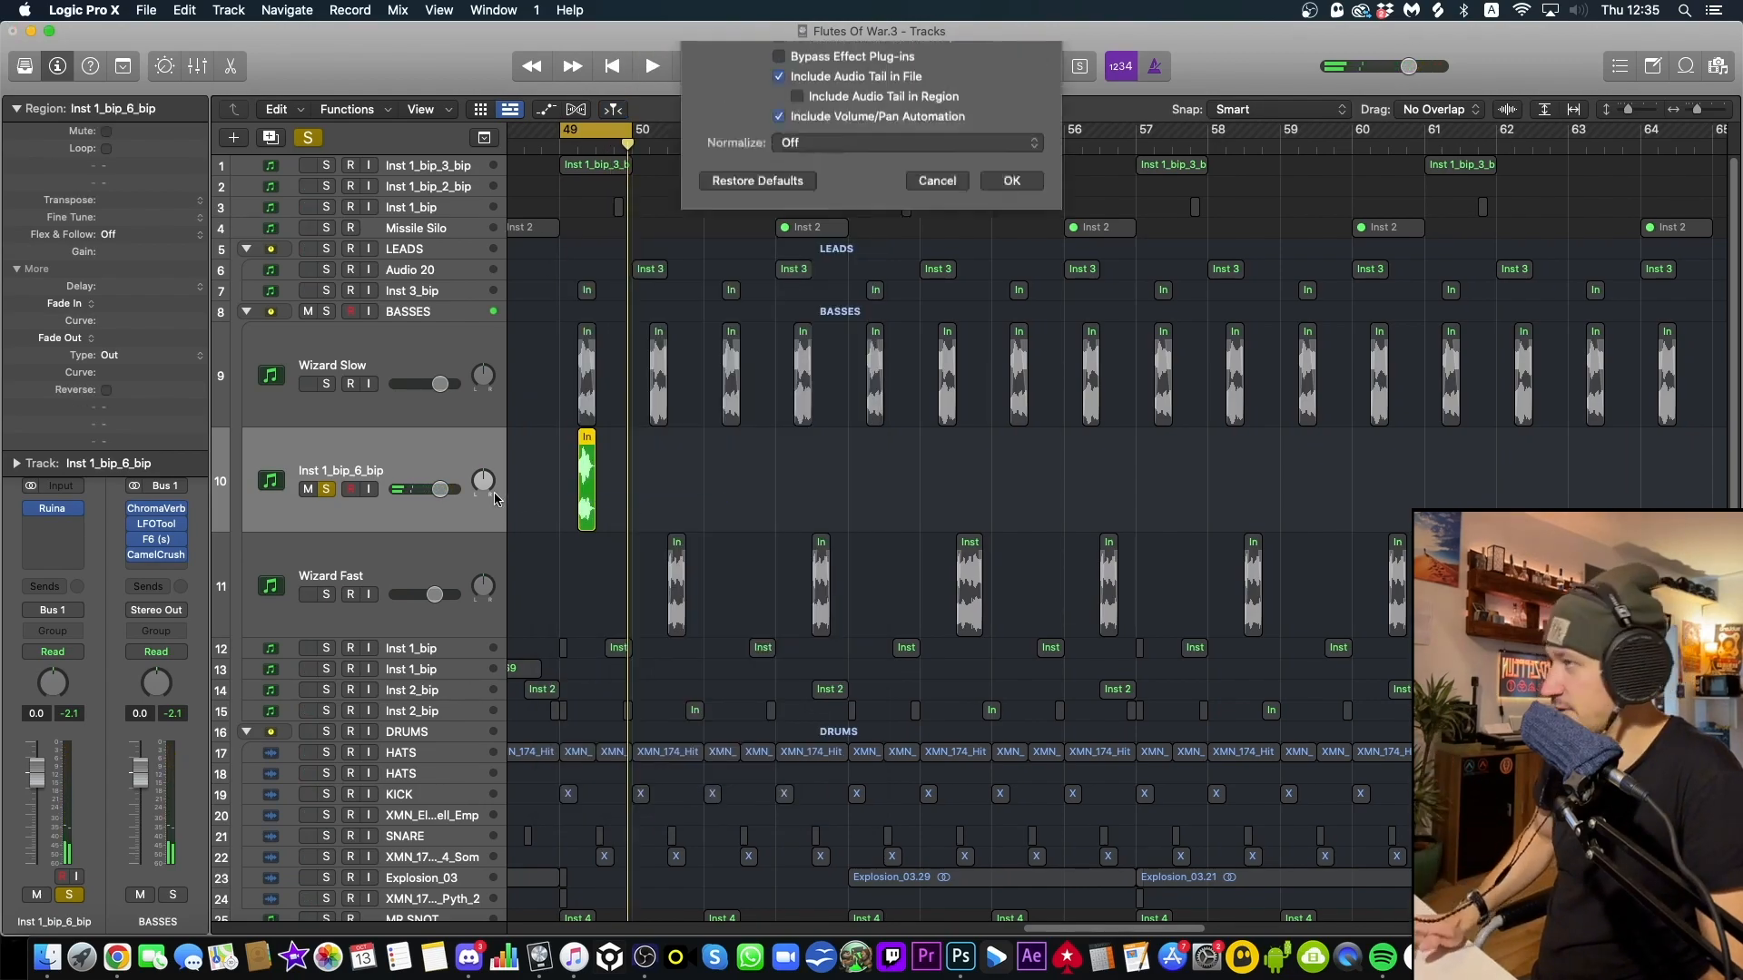
pyautogui.press('Return')
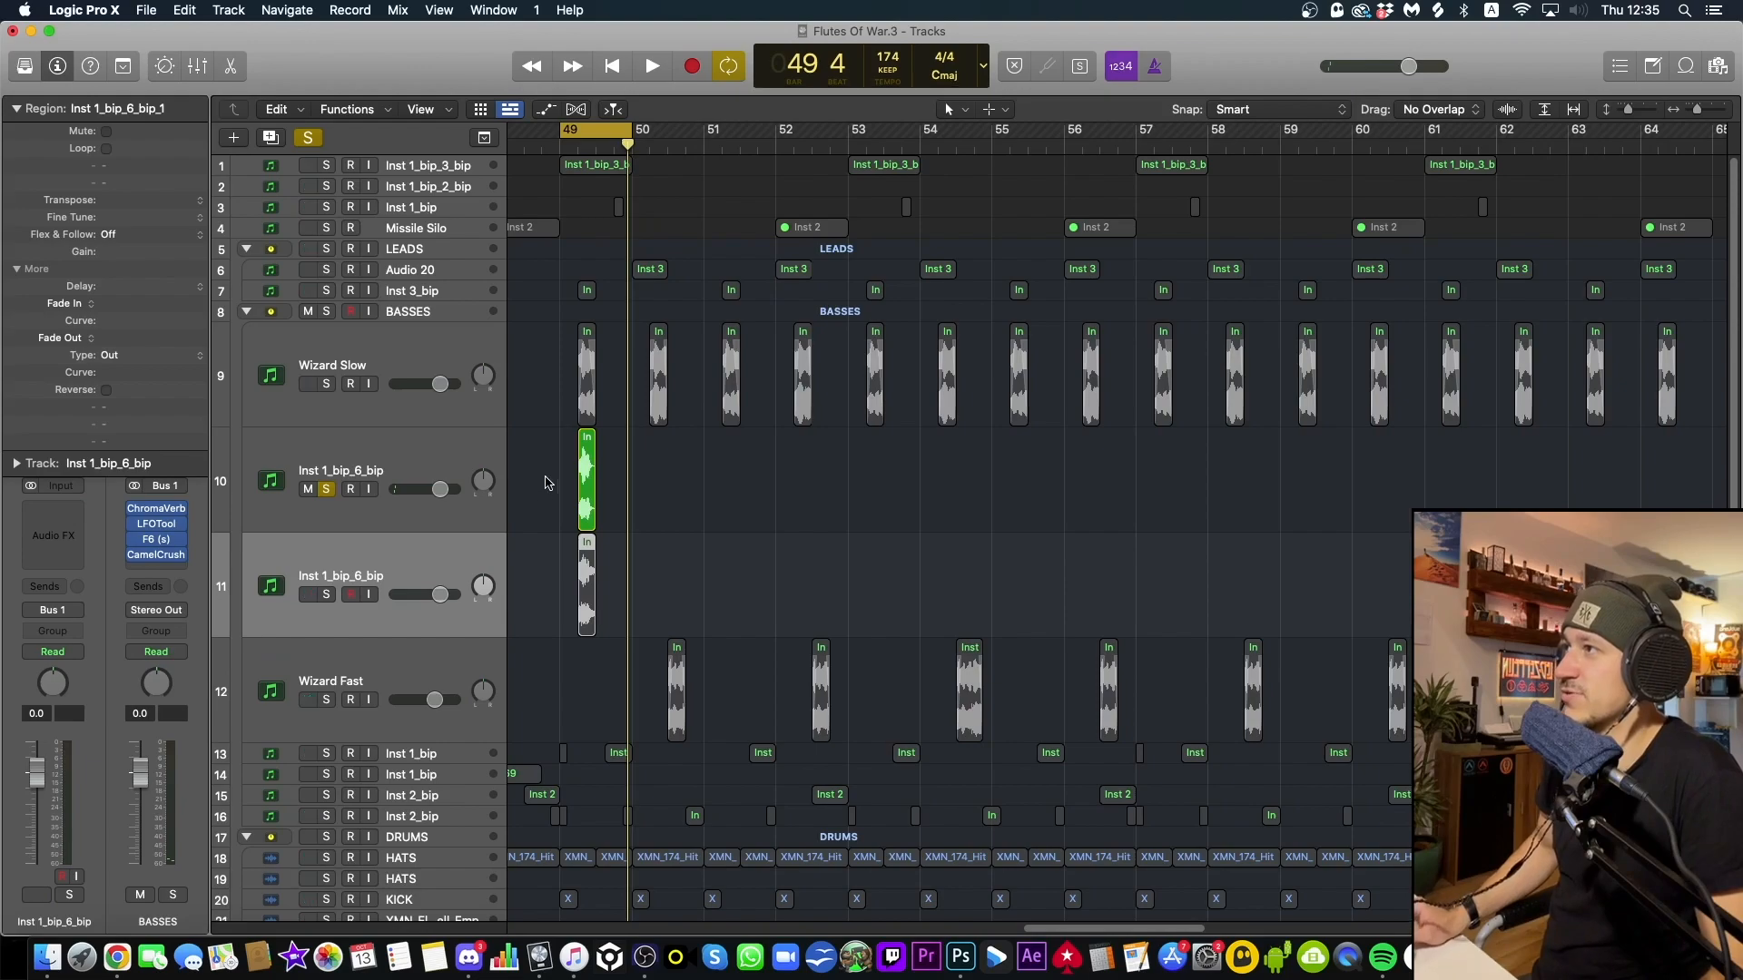
# Turn off solo on the track carrying Ruina and delete that track with its region
pyautogui.click(345, 481)
pyautogui.click(327, 490)
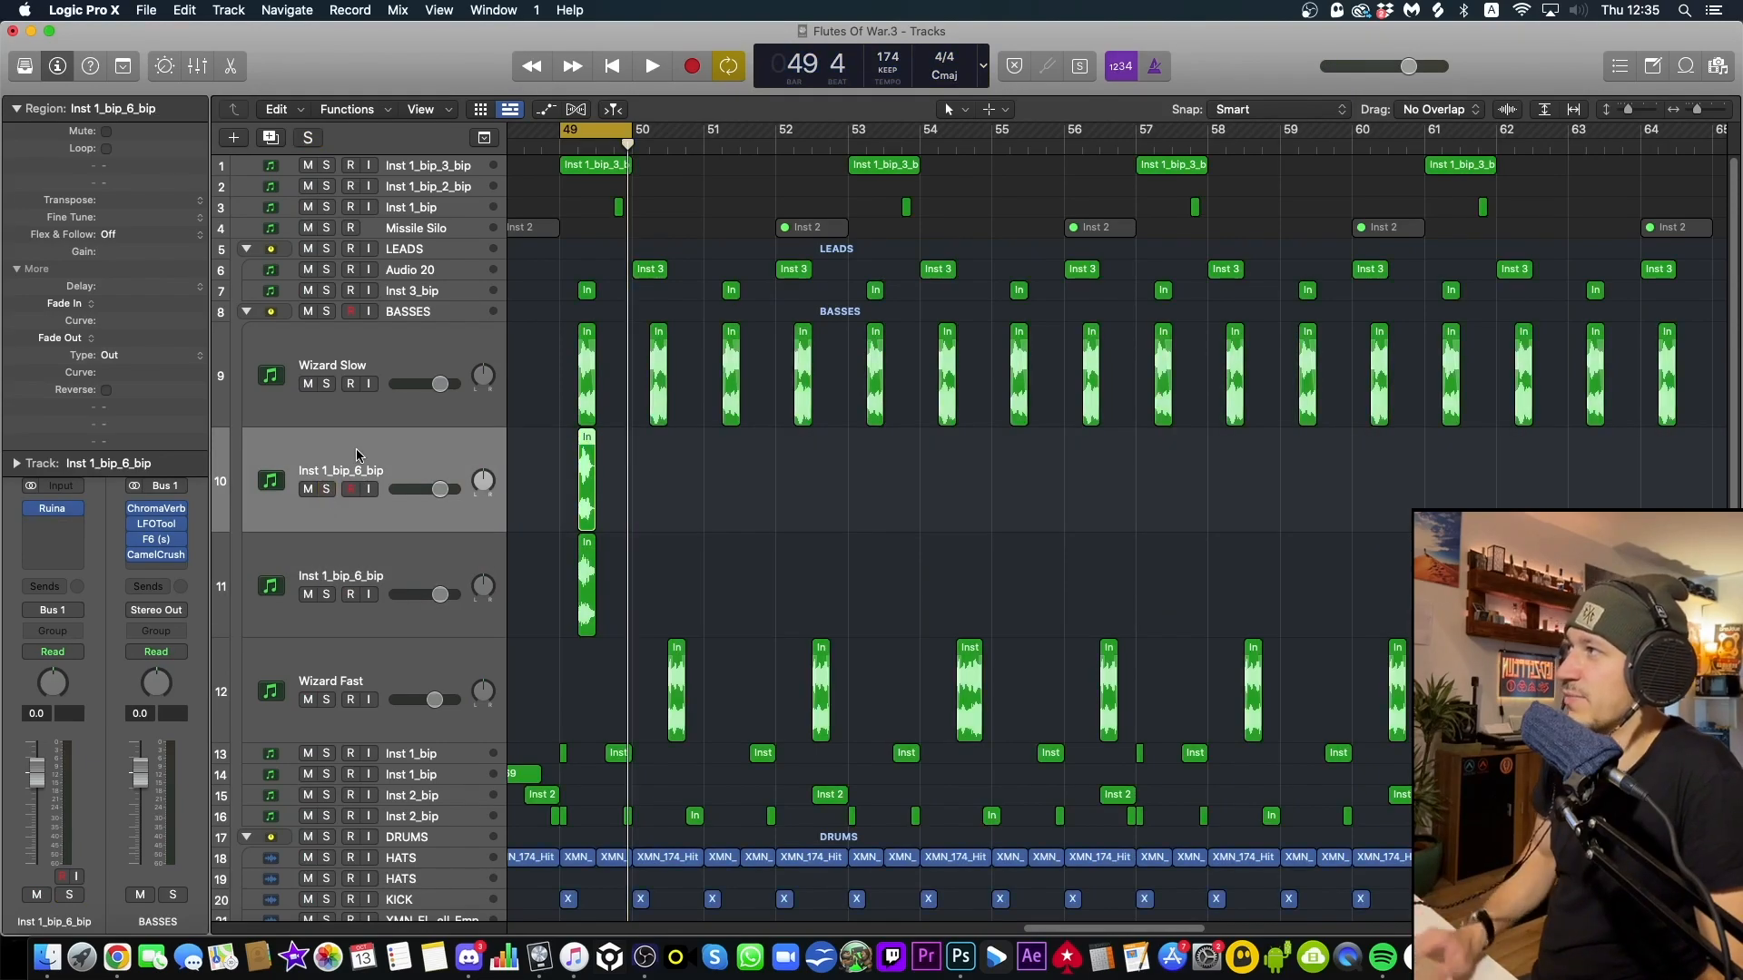
pyautogui.press('Delete')
pyautogui.press('Delete')
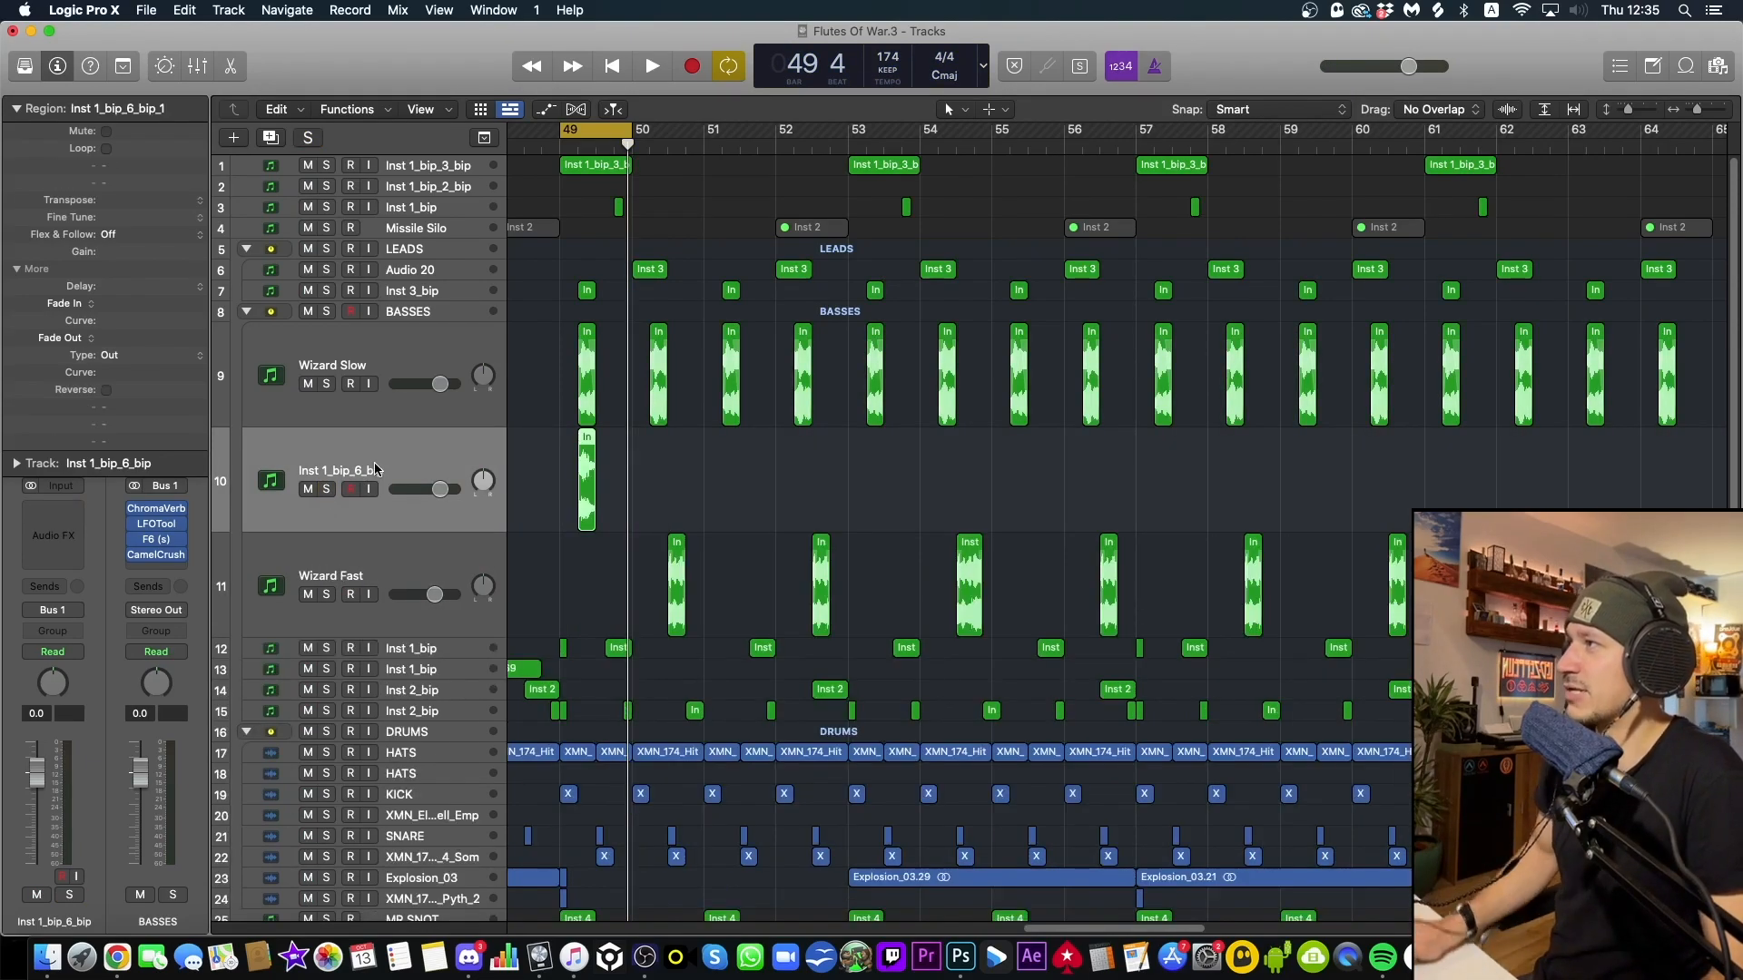
# Solo the new distorted bounce, extend the cycle range from bar 49 to bar 52, and play it
pyautogui.click(324, 490)
pyautogui.moveTo(583, 130); pyautogui.dragTo(776, 145)
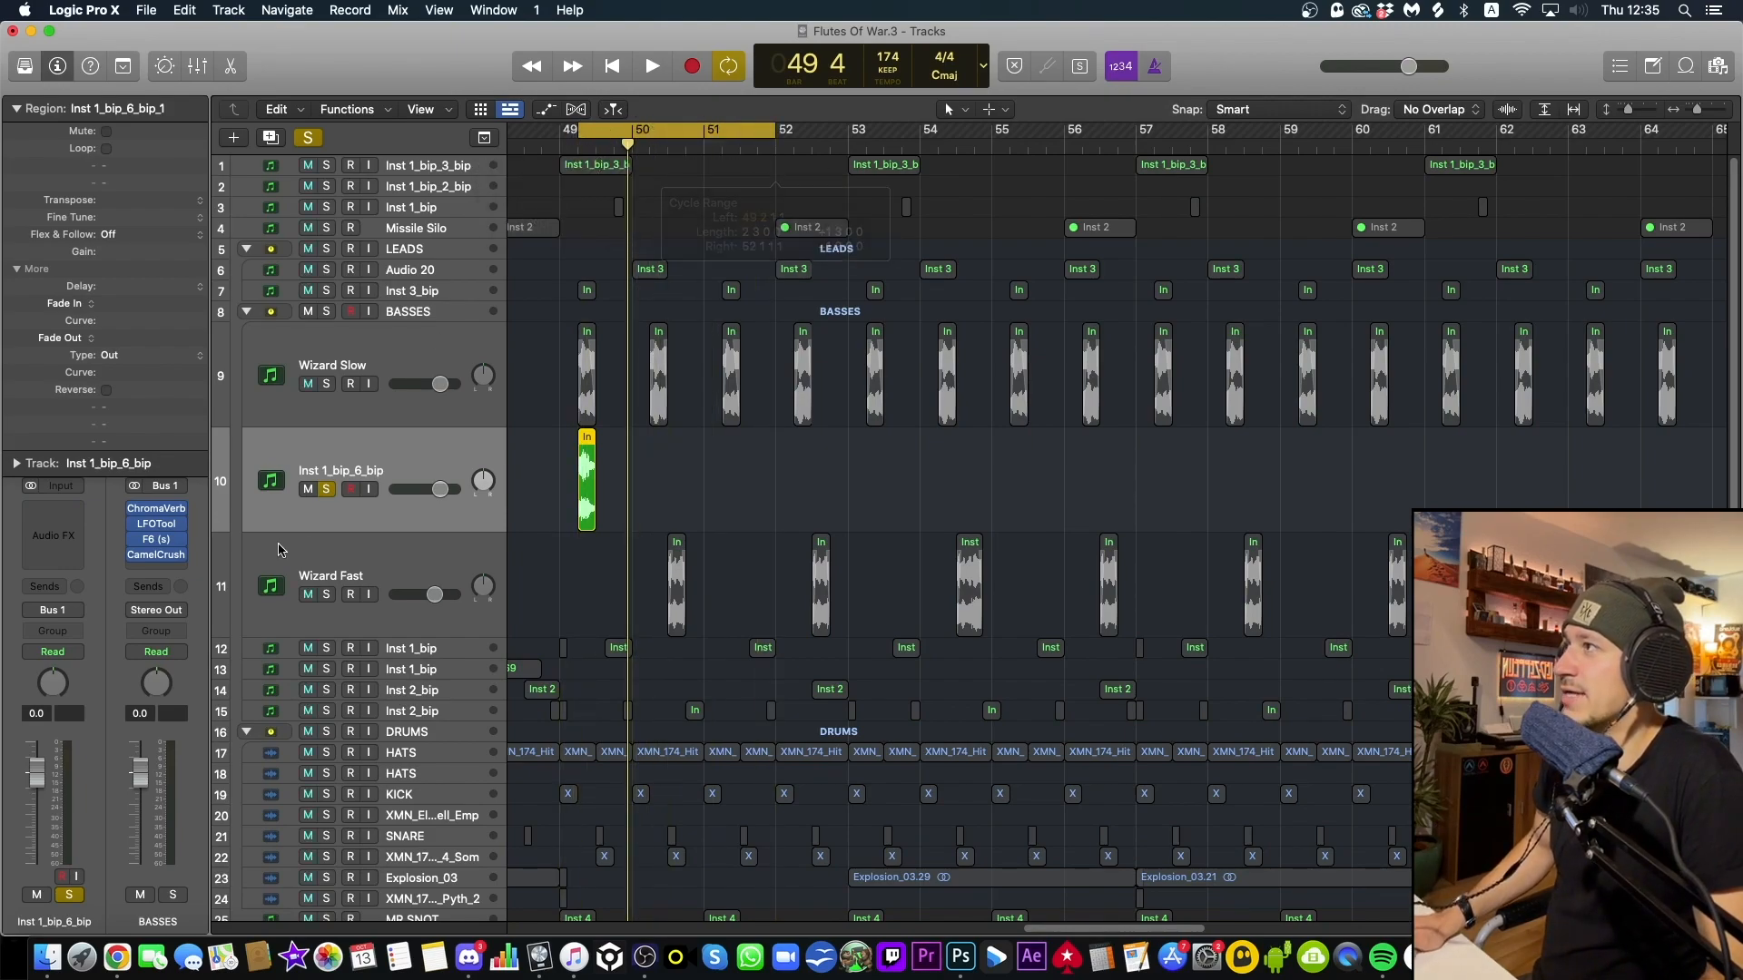
pyautogui.press('space')
# Insert Soundtoys' EchoBoy Jr on the distorted bounce track
pyautogui.click(39, 519)
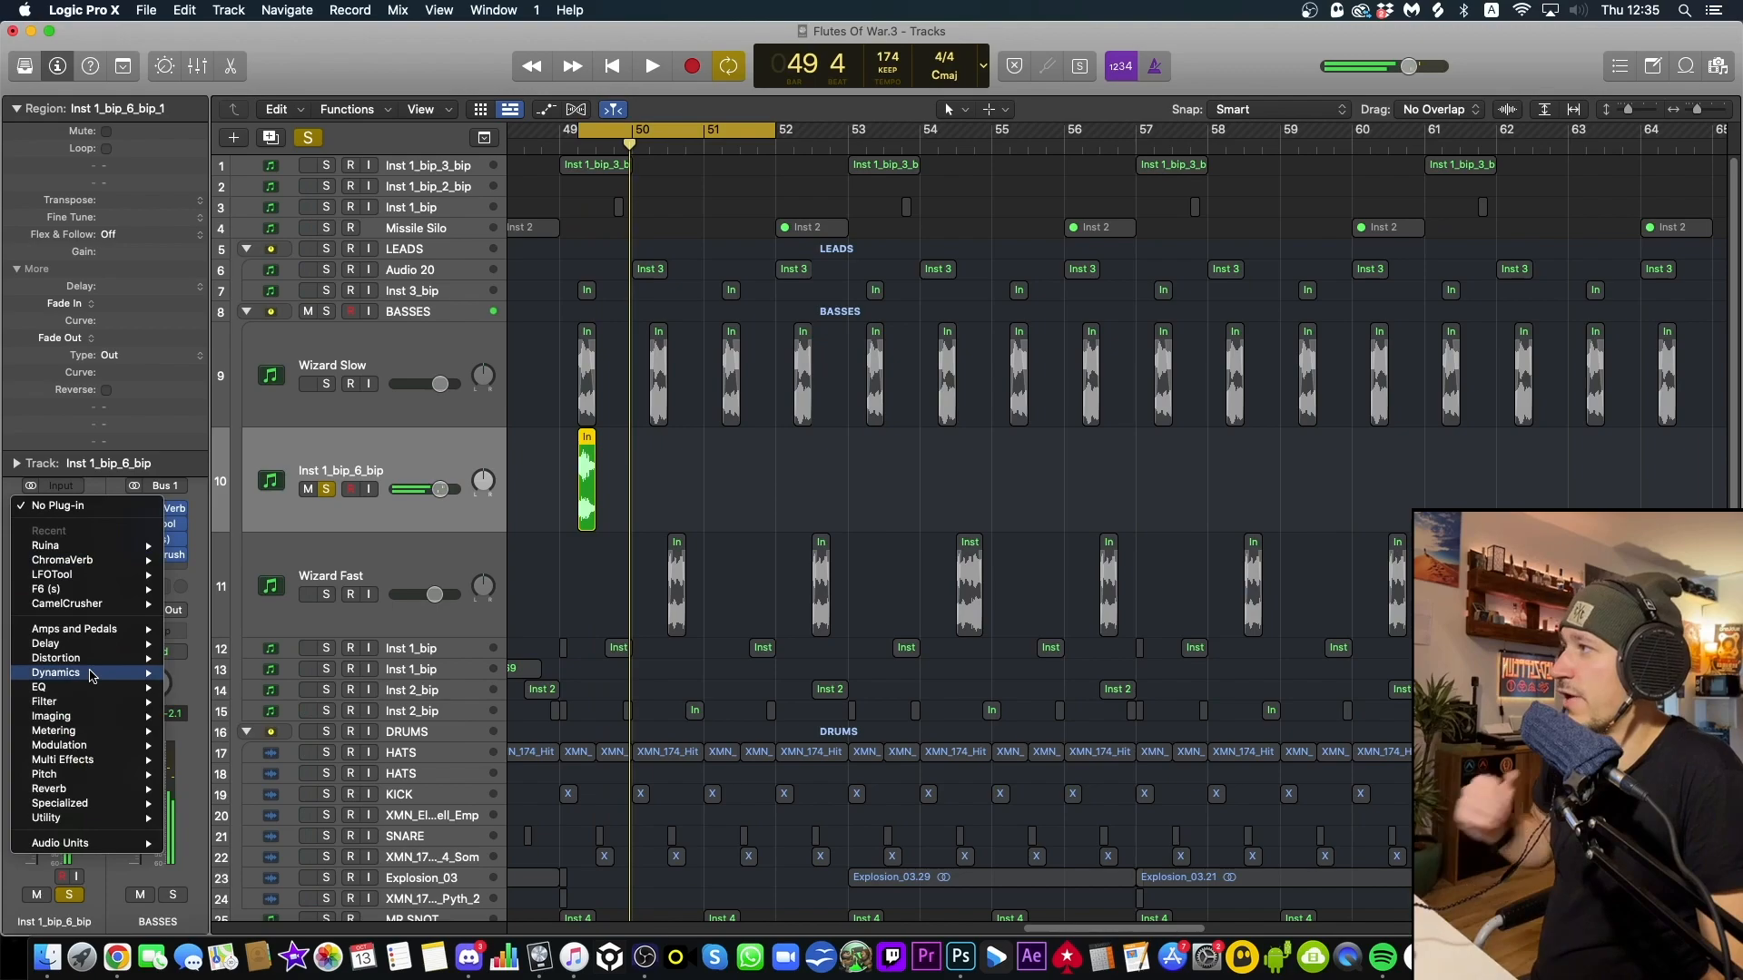
pyautogui.moveTo(88, 844)
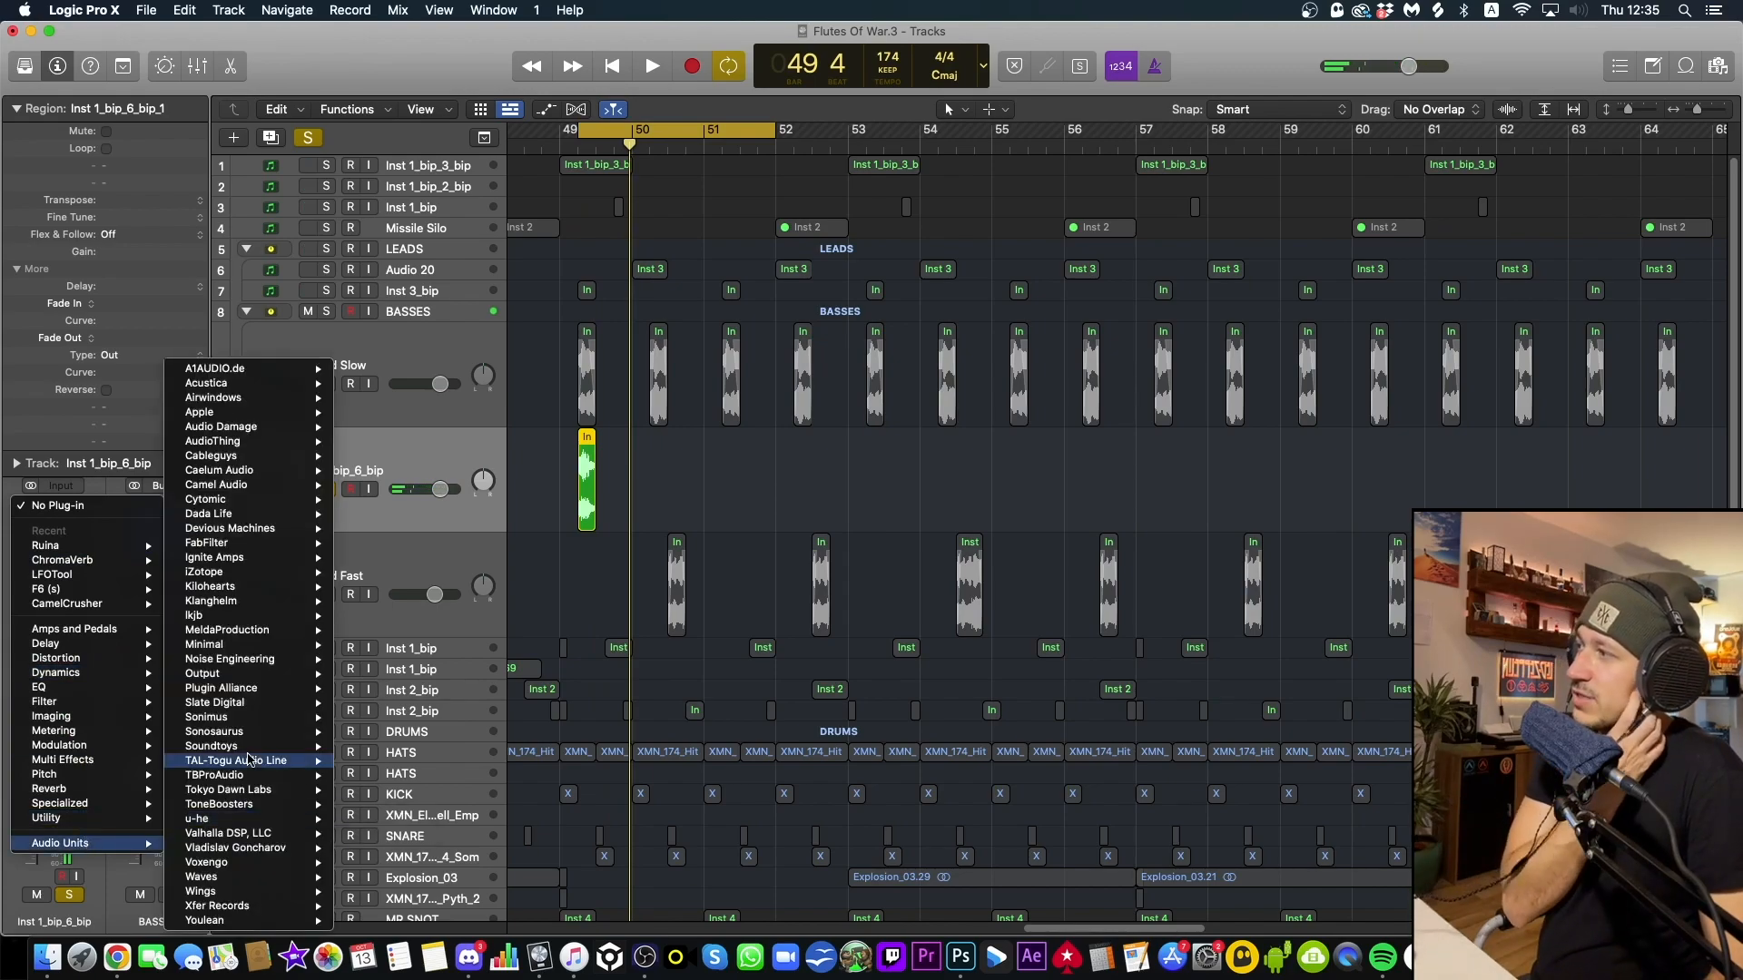
pyautogui.moveTo(282, 717)
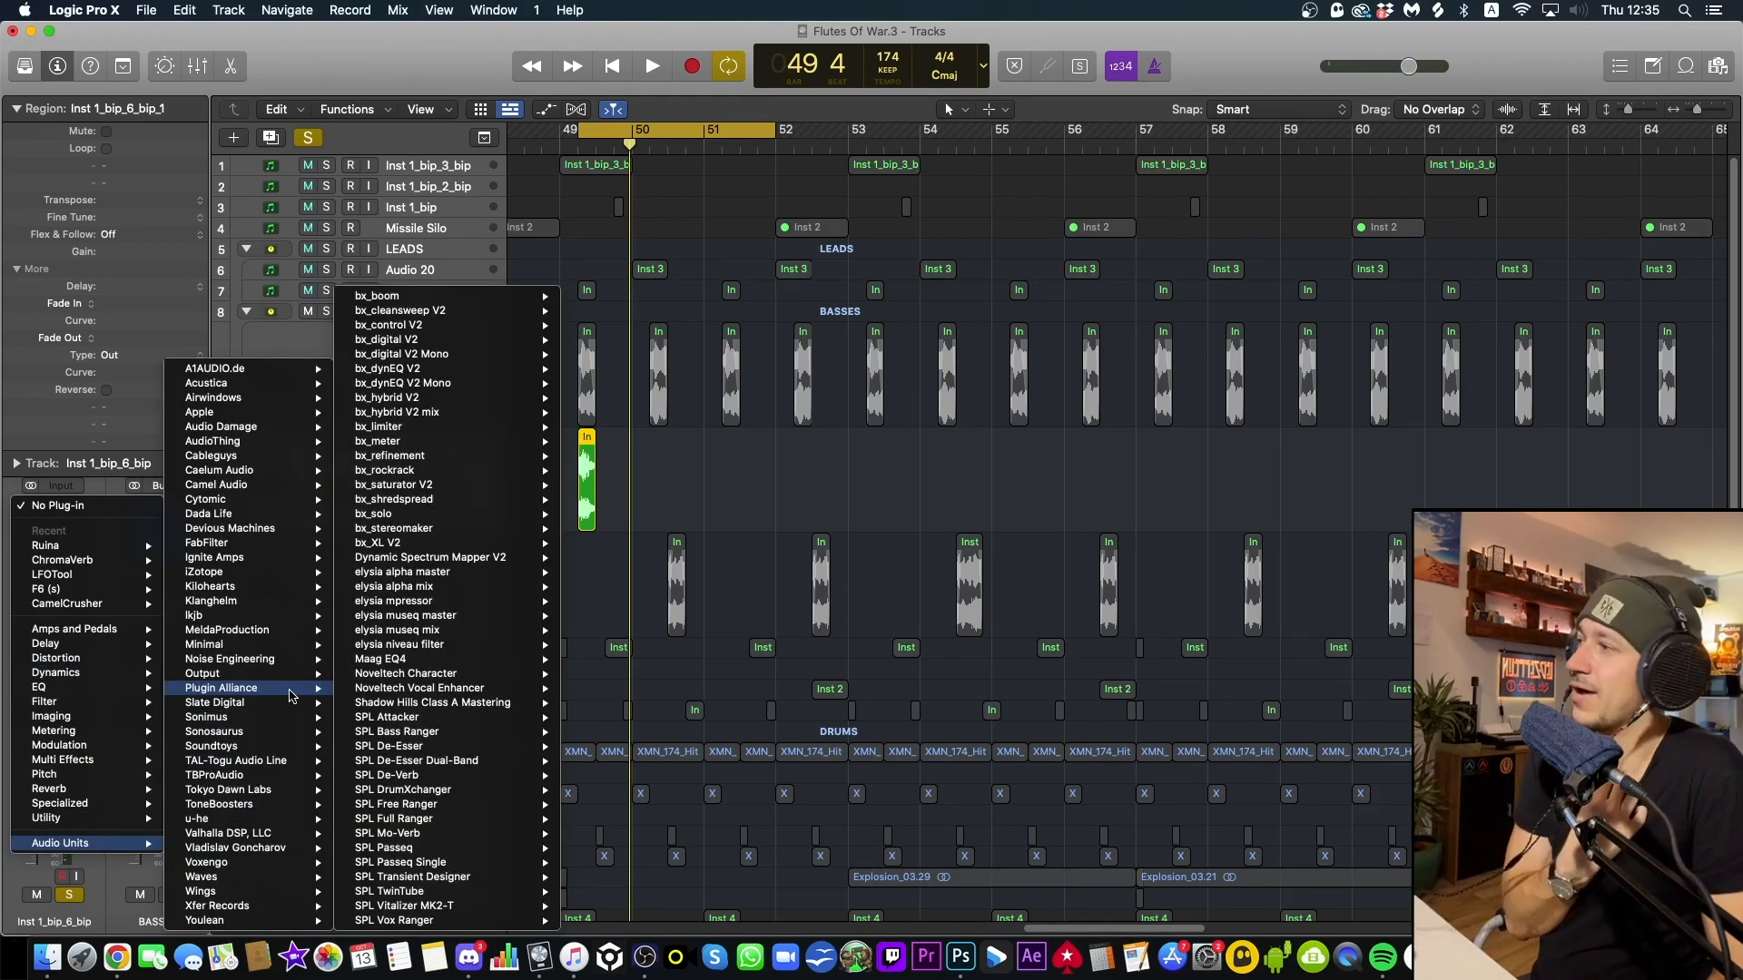
pyautogui.moveTo(272, 753)
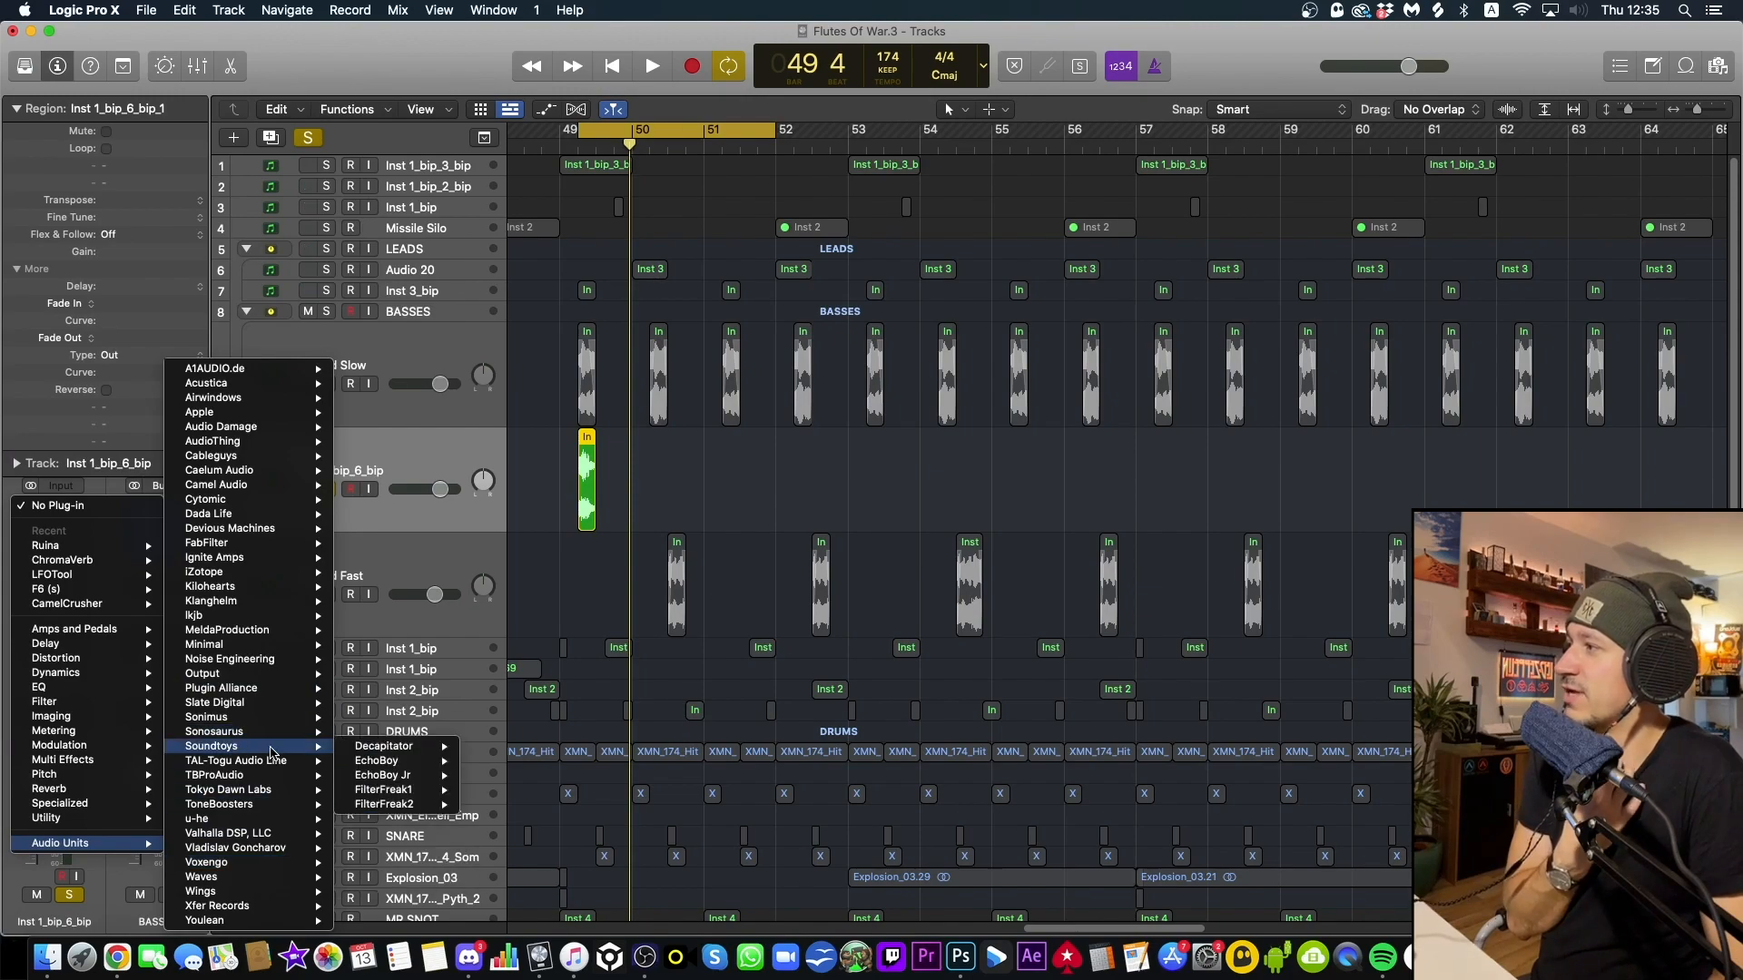
pyautogui.moveTo(428, 778)
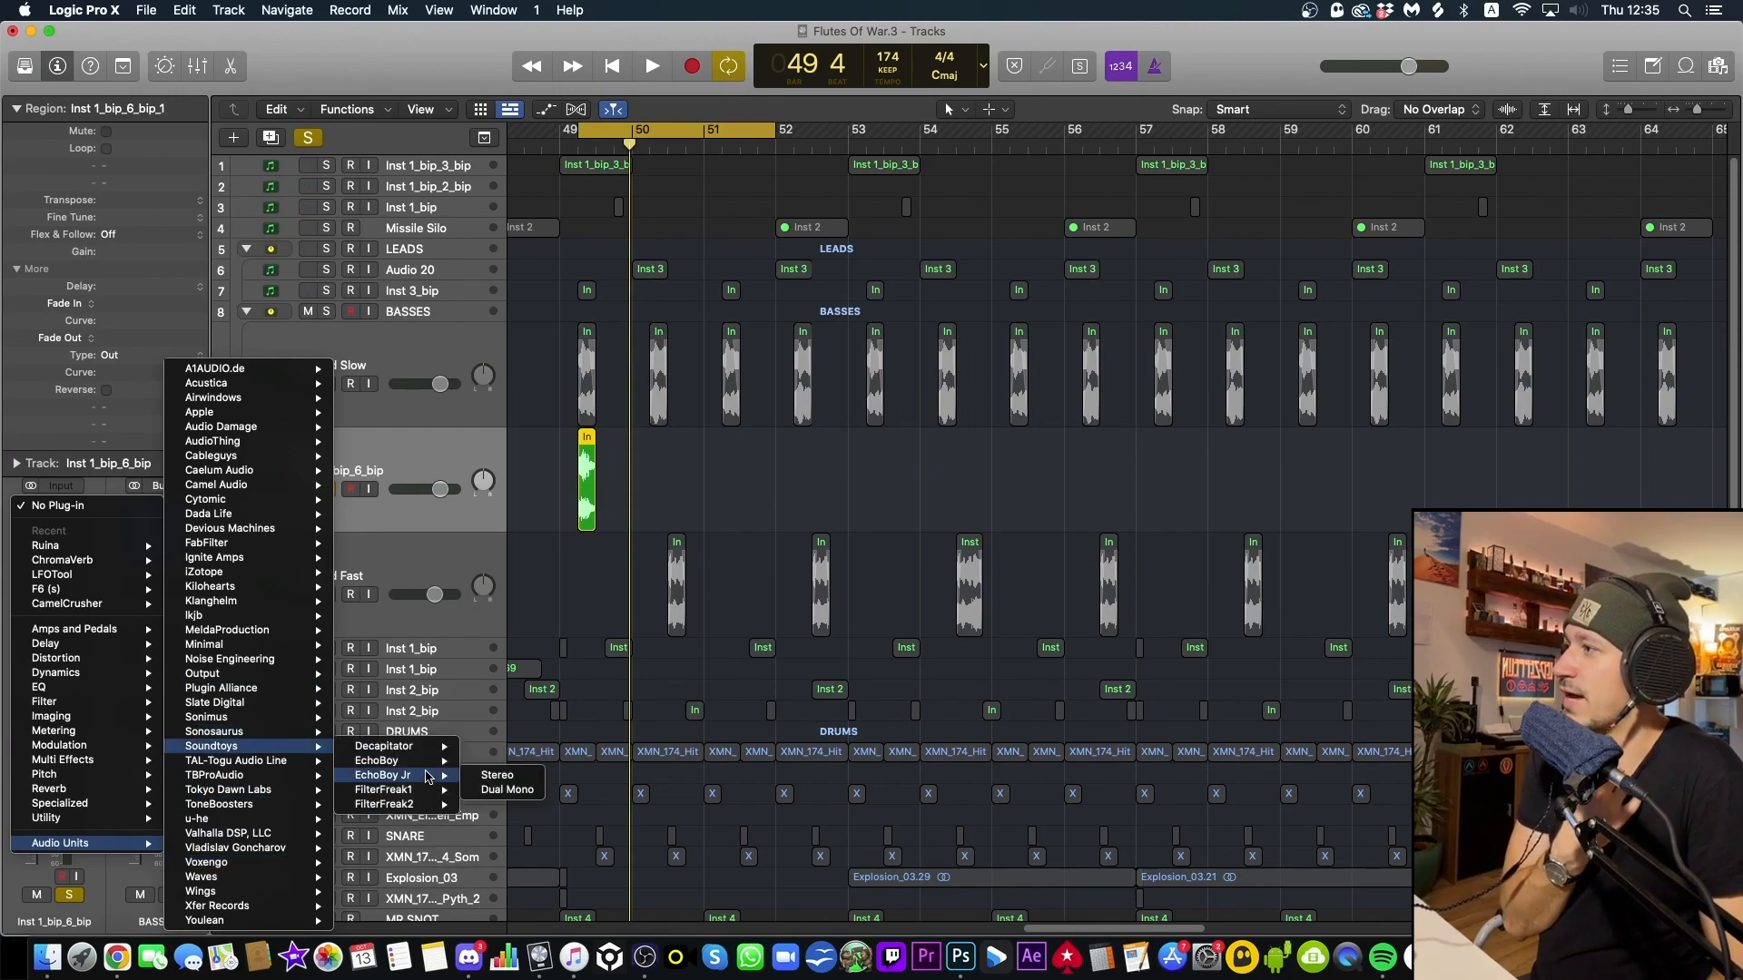
pyautogui.press('Escape')
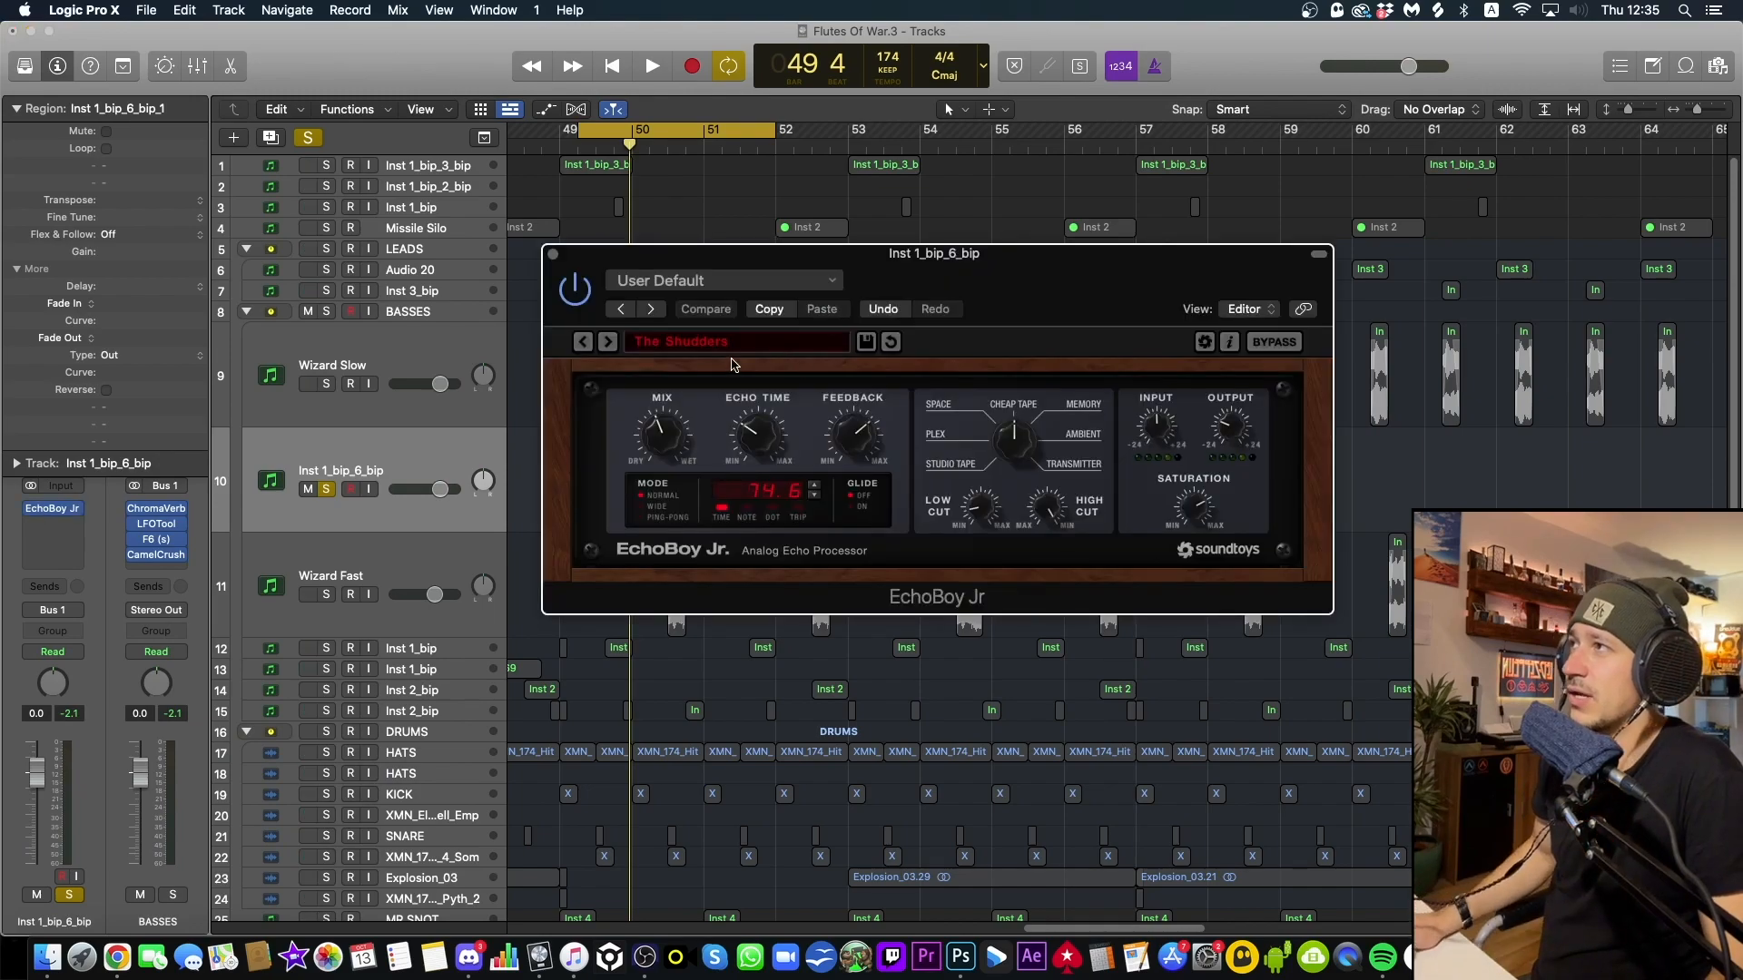
# Play the looped bass through EchoBoy Jr and raise its Mix to about the midpoint
pyautogui.press('space')
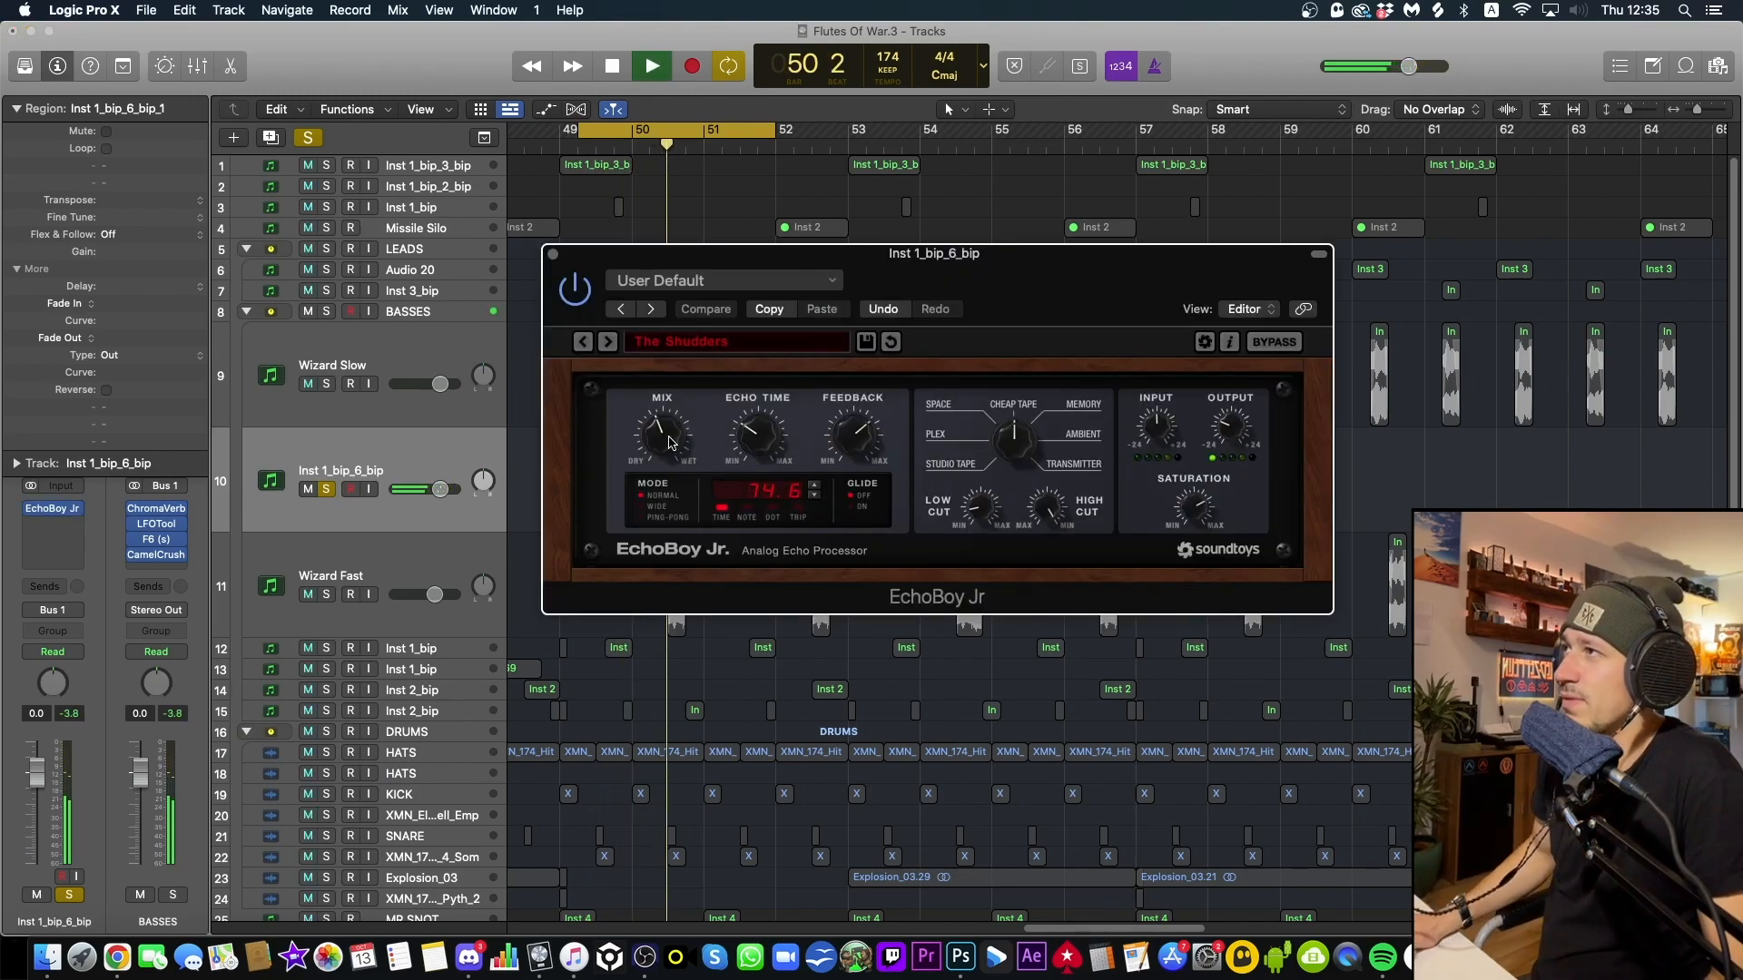
pyautogui.press('space')
pyautogui.press('space')
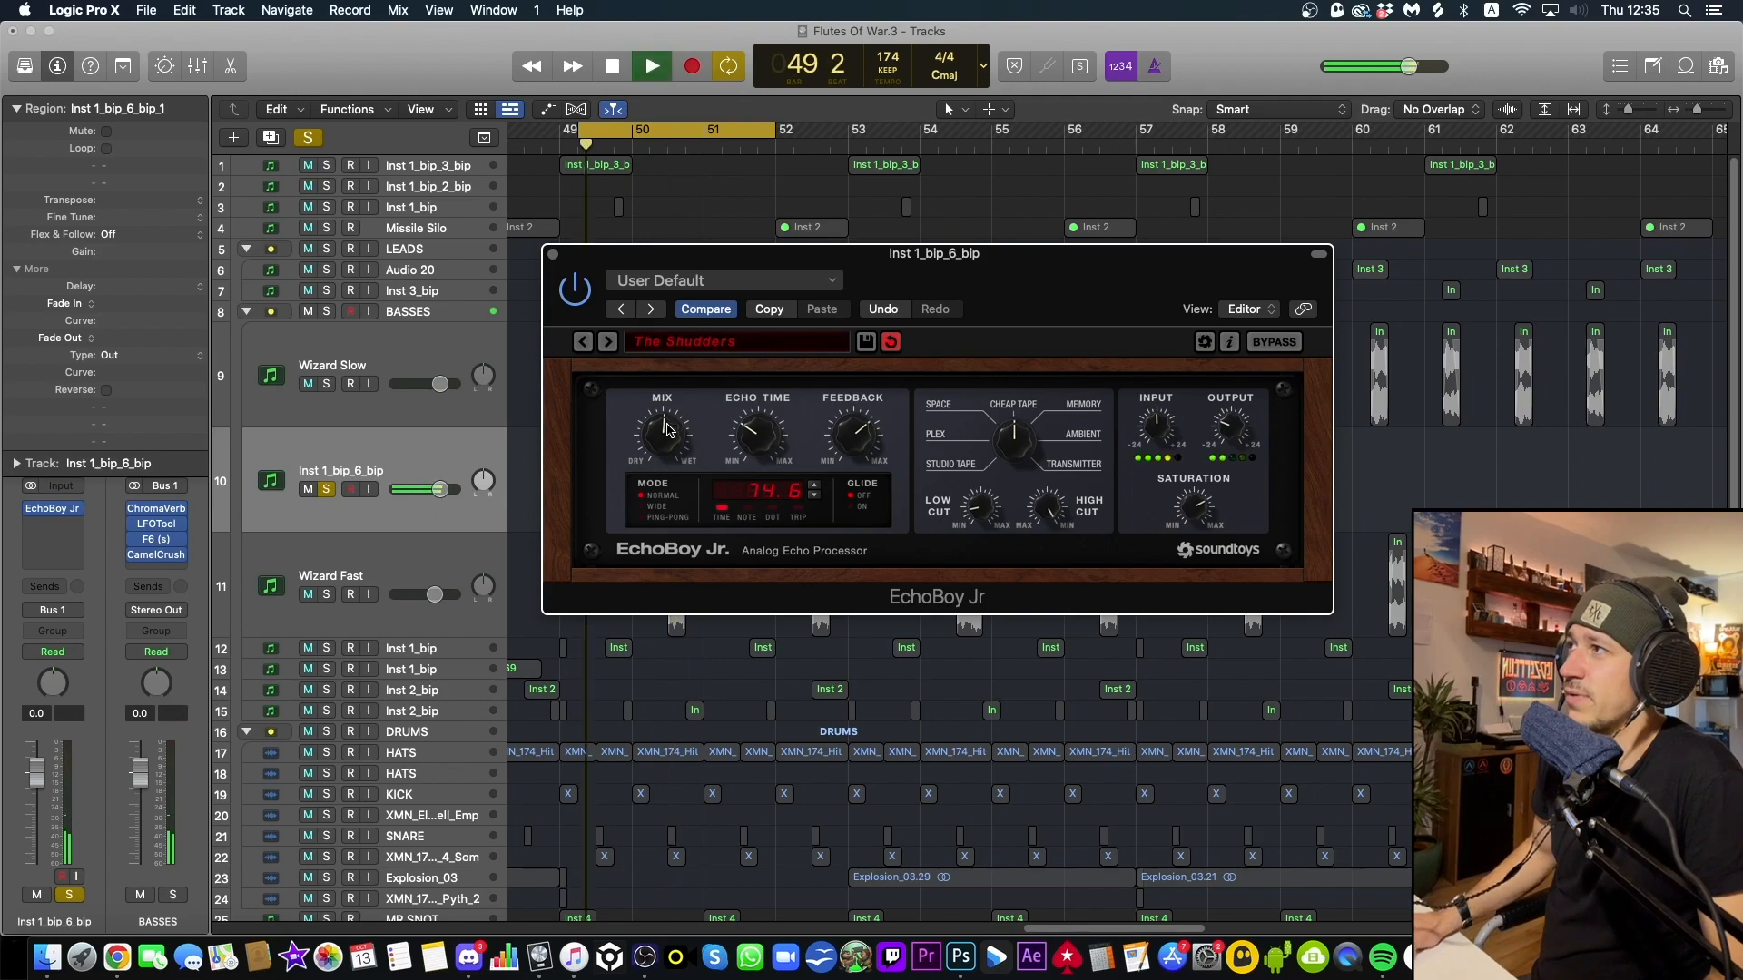
pyautogui.press('space')
# Audition EchoBoy Jr's Wide mode on the bass, then set the mode to Ping-Pong
pyautogui.click(669, 517)
pyautogui.press('space')
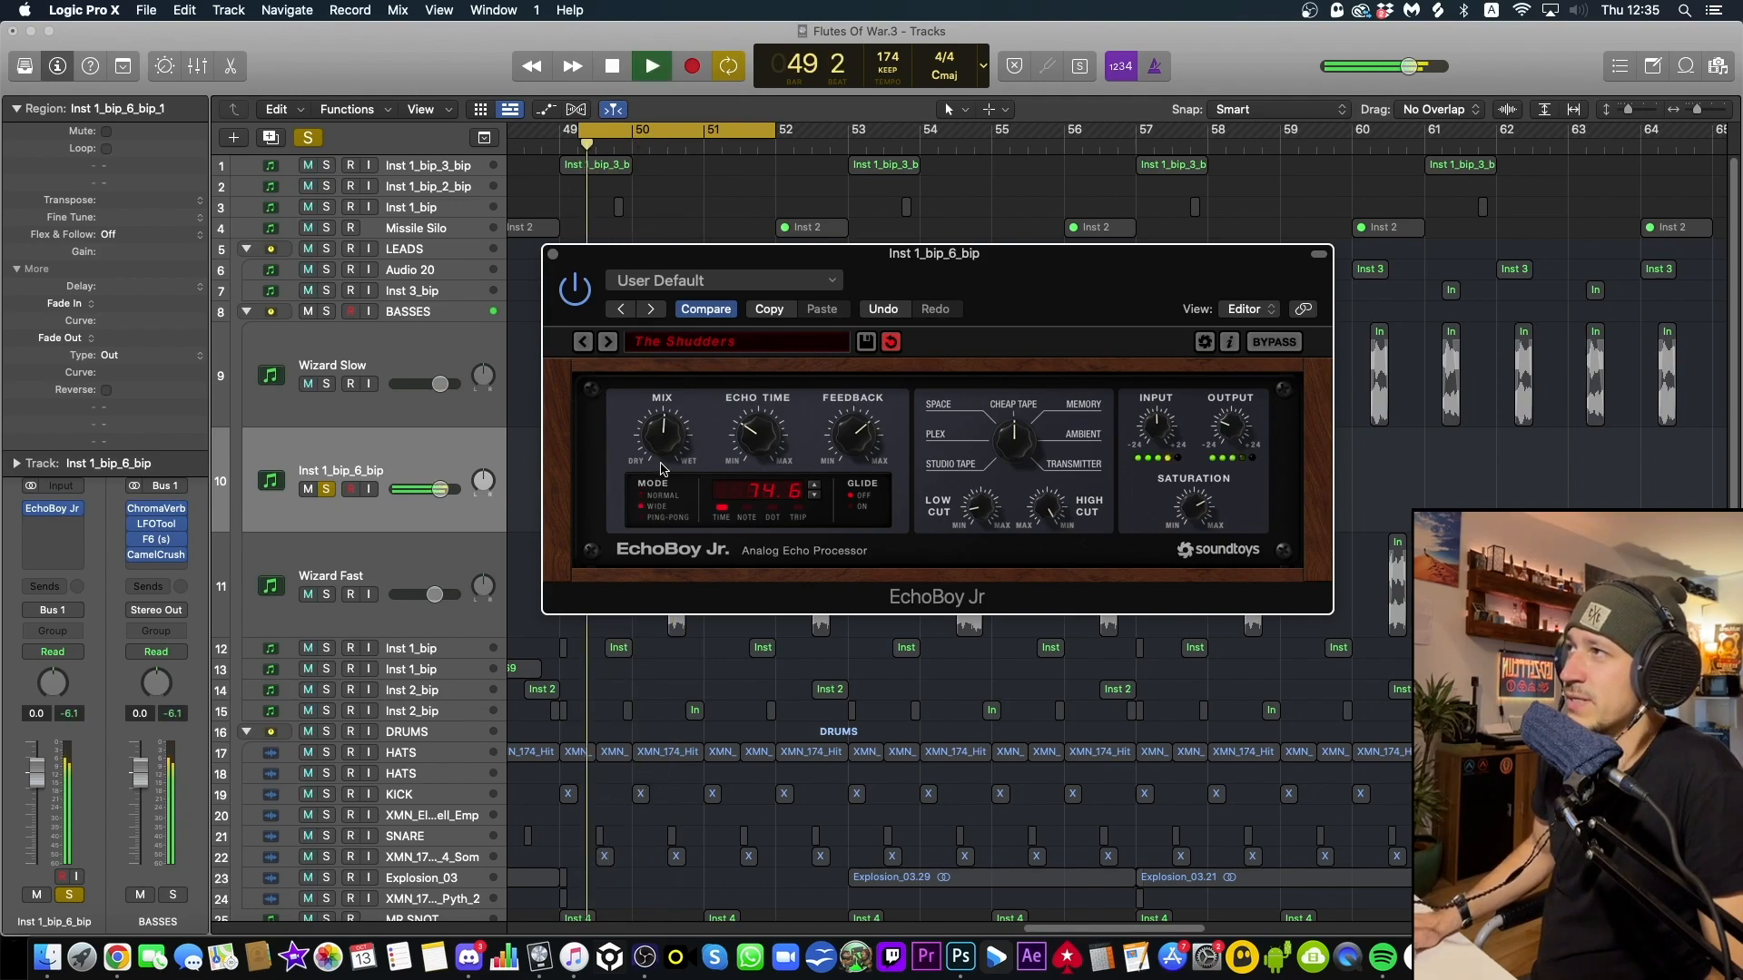
pyautogui.press('space')
pyautogui.press('space')
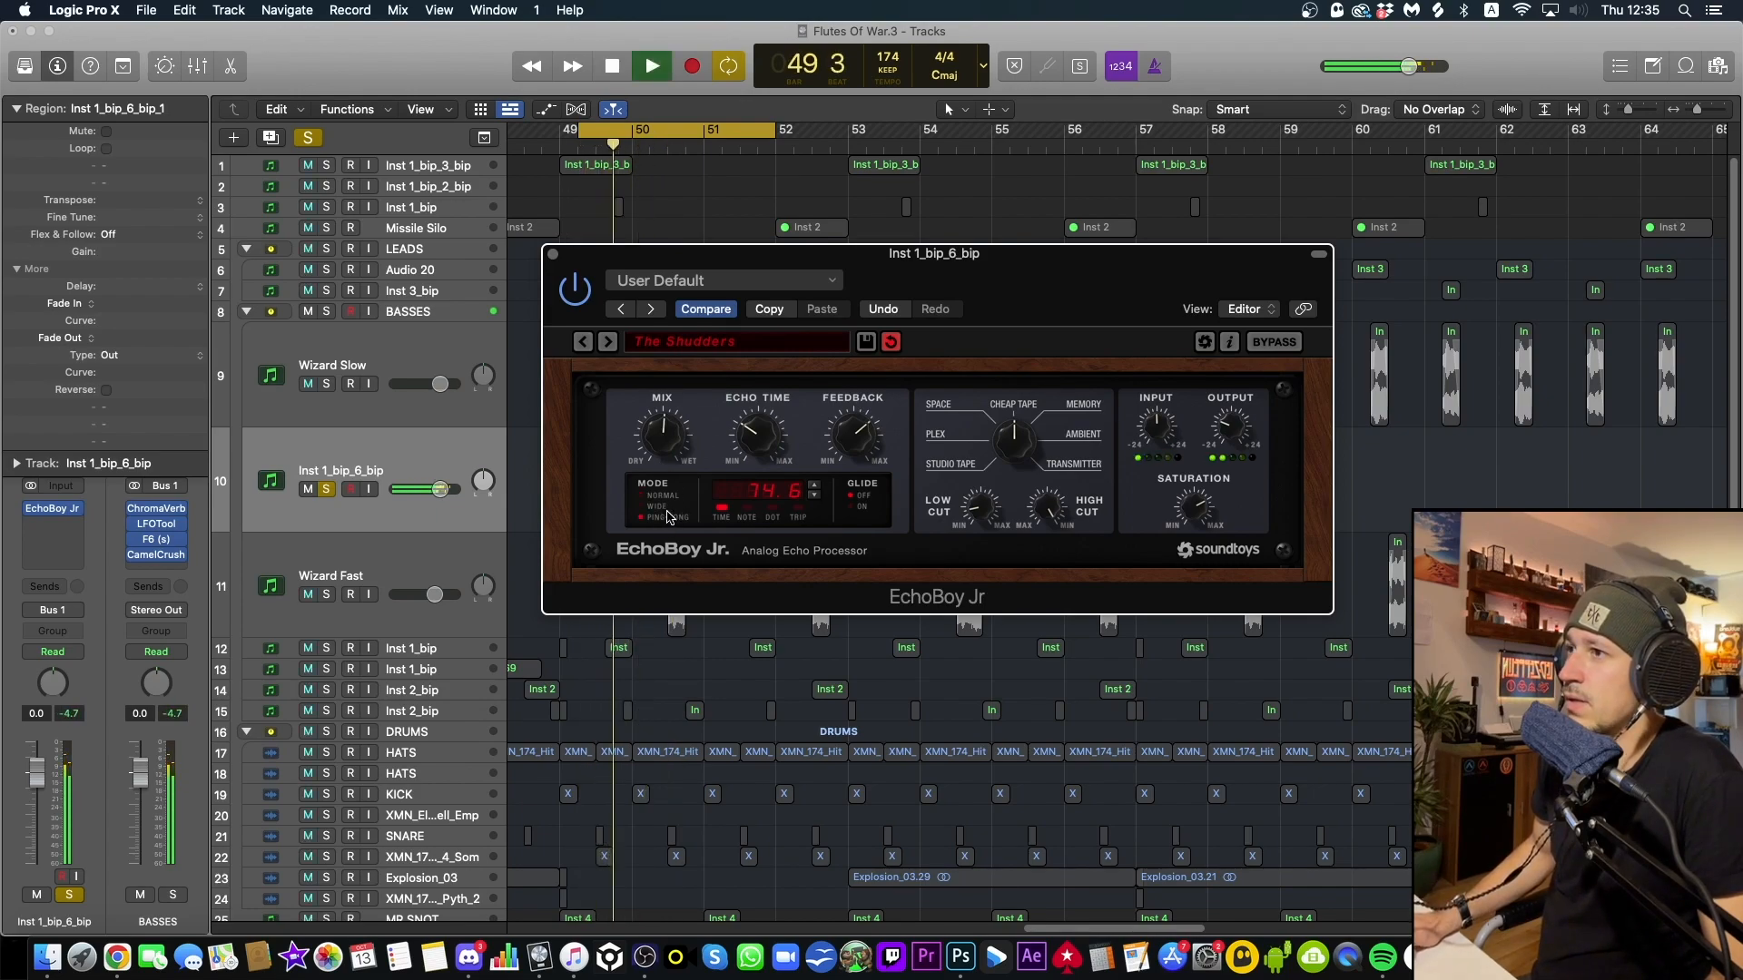
pyautogui.press('space')
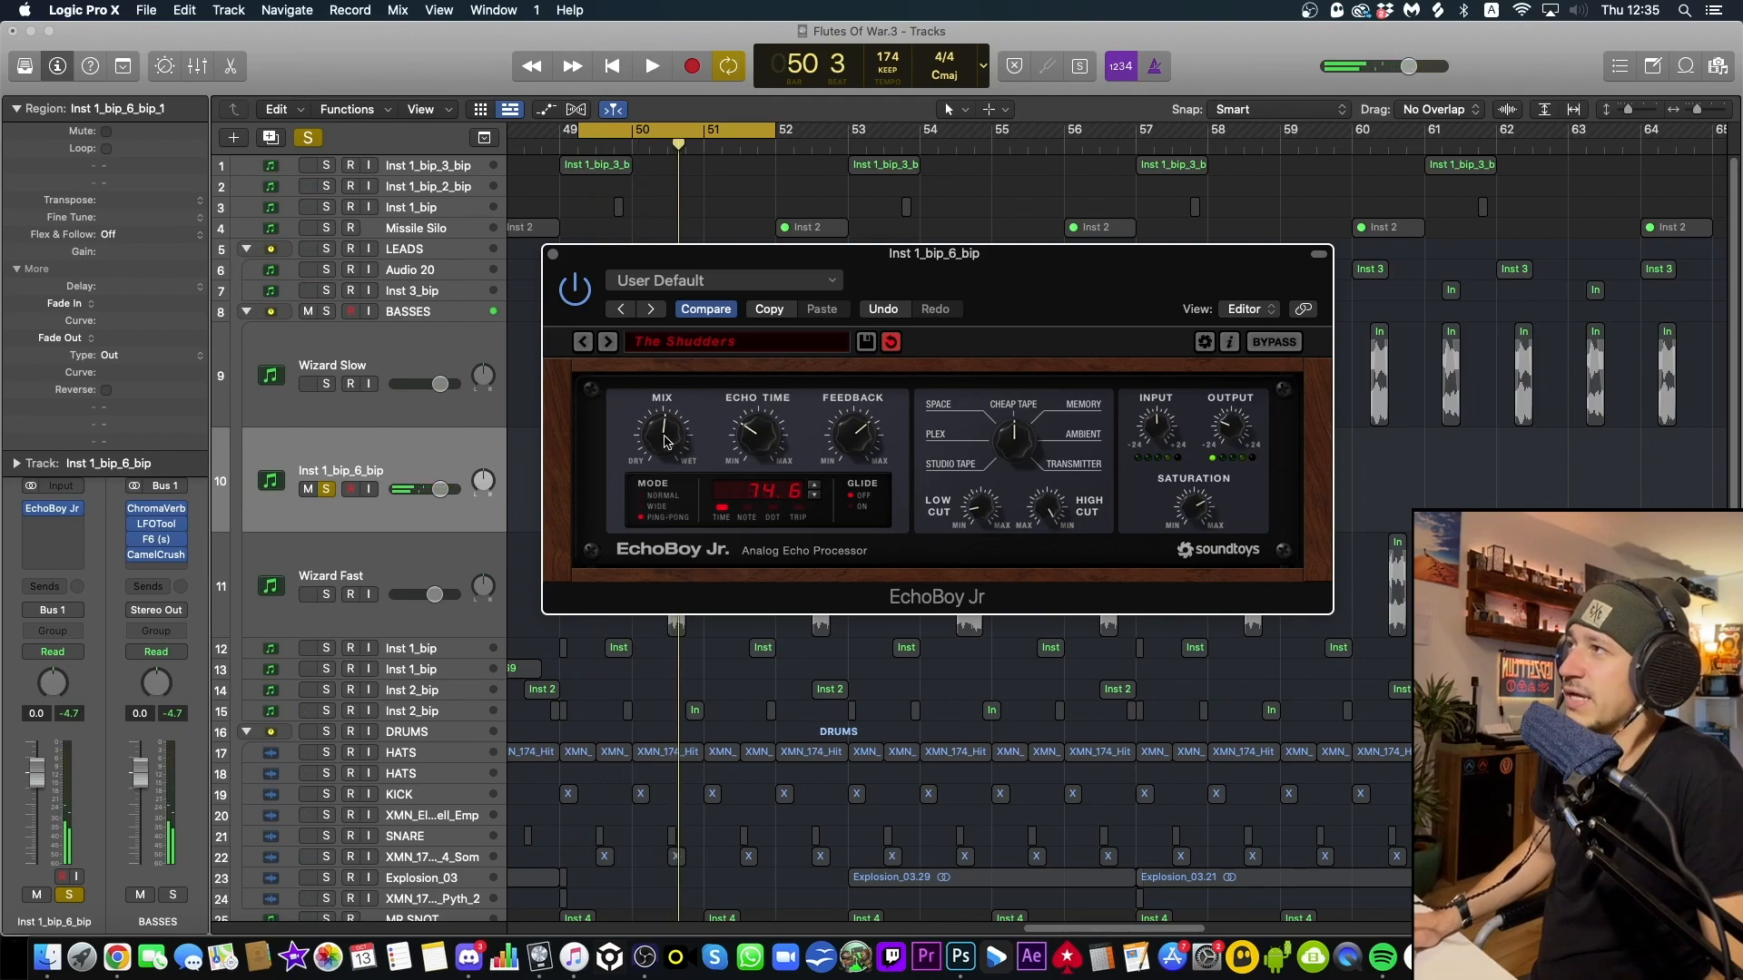
# Play the looped bass through EchoBoy Jr and raise its Mix to 55.5%
pyautogui.moveTo(666, 438); pyautogui.dragTo(672, 419)
pyautogui.press('space')
pyautogui.press('space')
pyautogui.press('space')
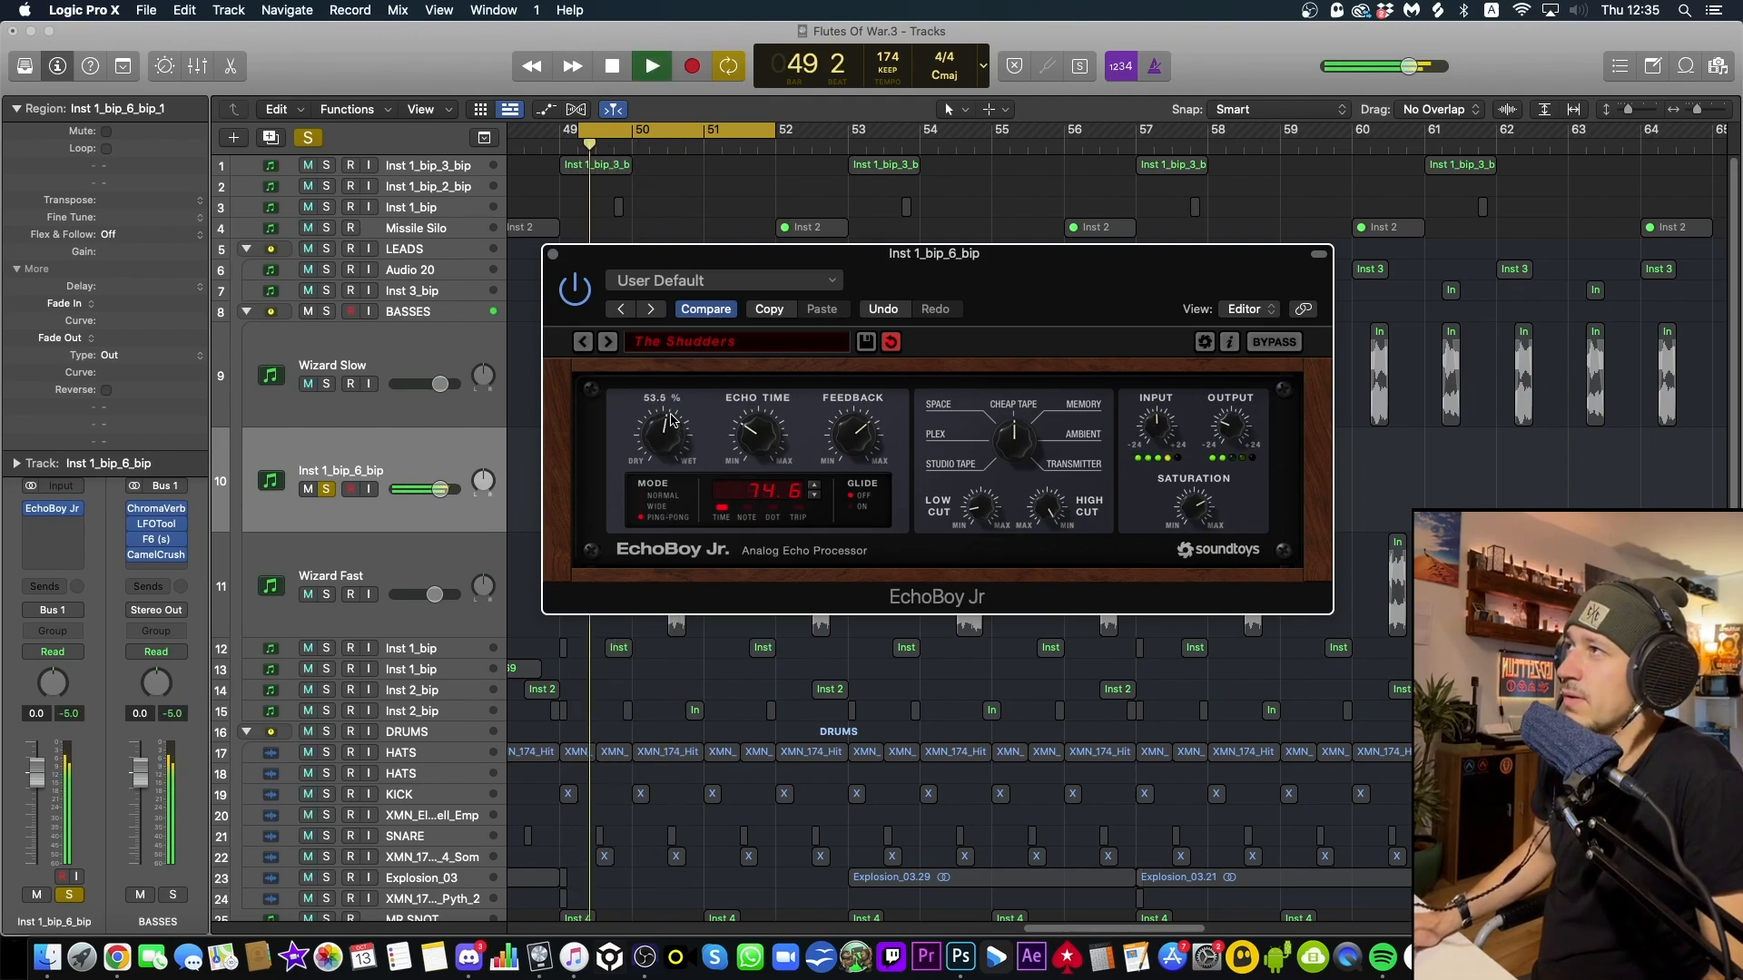
pyautogui.press('space')
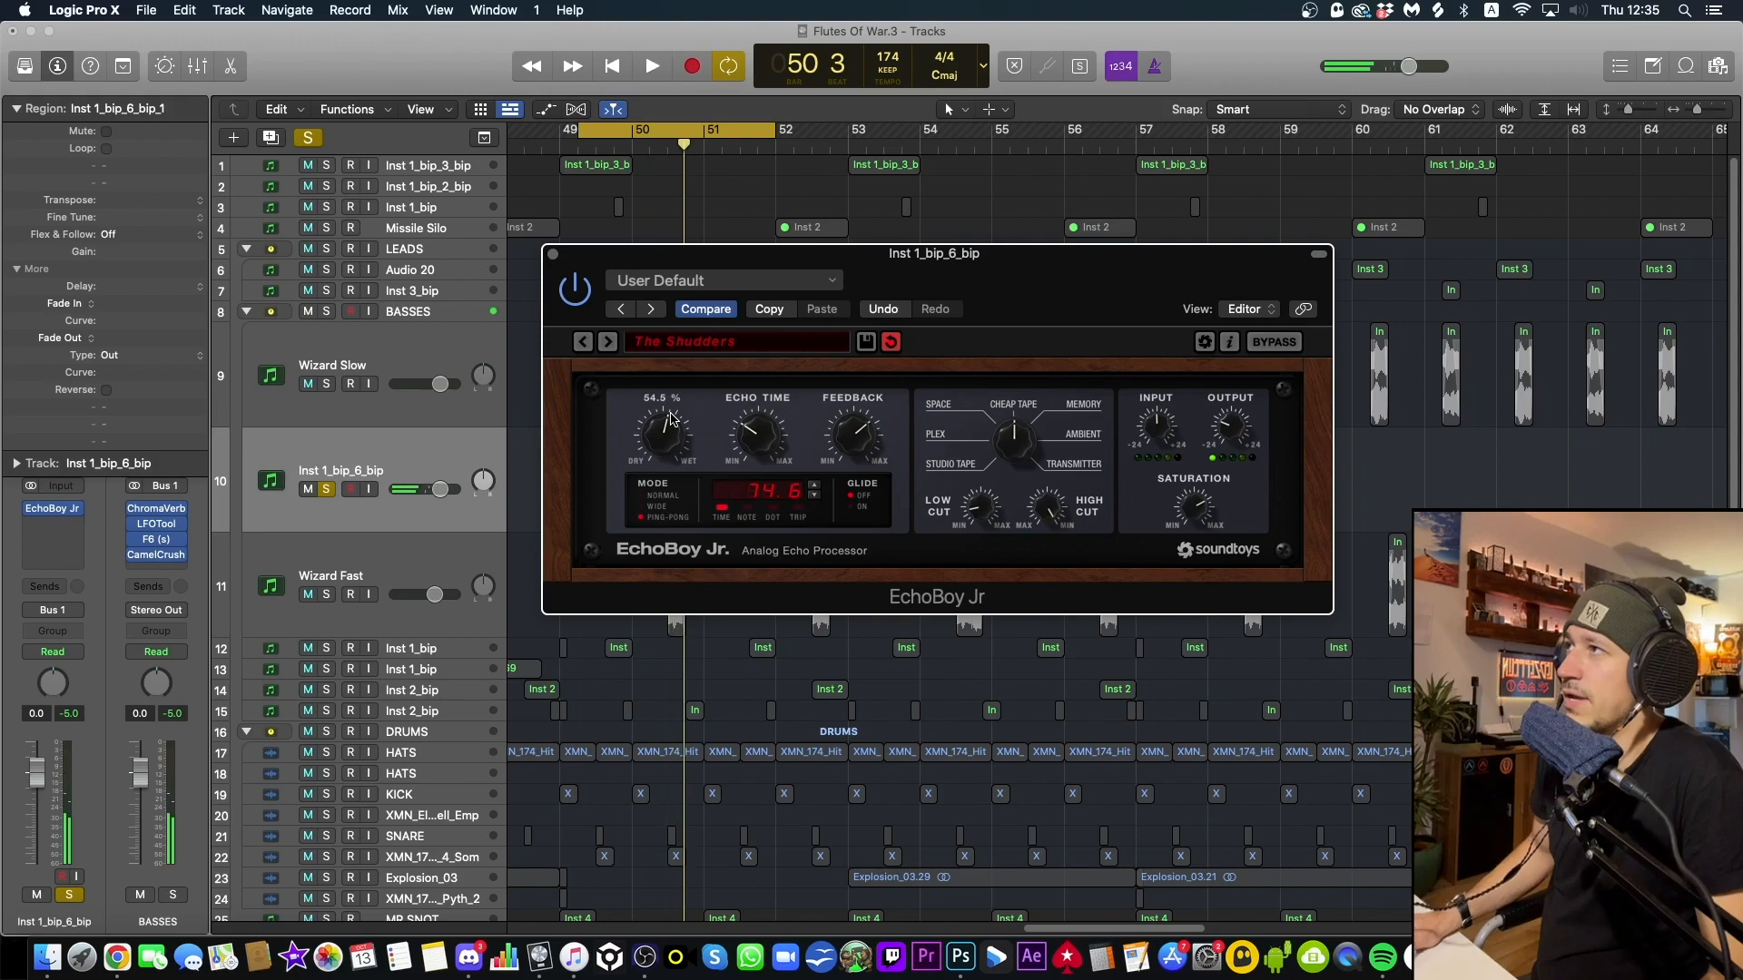
pyautogui.moveTo(671, 418); pyautogui.dragTo(667, 432)
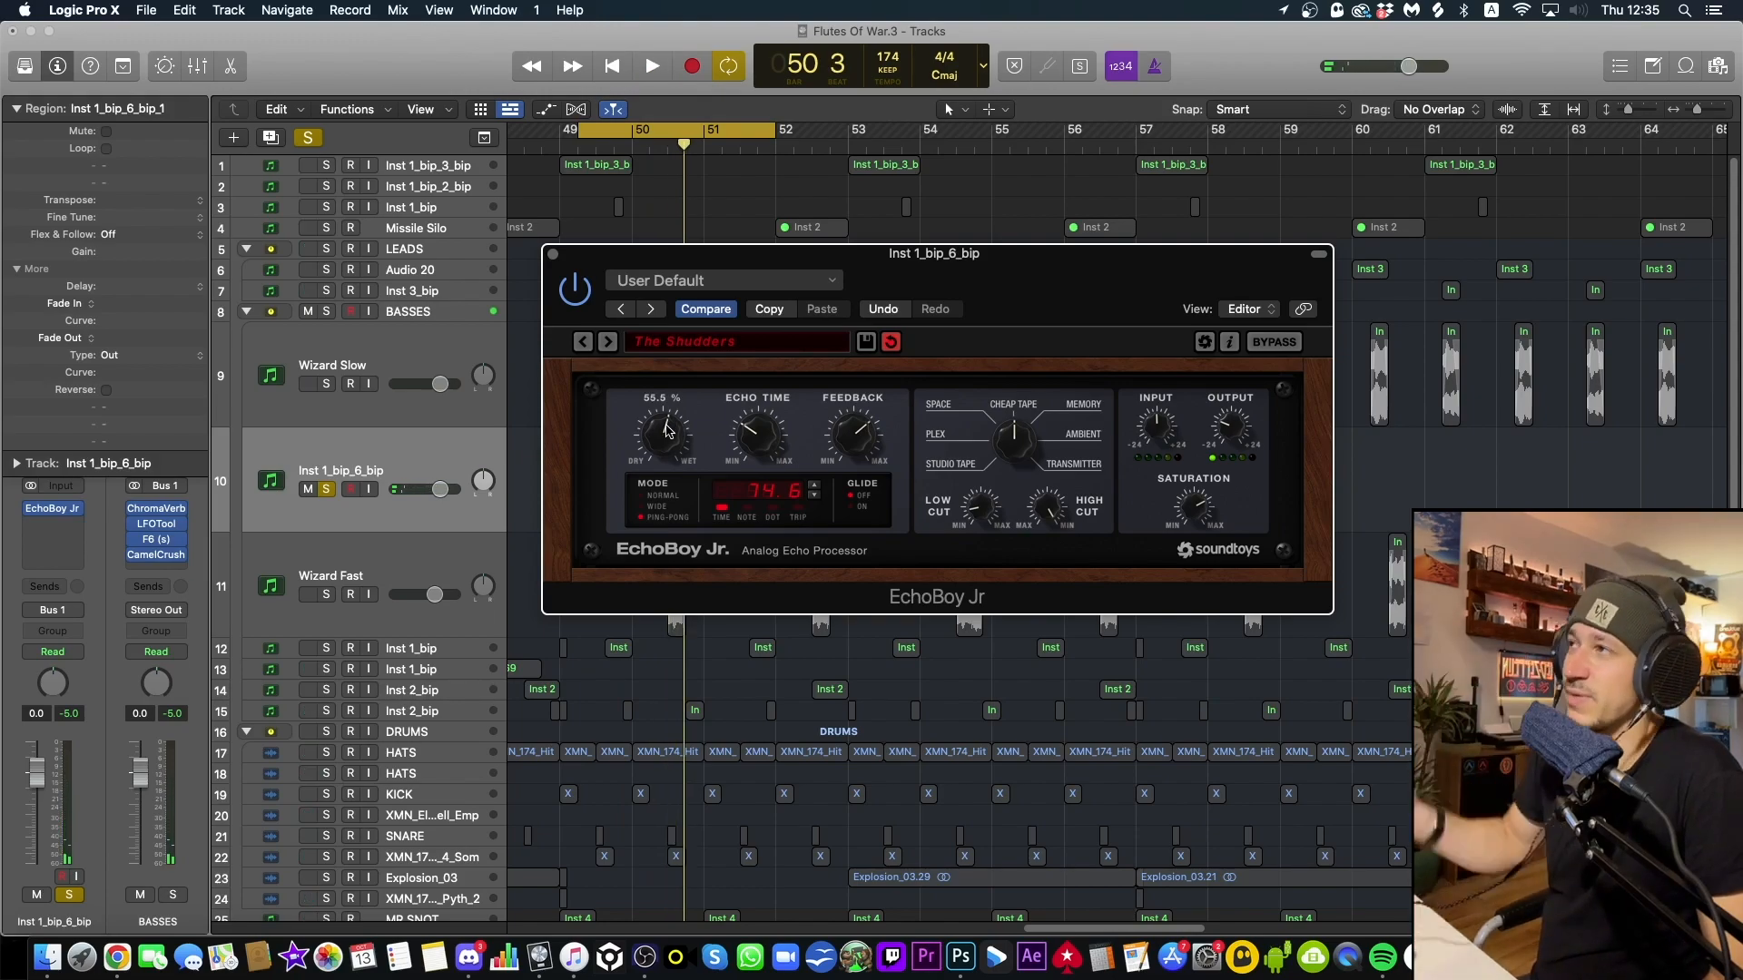
# Bounce the EchoBoy Jr region in place and extend the new region to about bar 51.5 to include the echo tail
pyautogui.click(552, 254)
pyautogui.moveTo(759, 471); pyautogui.dragTo(542, 503)
pyautogui.hotkey('ctrl', 'b')
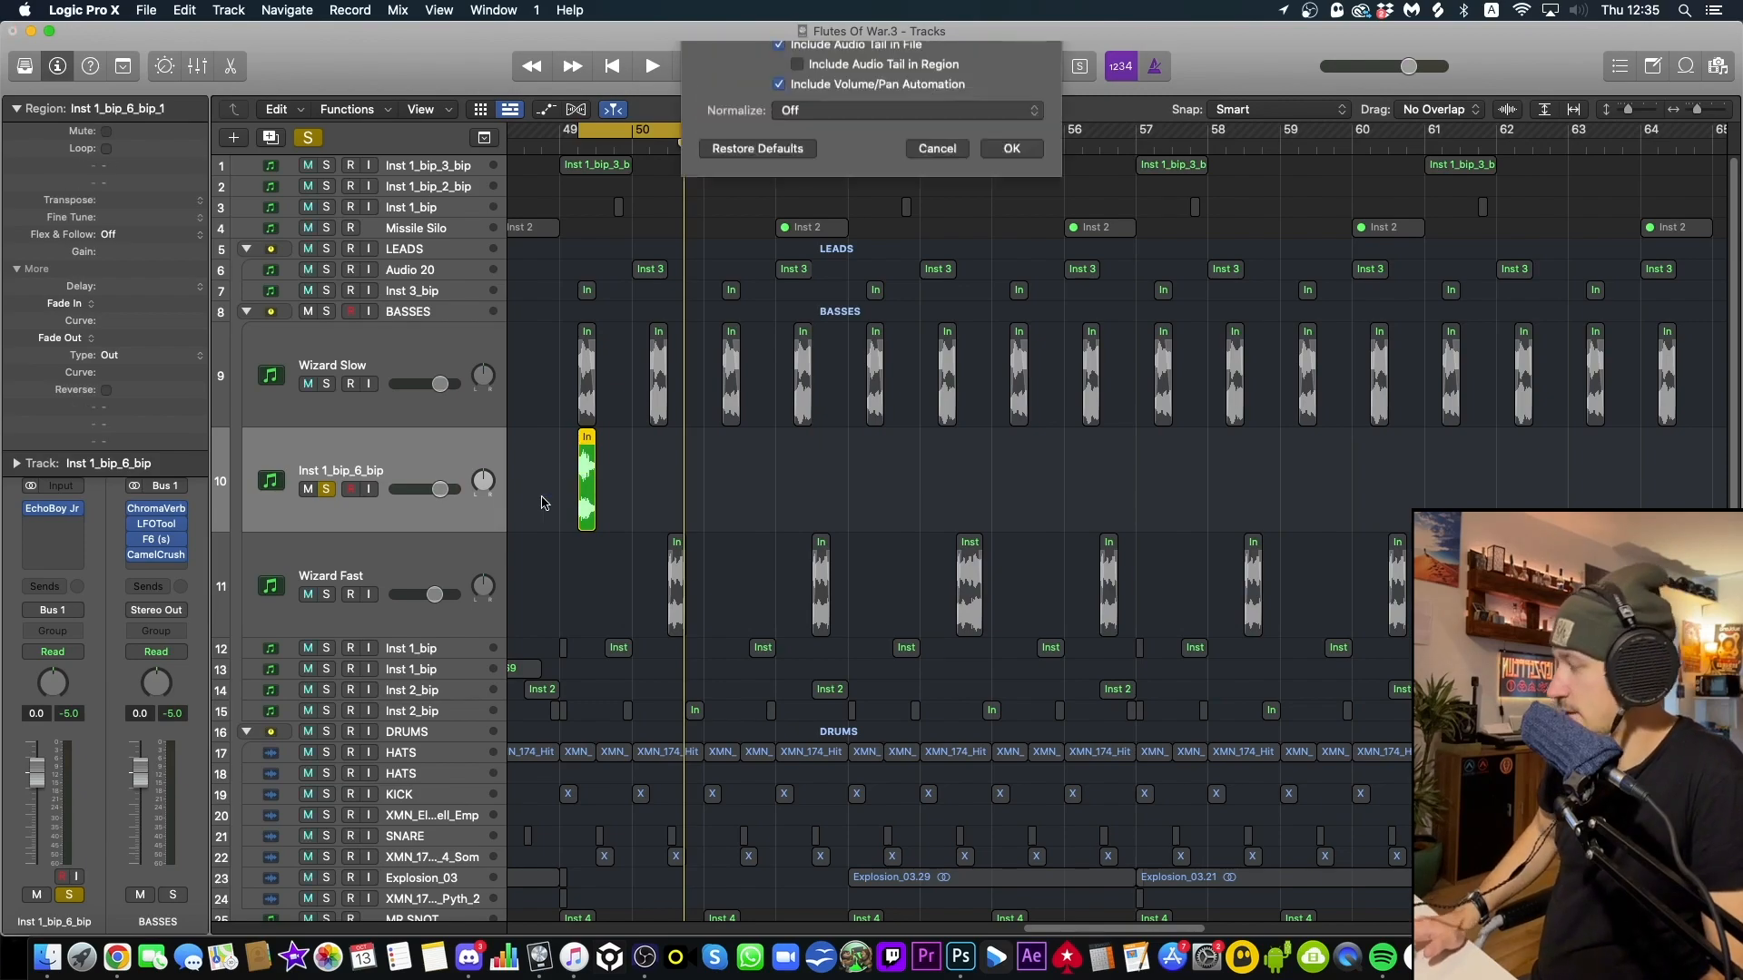
pyautogui.press('Return')
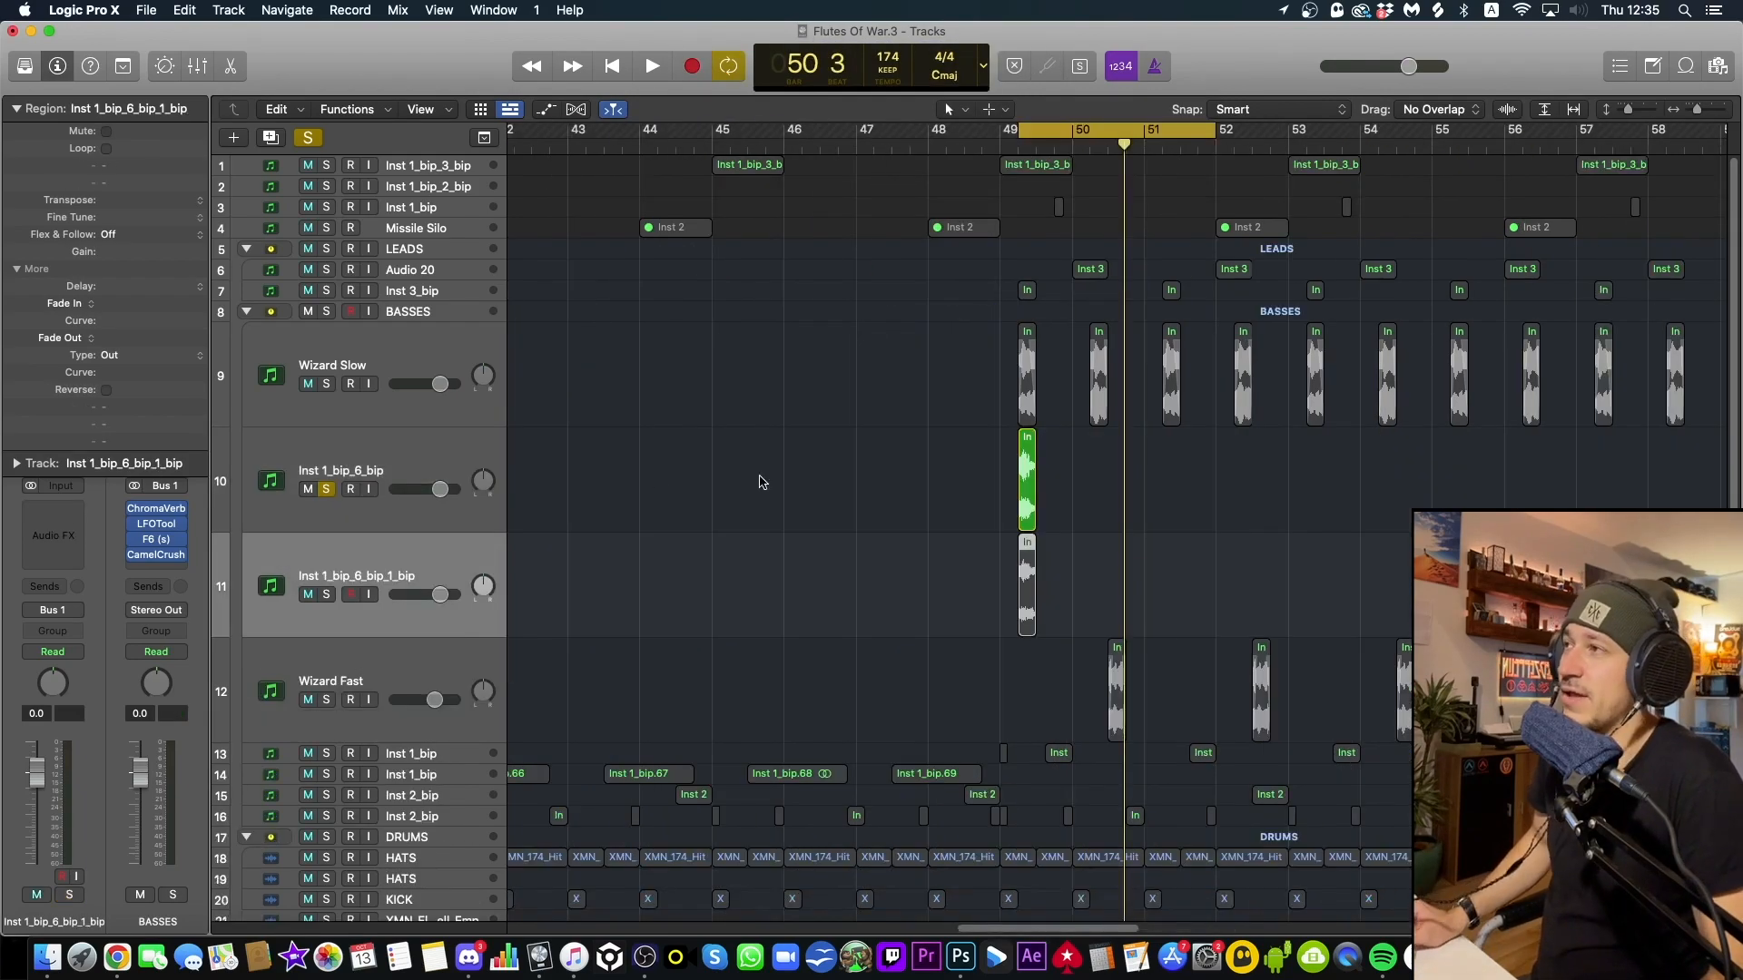
pyautogui.click(978, 603)
pyautogui.moveTo(1032, 620); pyautogui.dragTo(1196, 606)
# Delete the source track with EchoBoy Jr and solo the new echo bounce
pyautogui.click(320, 488)
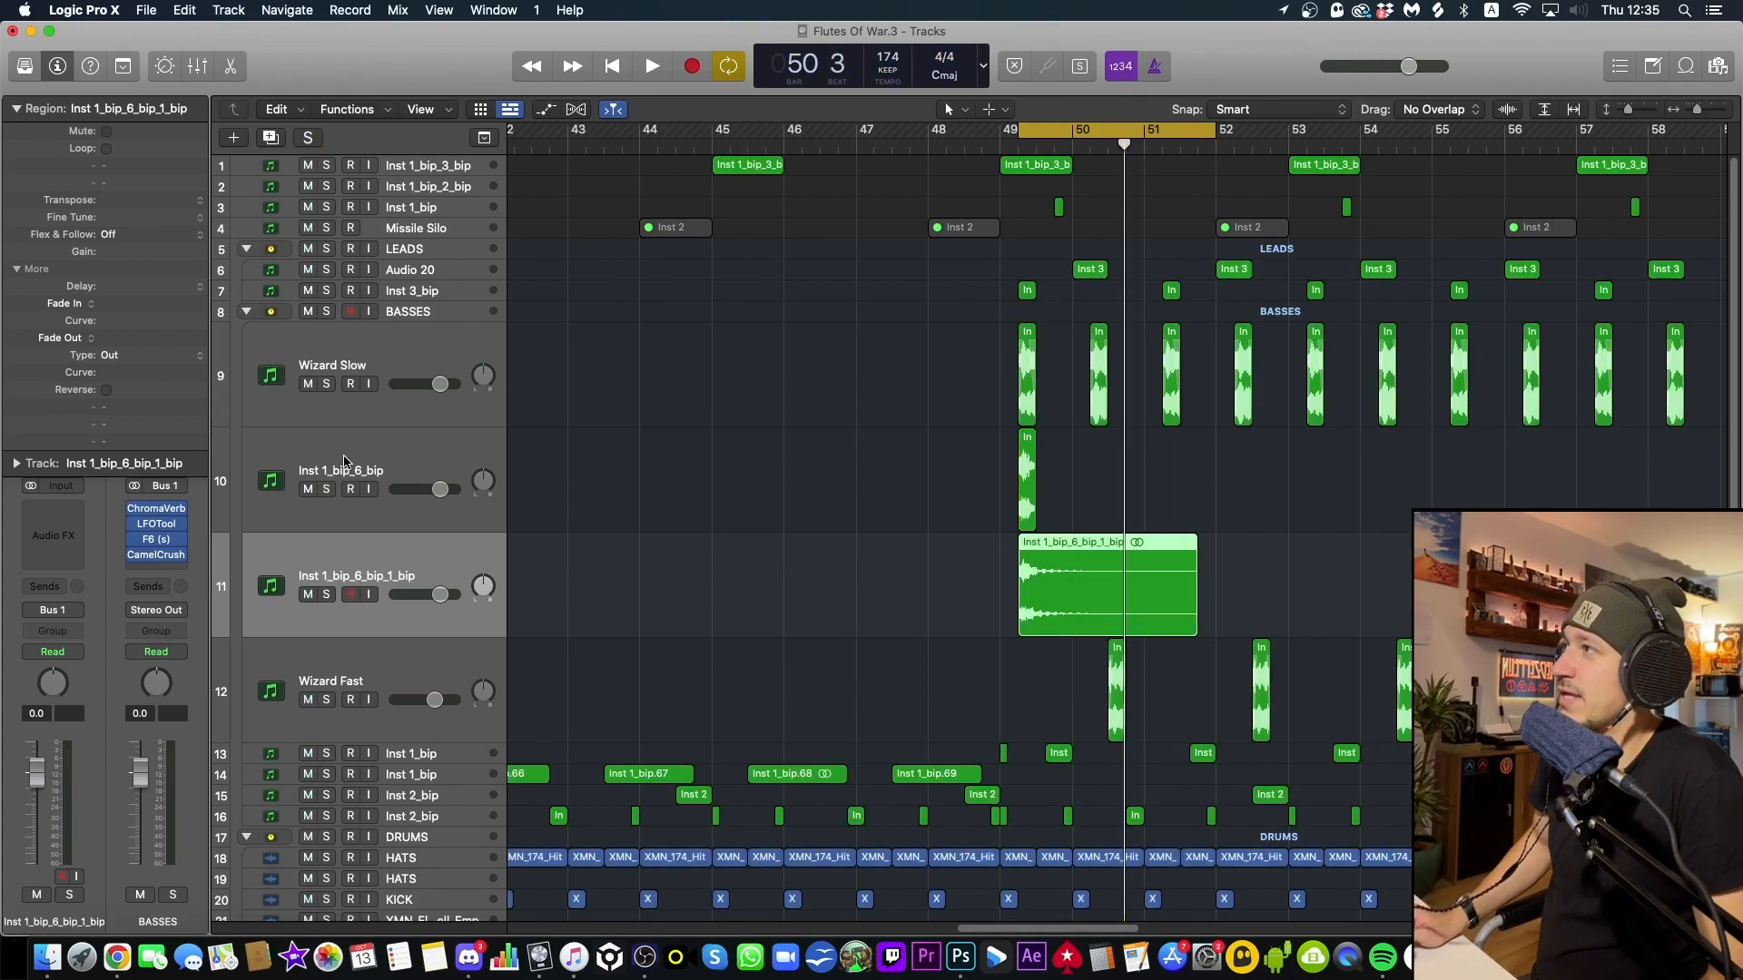
pyautogui.click(347, 443)
pyautogui.press('super+BackSpace')
pyautogui.click(326, 488)
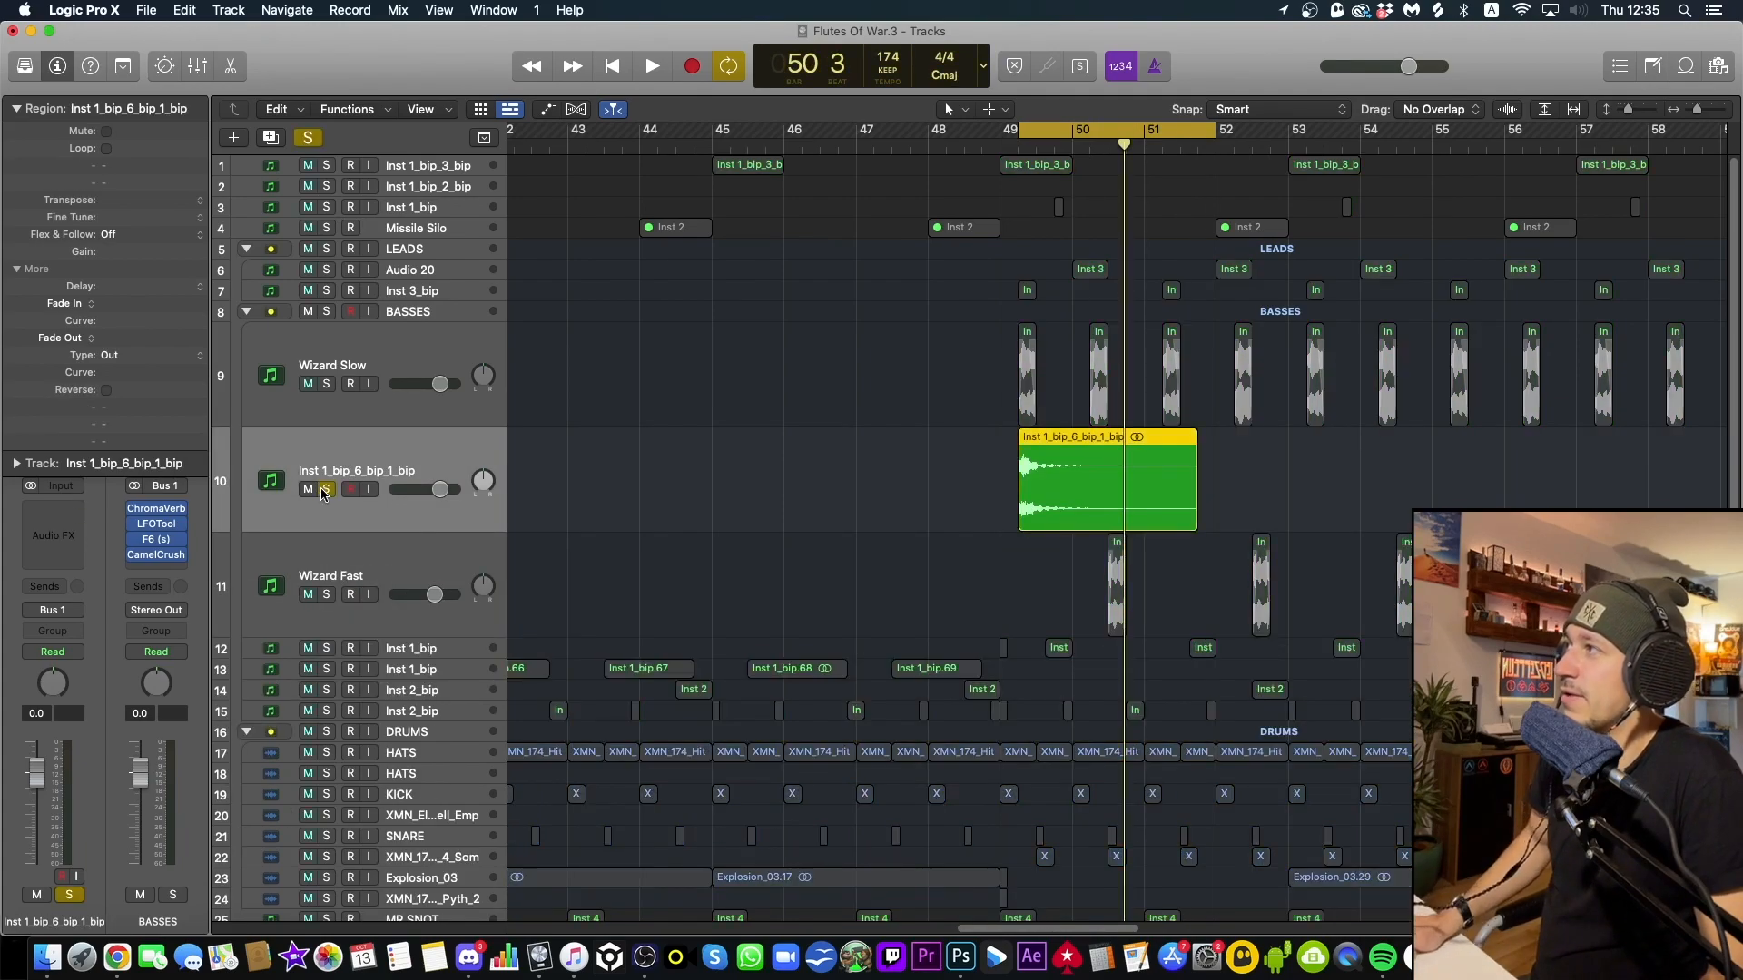
# Trim the initial bass hit off the echo region's start and move the remaining tail to bar 49
pyautogui.press('space')
pyautogui.press('space')
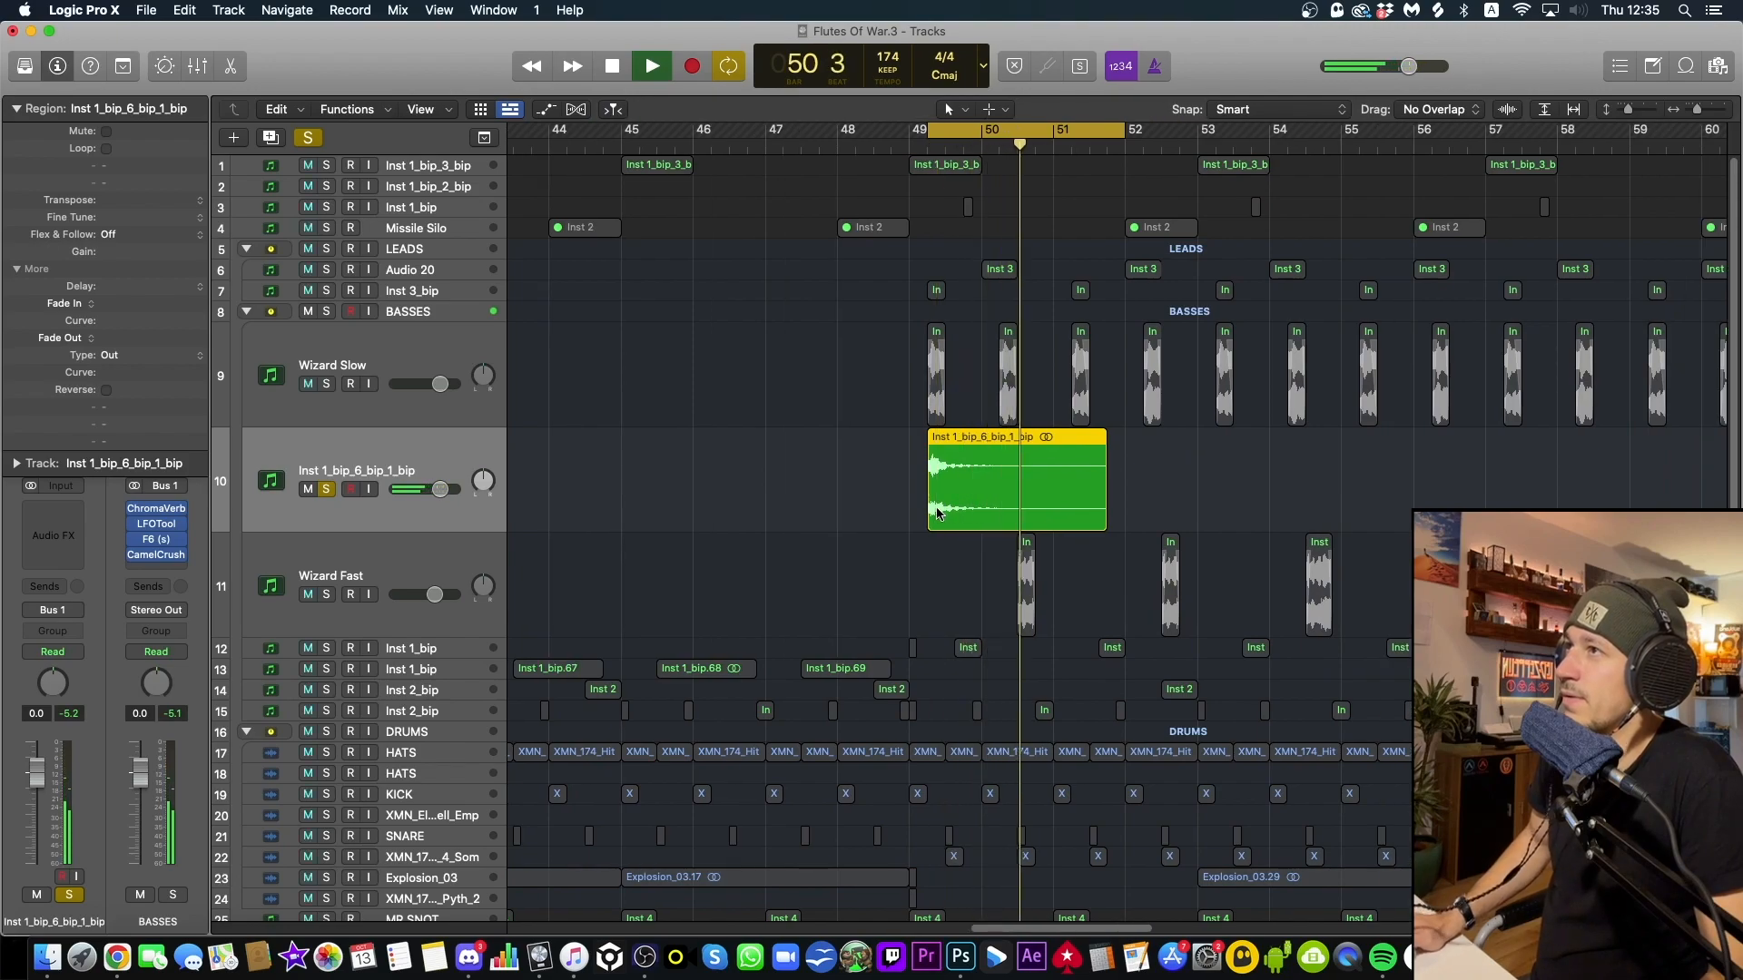
pyautogui.moveTo(929, 508); pyautogui.dragTo(952, 516)
pyautogui.press('space')
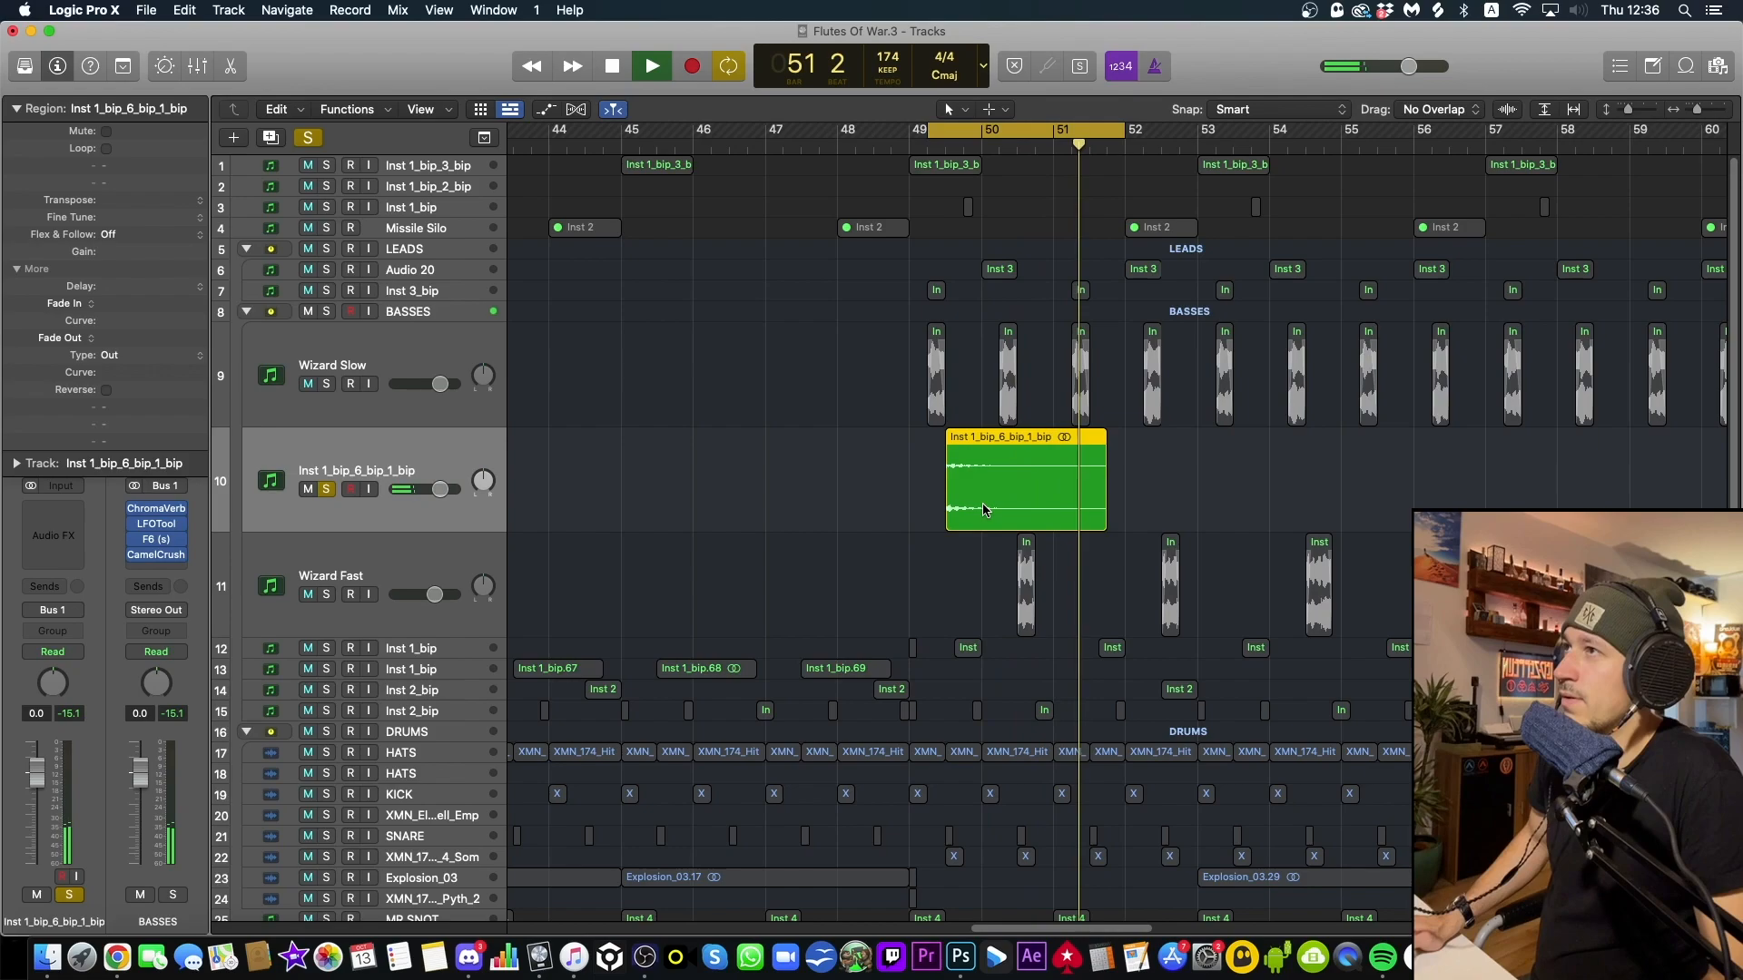
pyautogui.press('space')
pyautogui.moveTo(987, 509); pyautogui.dragTo(950, 510)
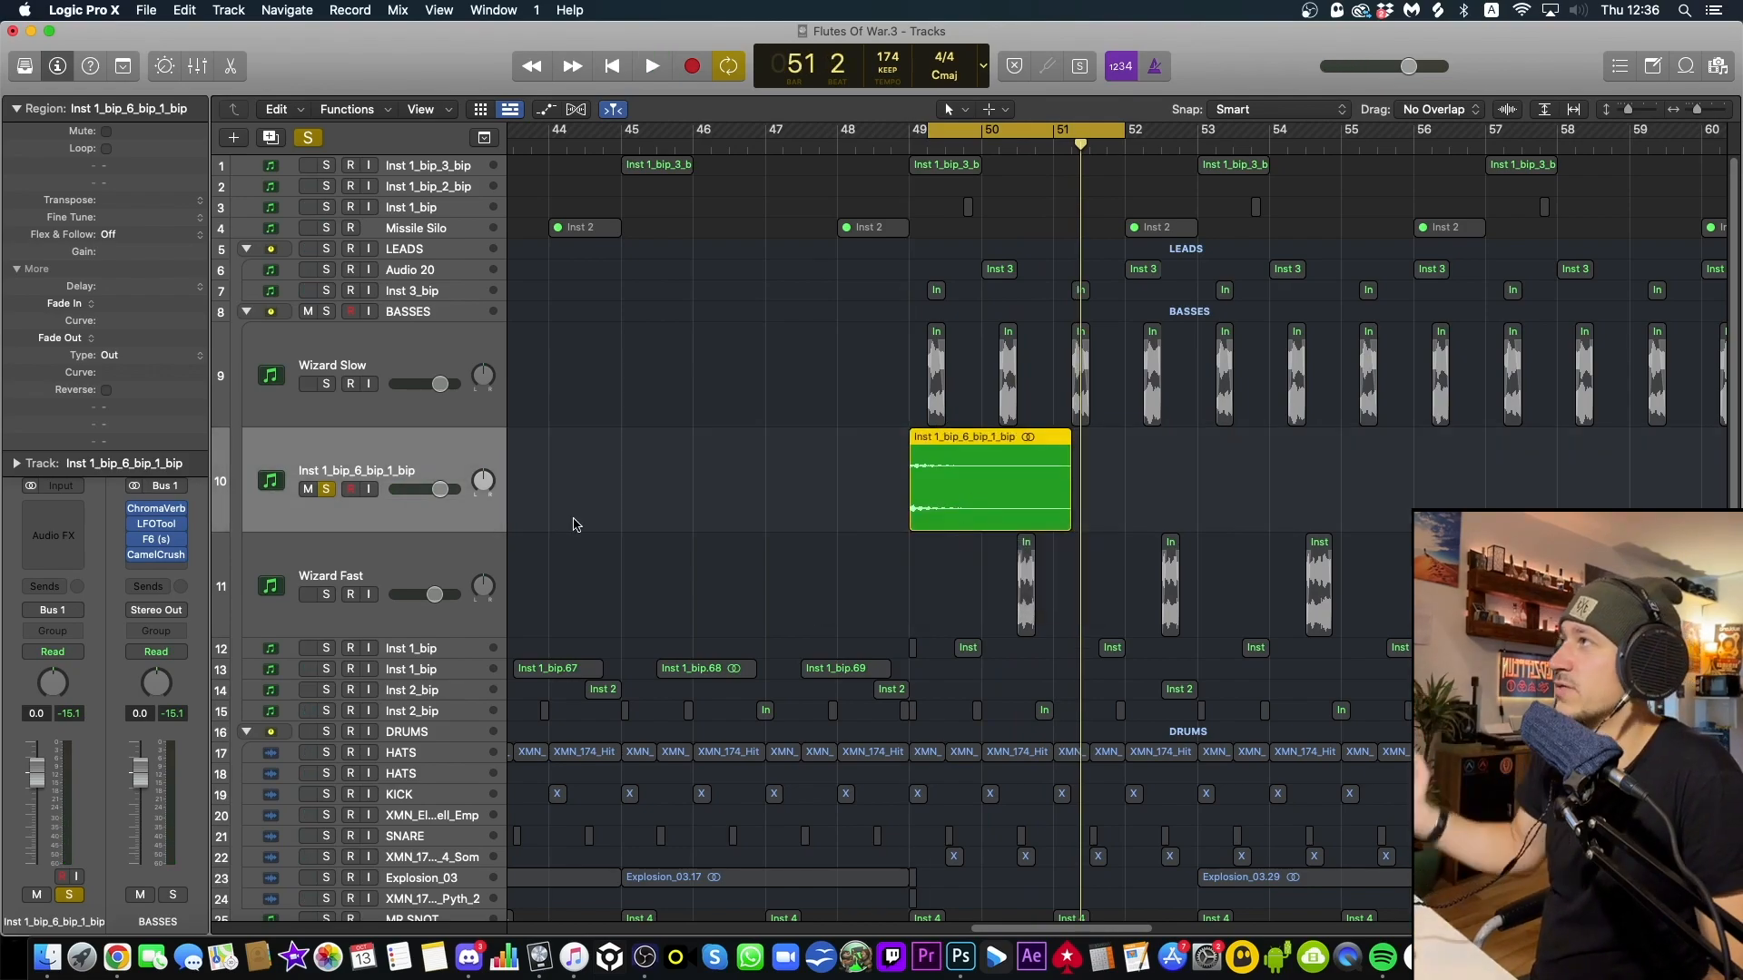
# Solo the DRUMS stack with the echo tail, pull the cycle start back to bar 49, and play the loop
pyautogui.click(327, 734)
pyautogui.press('space')
pyautogui.click(1149, 480)
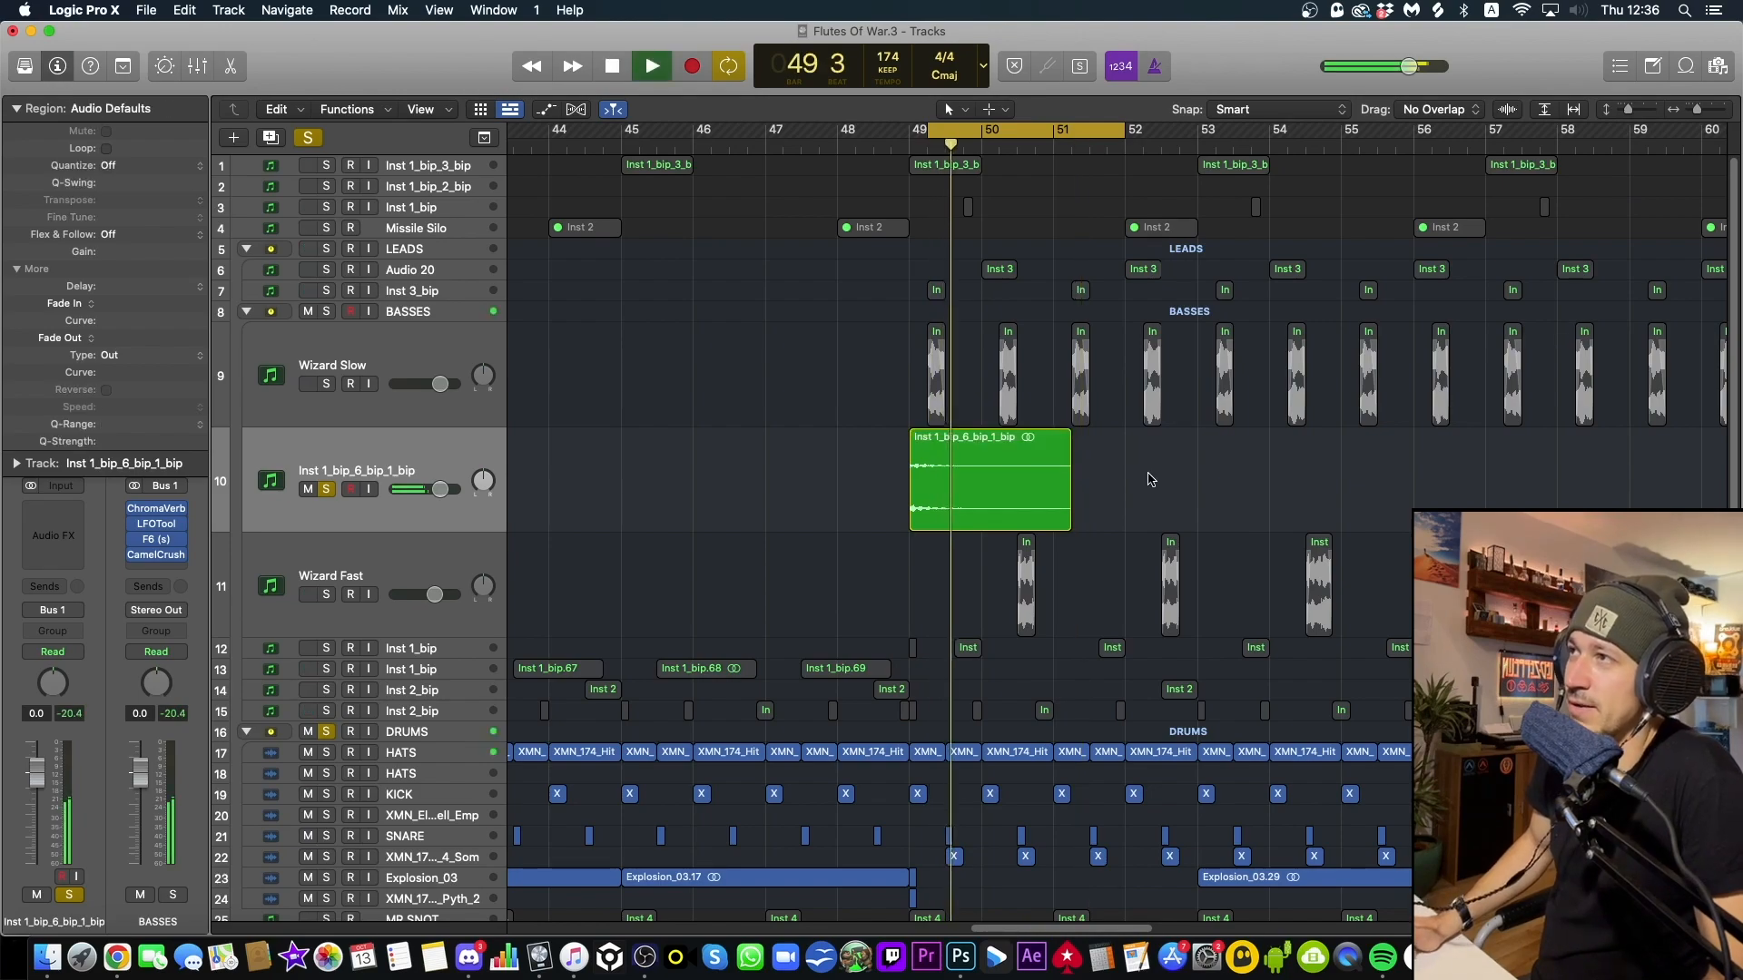
pyautogui.press('space')
pyautogui.press('space')
pyautogui.press('space')
pyautogui.moveTo(913, 131); pyautogui.dragTo(1057, 156)
pyautogui.press('space')
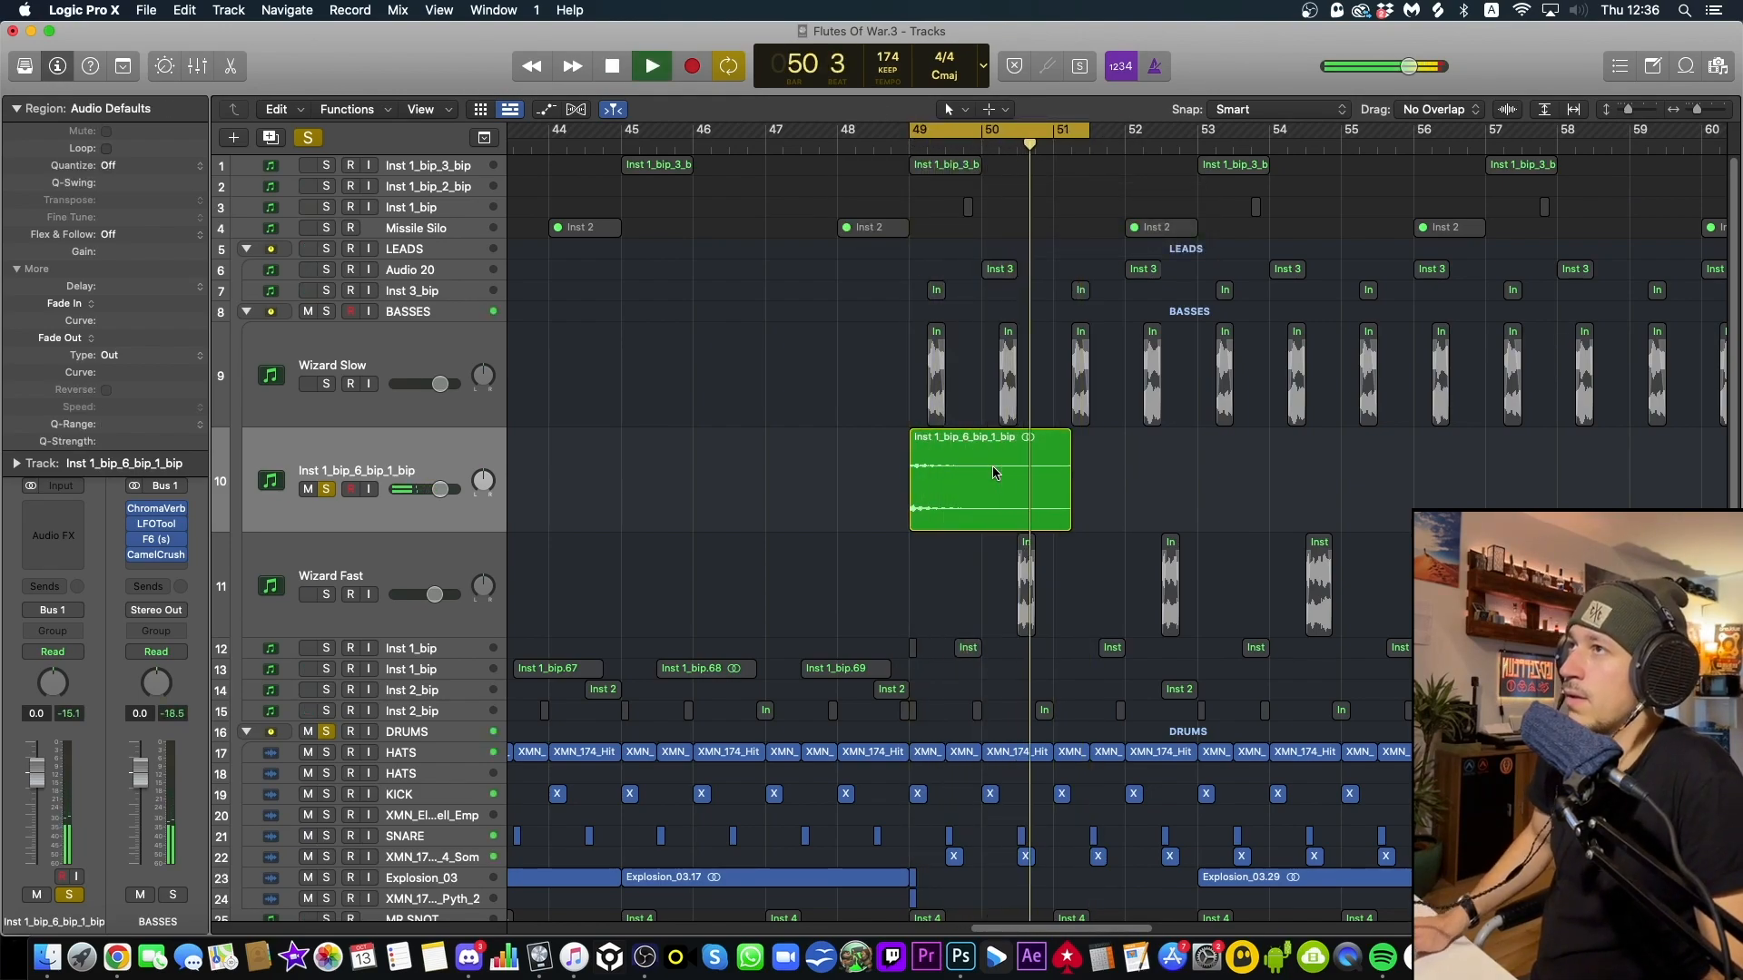
# Copy the echo region at bars 51, 53 and 55, then extend the cycle range to bar 57
pyautogui.press('space')
pyautogui.moveTo(994, 472); pyautogui.dragTo(1143, 464)
pyautogui.moveTo(1258, 463); pyautogui.dragTo(1314, 461)
pyautogui.press('space')
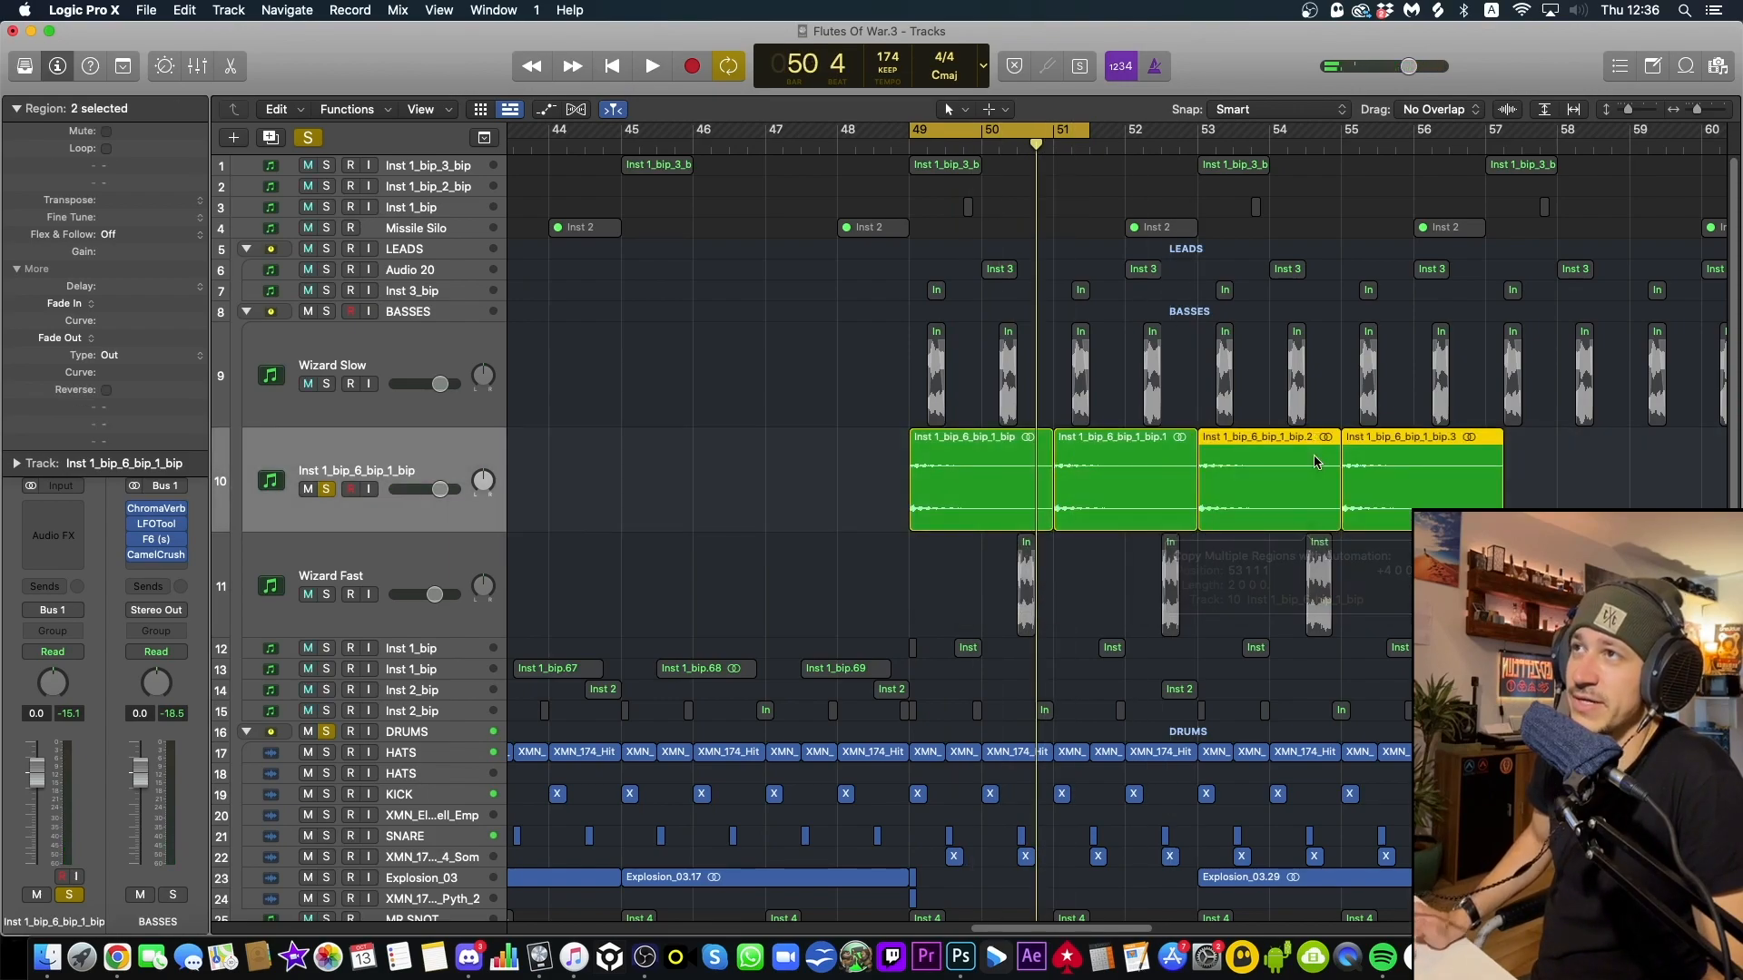
pyautogui.hscroll(1, 703, 540)
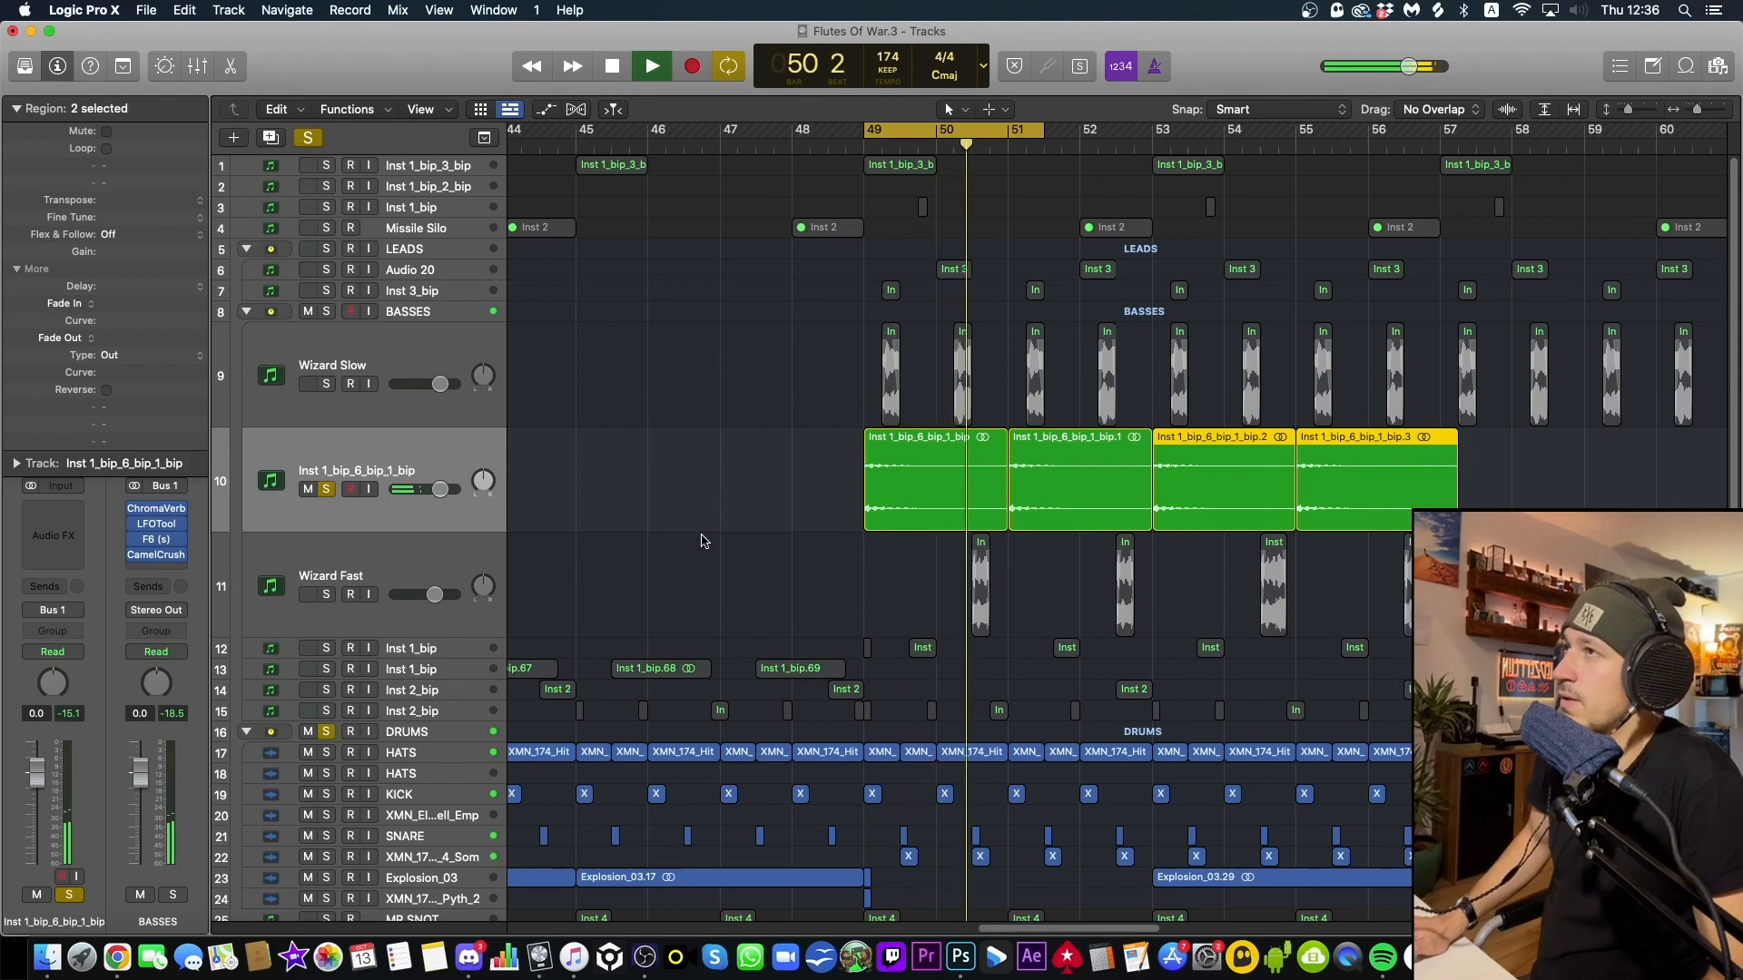
pyautogui.hscroll(1, 704, 538)
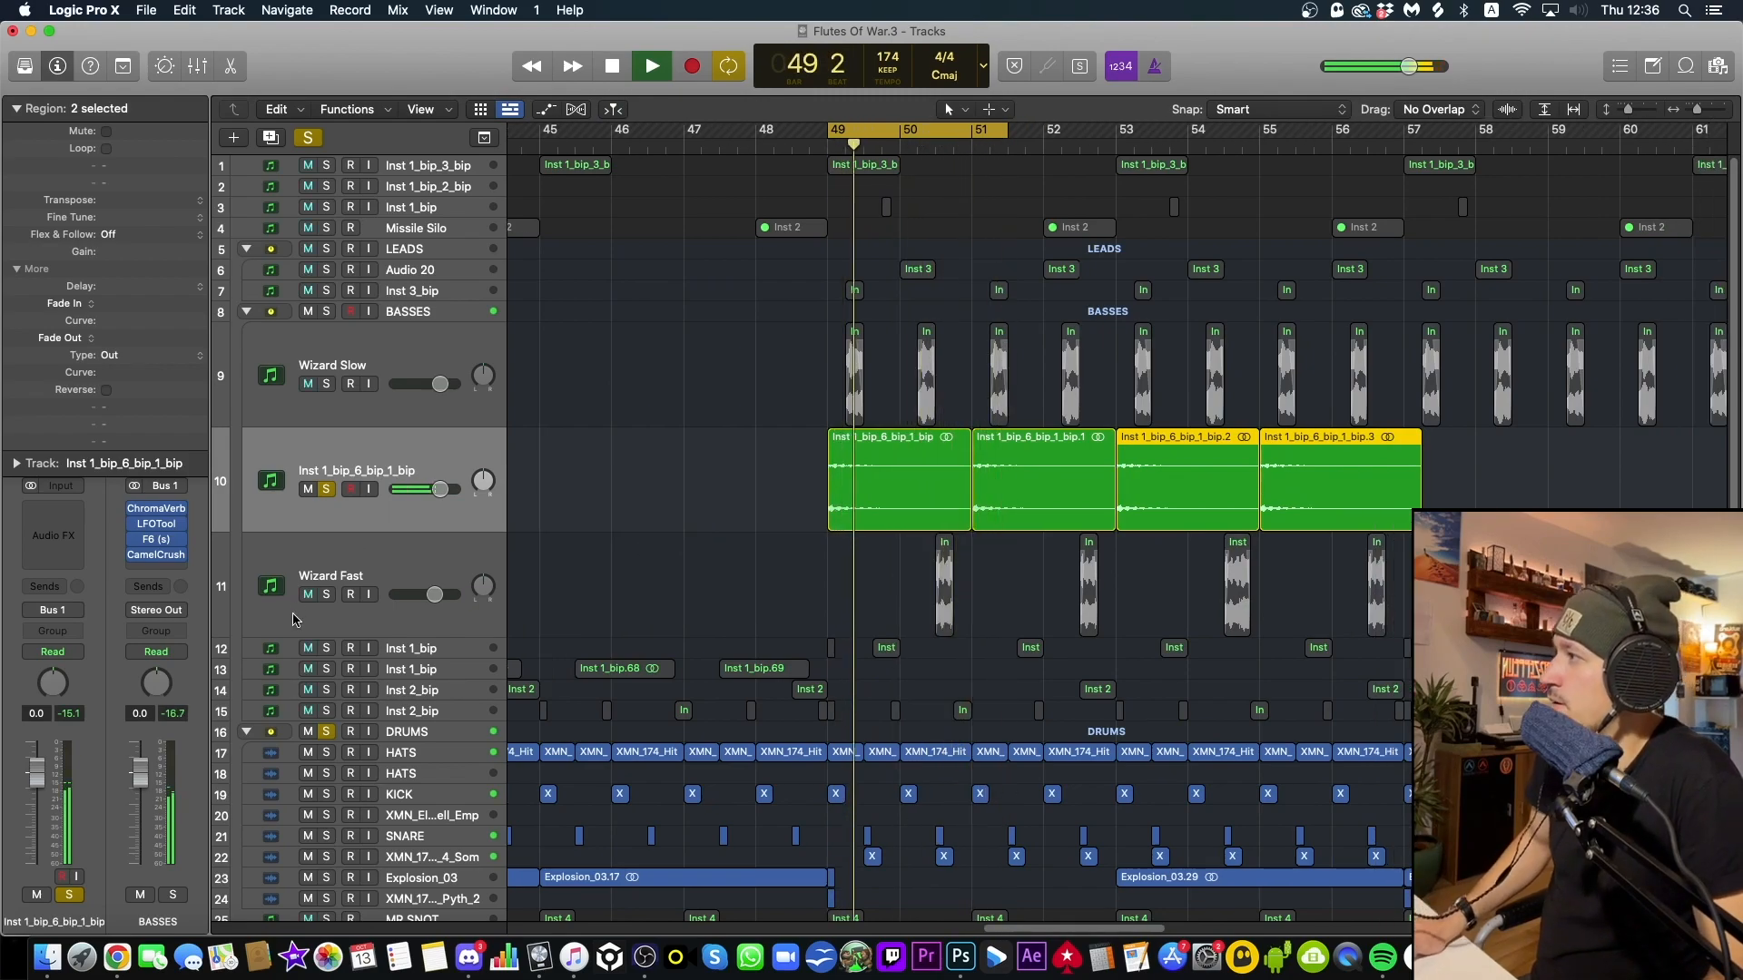
pyautogui.press('space')
pyautogui.moveTo(1051, 157); pyautogui.dragTo(1406, 202)
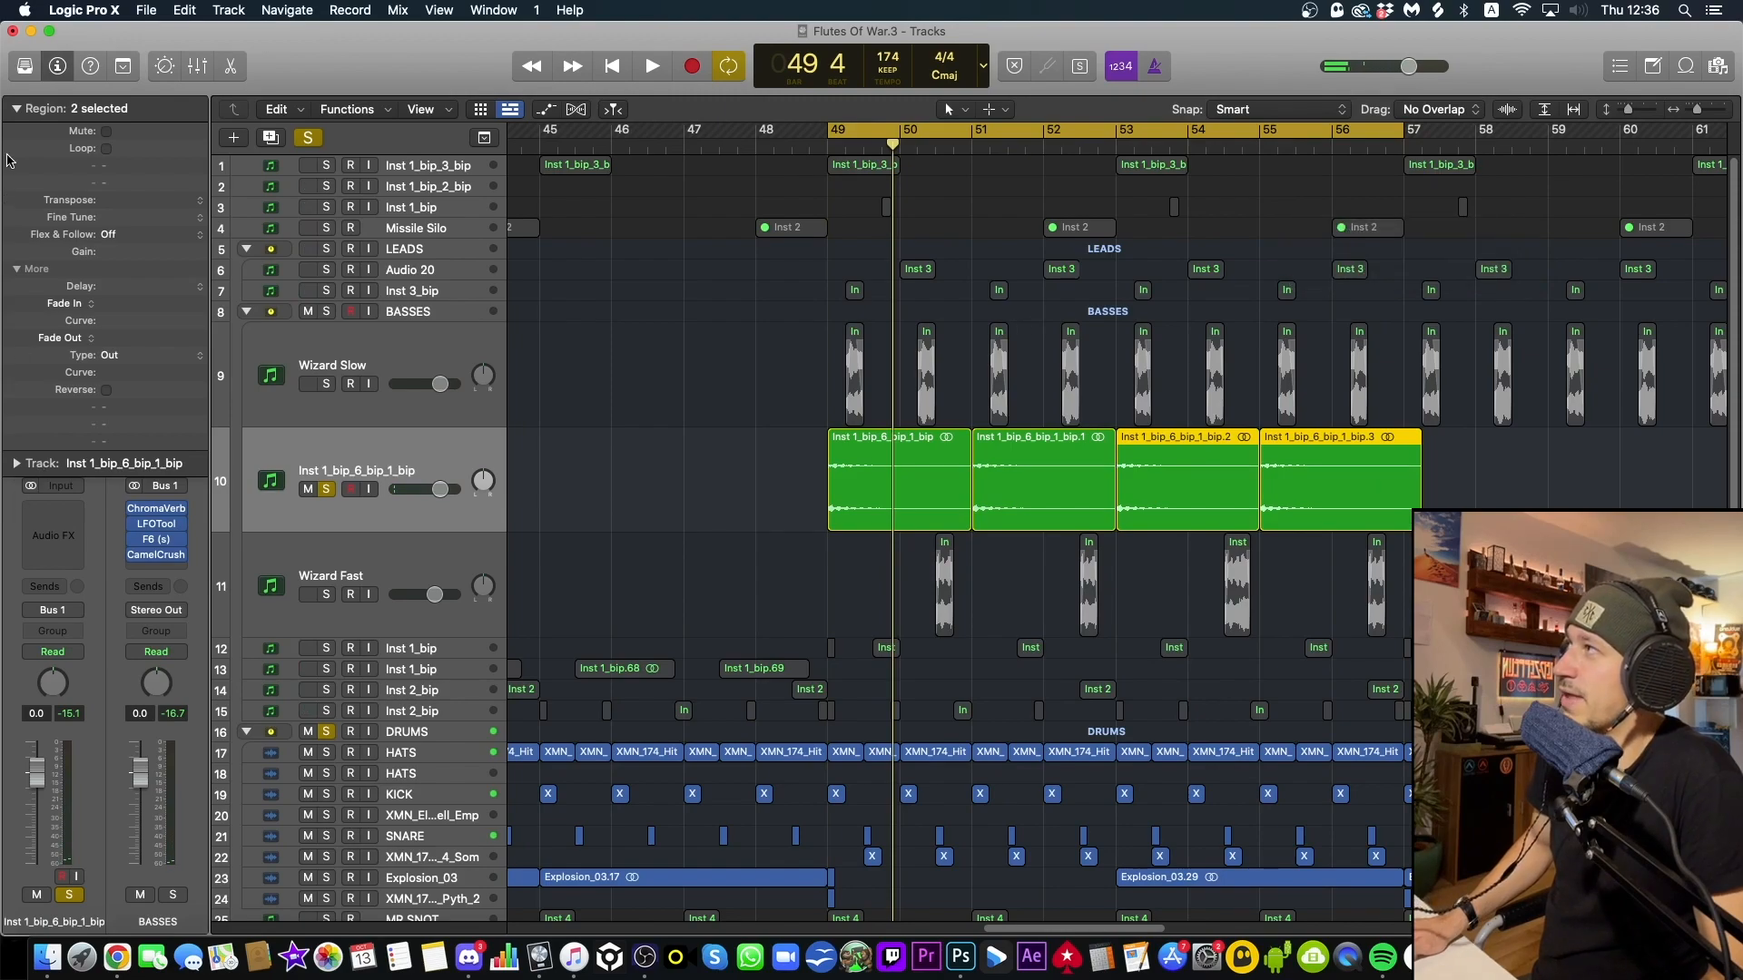
# Add a Channel EQ to the echo track and enable a low cut at 510 Hz with a 24 dB/Oct slope
pyautogui.click(17, 108)
pyautogui.click(53, 451)
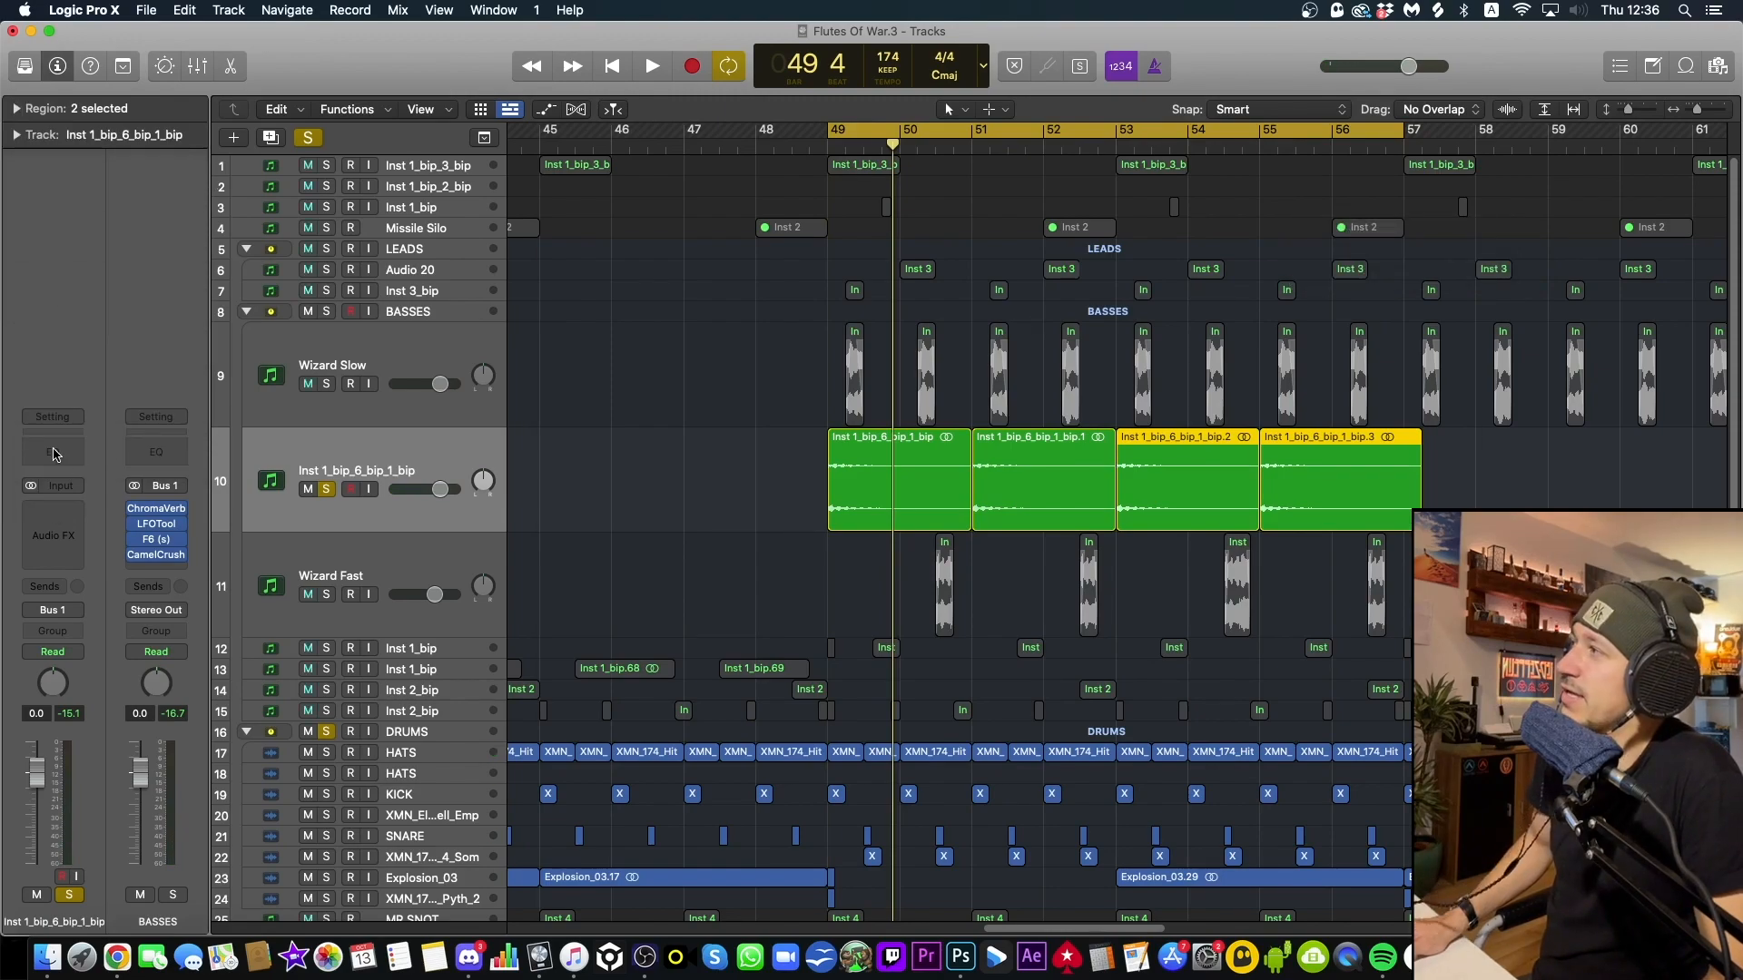
pyautogui.press('space')
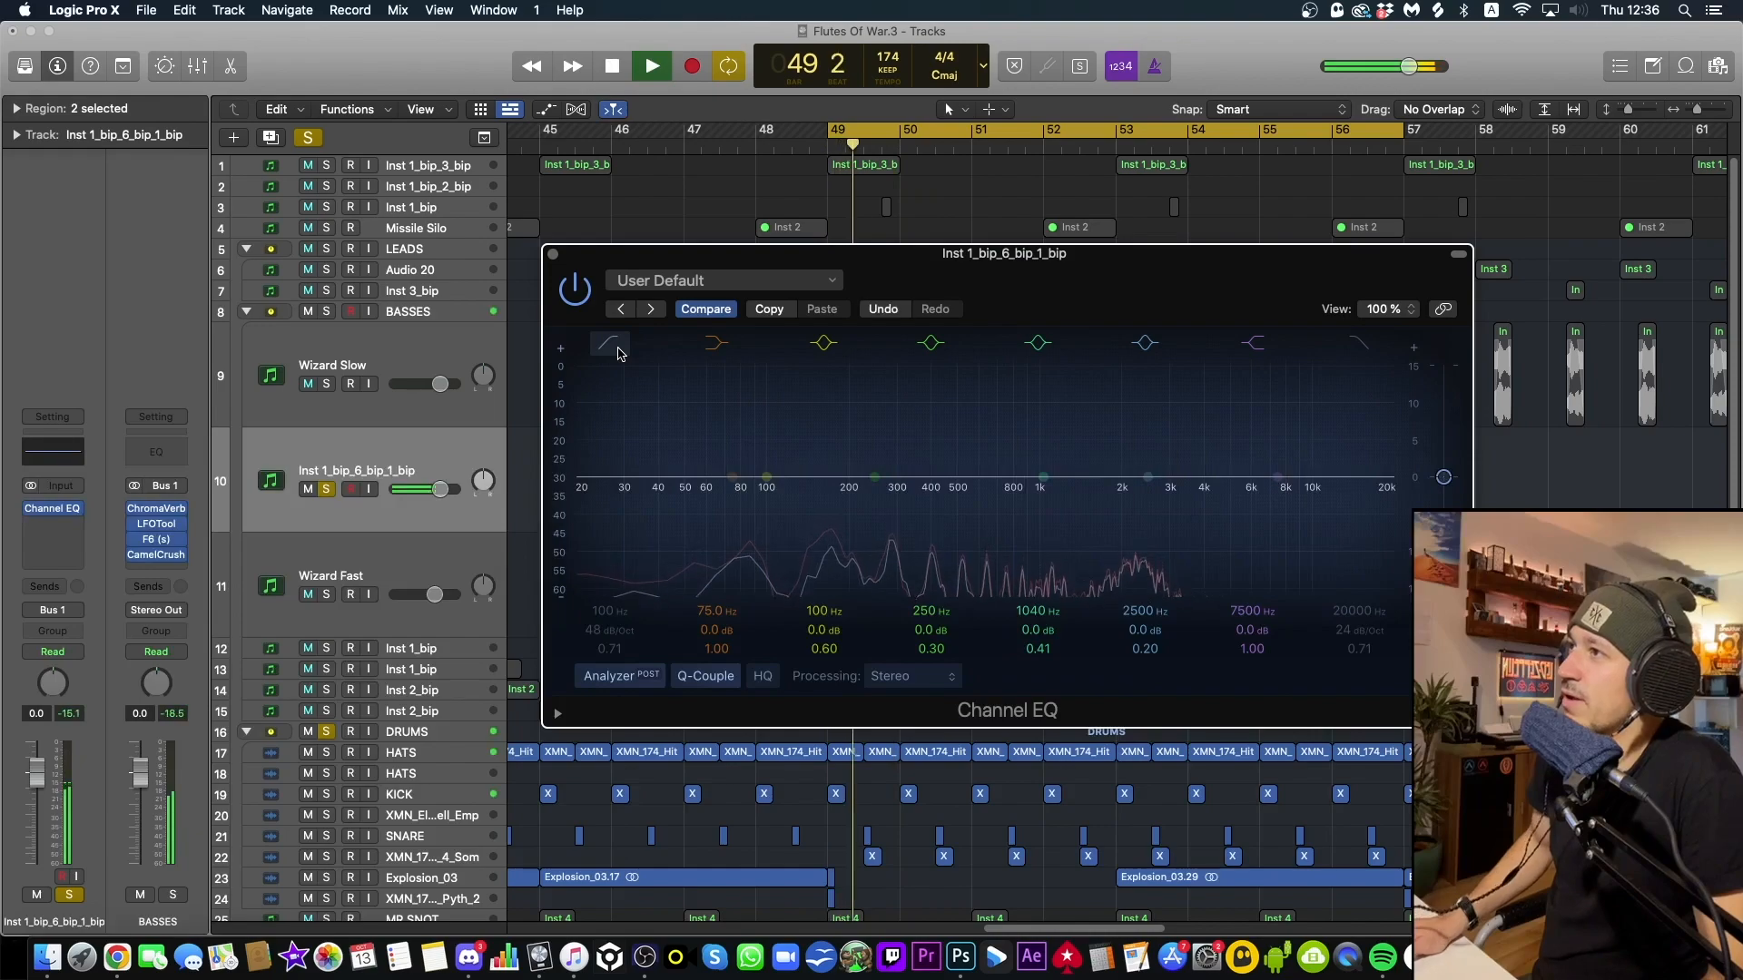
pyautogui.click(610, 345)
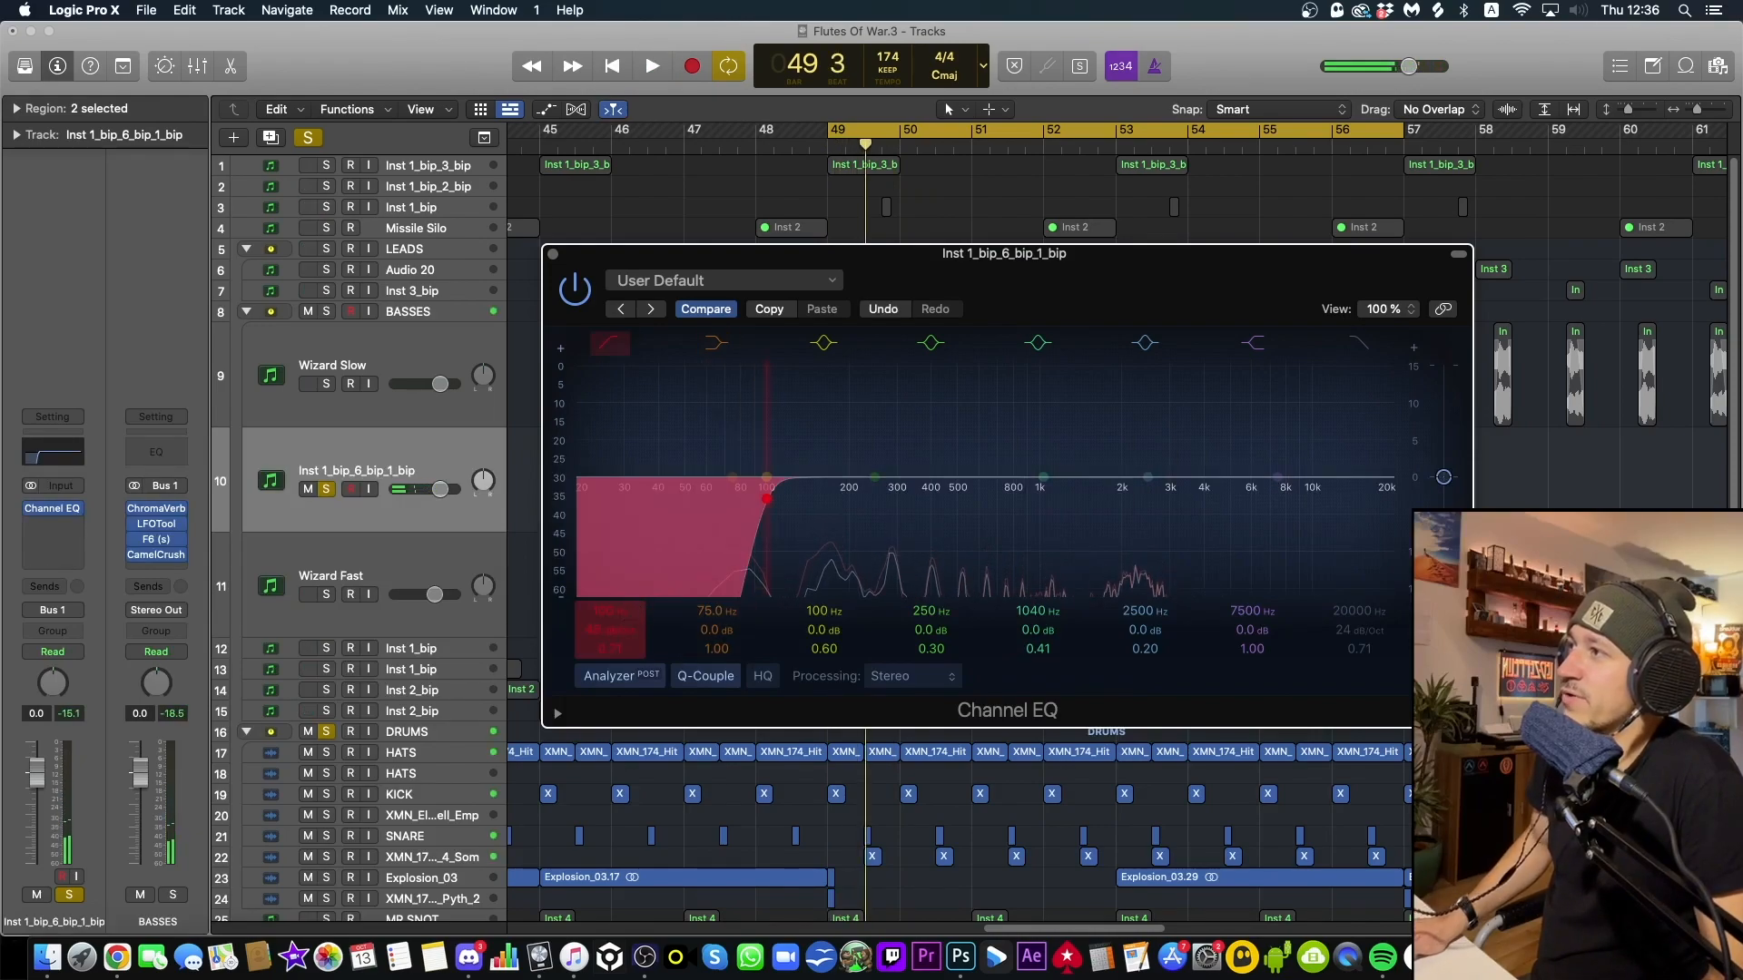
pyautogui.moveTo(610, 630); pyautogui.dragTo(627, 555)
pyautogui.press('space')
pyautogui.press('space')
pyautogui.press('space')
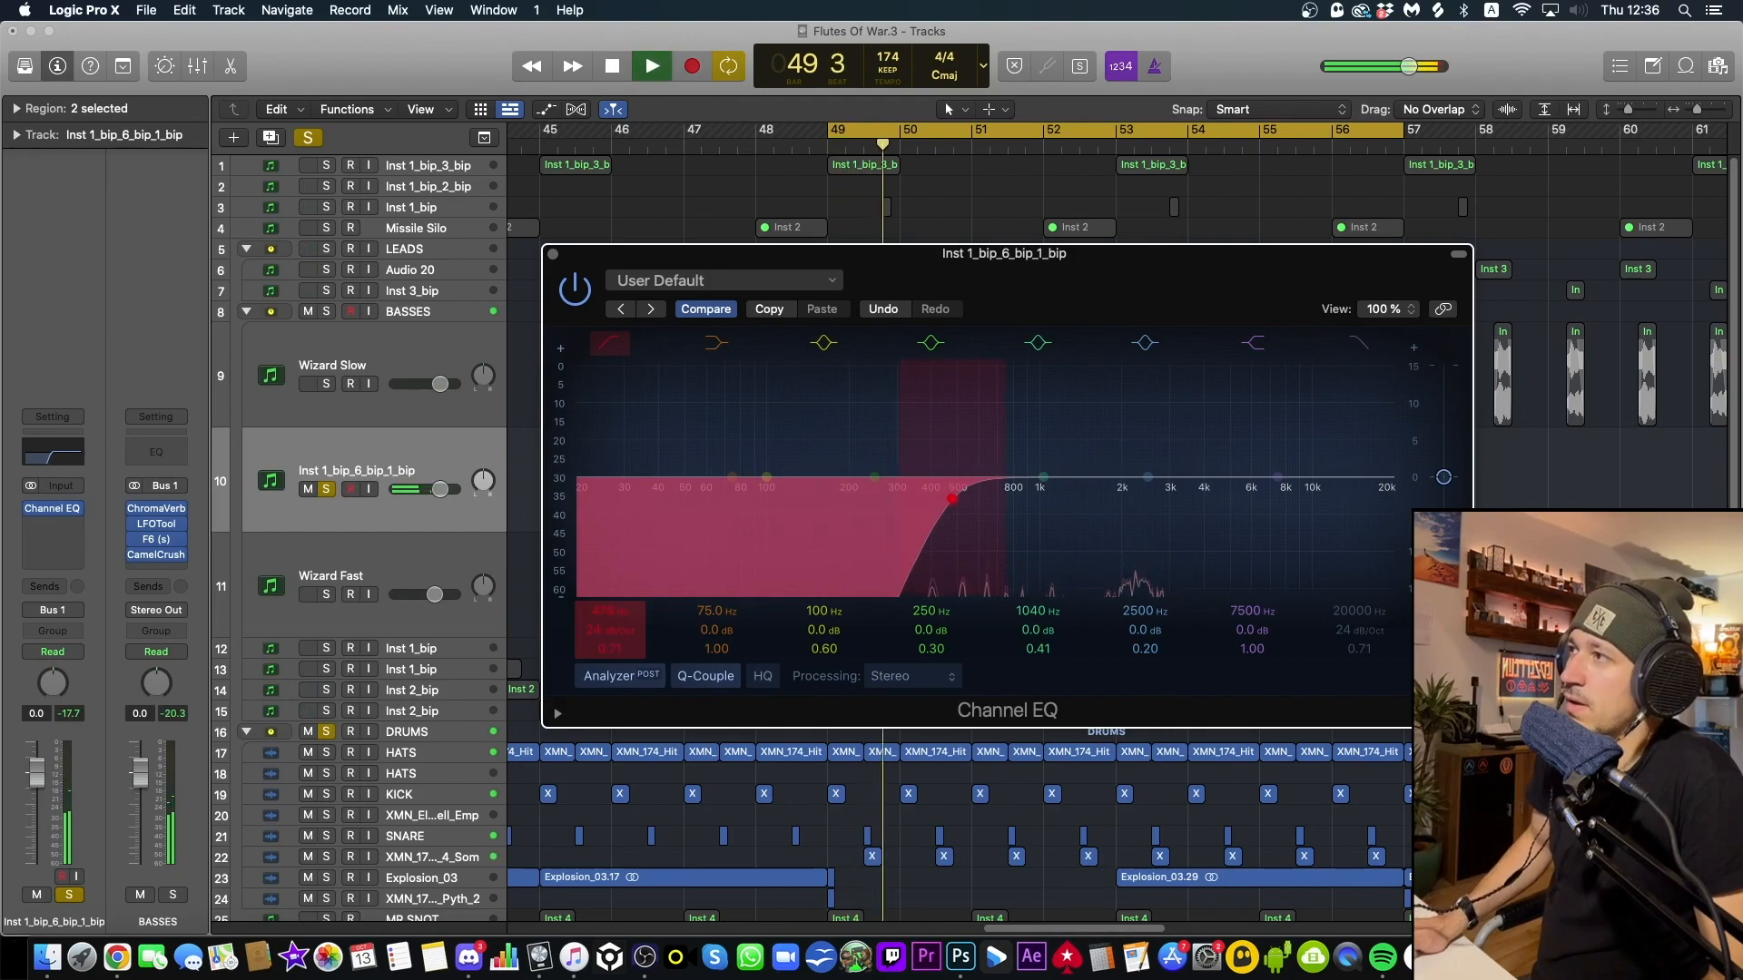
# Solo Wizard Slow and Wizard Fast alongside the filtered echoes, play them together, and close the EQ
pyautogui.press('space')
pyautogui.press('space')
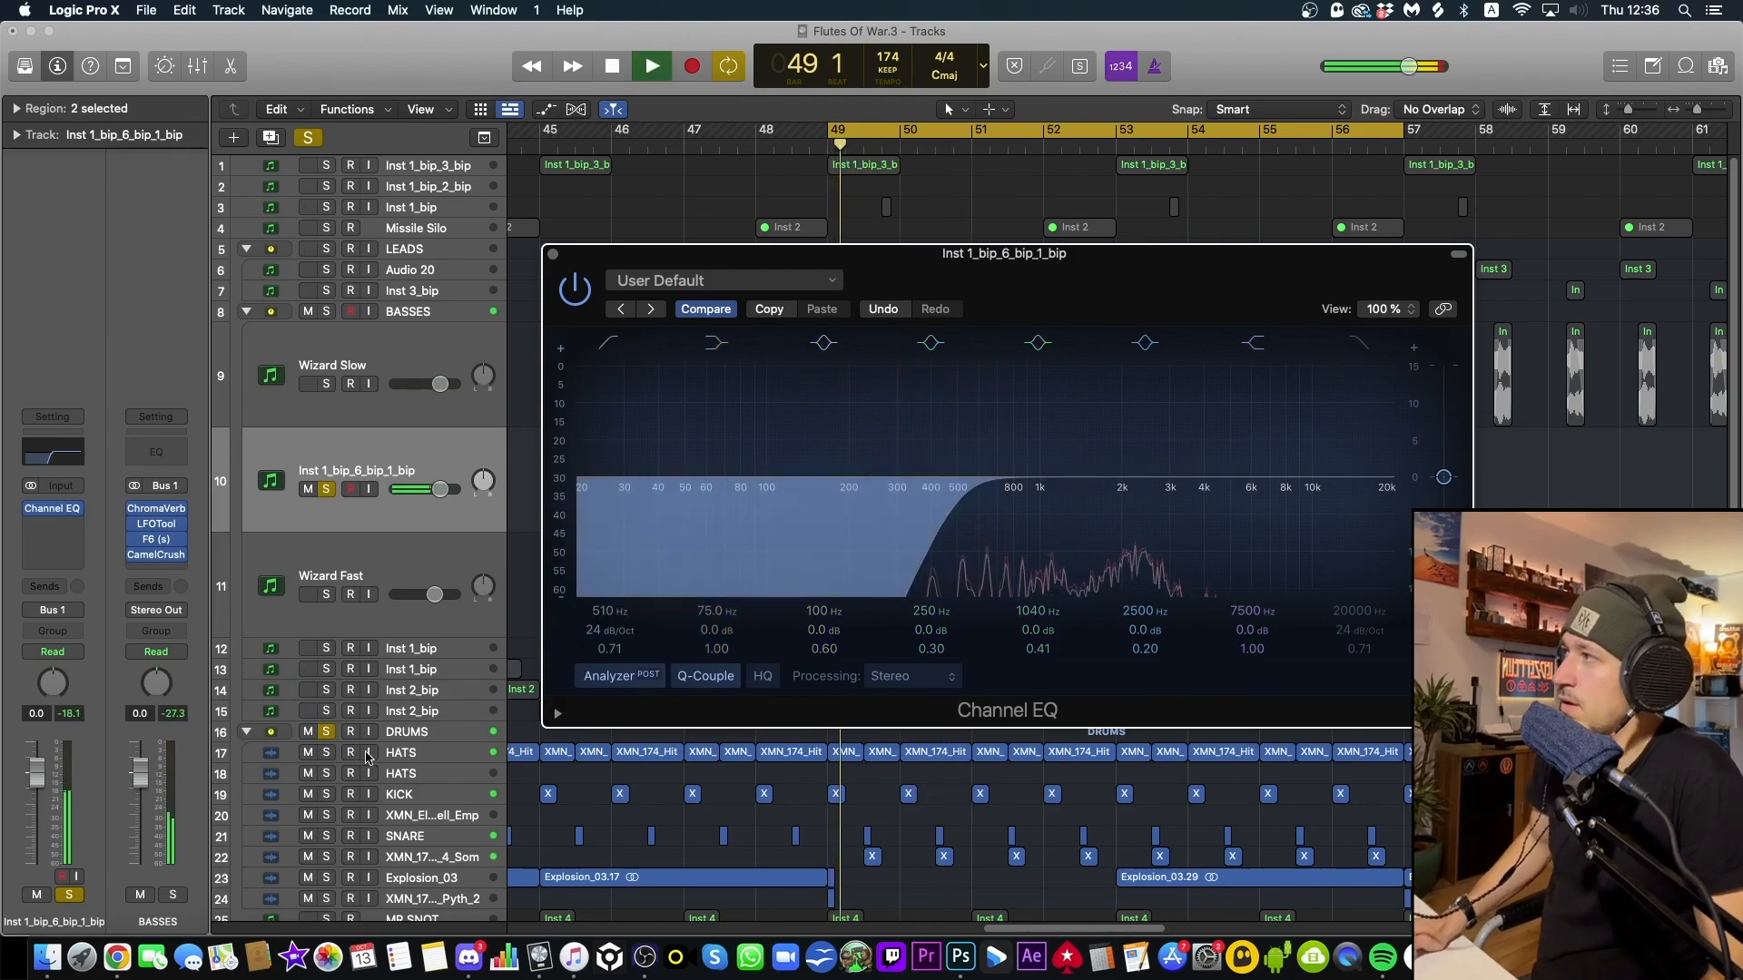
pyautogui.press('space')
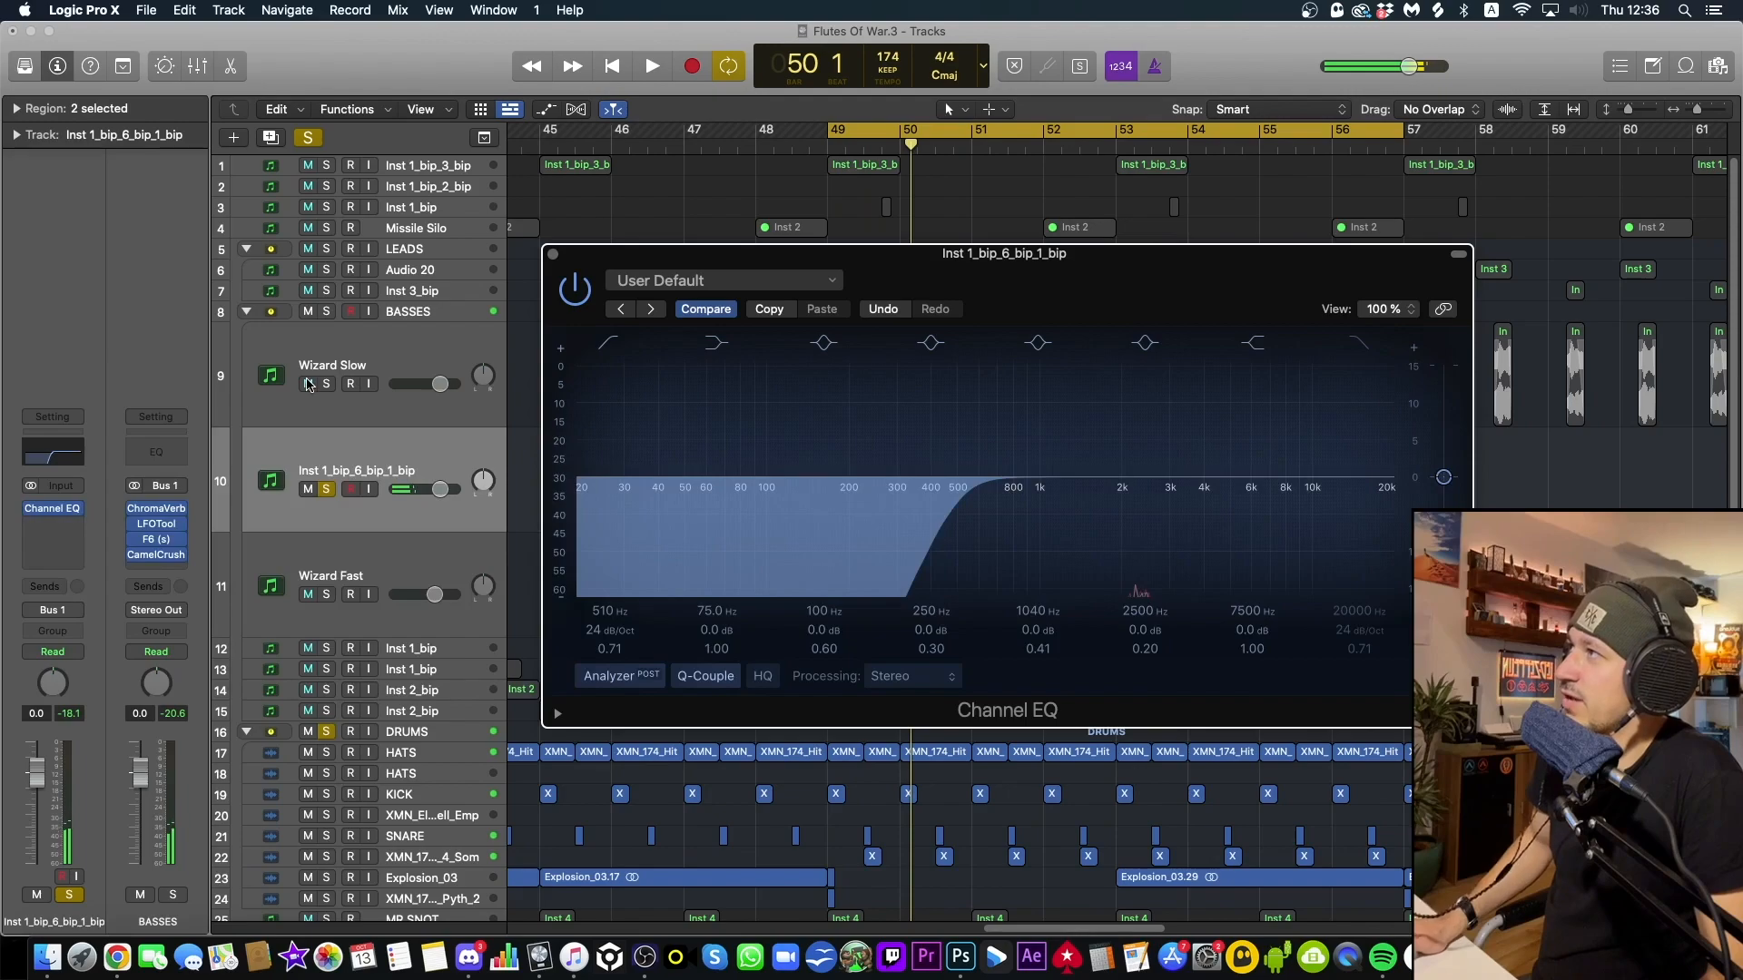
pyautogui.press('space')
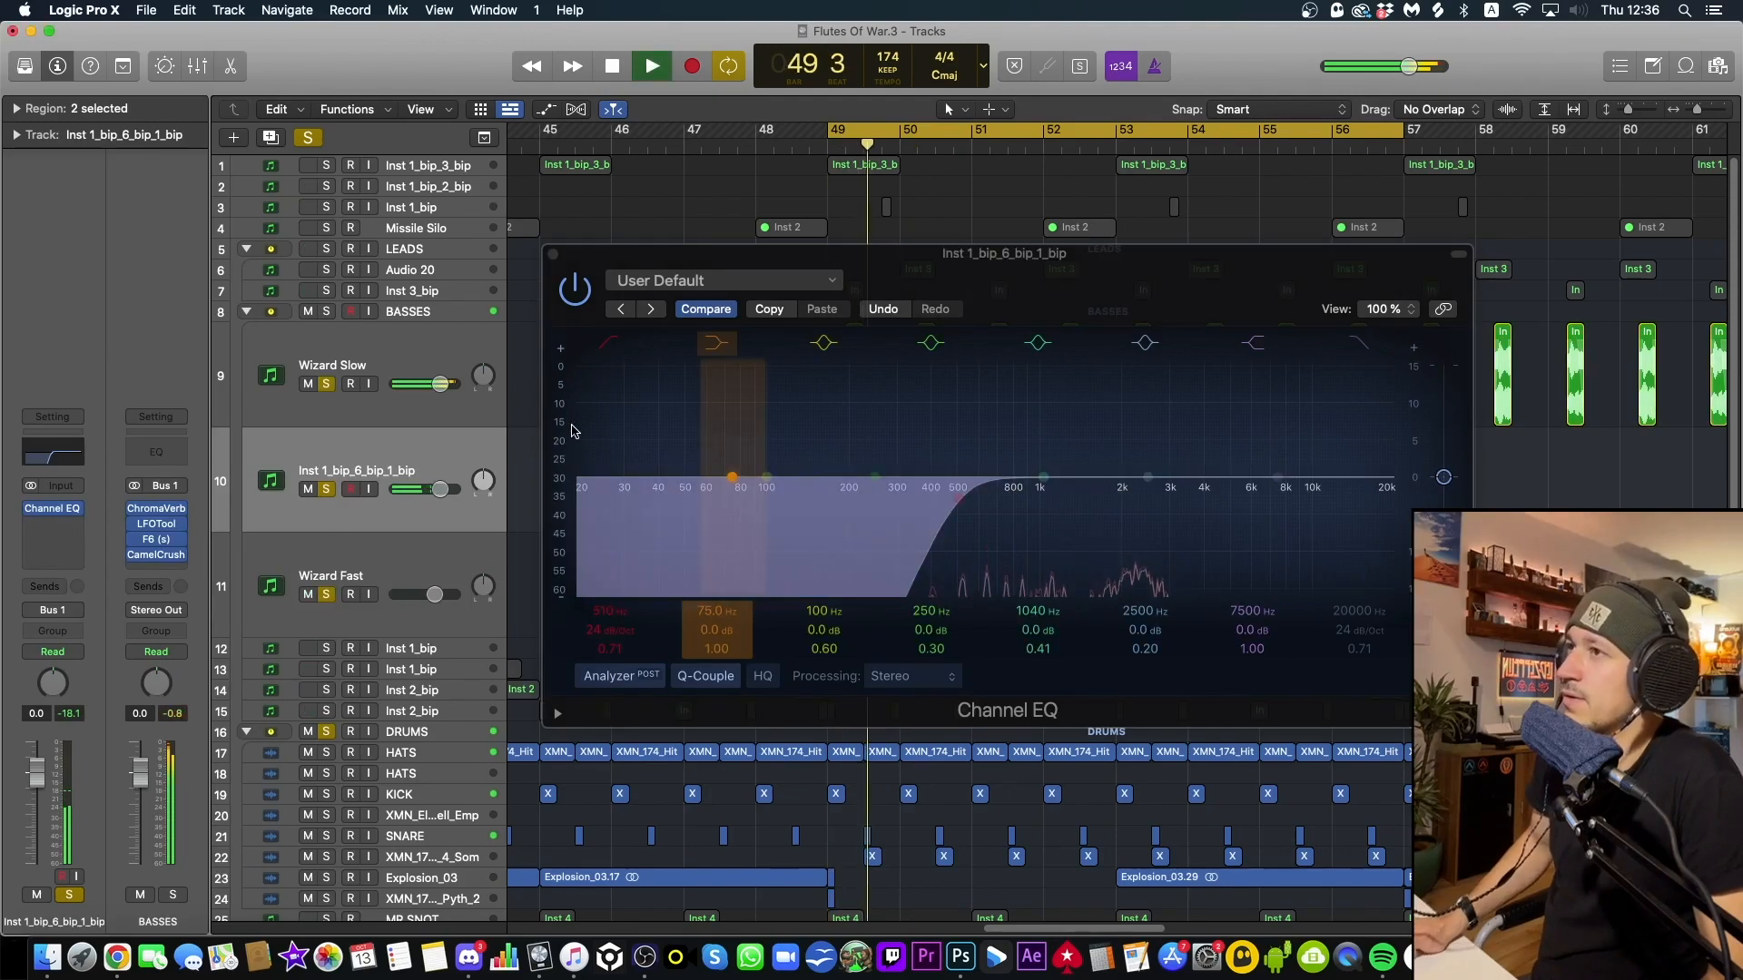
pyautogui.click(554, 256)
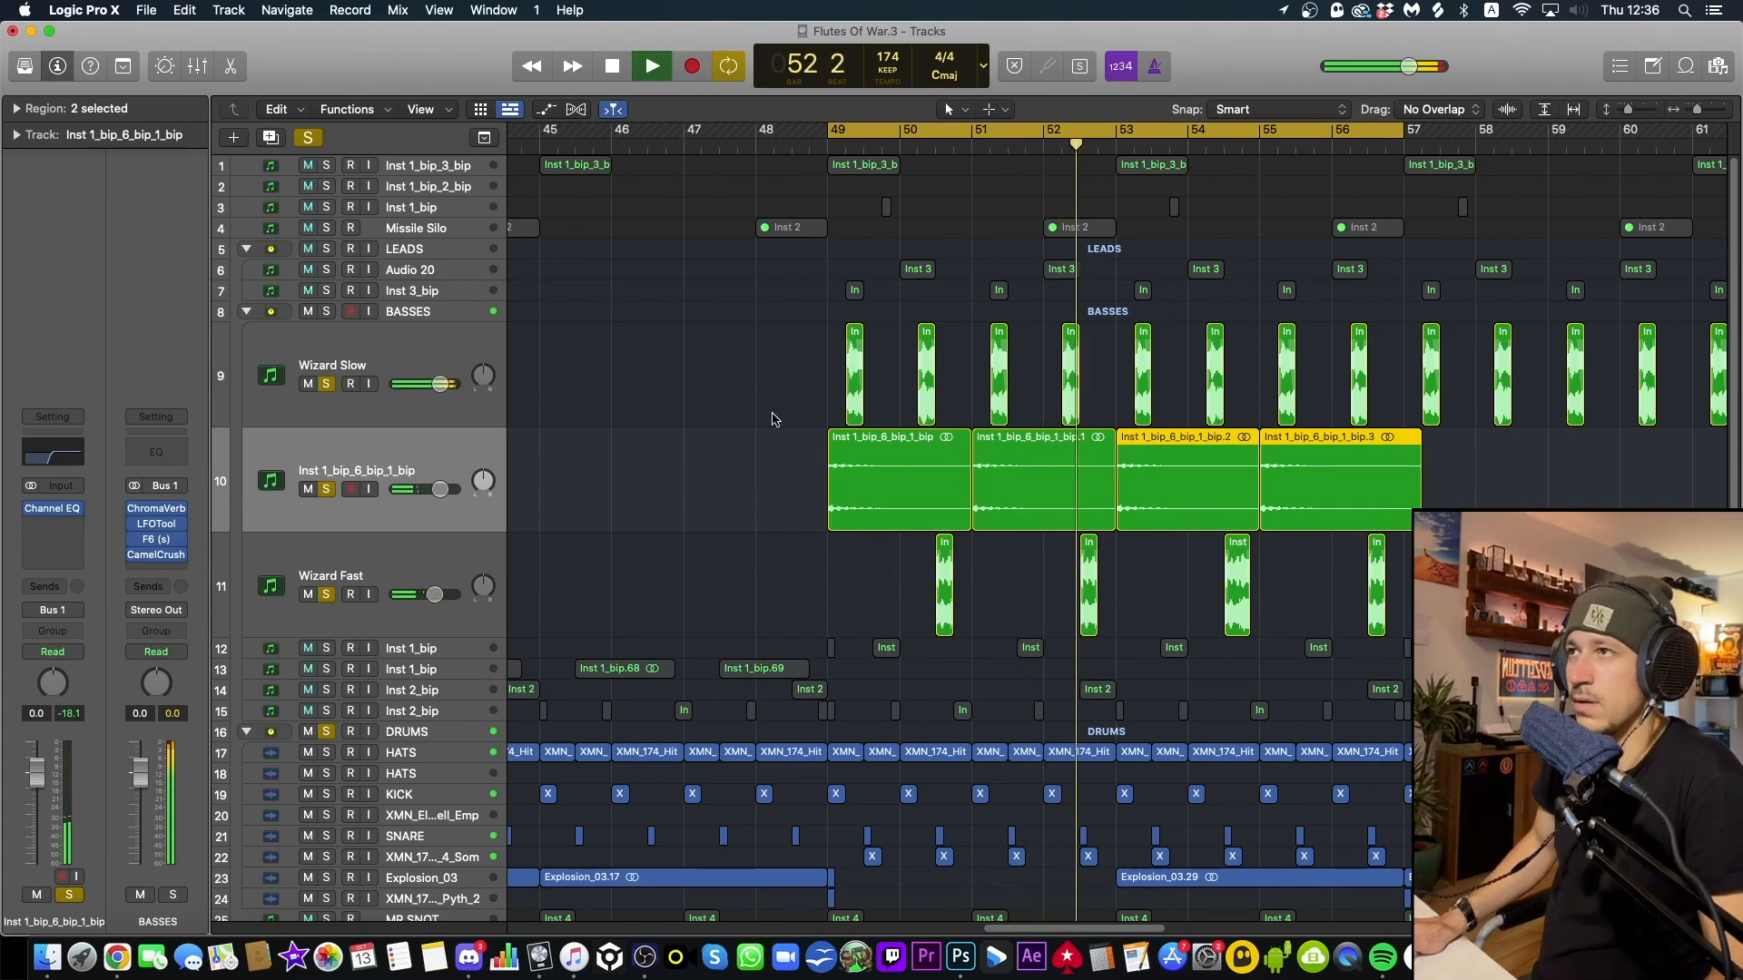
# Shift all four echo regions later to line up with the first Wizard Slow hit, and play the result
pyautogui.moveTo(692, 464); pyautogui.dragTo(1403, 483)
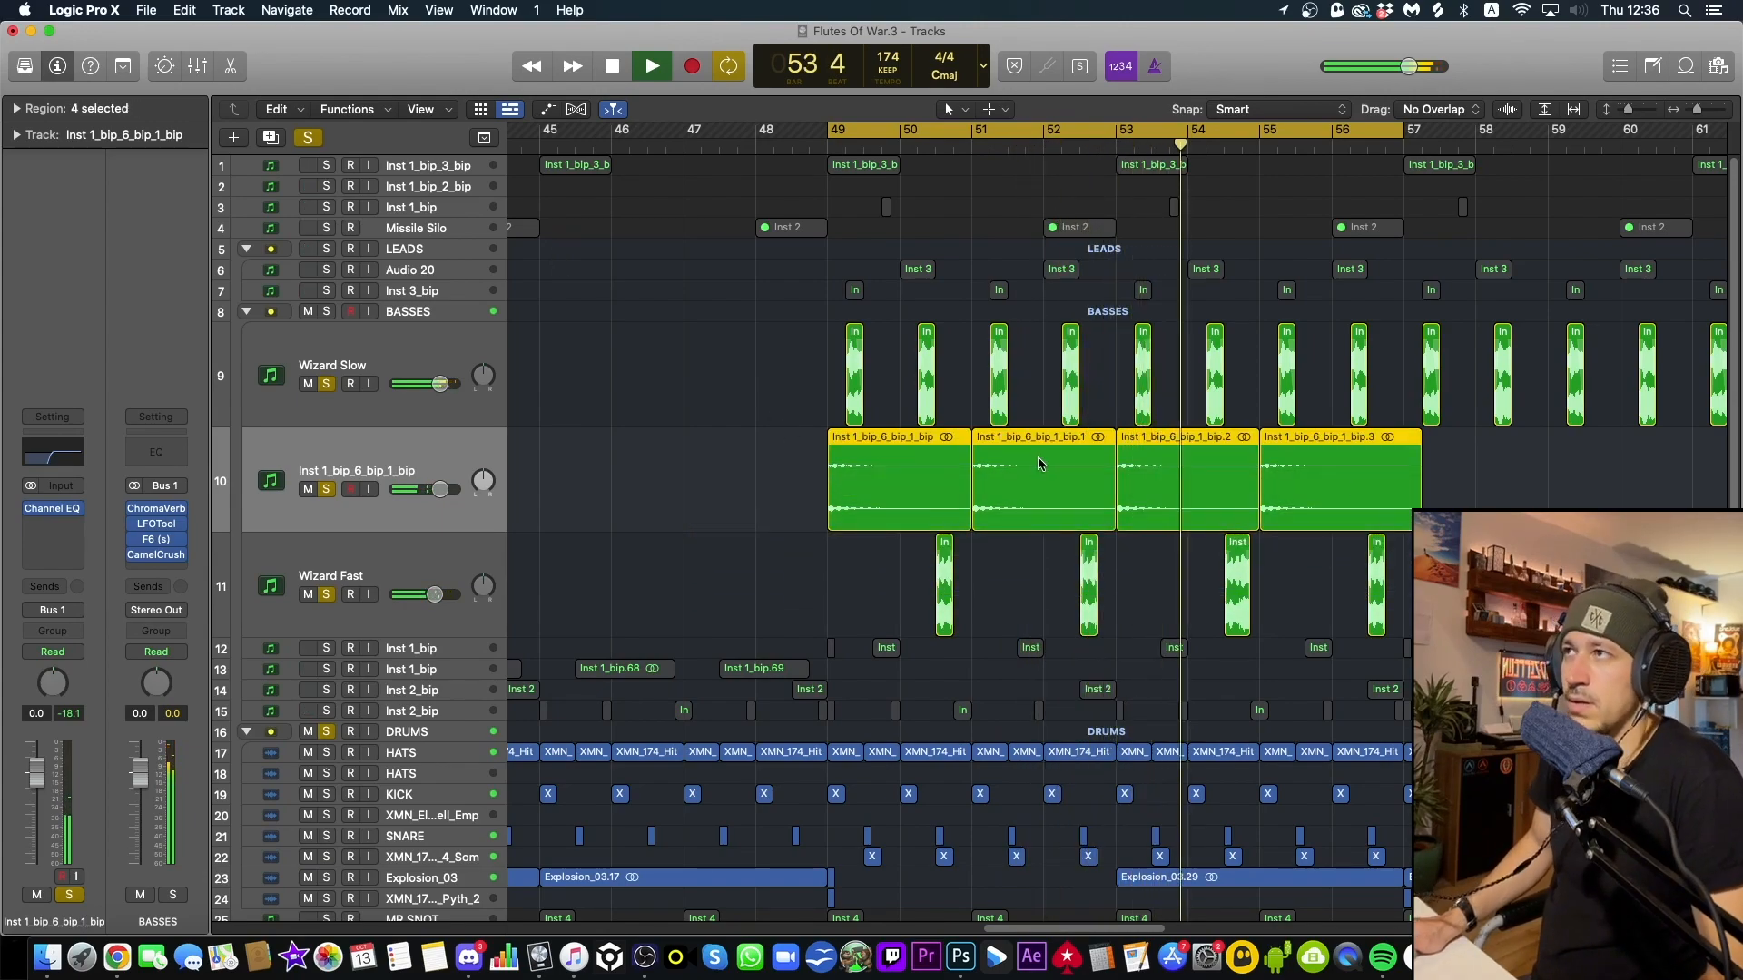
pyautogui.press('space')
pyautogui.moveTo(858, 458); pyautogui.dragTo(885, 461)
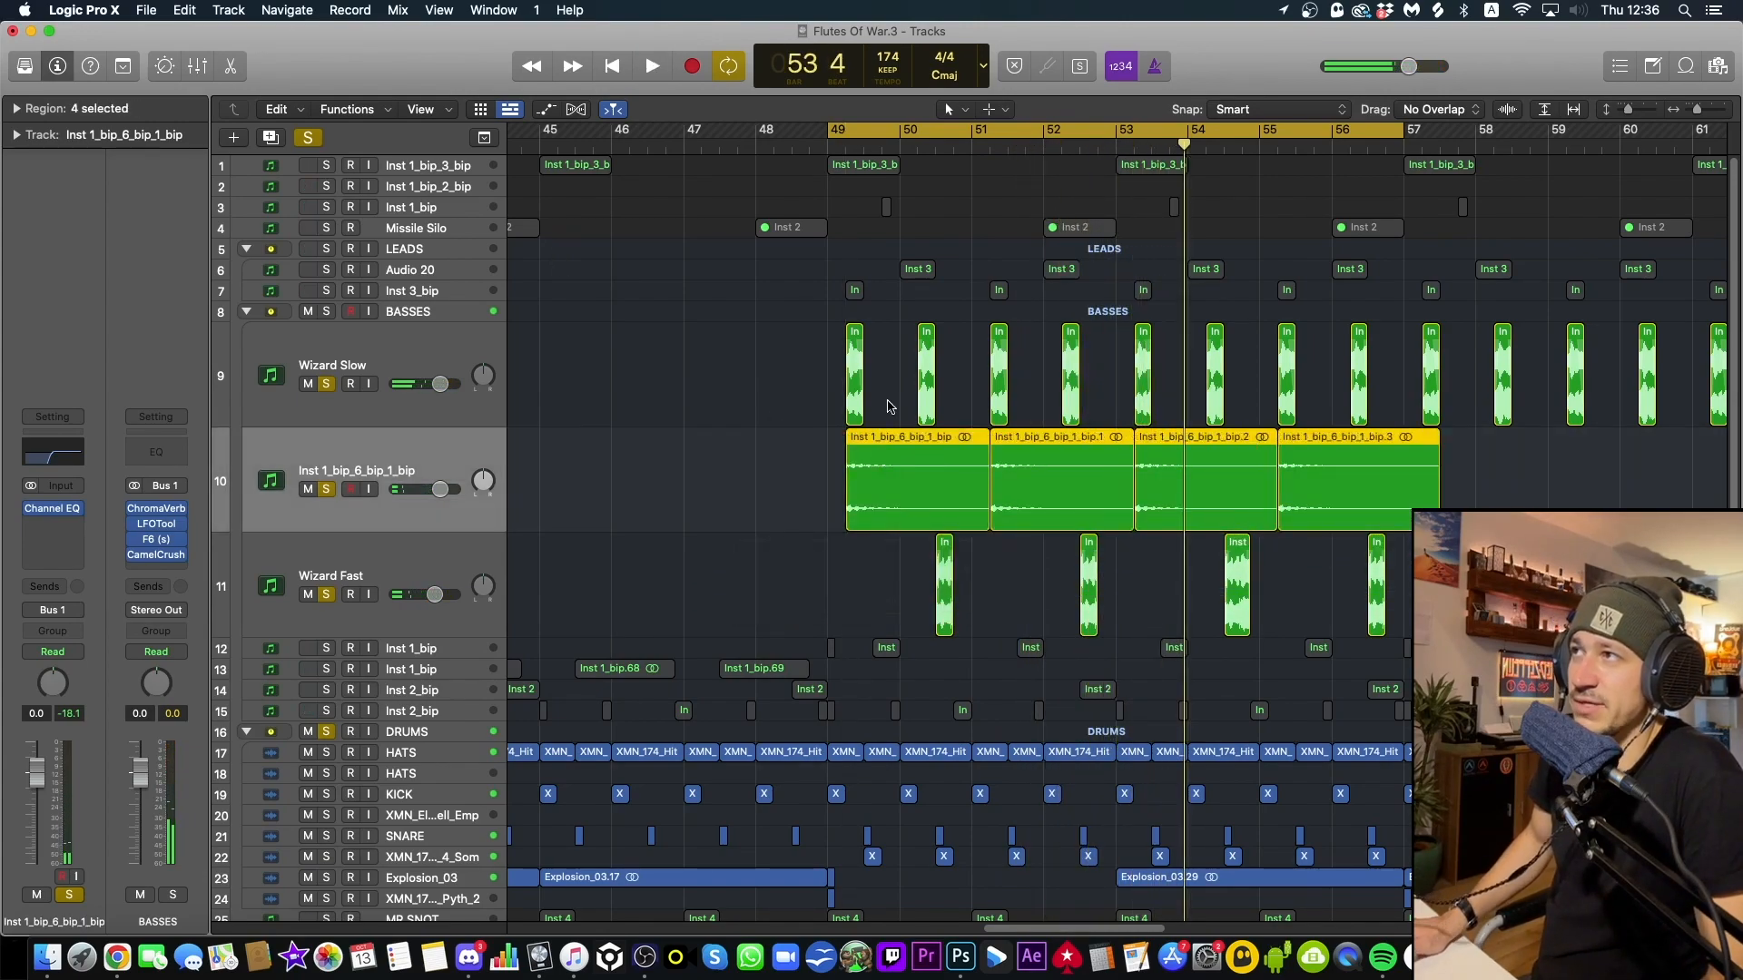
pyautogui.hotkey('shift', 'space')
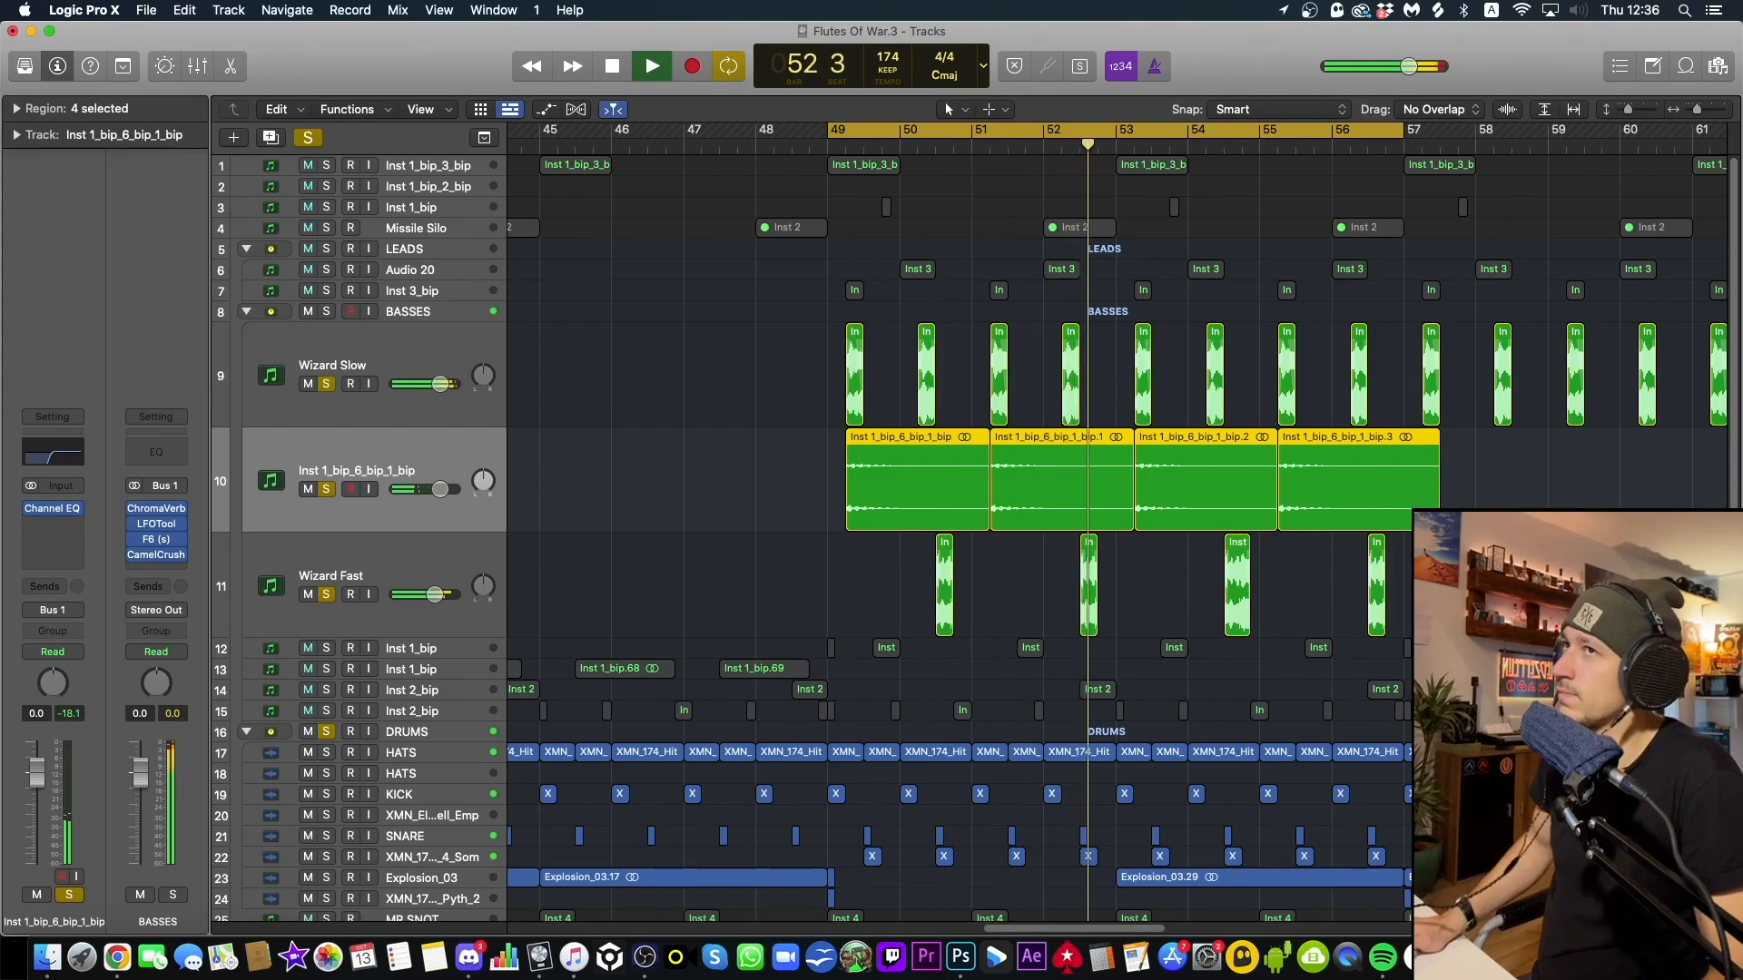
# Trim the end of the last echo region back to bar 57
pyautogui.press('space')
pyautogui.click(1483, 487)
pyautogui.click(1432, 510)
pyautogui.moveTo(1432, 510); pyautogui.dragTo(1399, 523)
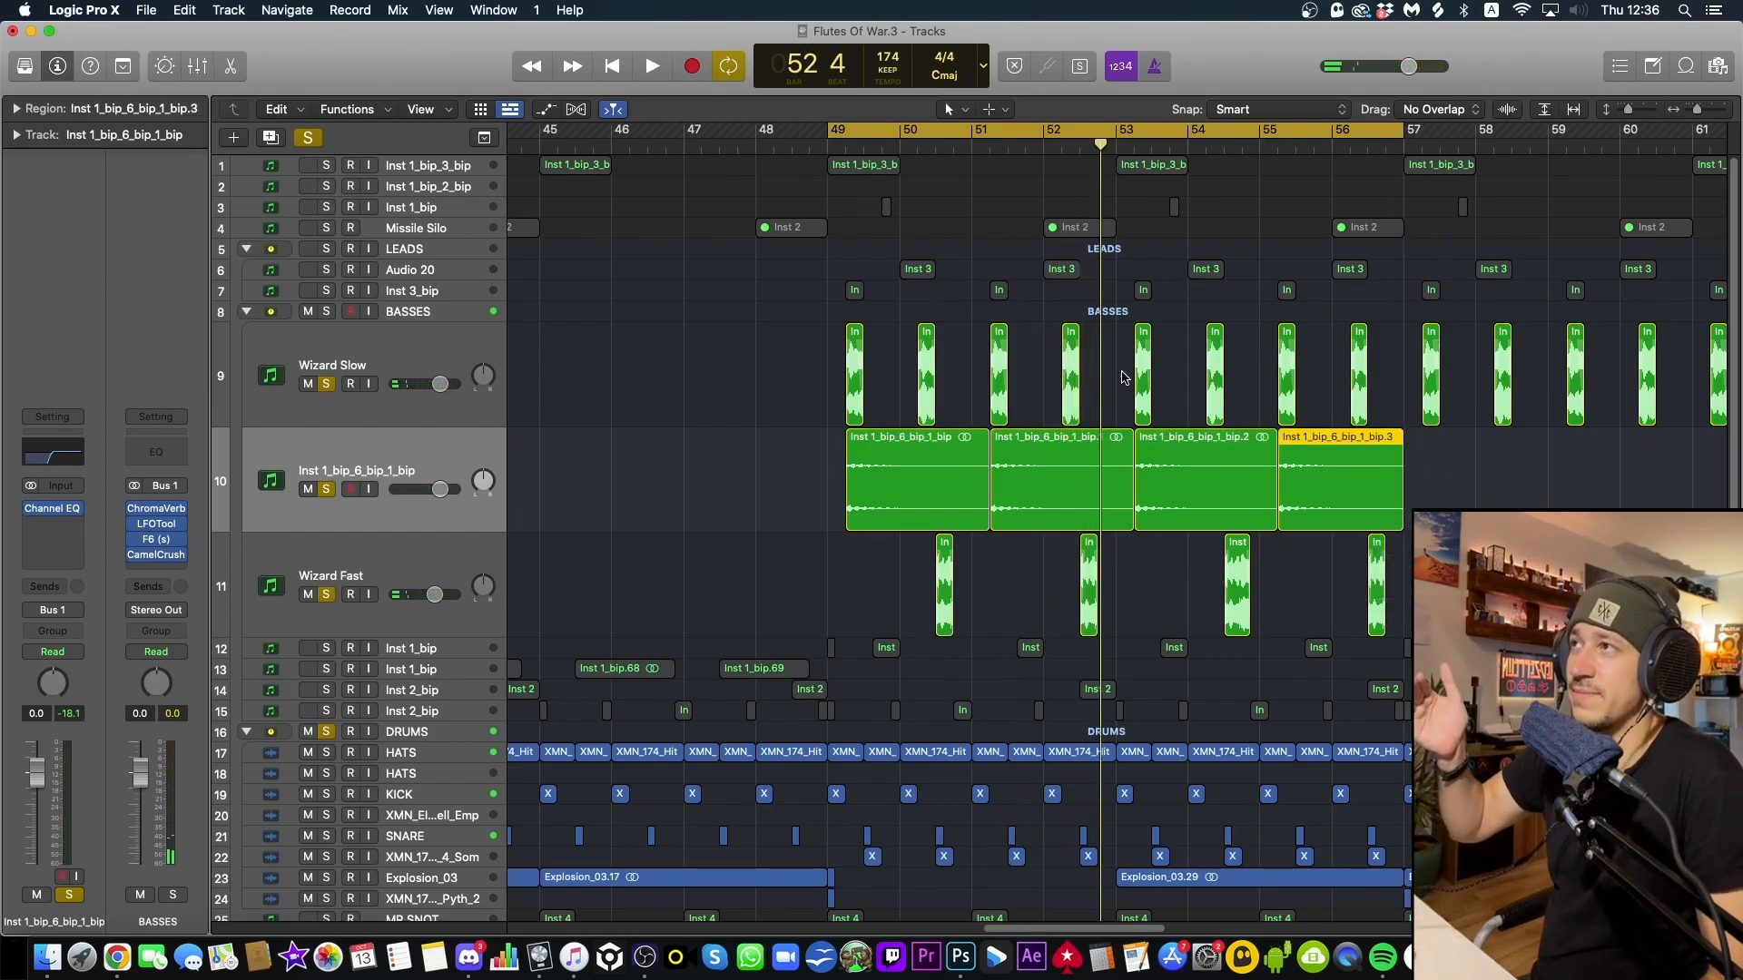
pyautogui.click(855, 379)
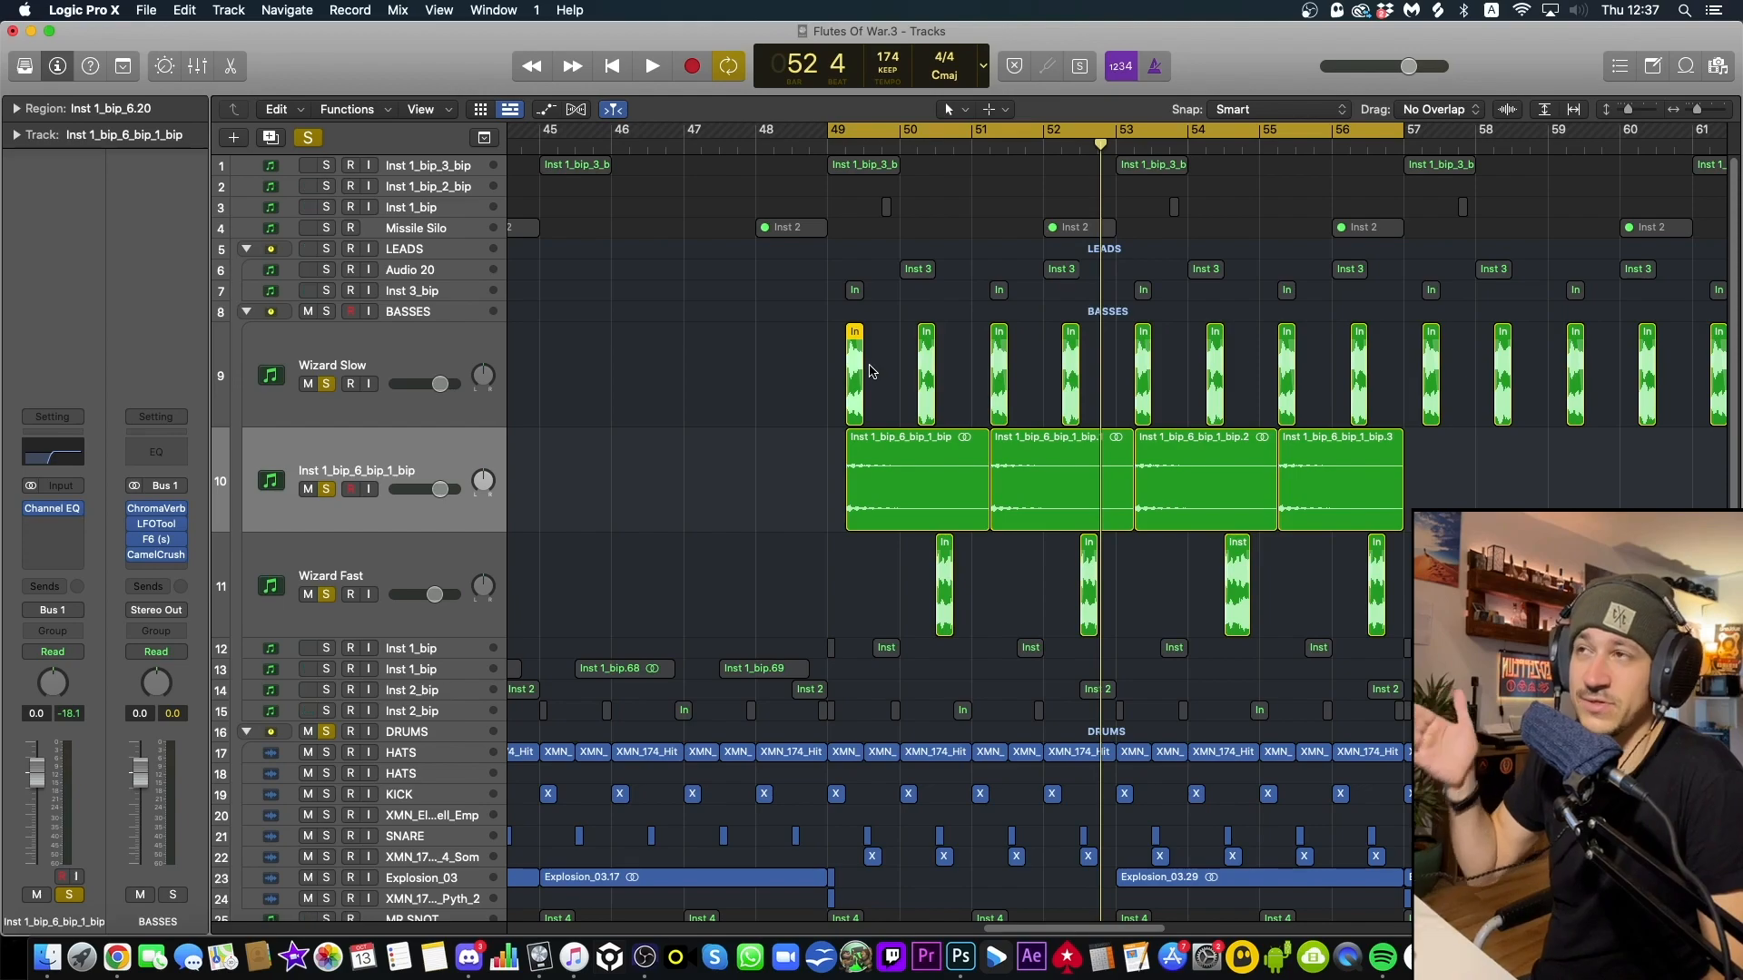
pyautogui.rightClick(833, 413)
pyautogui.click(425, 445)
pyautogui.click(585, 430)
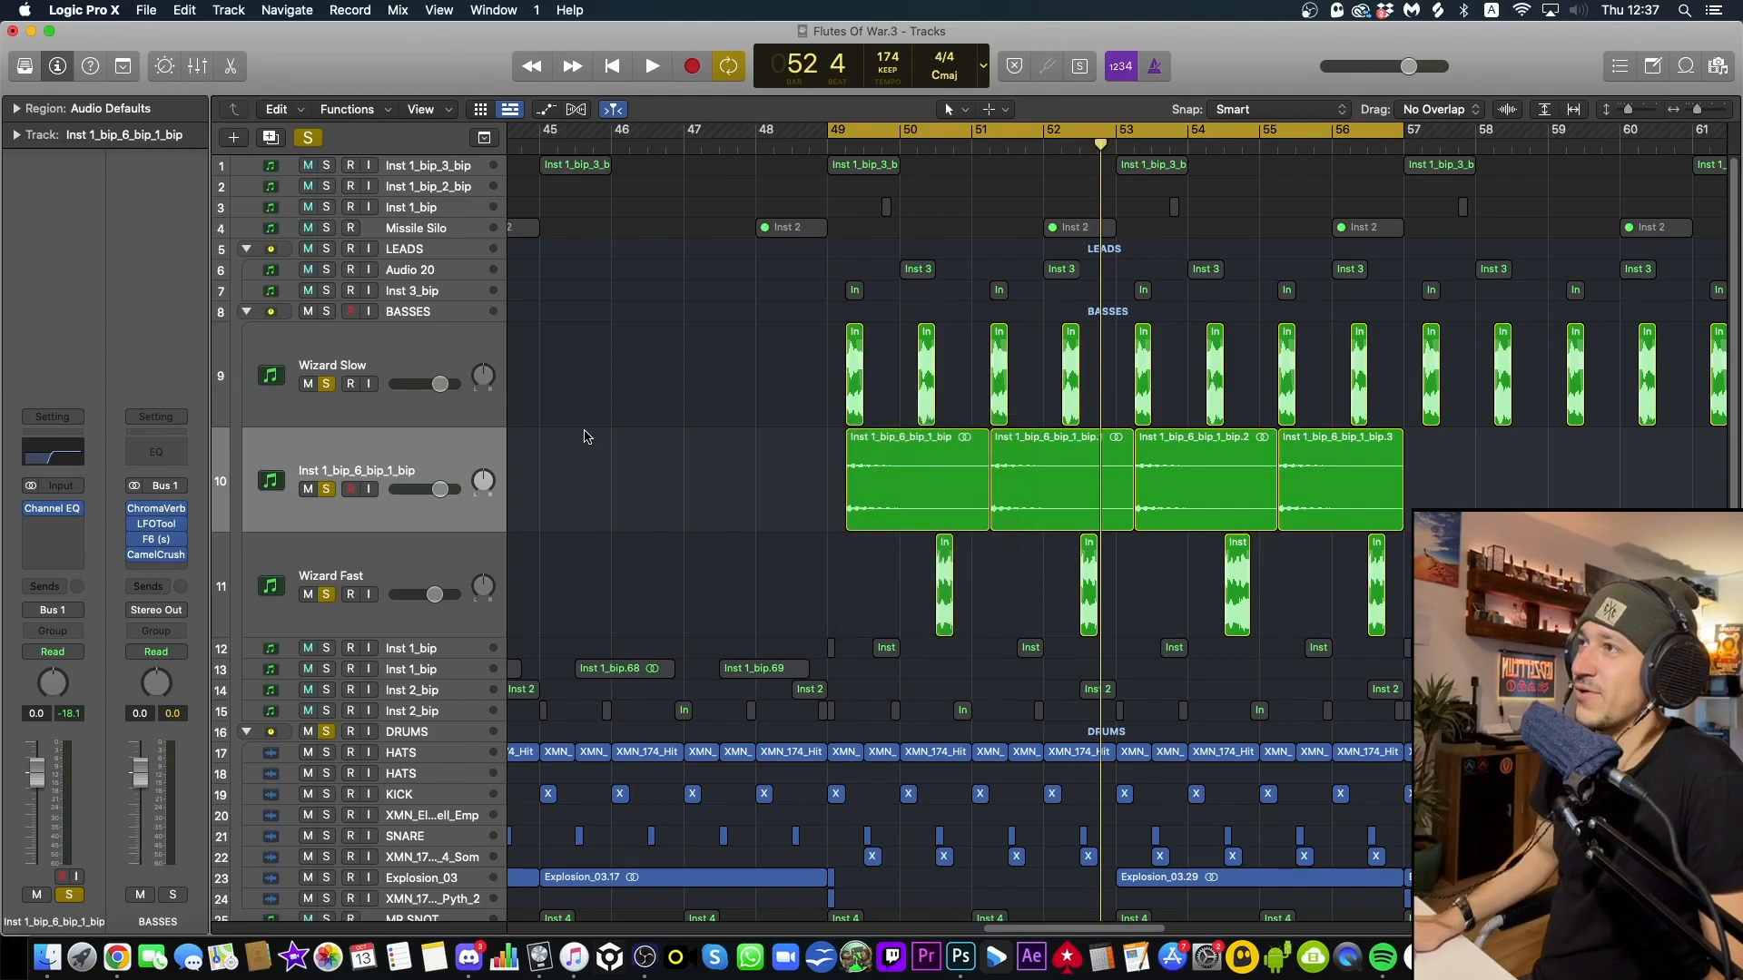
# Clear all track solos and play the echo layer within the full mix
pyautogui.keyDown('alt'); pyautogui.click(325, 384); pyautogui.keyUp('alt')
pyautogui.press('space')
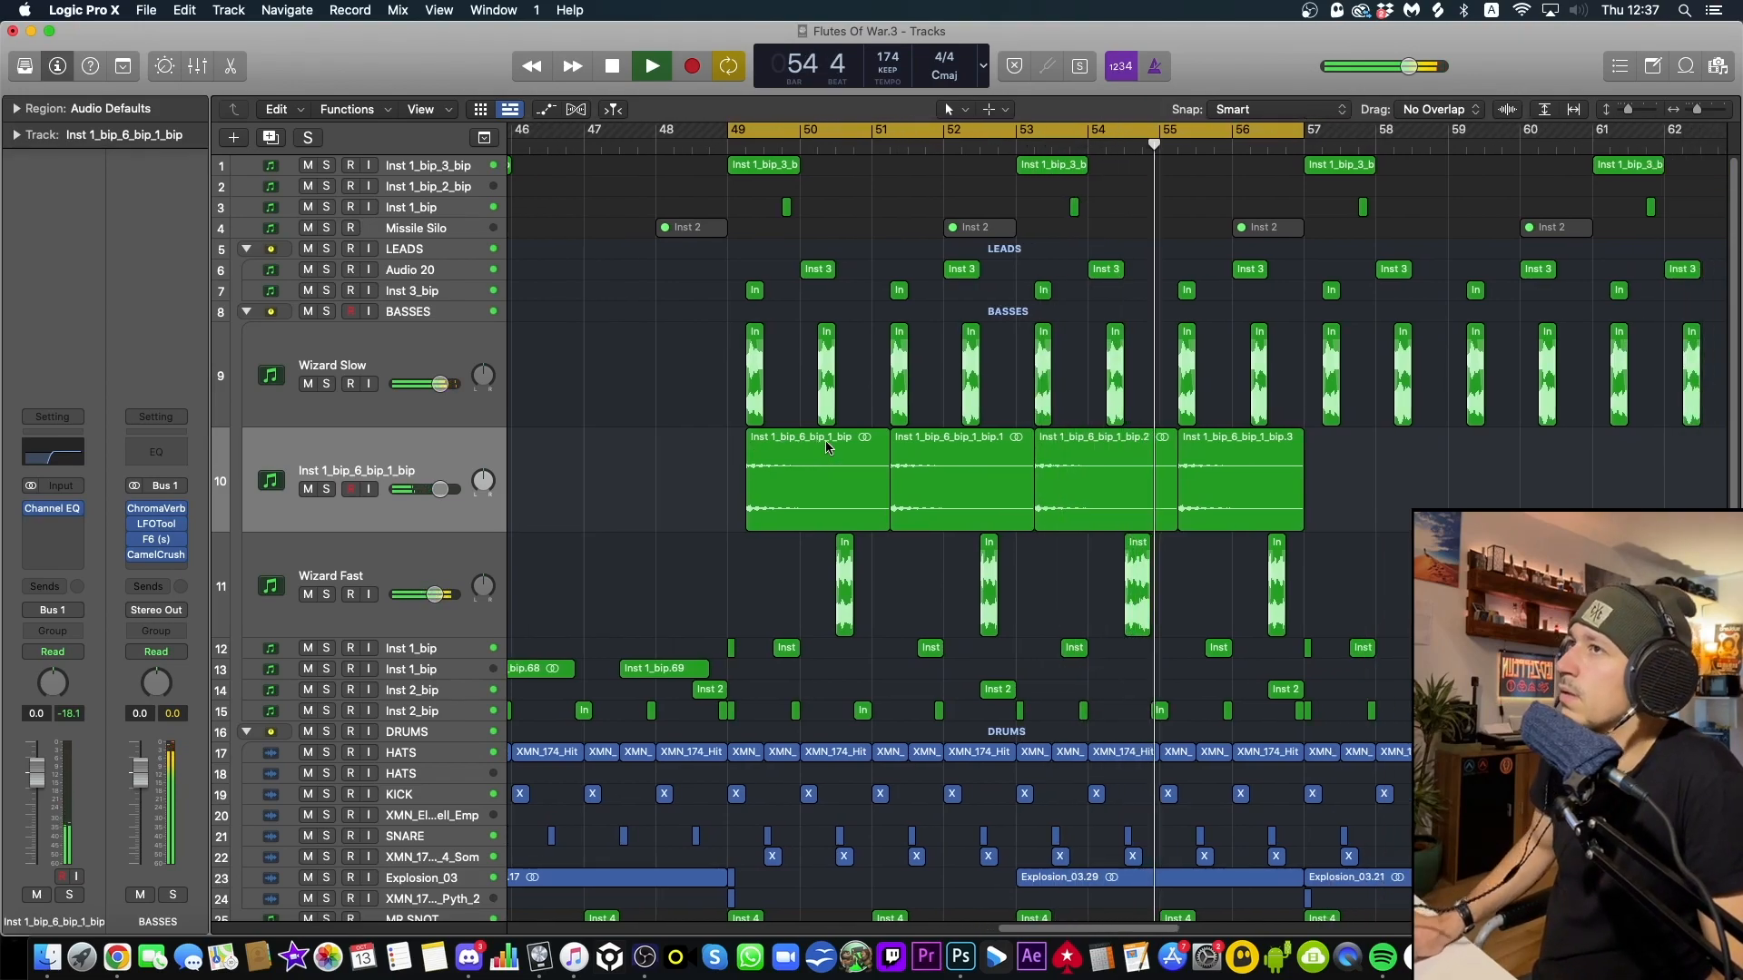
pyautogui.press('space')
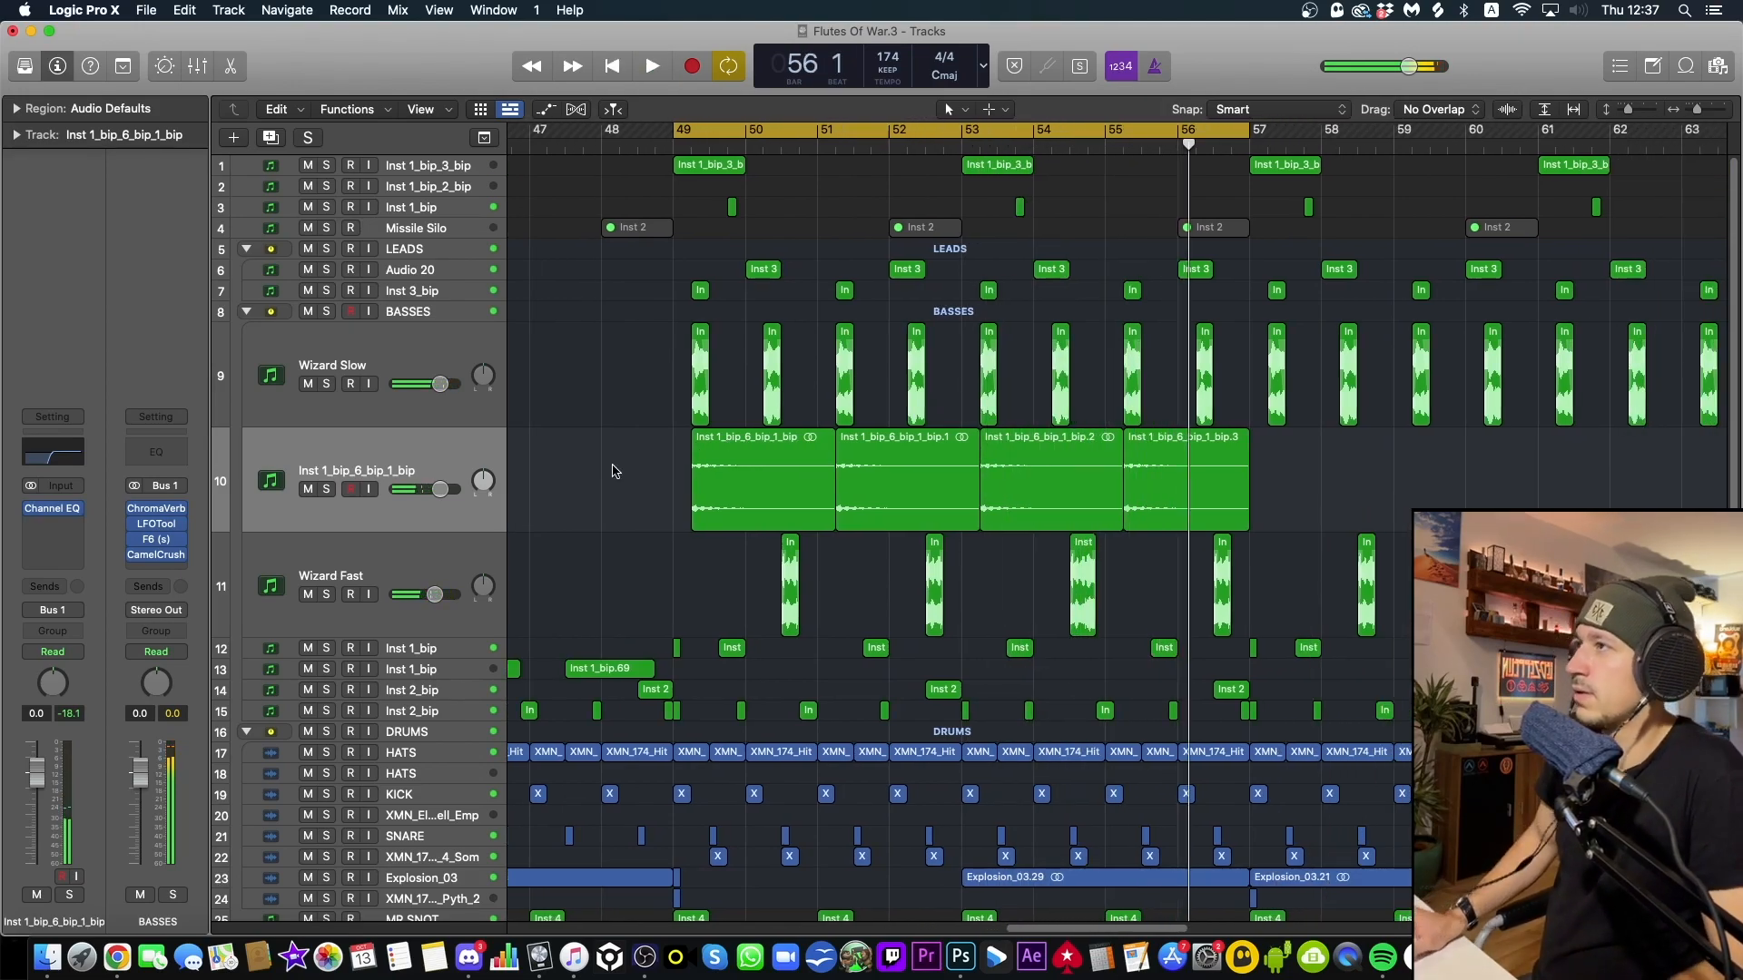
# Copy the first echo region to just after bar 48, with its end cut off at bar 49
pyautogui.press('super+Left')
pyautogui.press('super+Left')
pyautogui.press('super+Left')
pyautogui.press('super+Left')
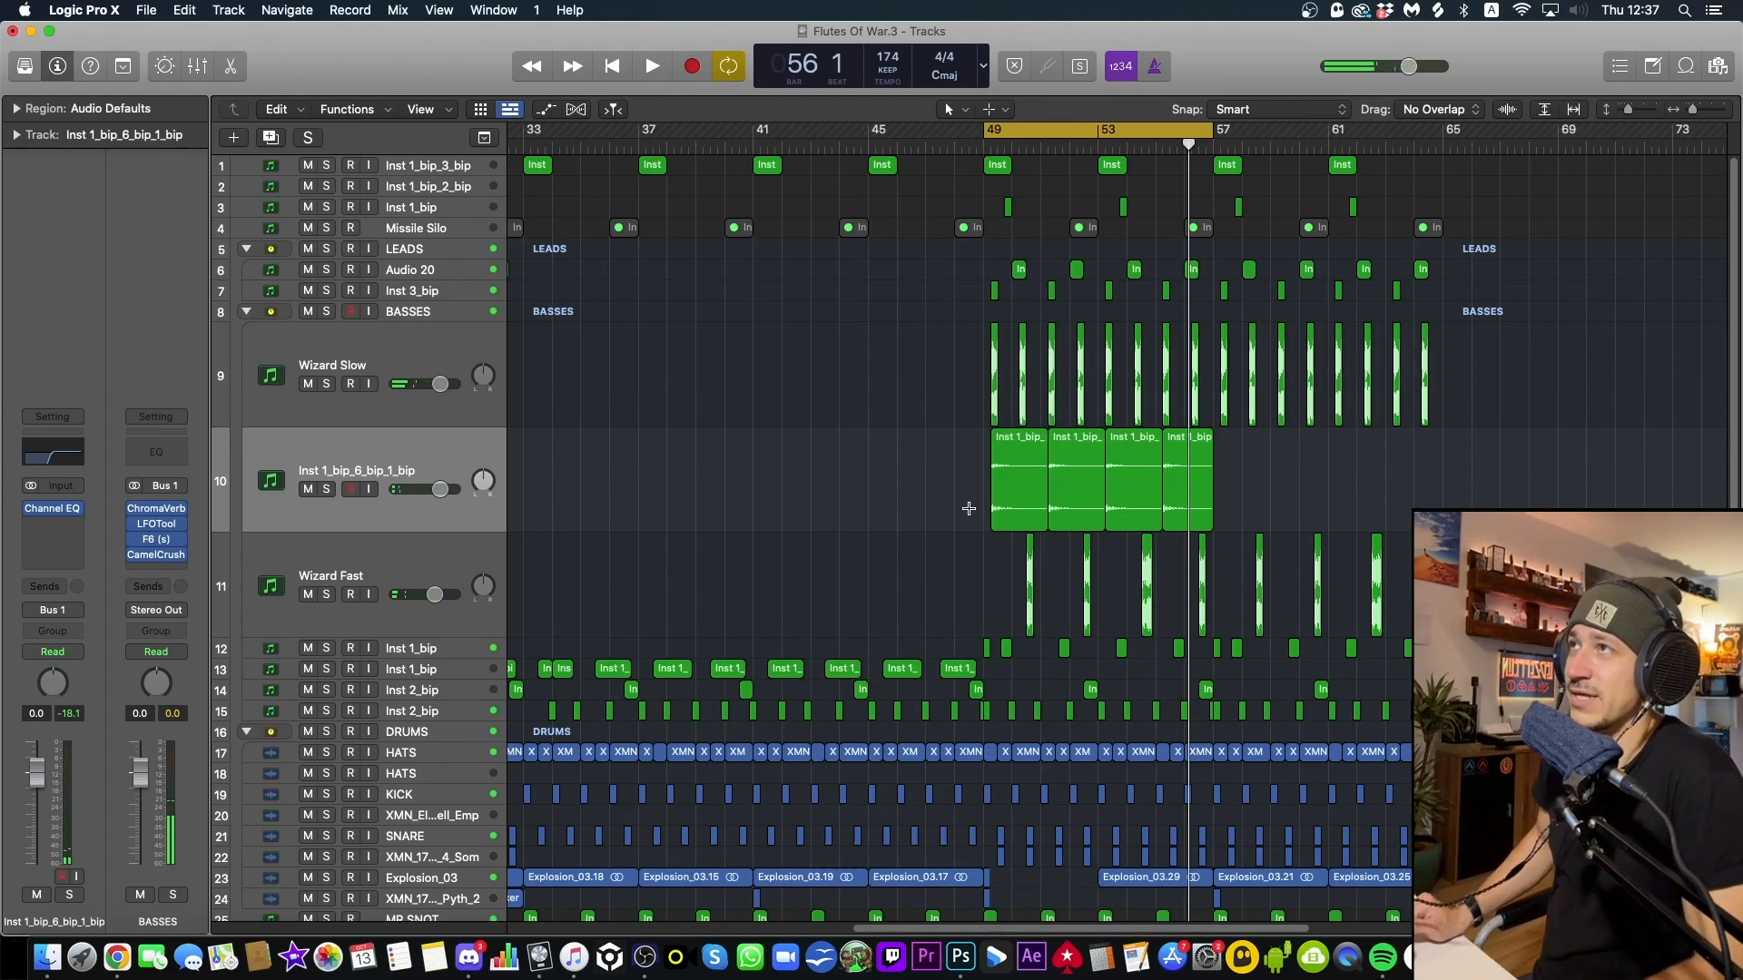
pyautogui.press('super+Right')
pyautogui.press('super+Right')
pyautogui.press('super+Right')
pyautogui.press('super+Right')
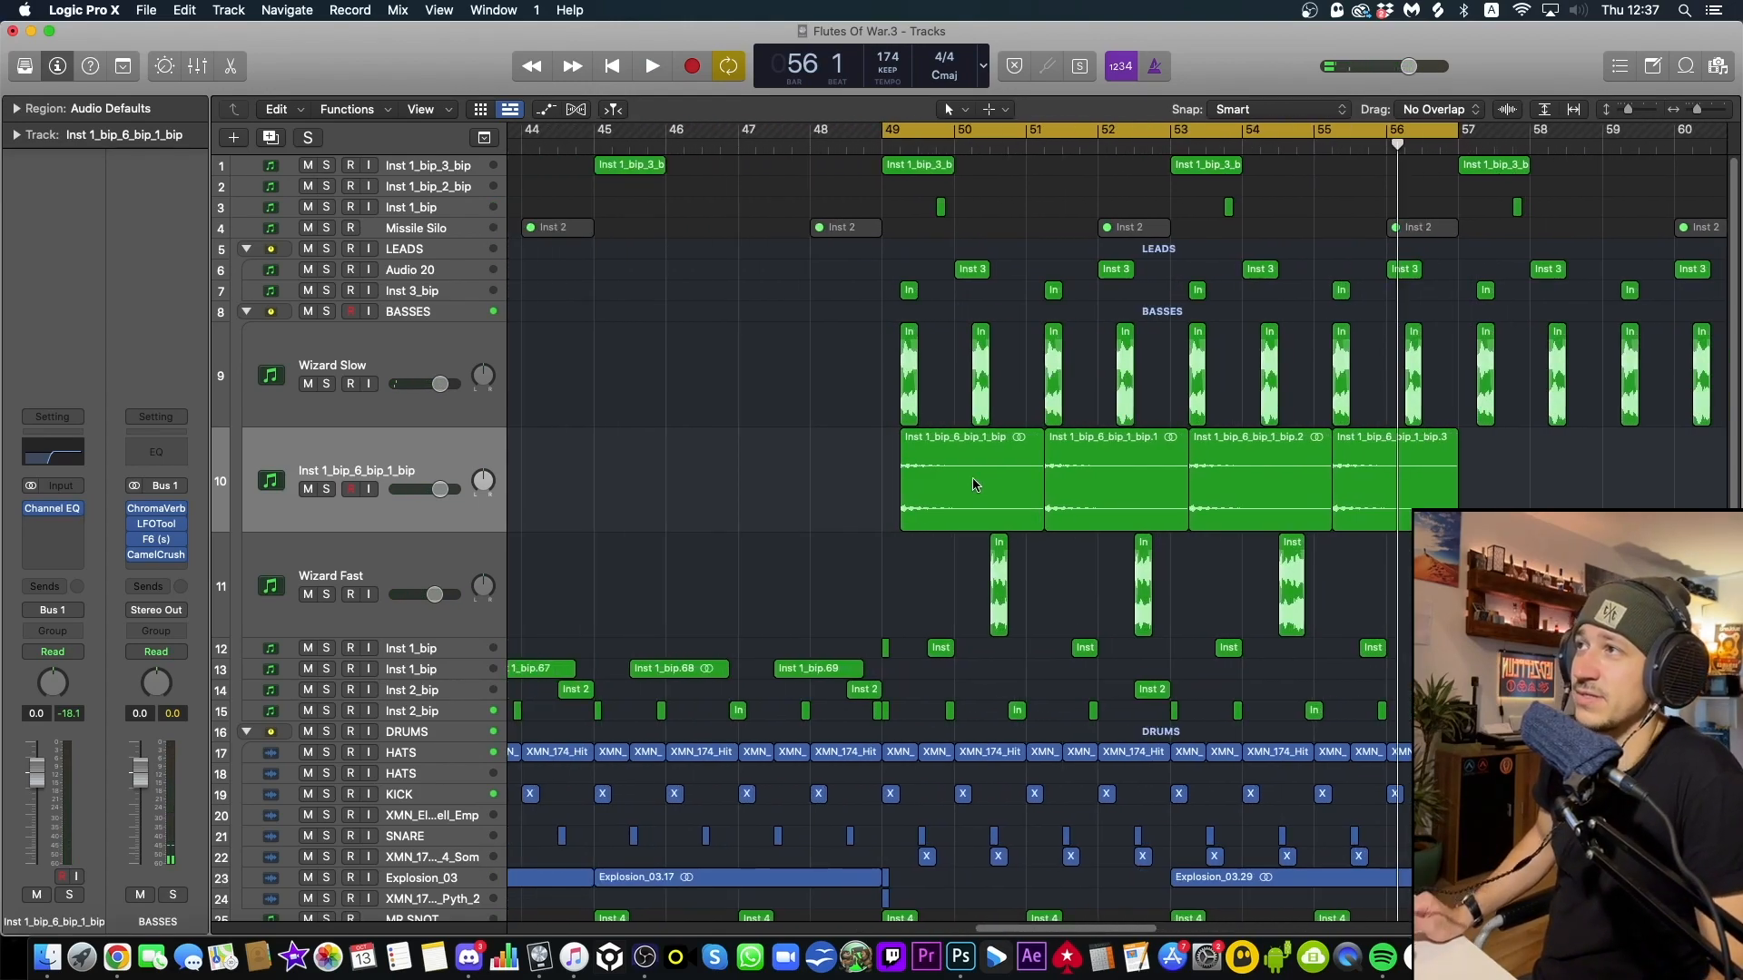
pyautogui.moveTo(957, 469); pyautogui.dragTo(871, 470)
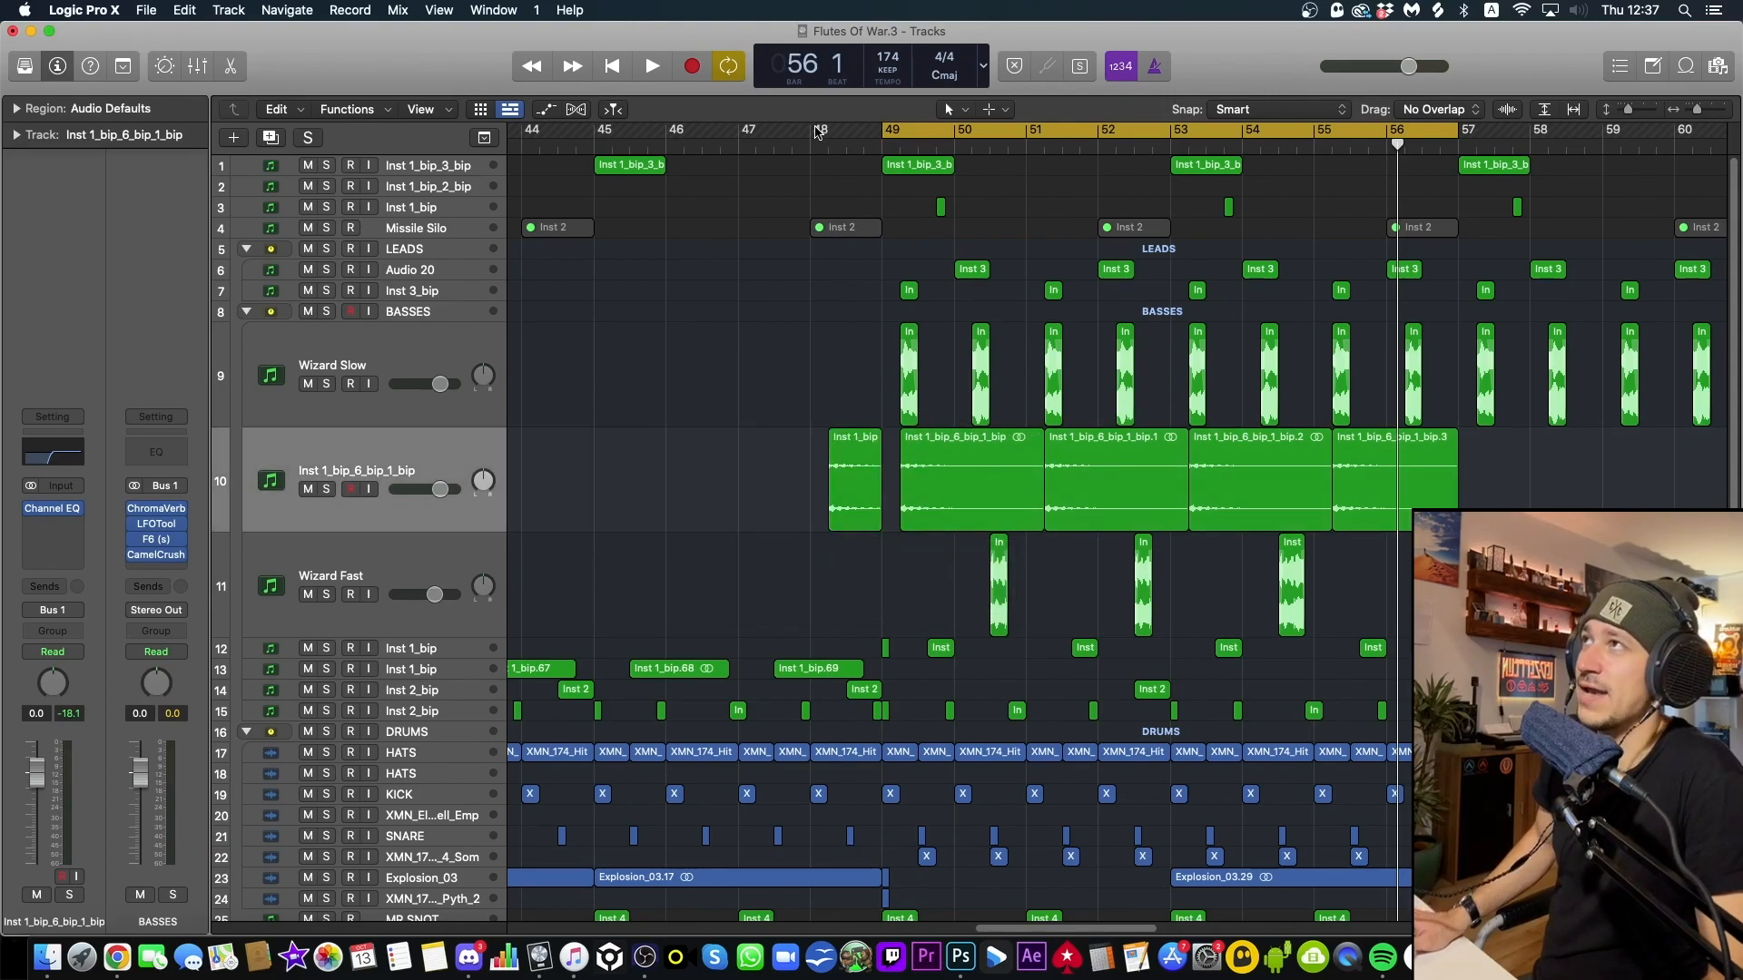
# Undo the echo region copy before bar 49, and bounce the first echo region in place onto a new track
pyautogui.moveTo(818, 132); pyautogui.dragTo(955, 135)
pyautogui.press('super+z')
pyautogui.click(882, 455)
pyautogui.click(1002, 444)
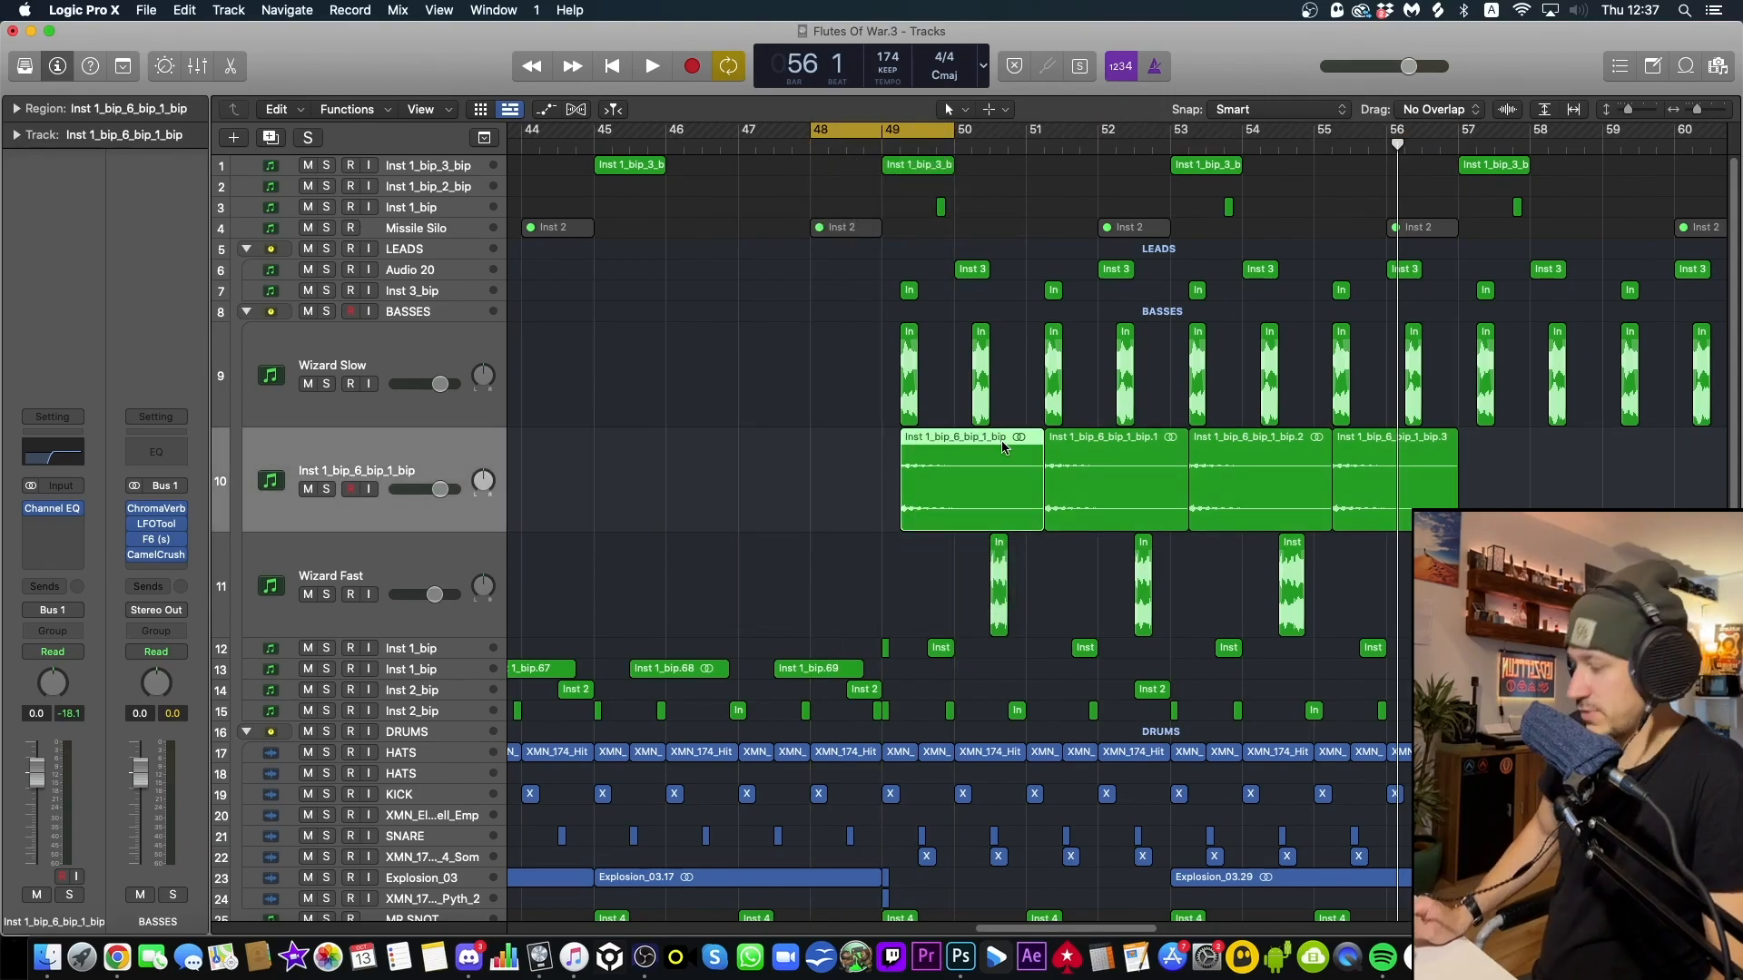
pyautogui.hotkey('ctrl', 'b')
pyautogui.press('Return')
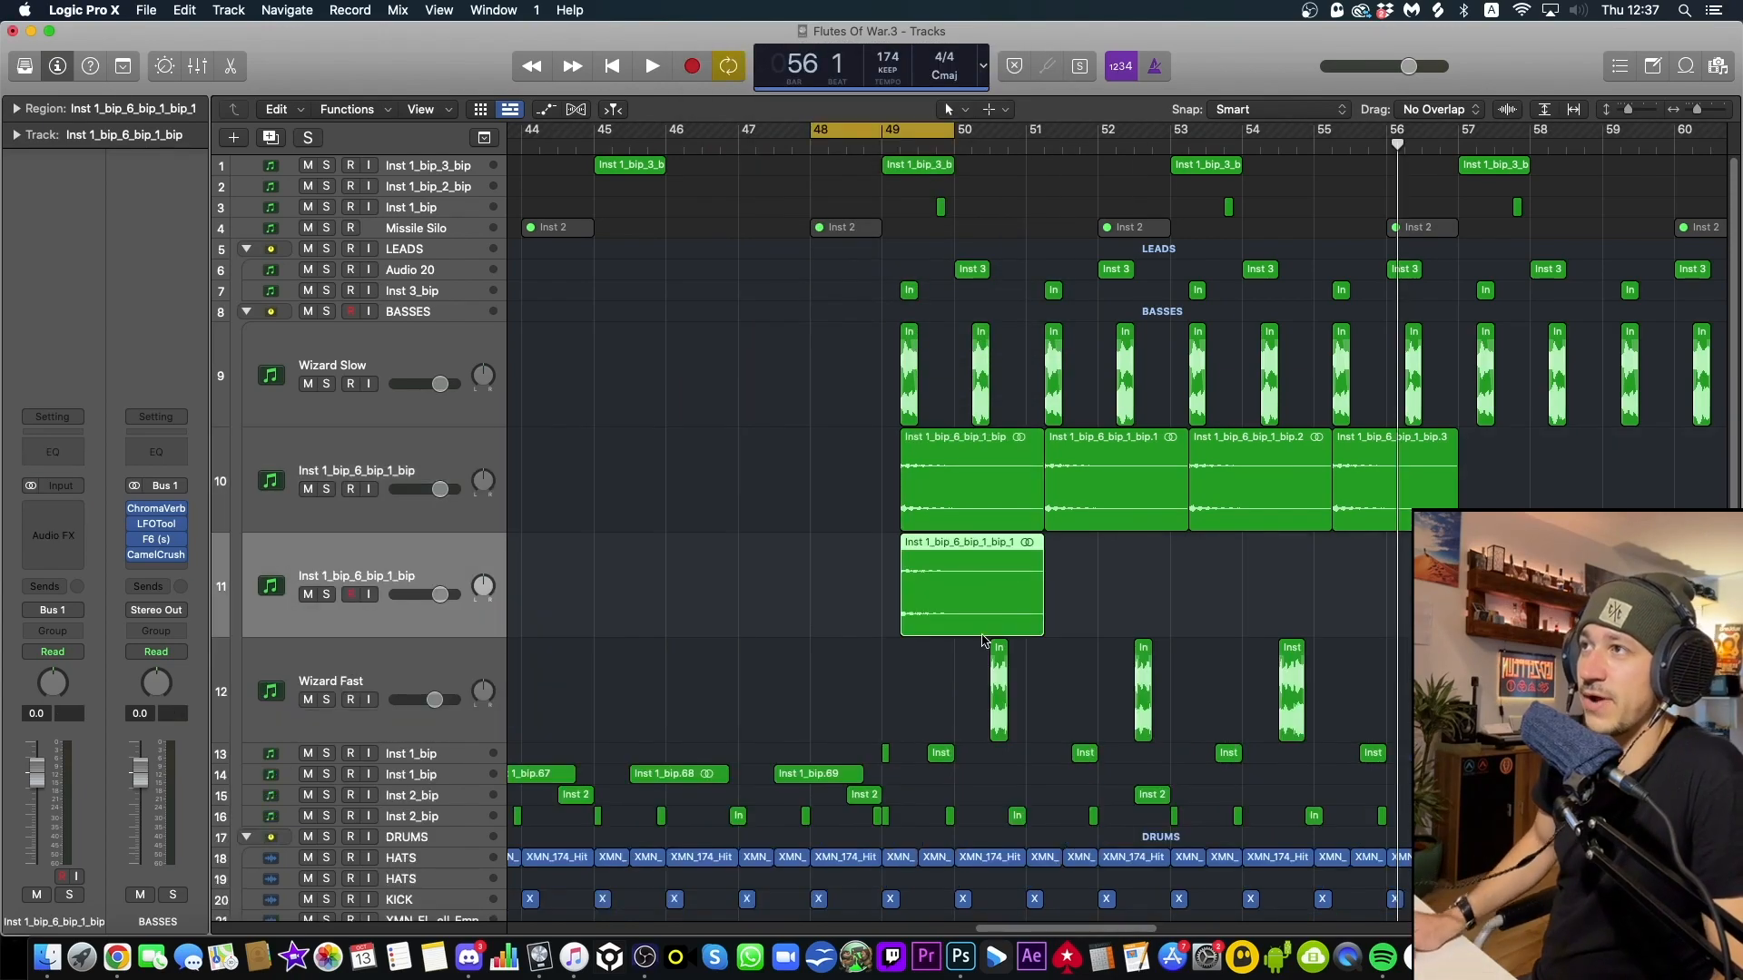
# Reverse the audio file of the newly bounced echo region
pyautogui.doubleClick(973, 601)
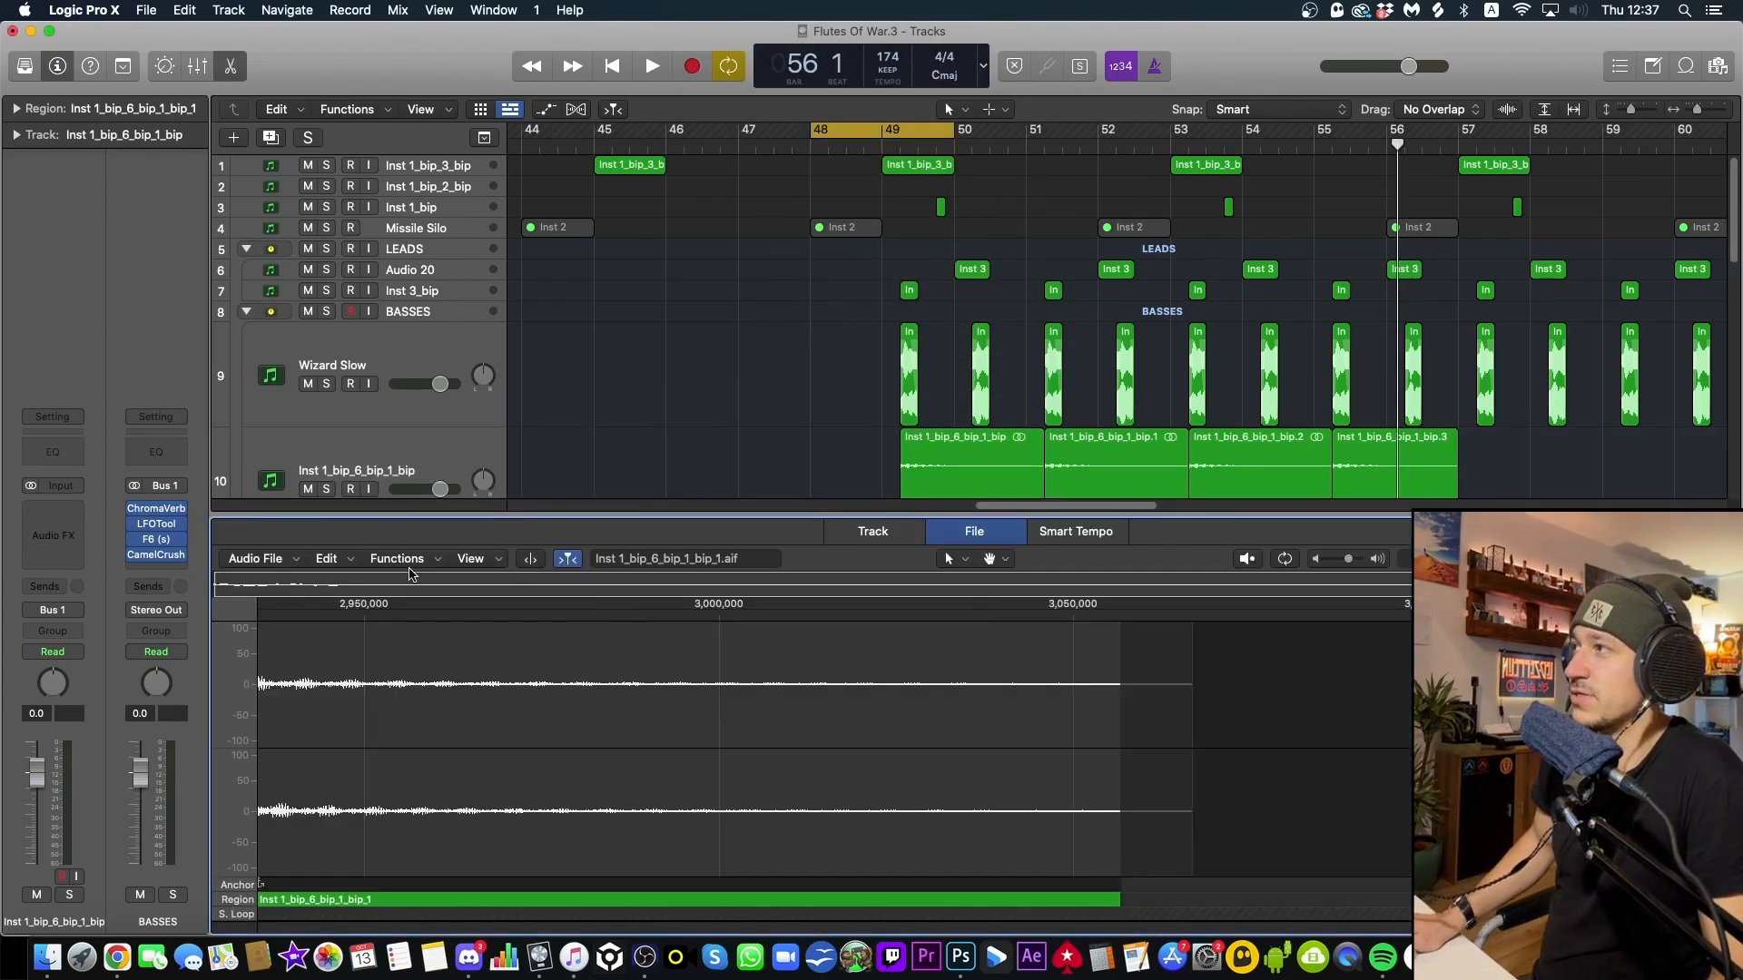
pyautogui.click(452, 560)
pyautogui.click(426, 560)
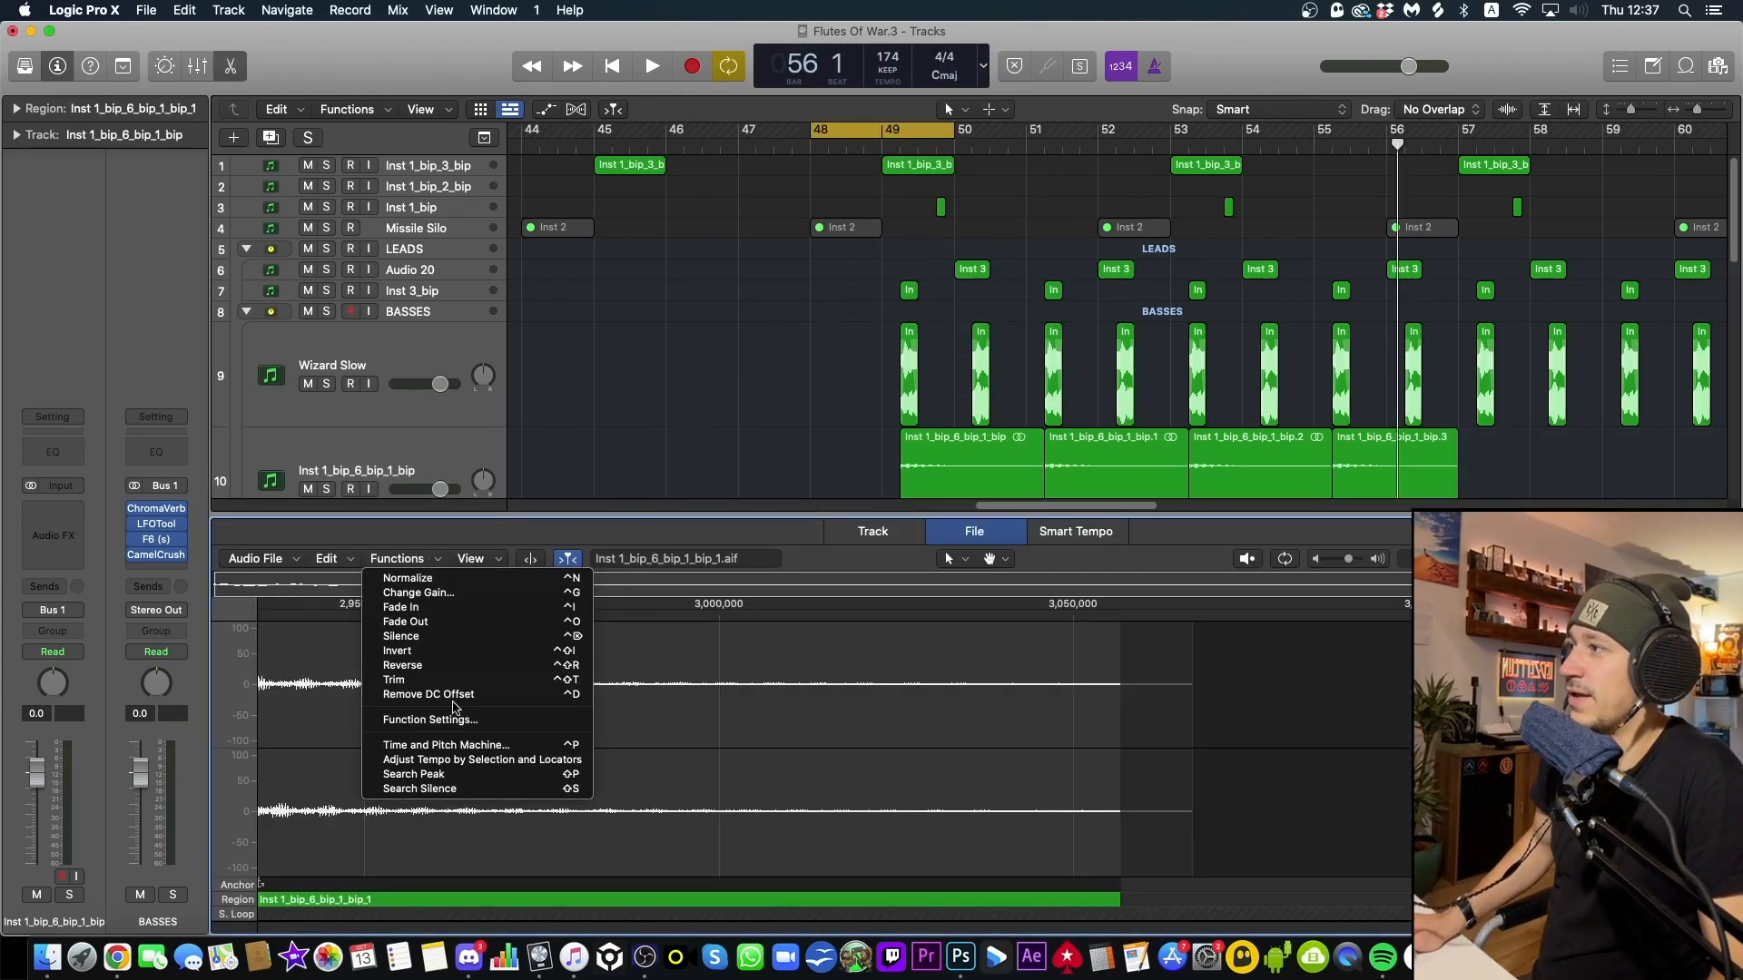
pyautogui.click(402, 666)
pyautogui.press('e')
pyautogui.click(848, 490)
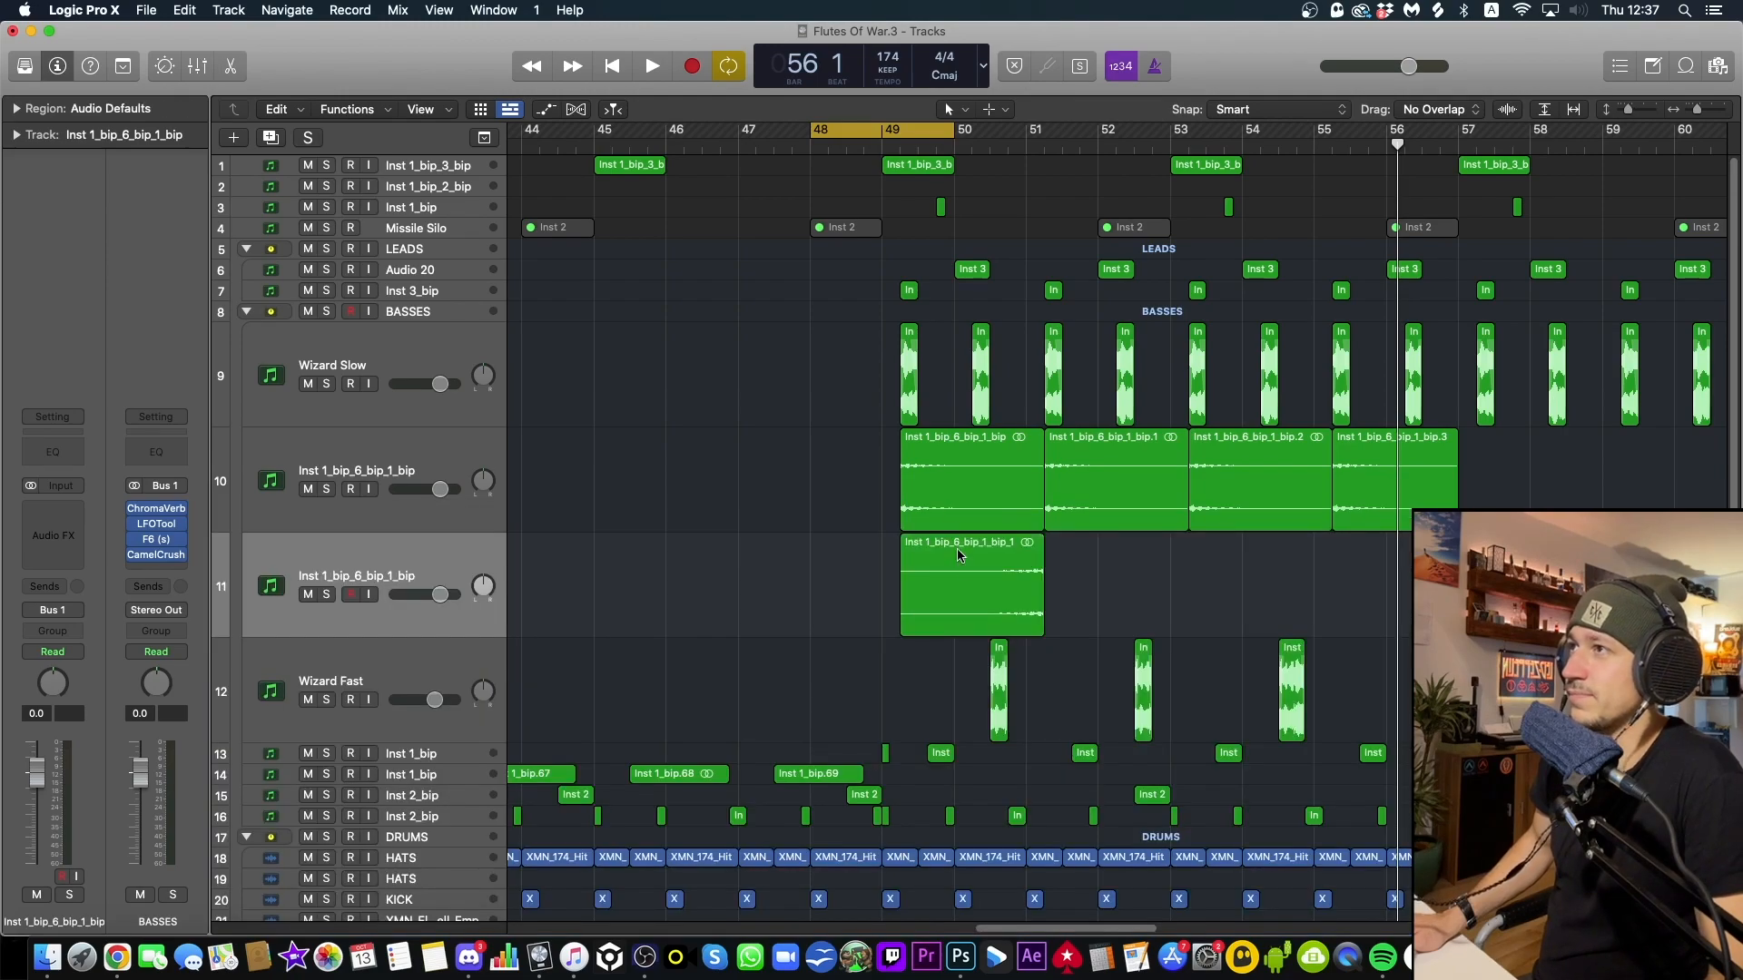
# Move the reversed echo region to start at bar 47 so it ends at bar 49, and play the transition
pyautogui.moveTo(959, 556); pyautogui.dragTo(798, 557)
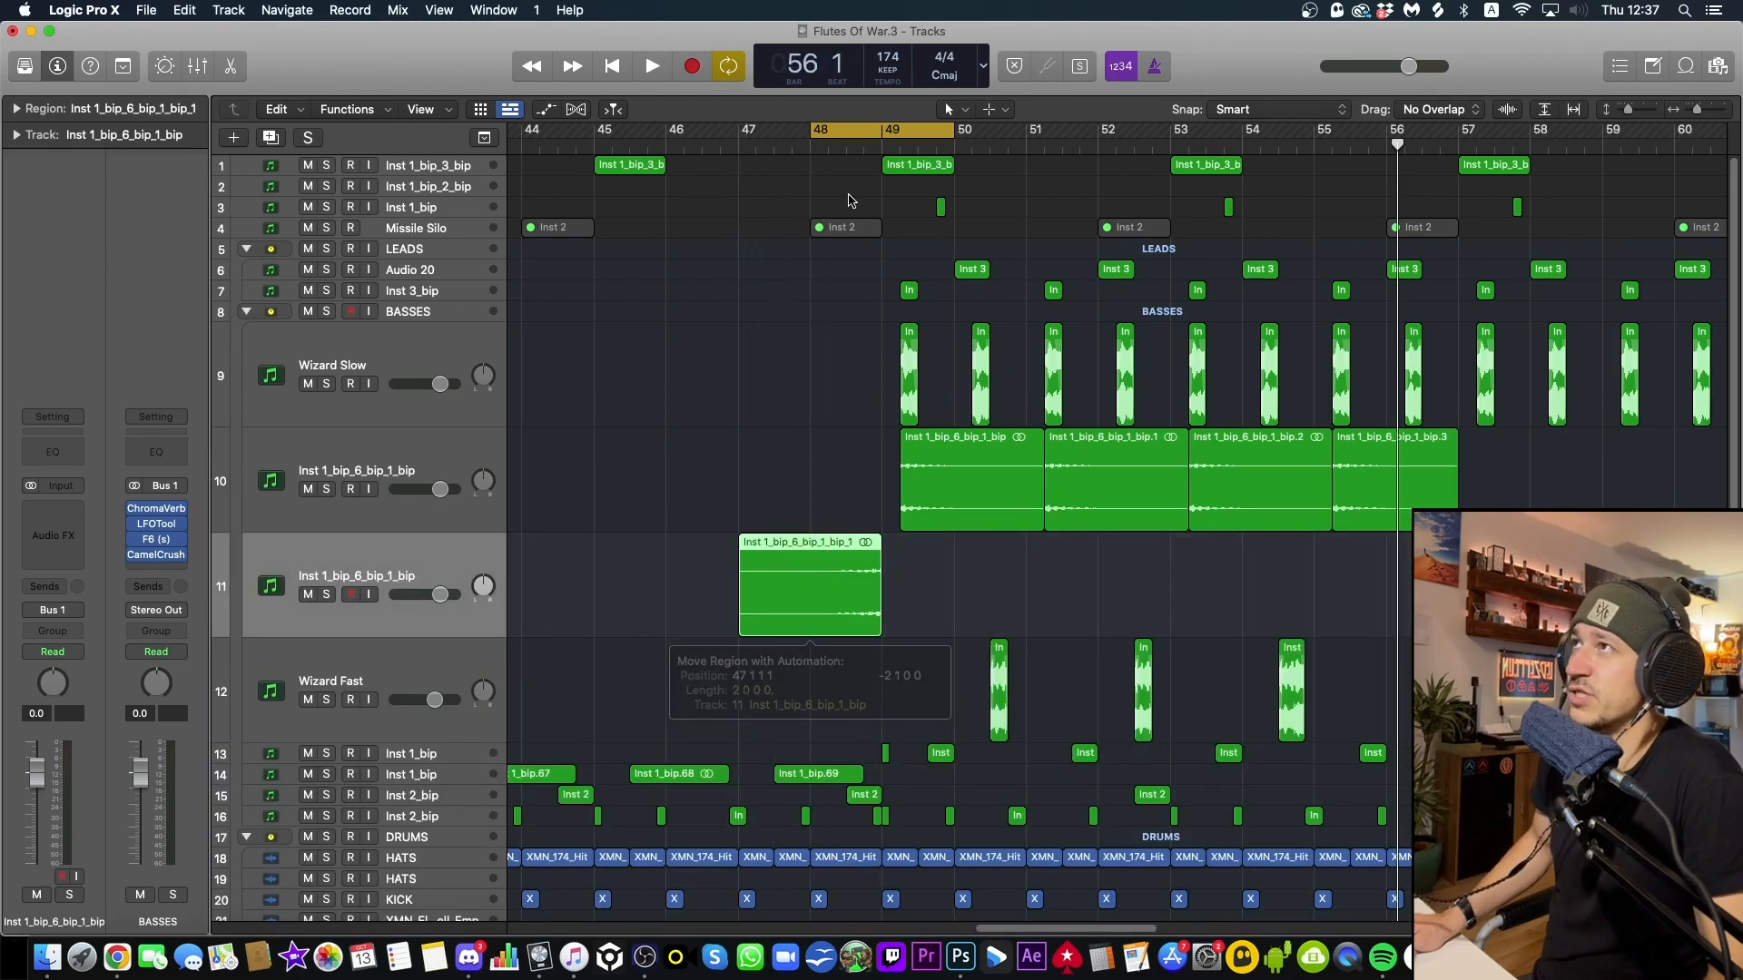
pyautogui.moveTo(842, 128); pyautogui.dragTo(837, 143)
pyautogui.click(835, 143)
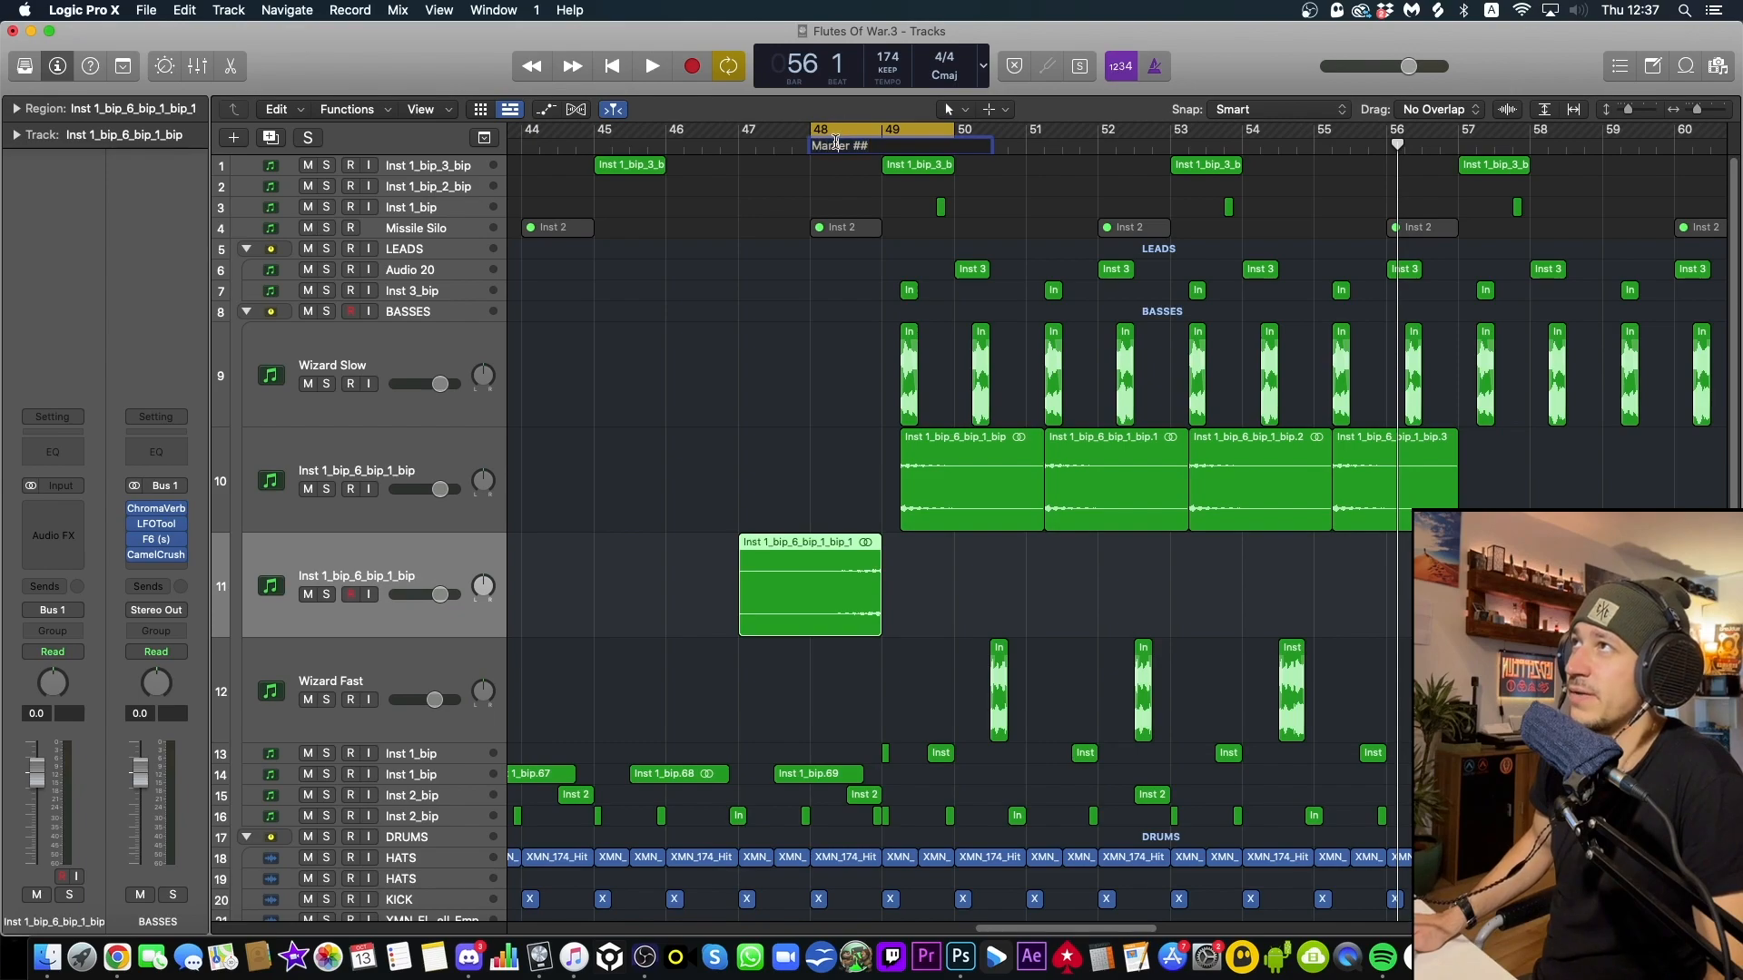
pyautogui.click(840, 128)
pyautogui.click(793, 145)
pyautogui.press('space')
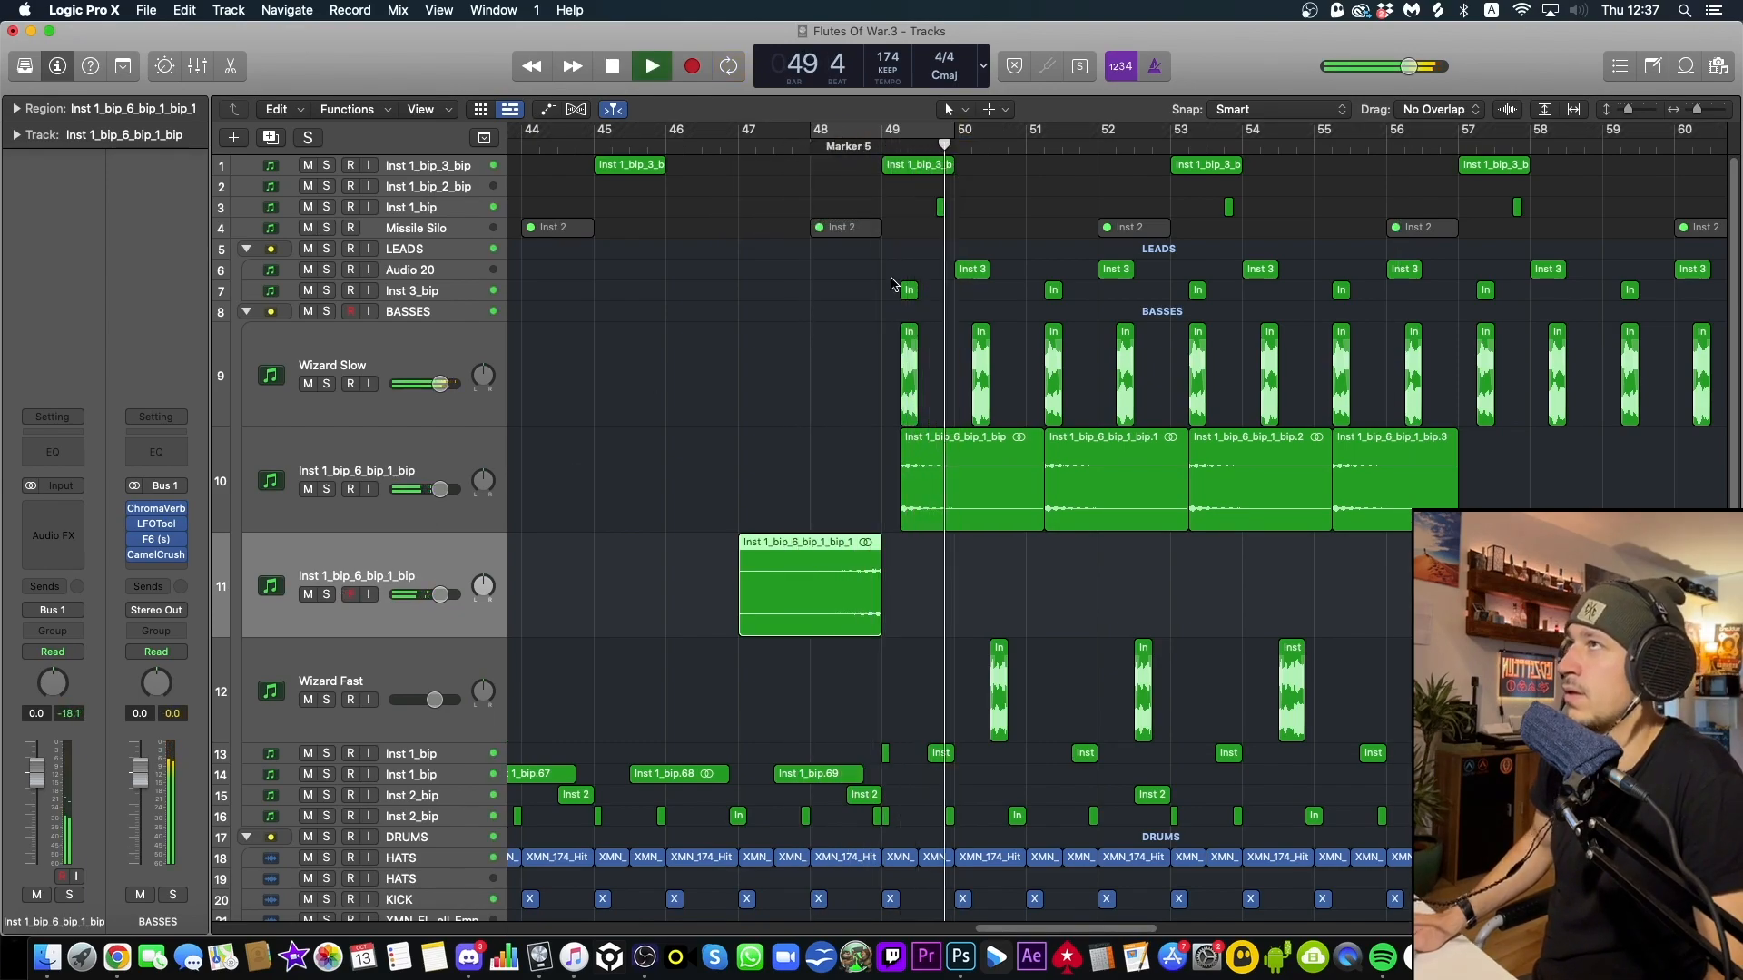
pyautogui.press('space')
# Try the reversed echo track at 6.0 dB while playing a loop starting at bar 48
pyautogui.moveTo(808, 129); pyautogui.dragTo(1134, 130)
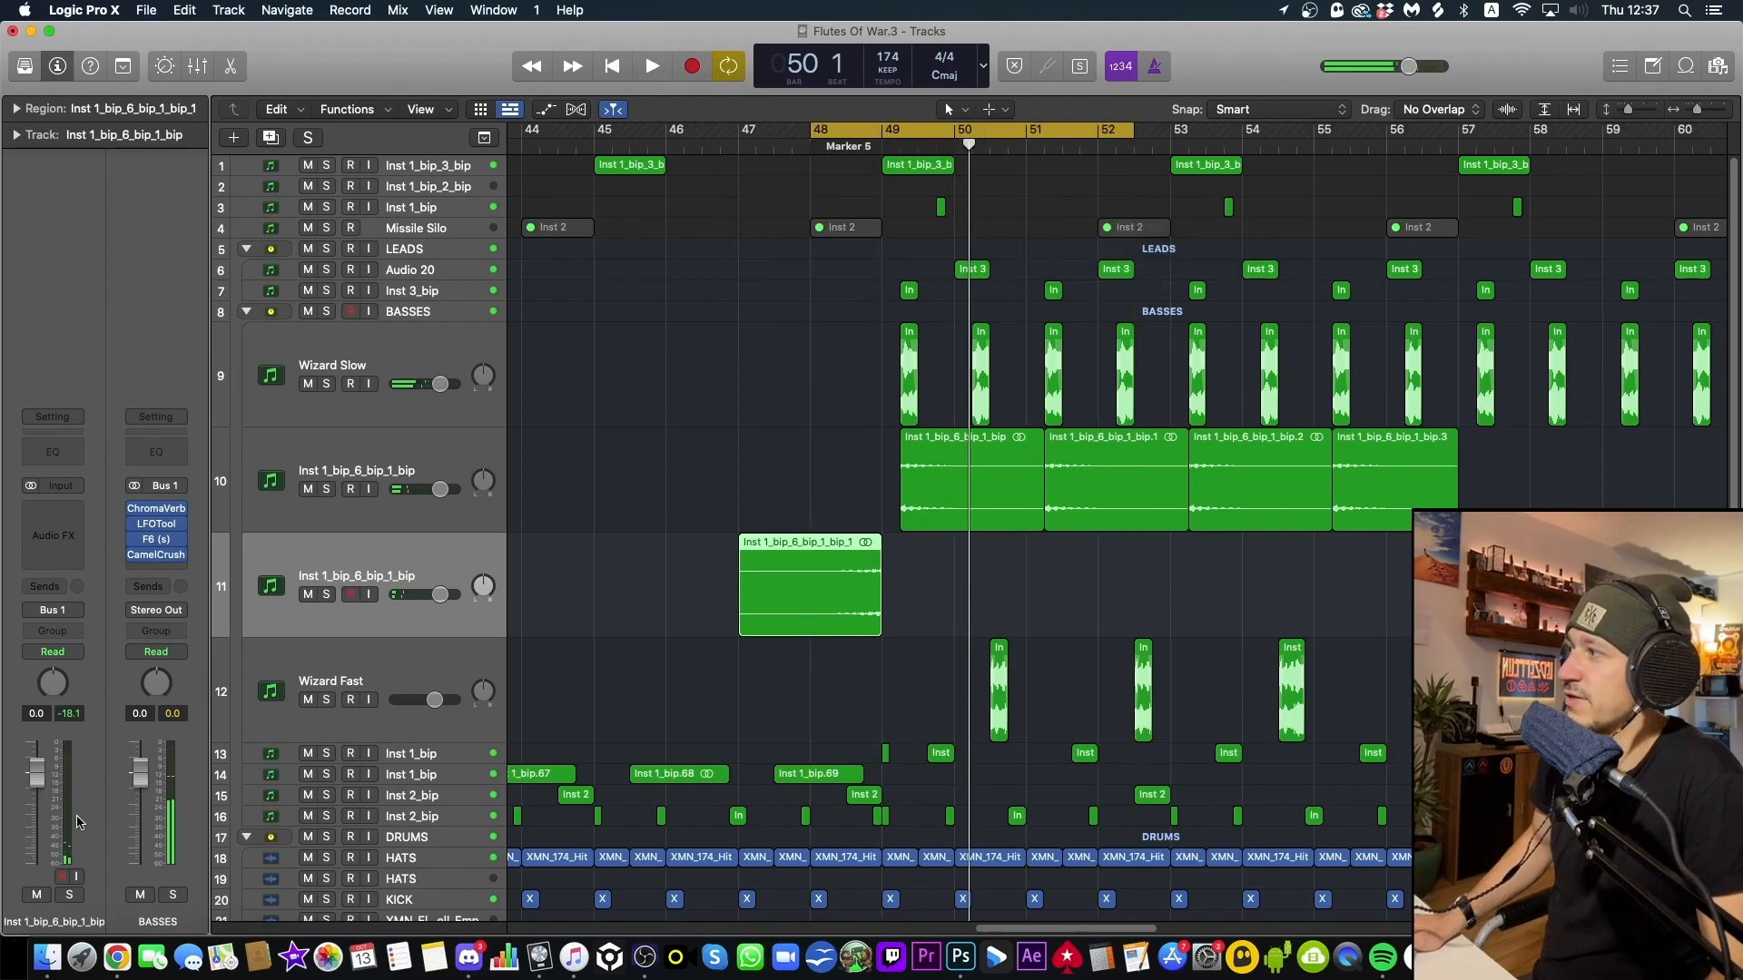
pyautogui.moveTo(37, 781); pyautogui.dragTo(62, 628)
pyautogui.click(902, 224)
pyautogui.press('space')
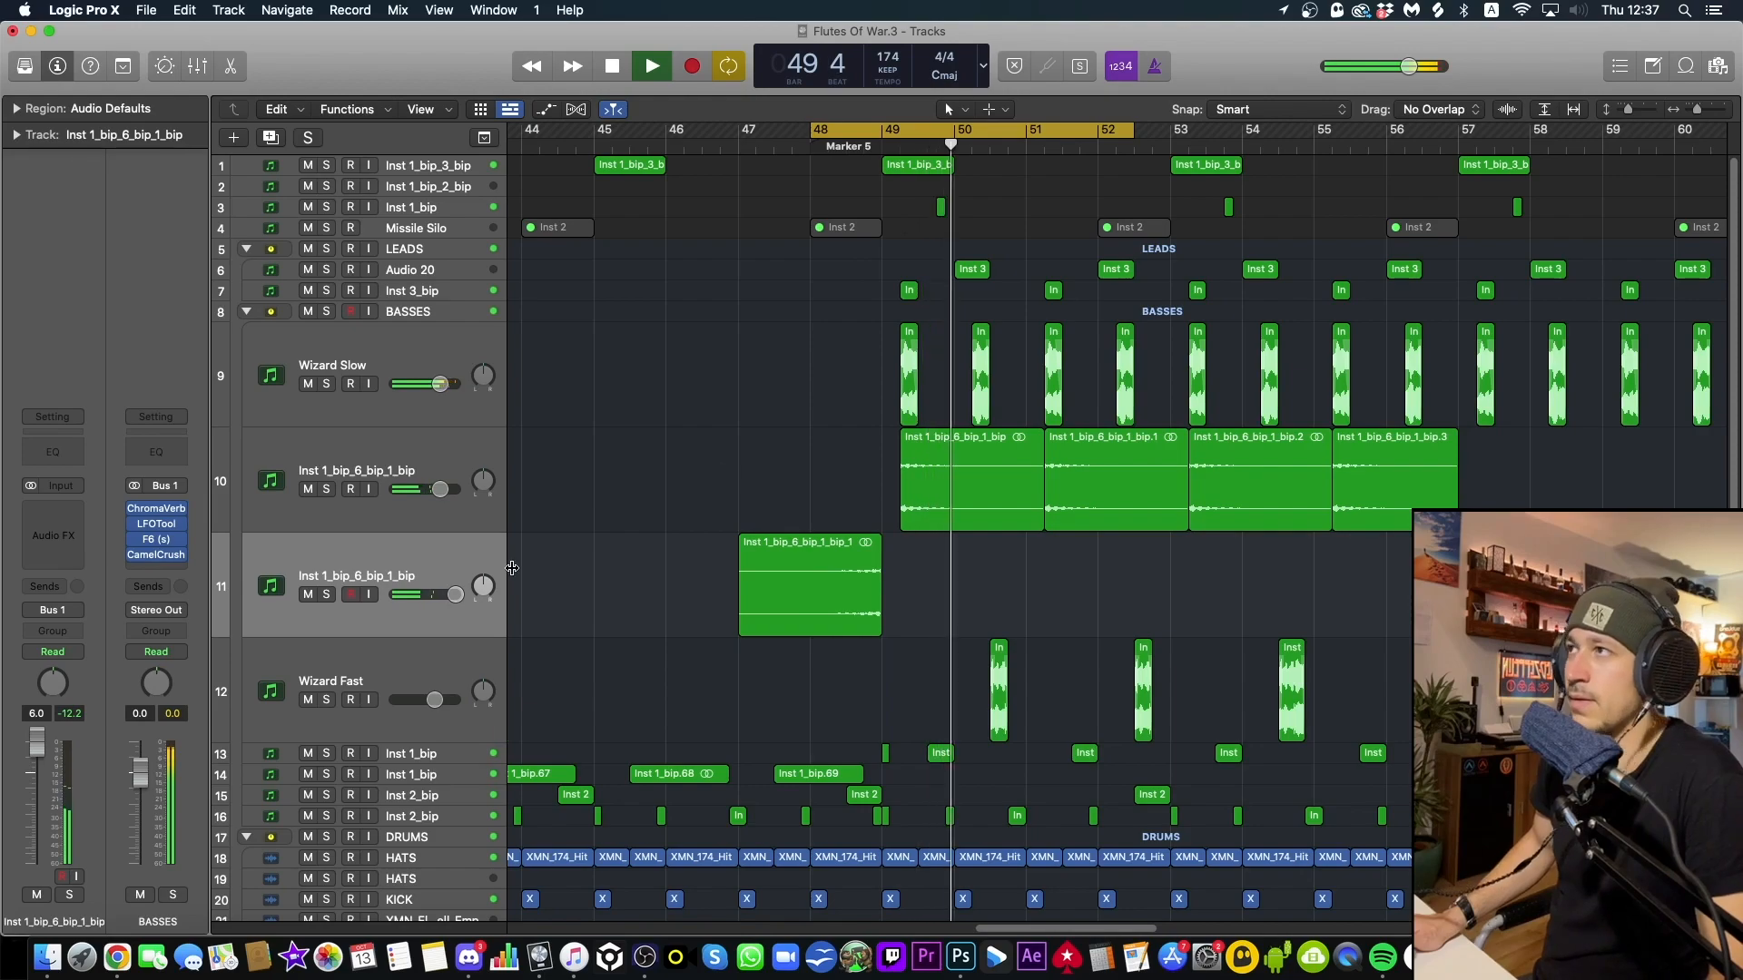
pyautogui.click(417, 476)
pyautogui.press('space')
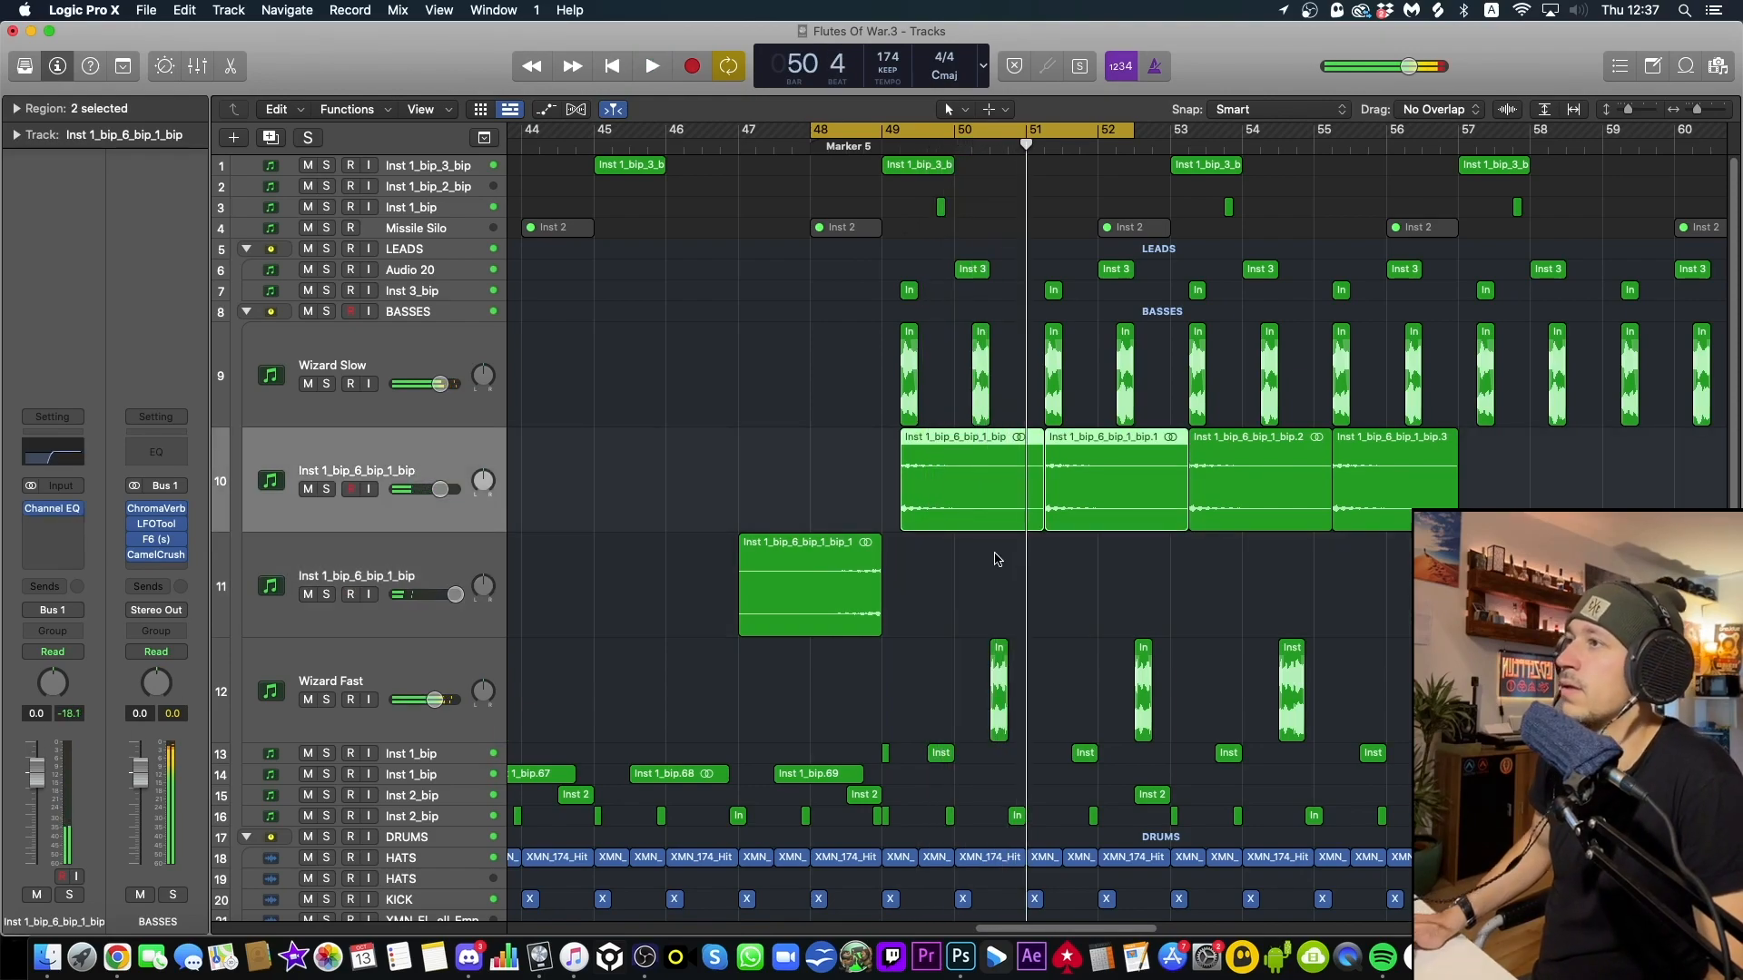
# Set the reversed echo track's volume to 0 dB
pyautogui.click(826, 541)
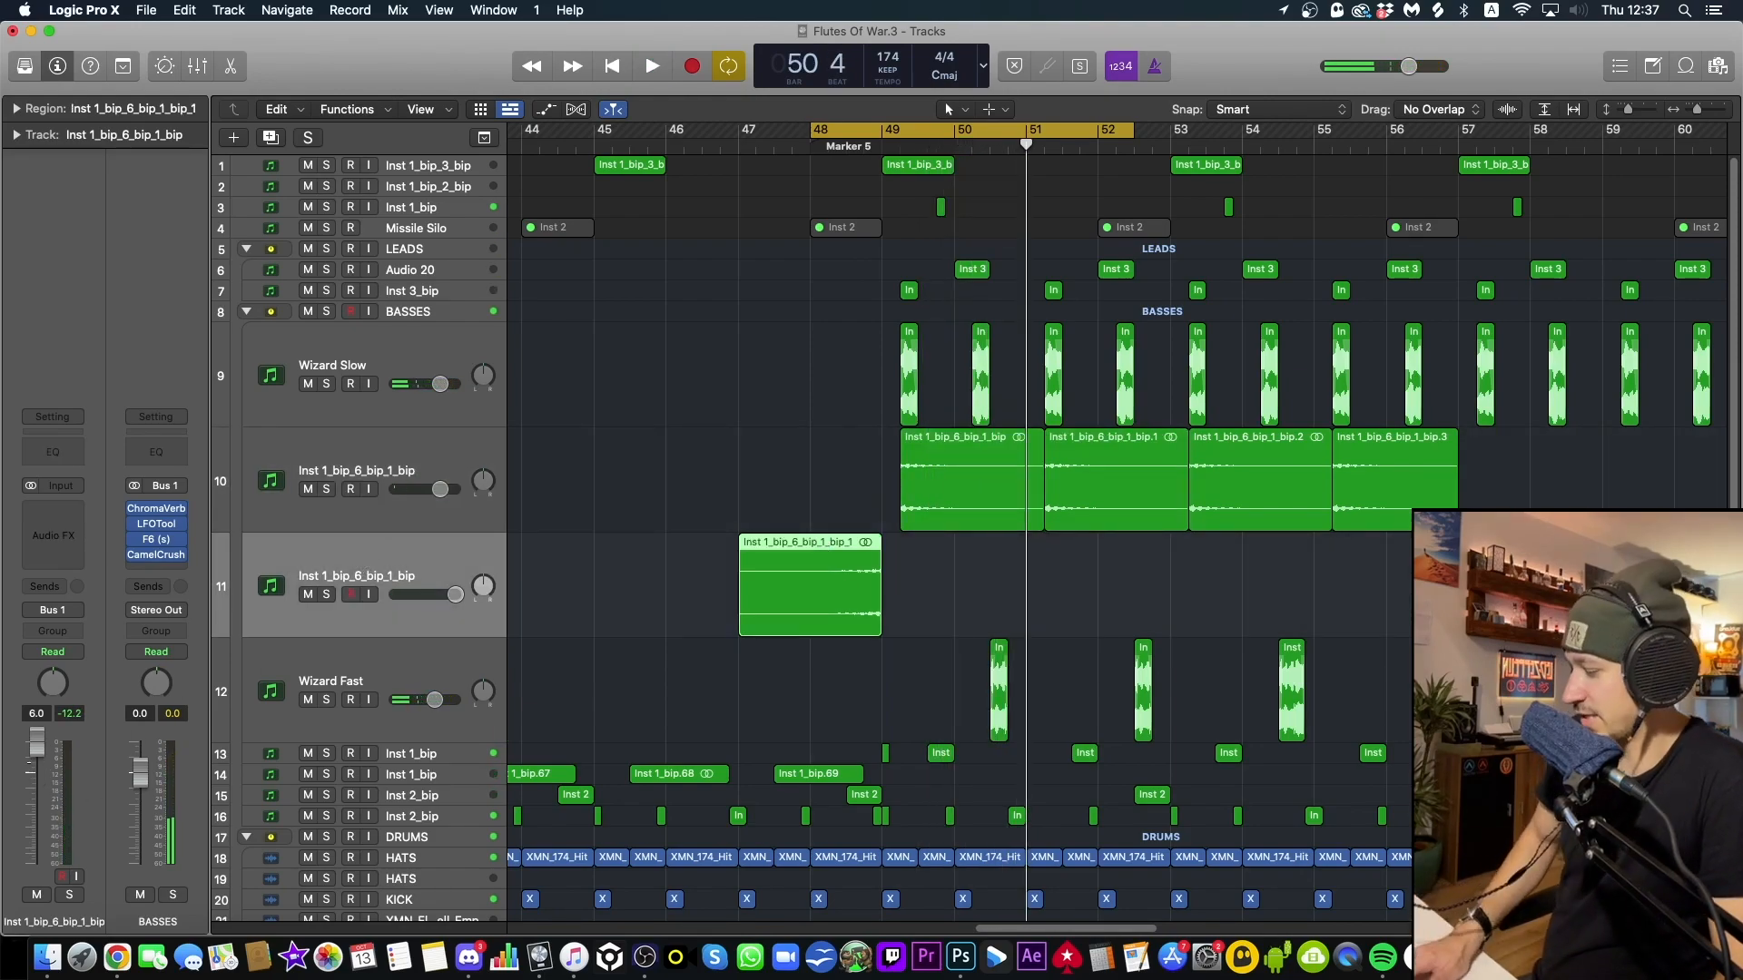
pyautogui.doubleClick(36, 714)
pyautogui.write('0')
pyautogui.press('Return')
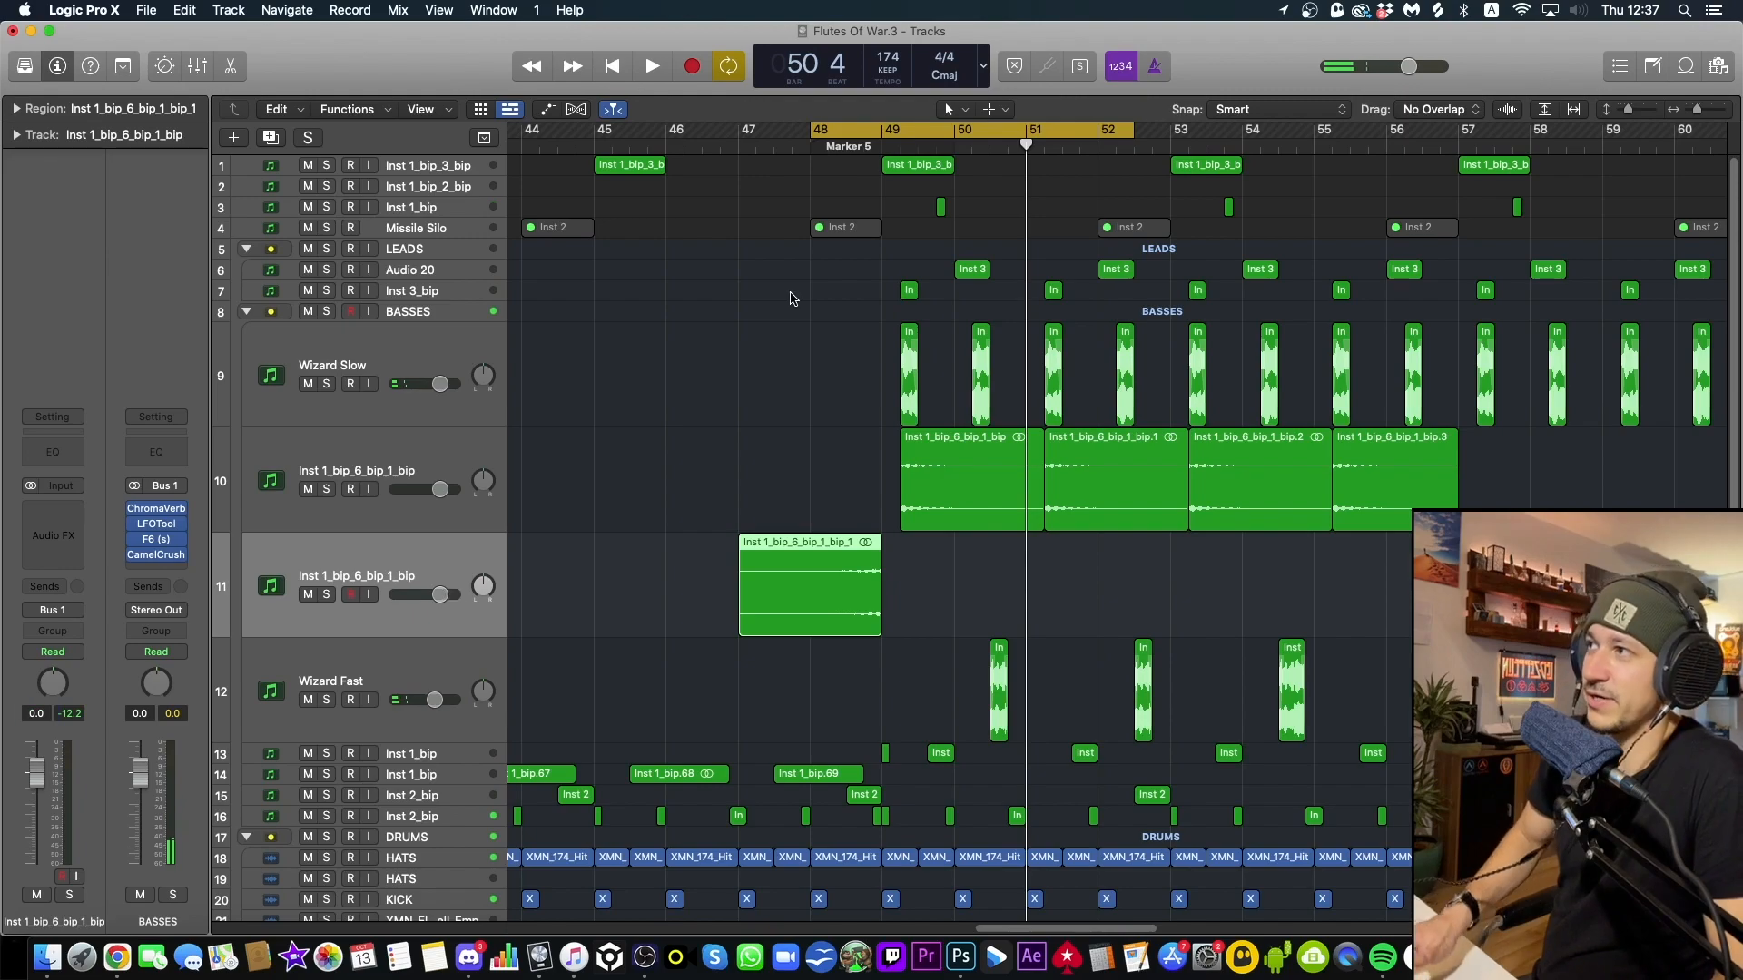
# Turn off looping and play the full mix from bar 48 to about bar 52
pyautogui.click(863, 138)
pyautogui.press('super+Left')
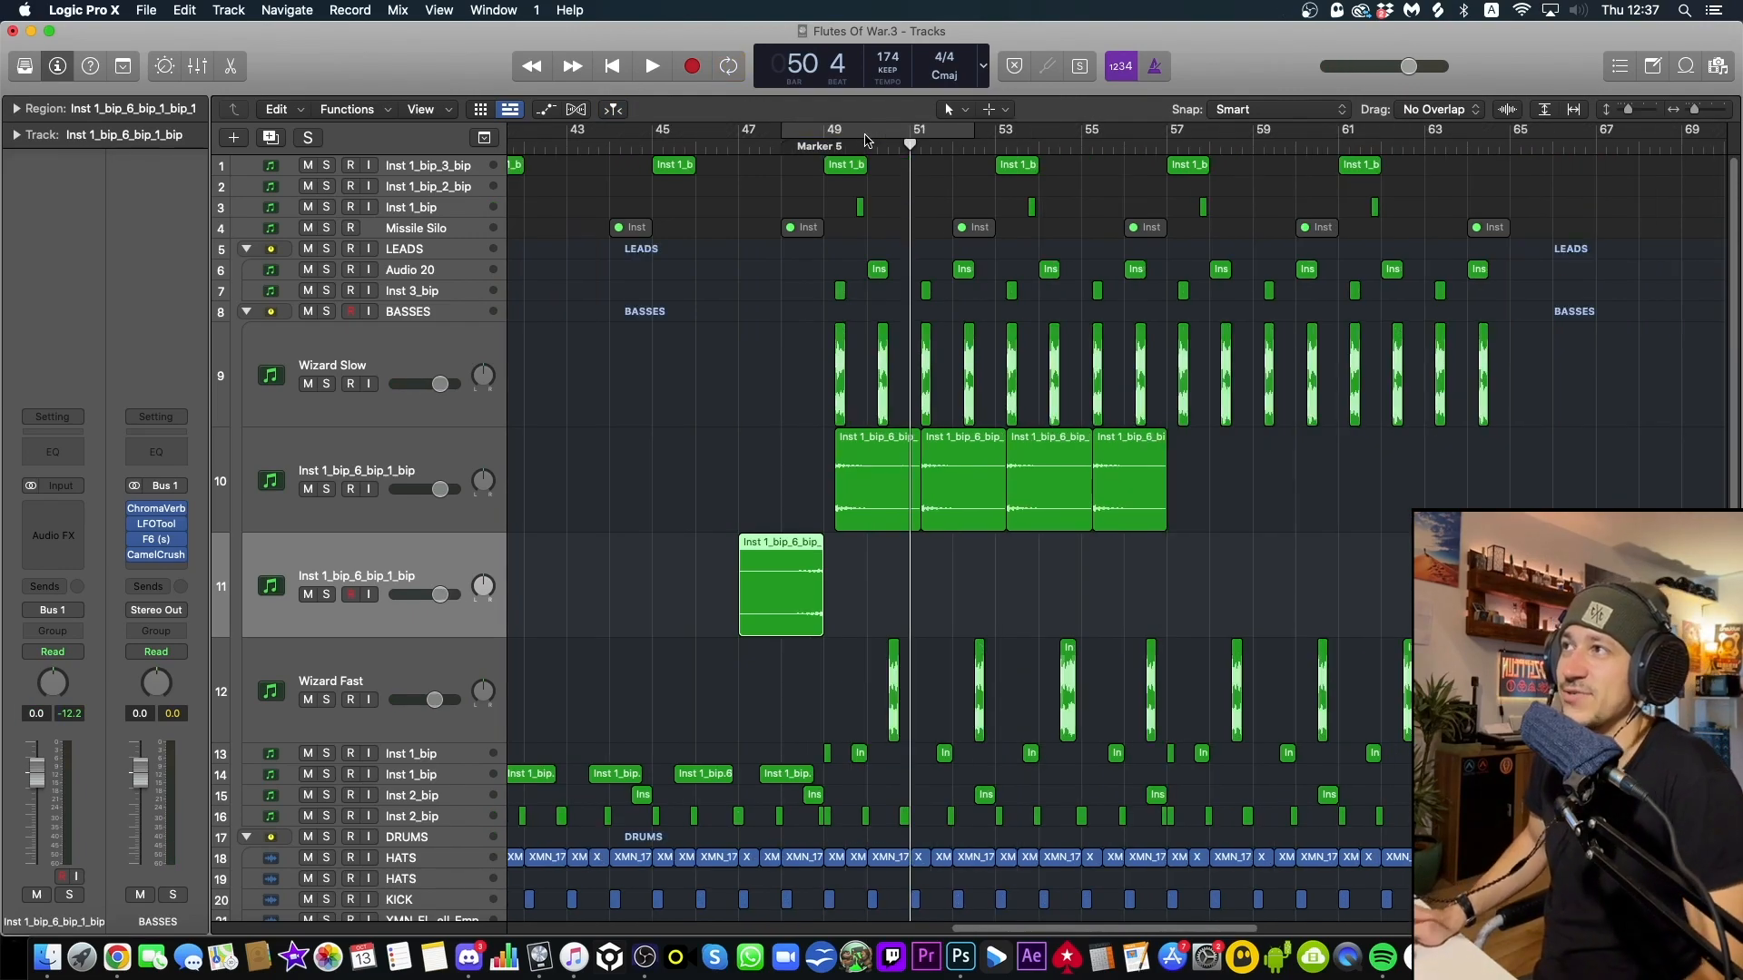
pyautogui.click(790, 135)
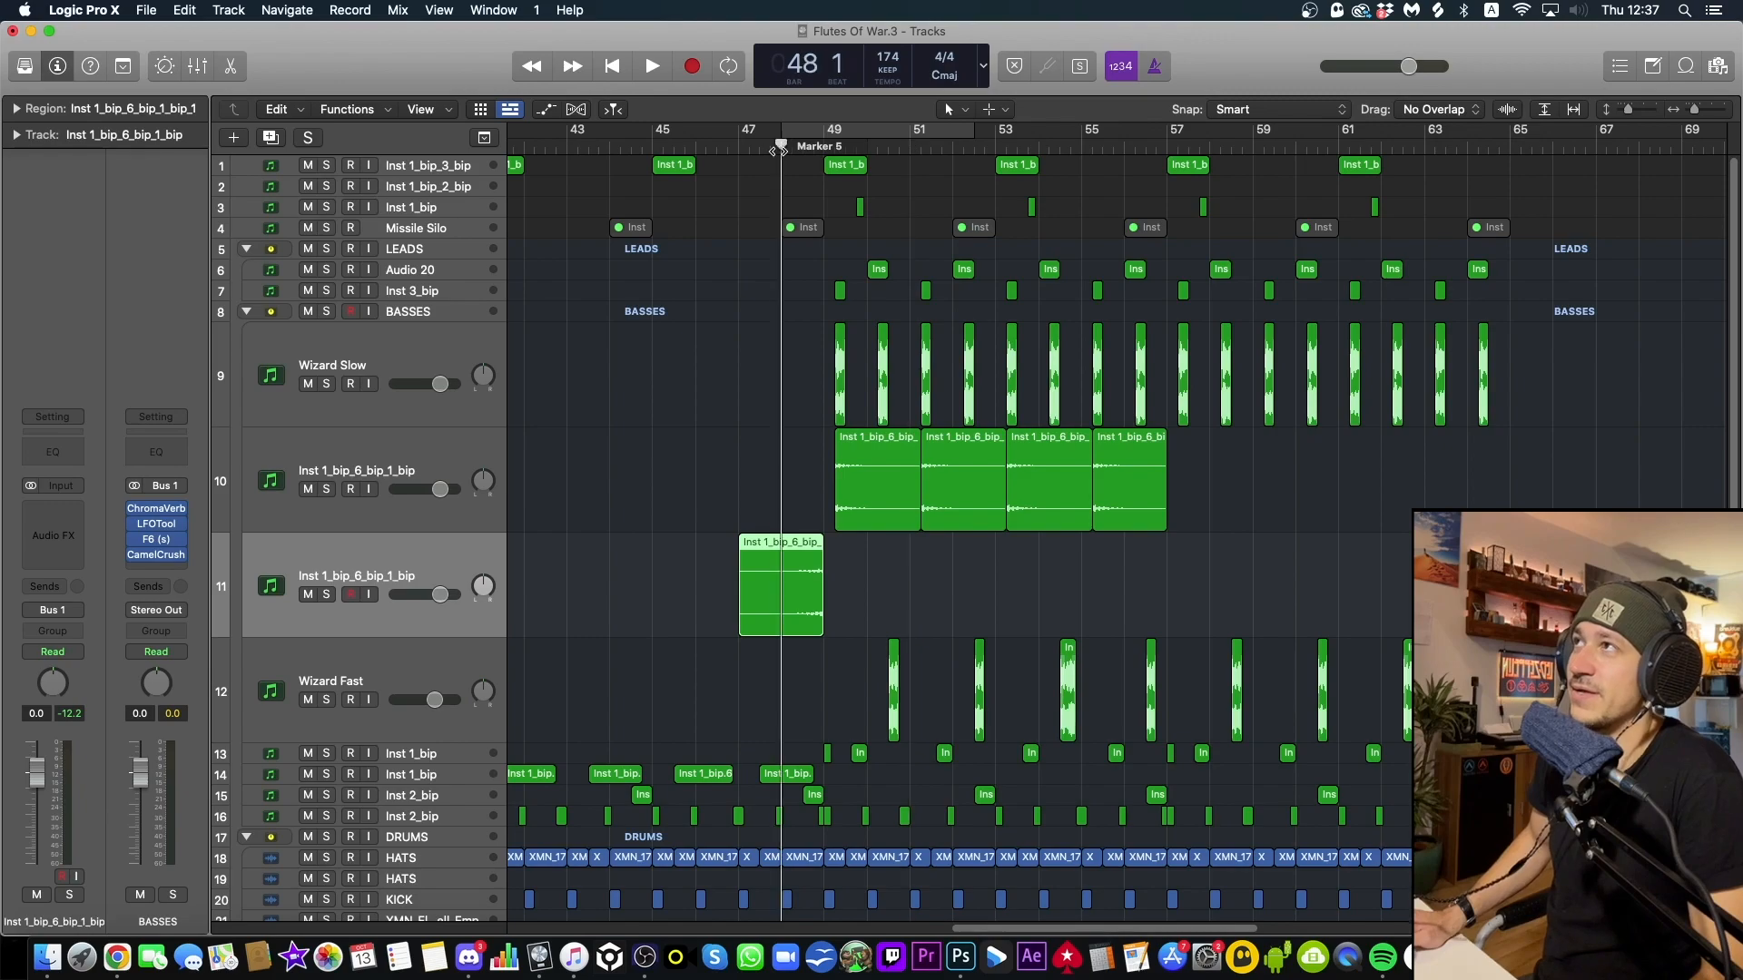
pyautogui.press('space')
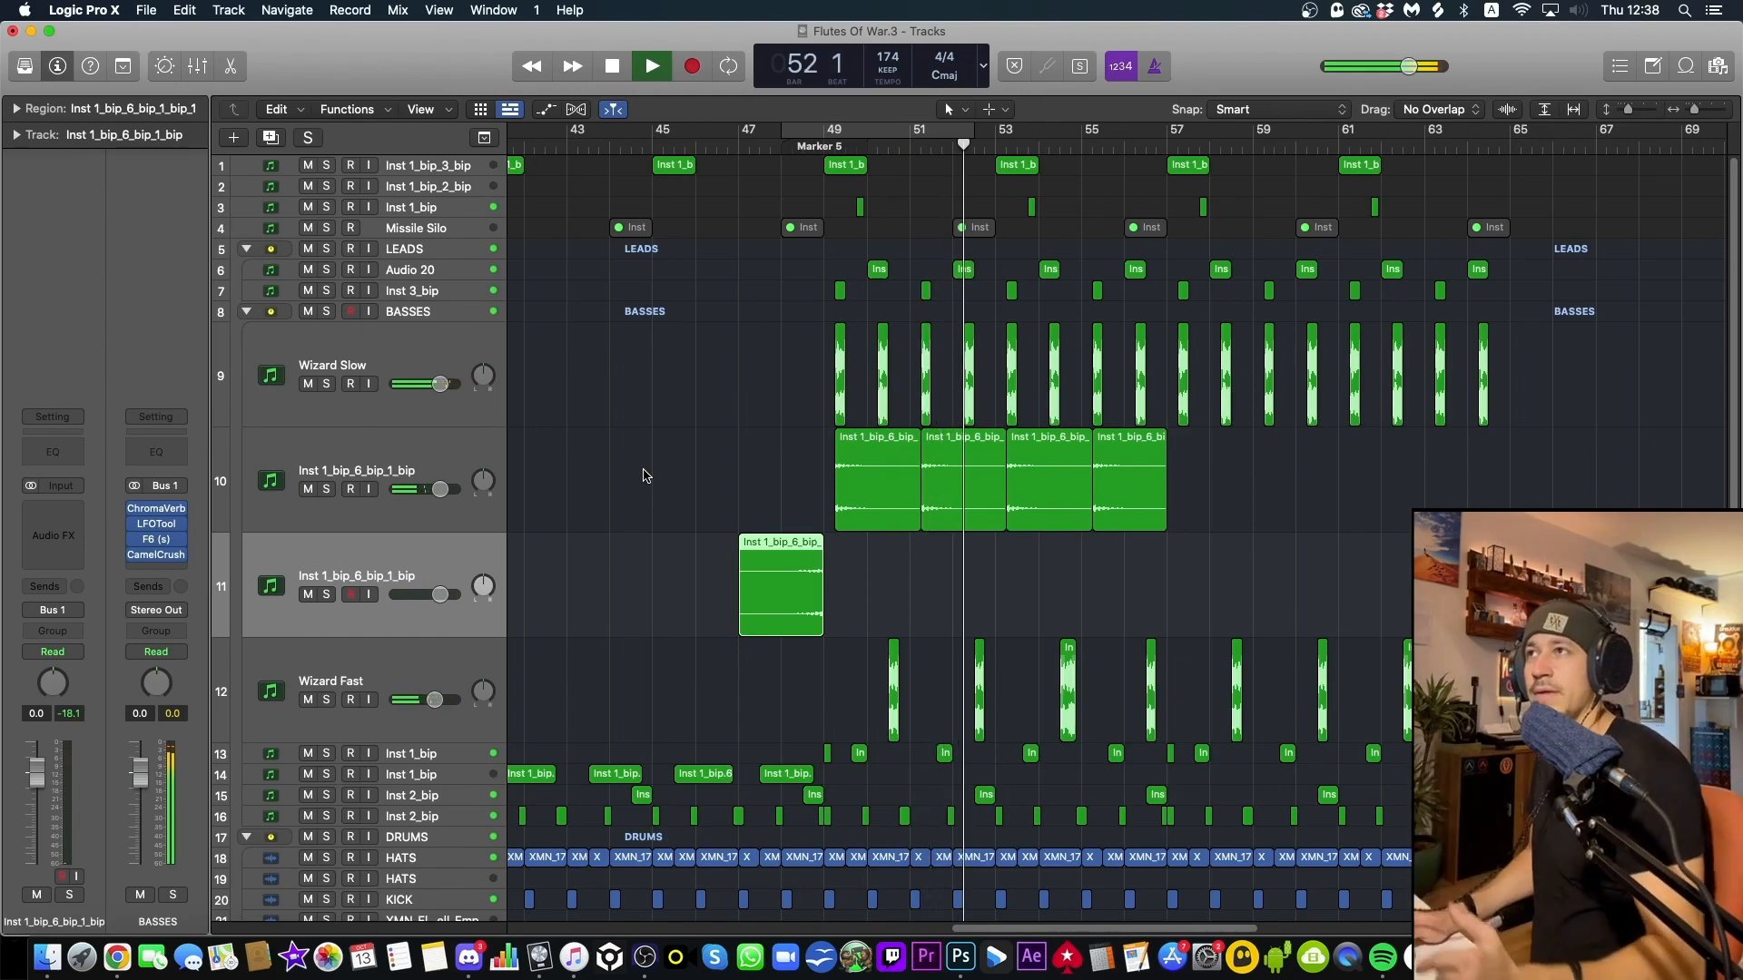
pyautogui.press('space')
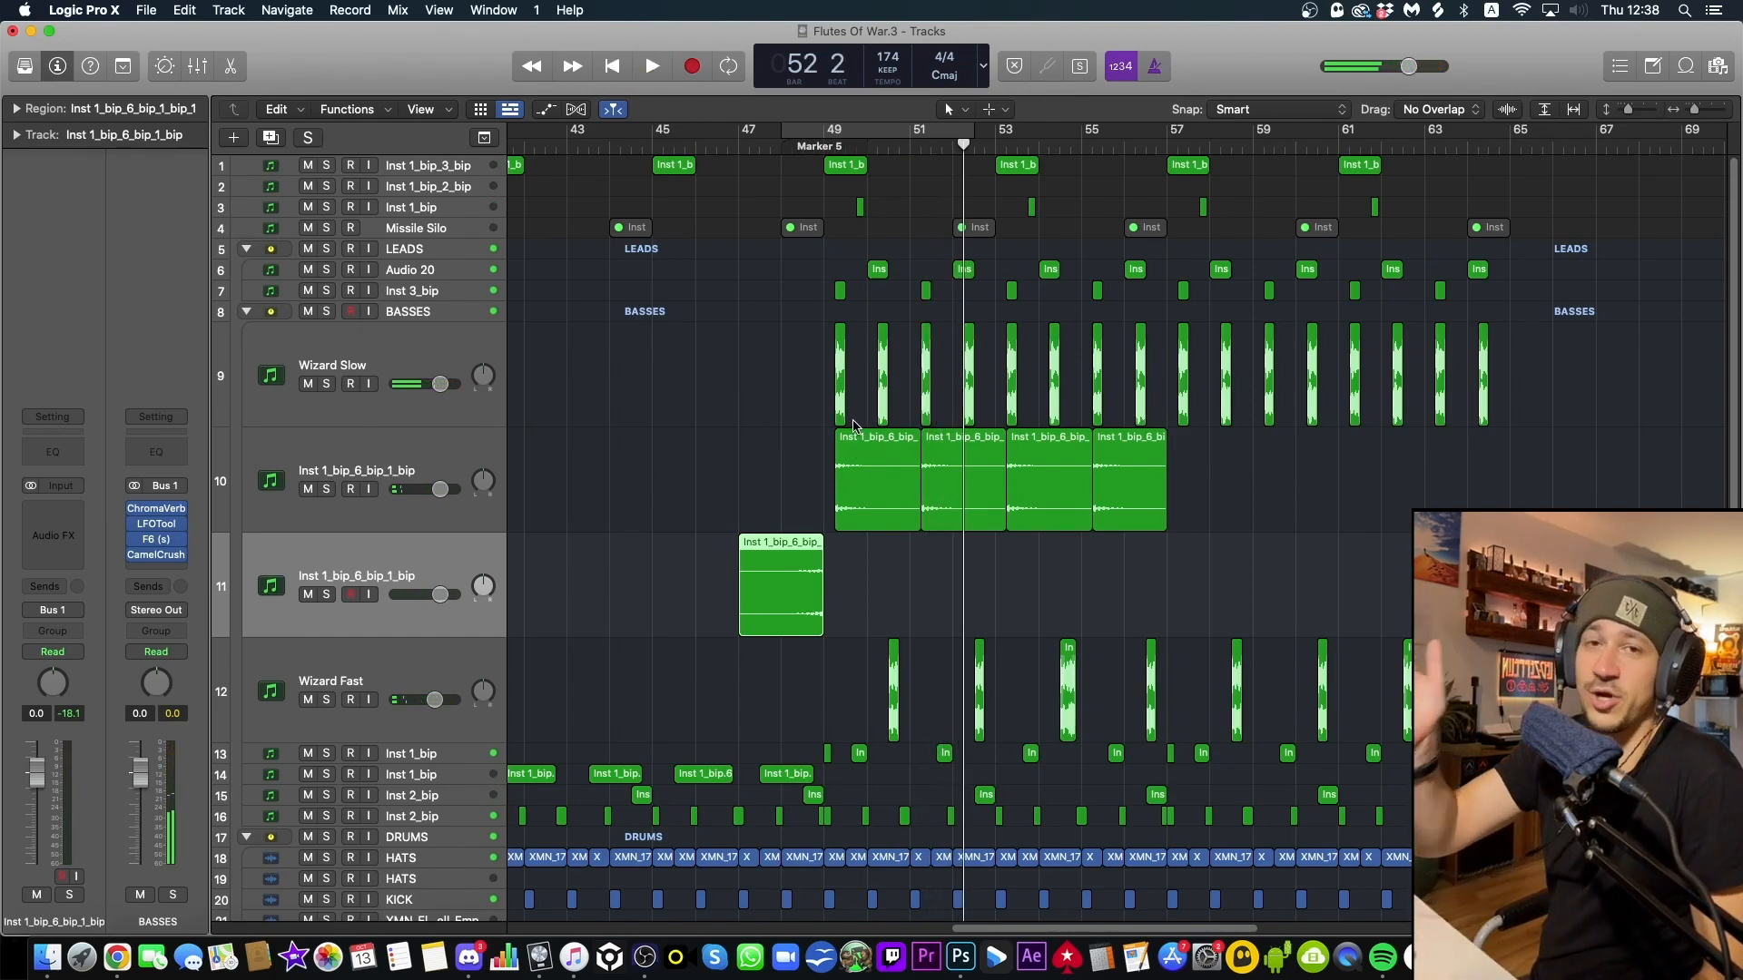
# Examine the first Wizard Slow hit and the echo regions on the track below it
pyautogui.click(785, 373)
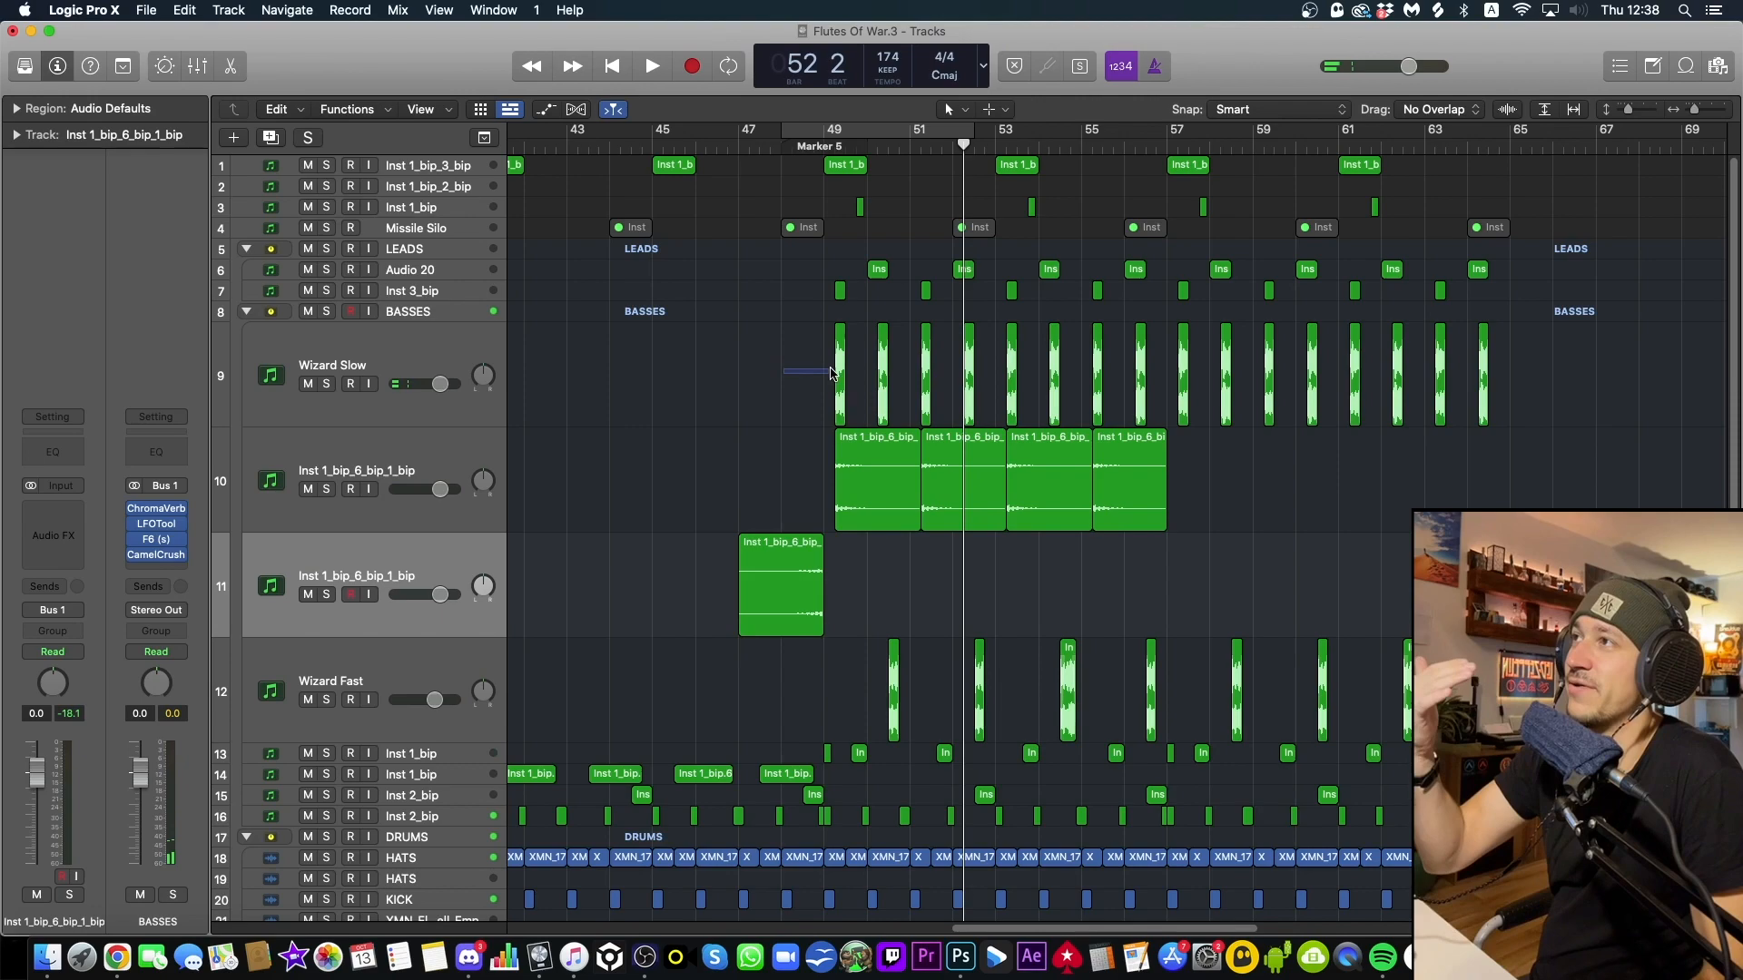
pyautogui.click(840, 372)
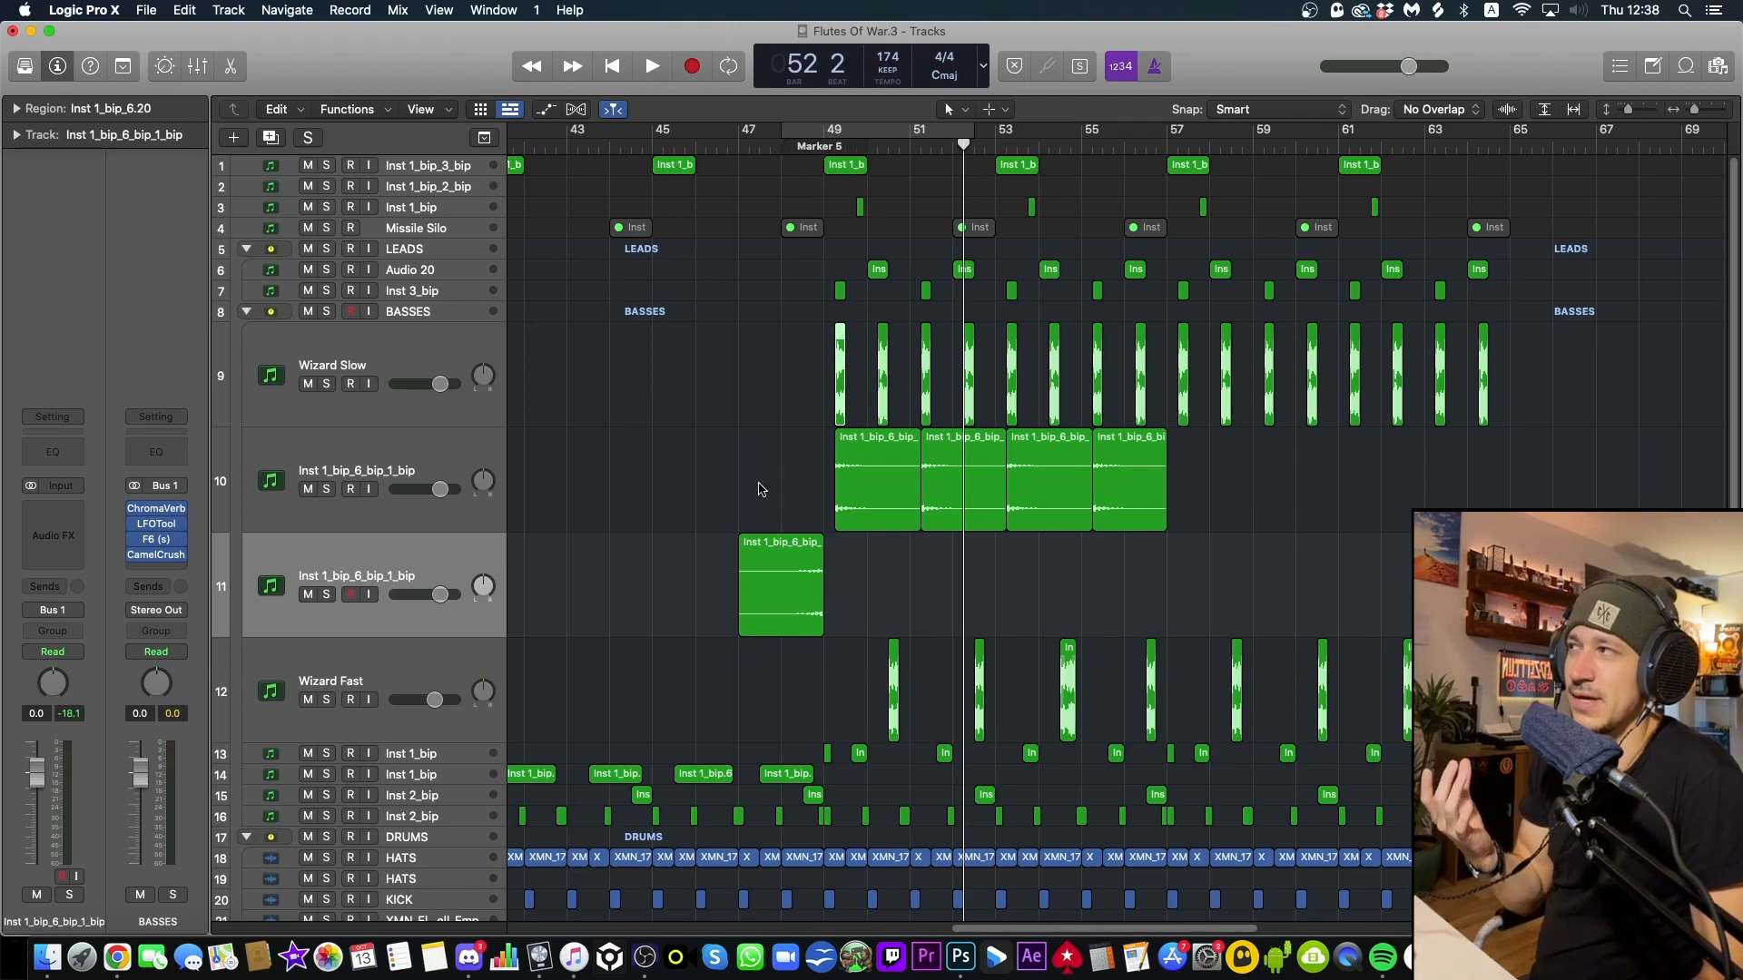
pyautogui.click(444, 469)
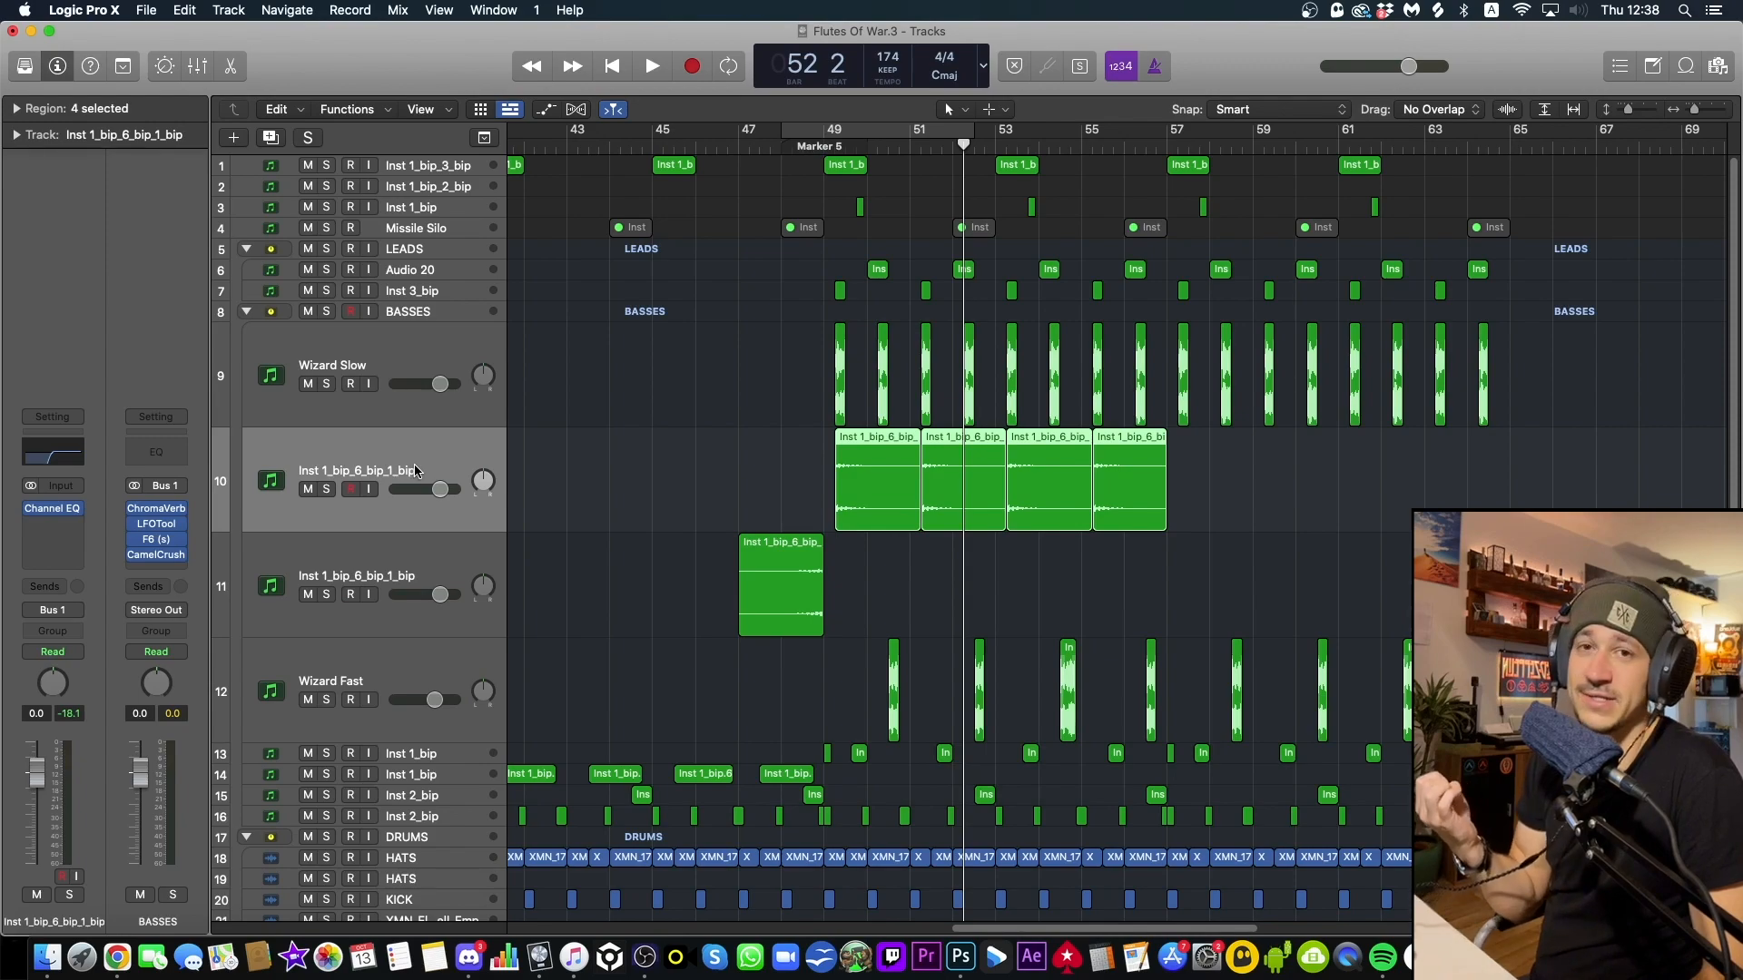
pyautogui.moveTo(730, 481); pyautogui.dragTo(958, 482)
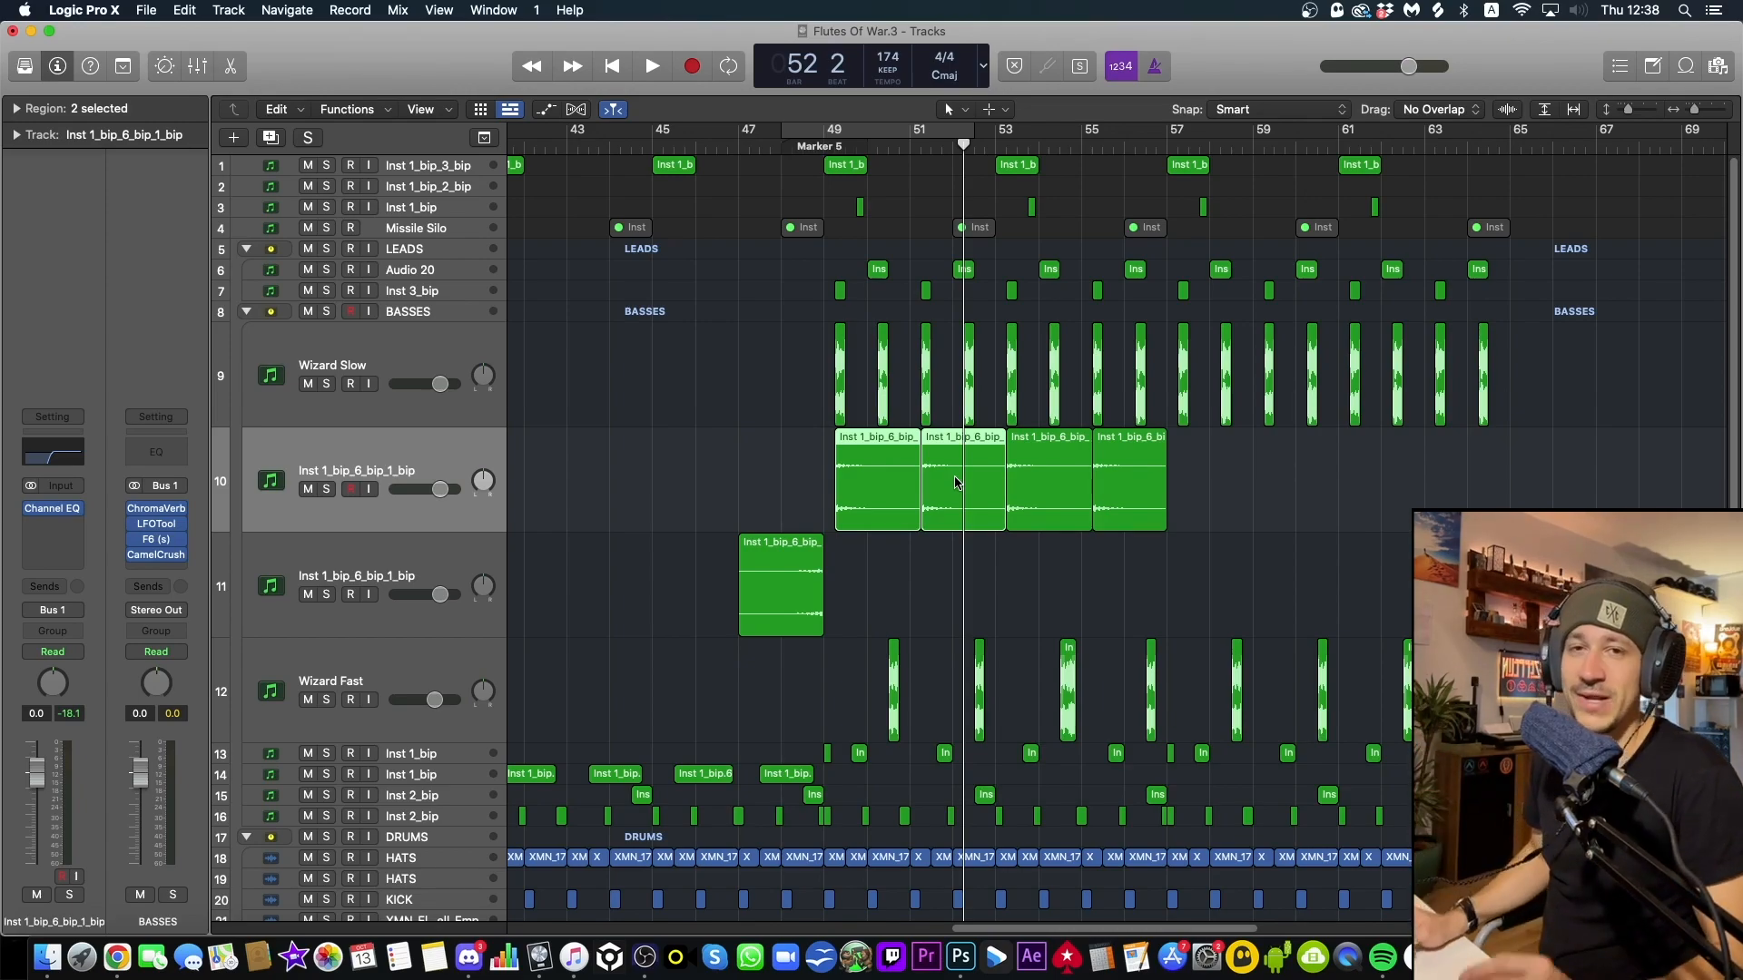
# Shrink the enlarged Wizard Slow, Wizard Fast and both echo tracks to normal height, and select the forward echo track
pyautogui.hotkey('ctrl', 'z')
pyautogui.press('Down')
pyautogui.press('Down')
pyautogui.hotkey('ctrl', 'z')
pyautogui.press('Up')
pyautogui.hotkey('ctrl', 'z')
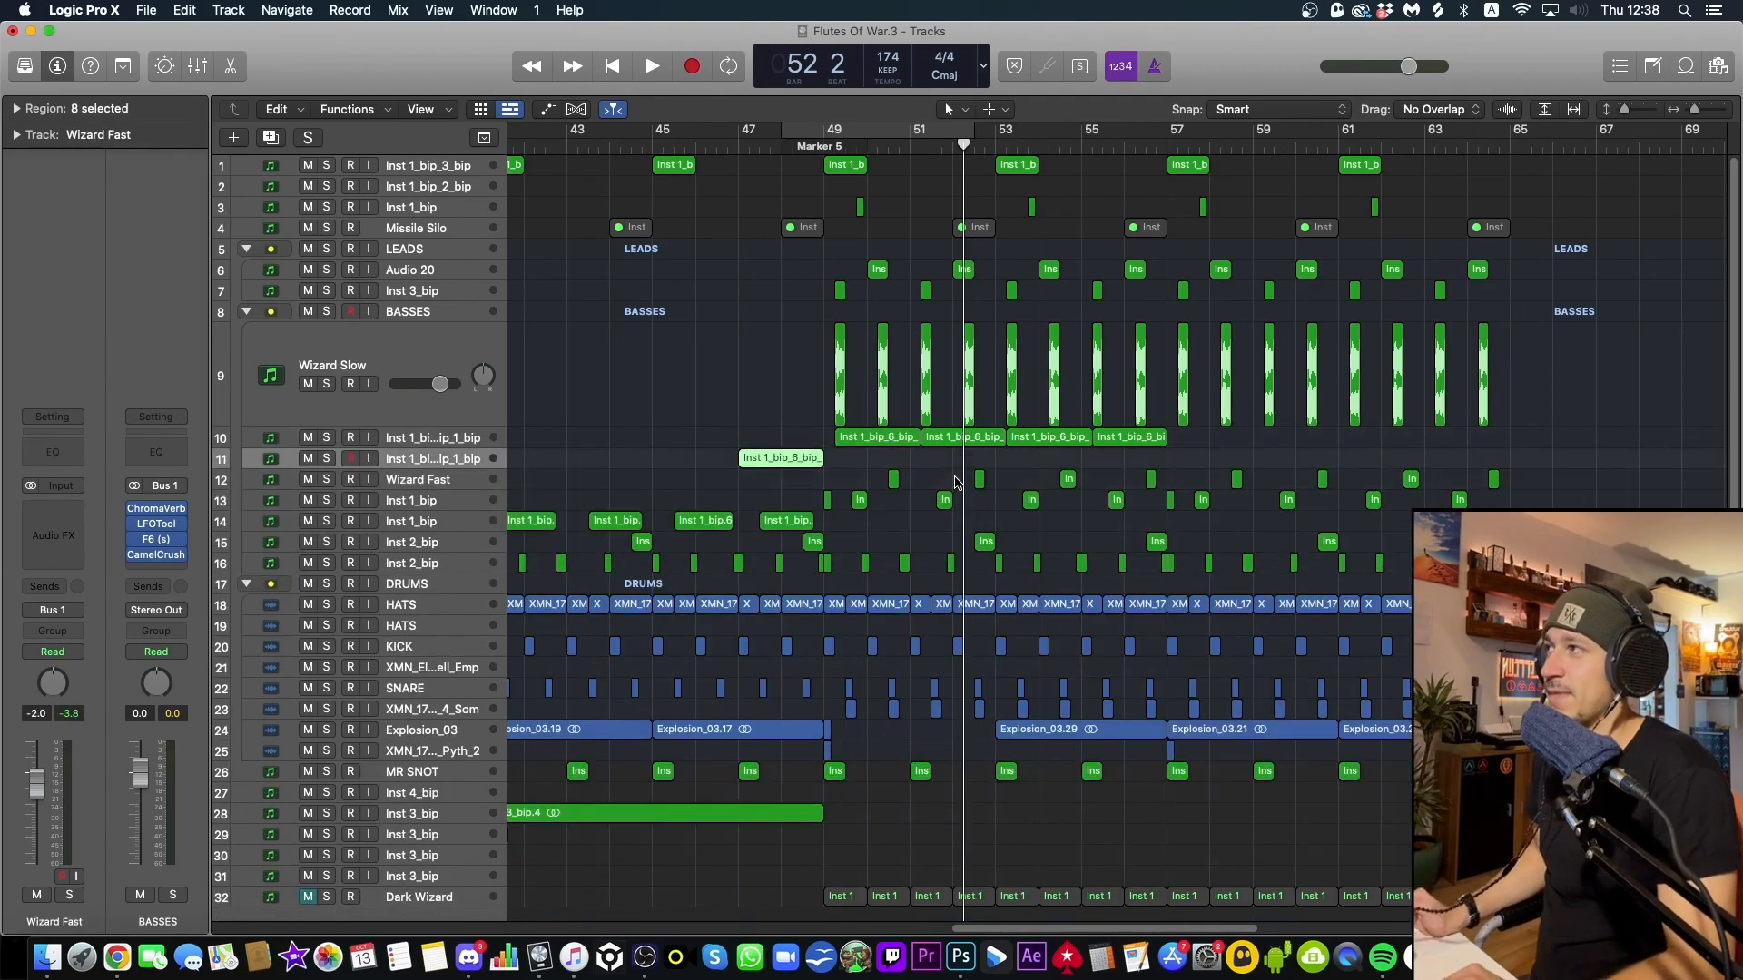
pyautogui.press('Up')
pyautogui.press('Up')
pyautogui.press('Up')
pyautogui.press('Down')
pyautogui.hotkey('ctrl', 'z')
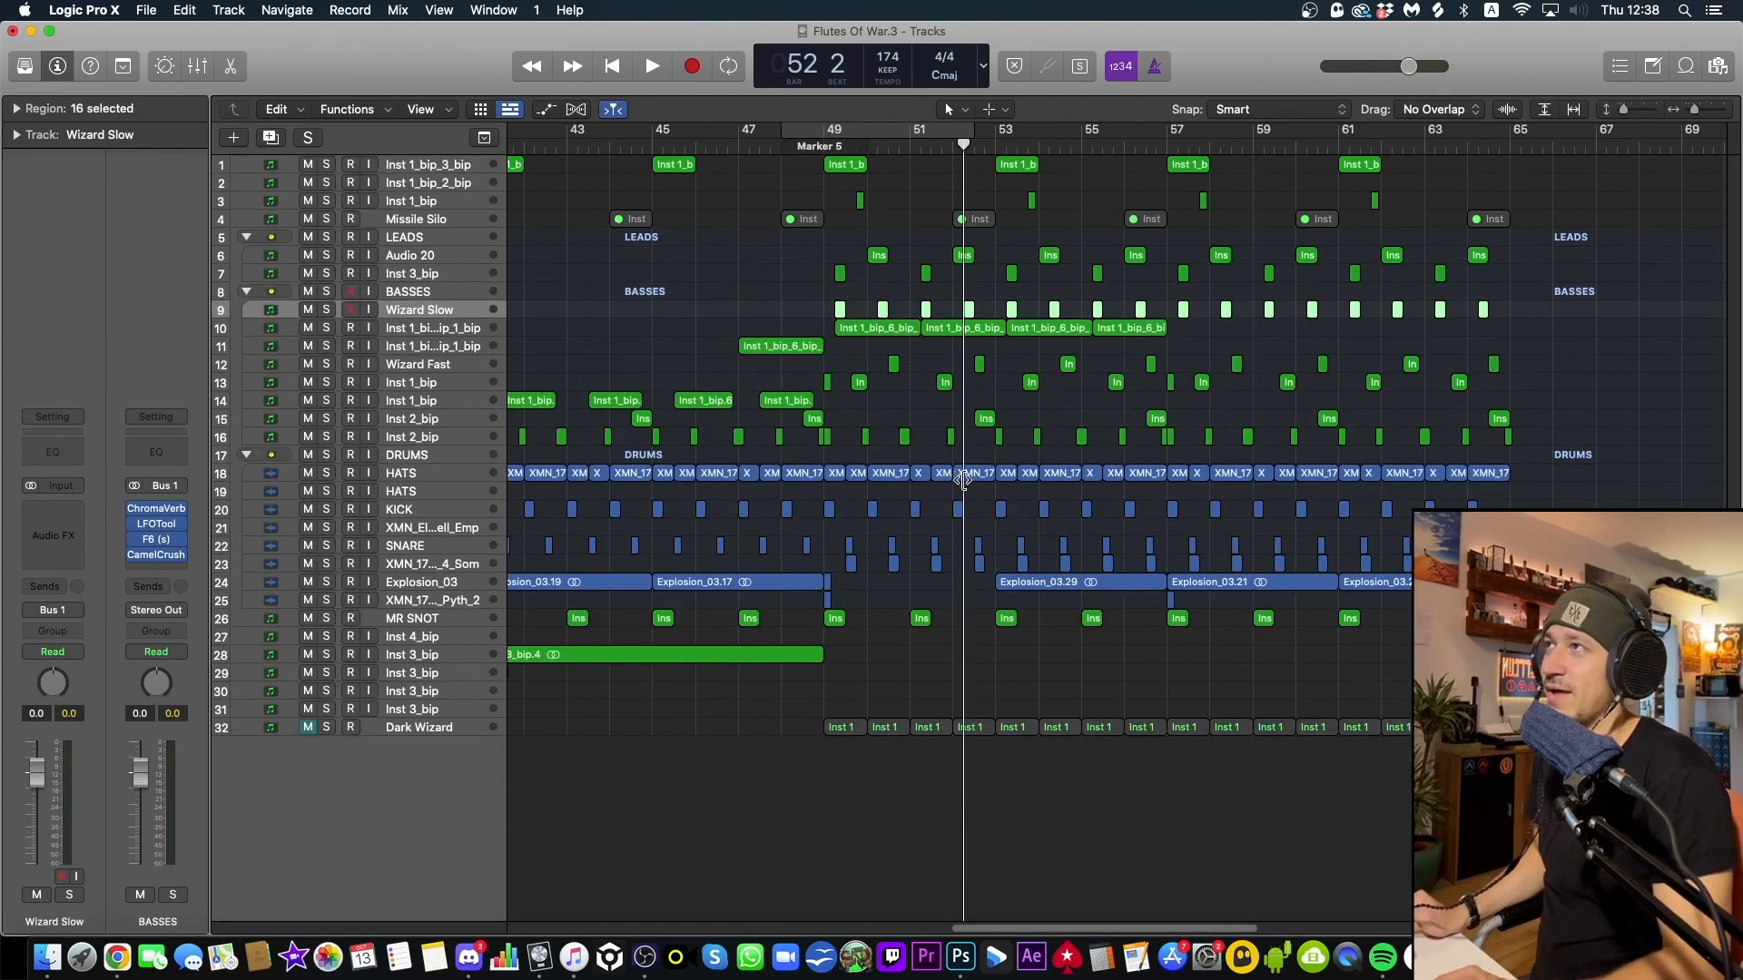
pyautogui.press('Down')
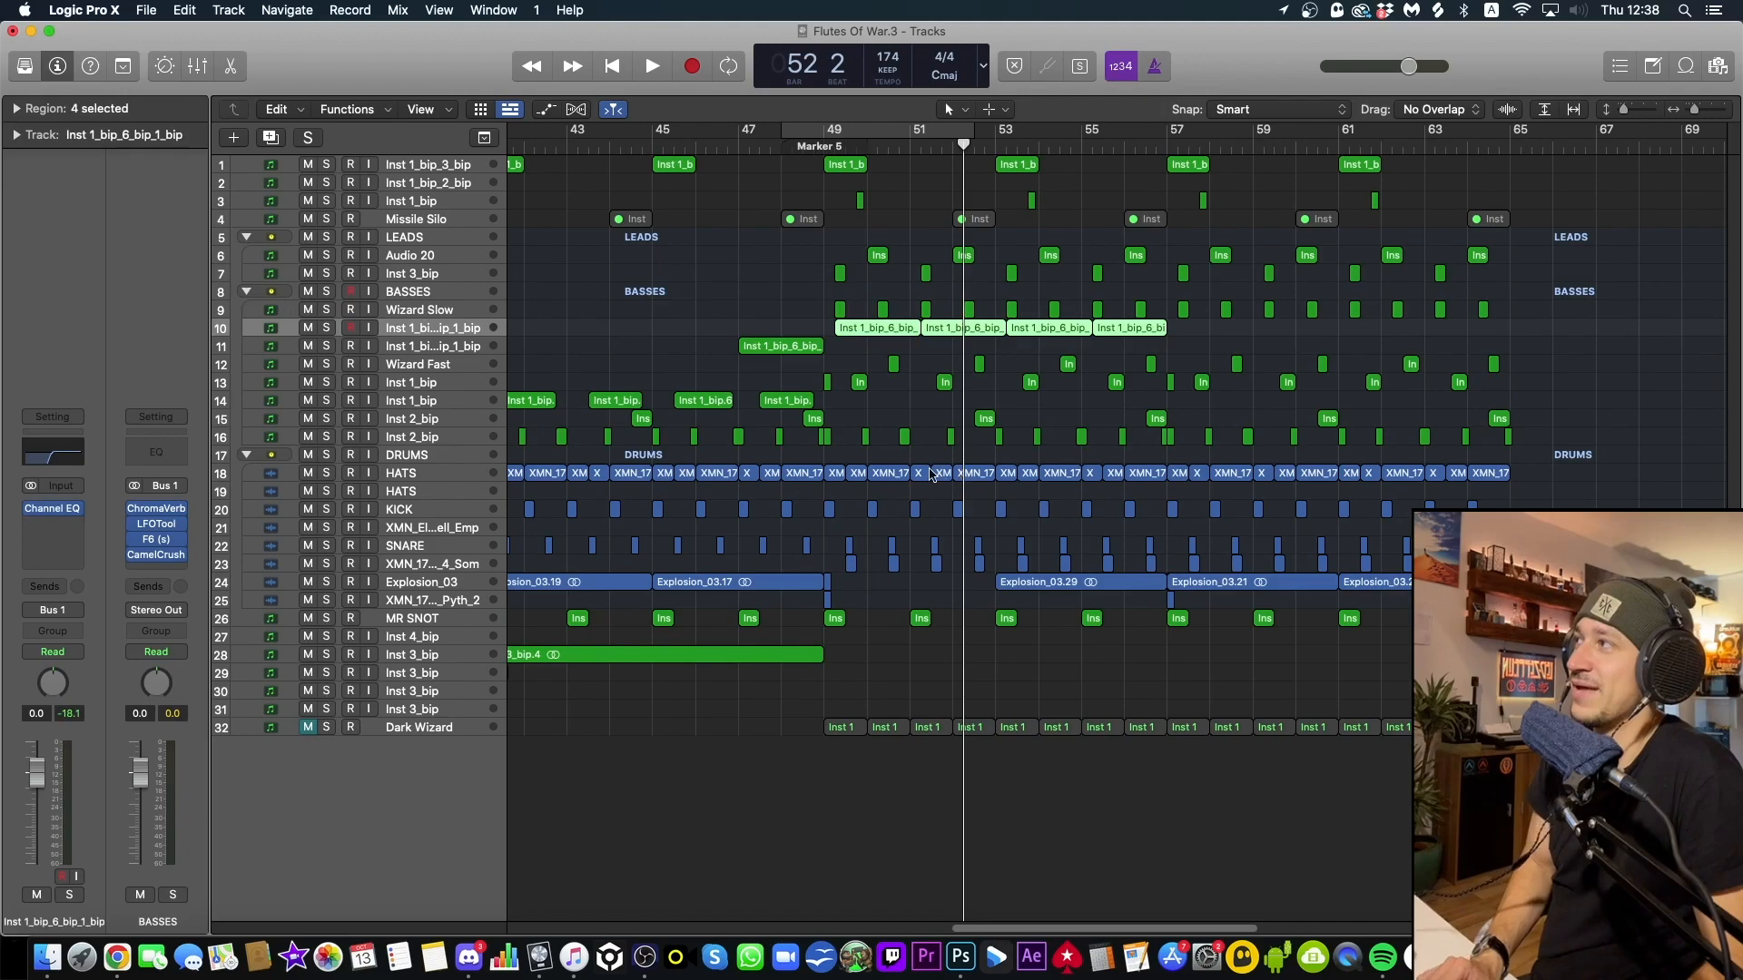
pyautogui.press('Down')
pyautogui.press('Up')
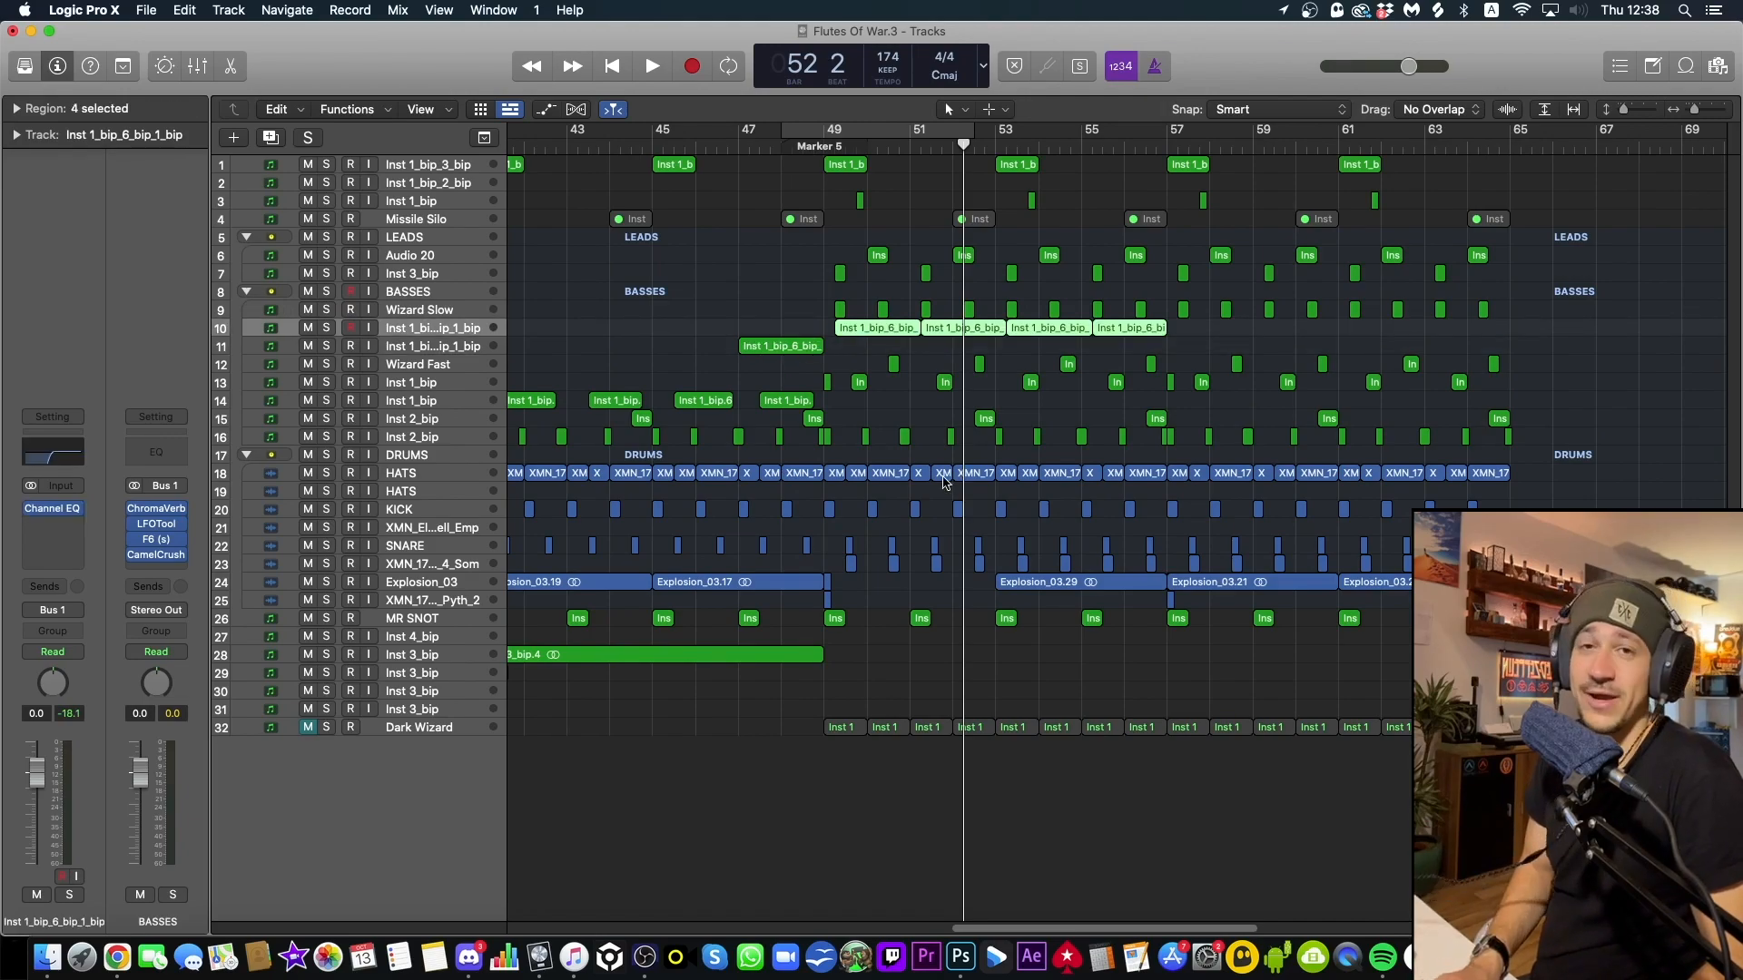